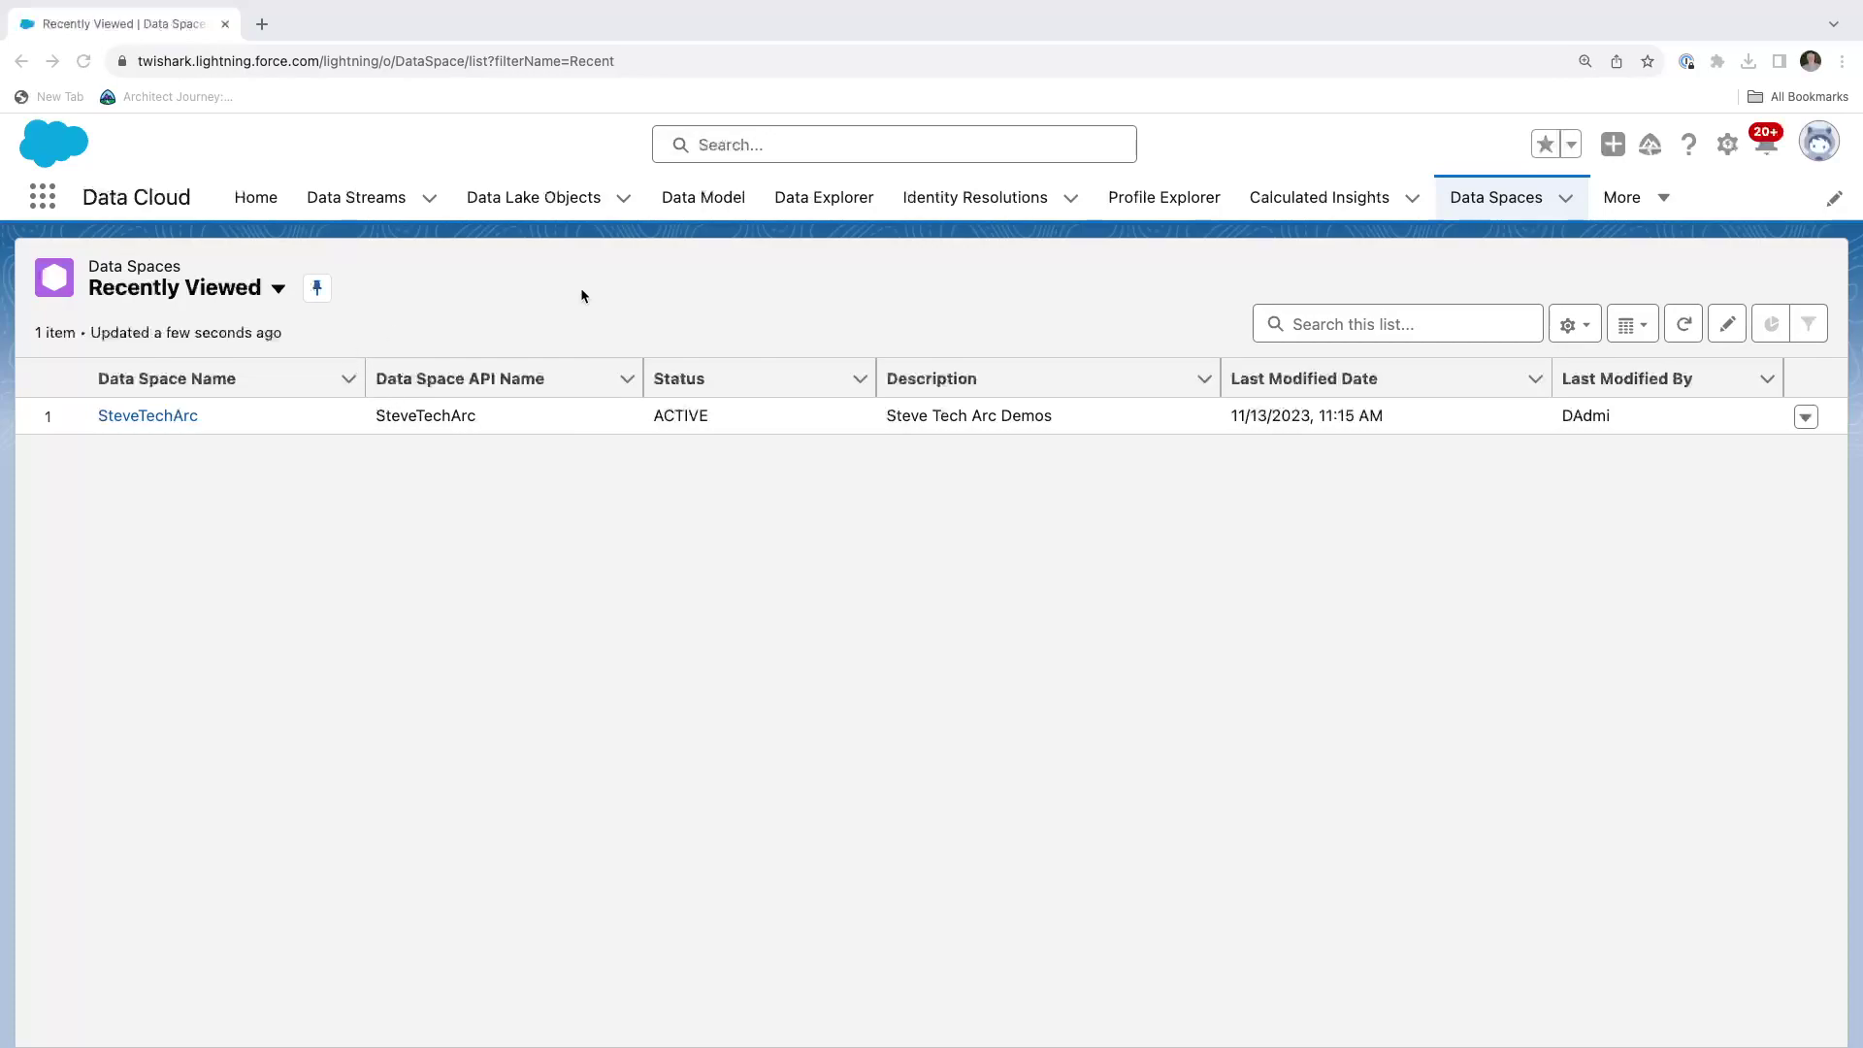
Switch the Data Spaces list to All Data Spaces and open the SteveTechArc data space
click(1501, 206)
click(1500, 206)
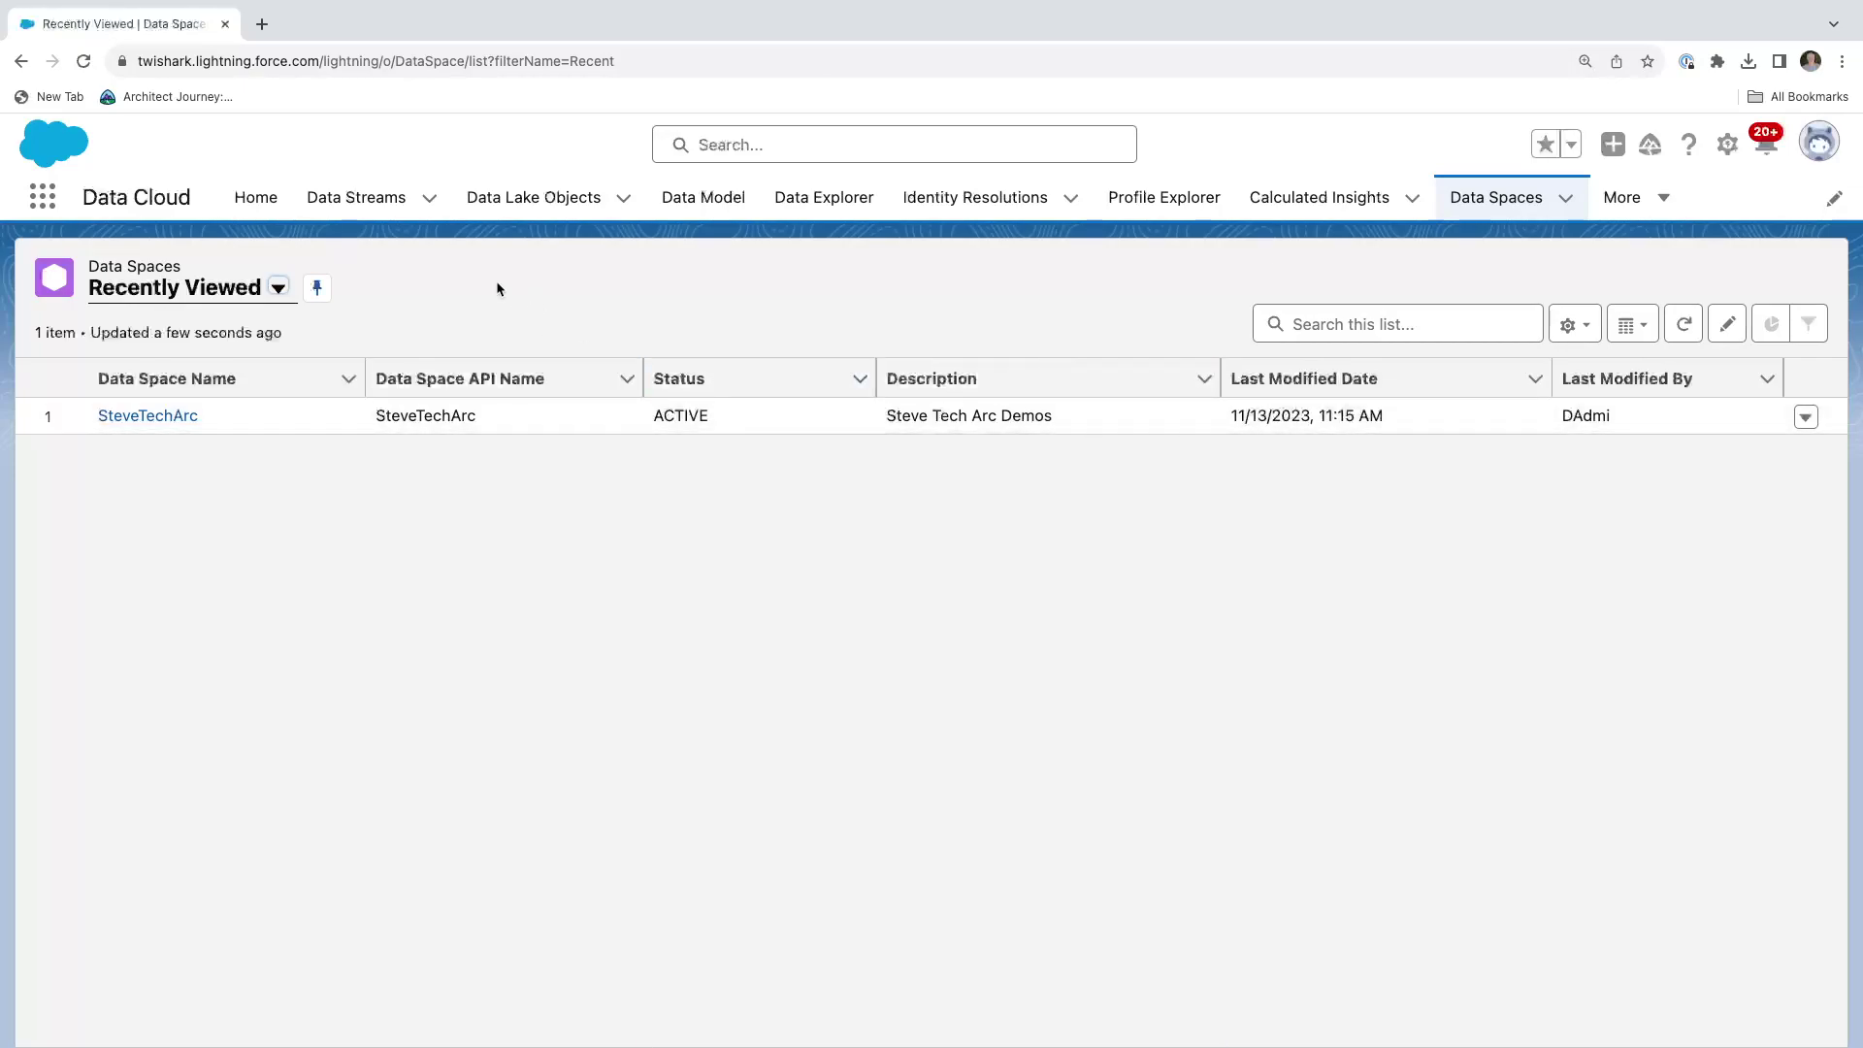
click(238, 289)
click(194, 371)
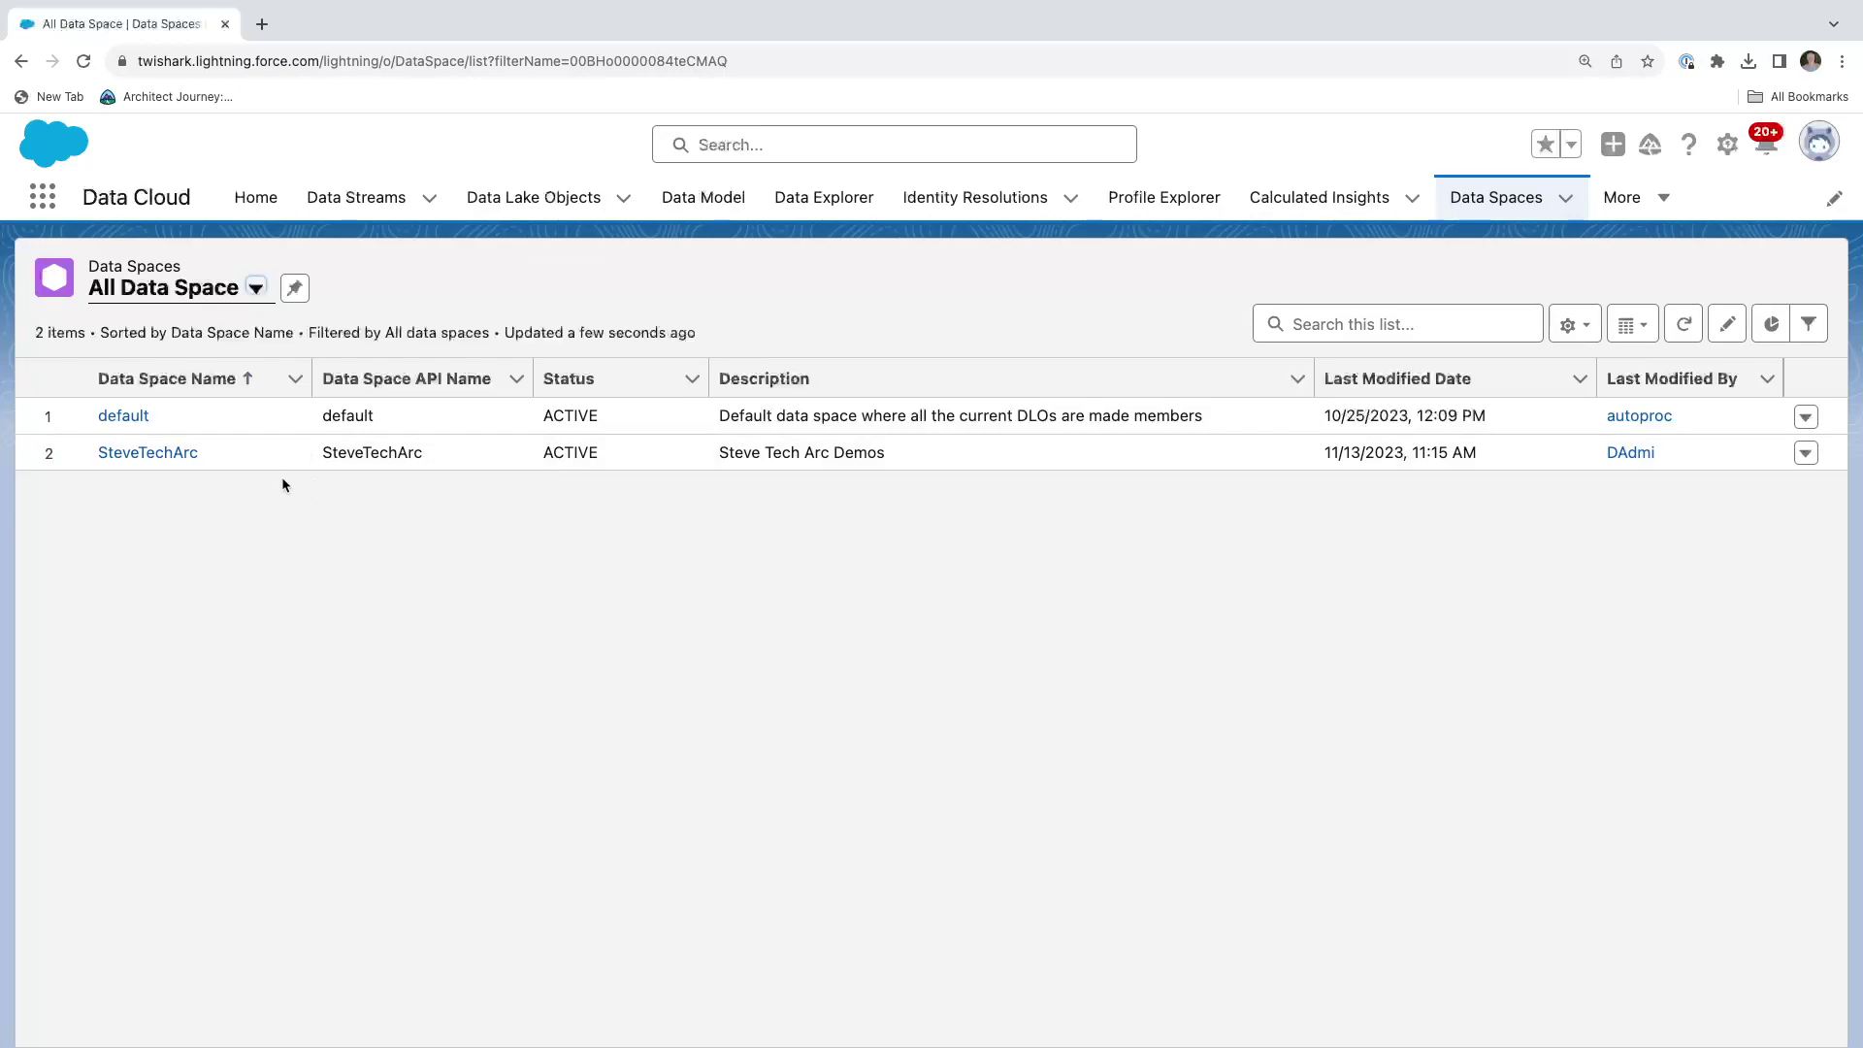
click(158, 454)
Show the OA Data list view of Data Streams
click(384, 199)
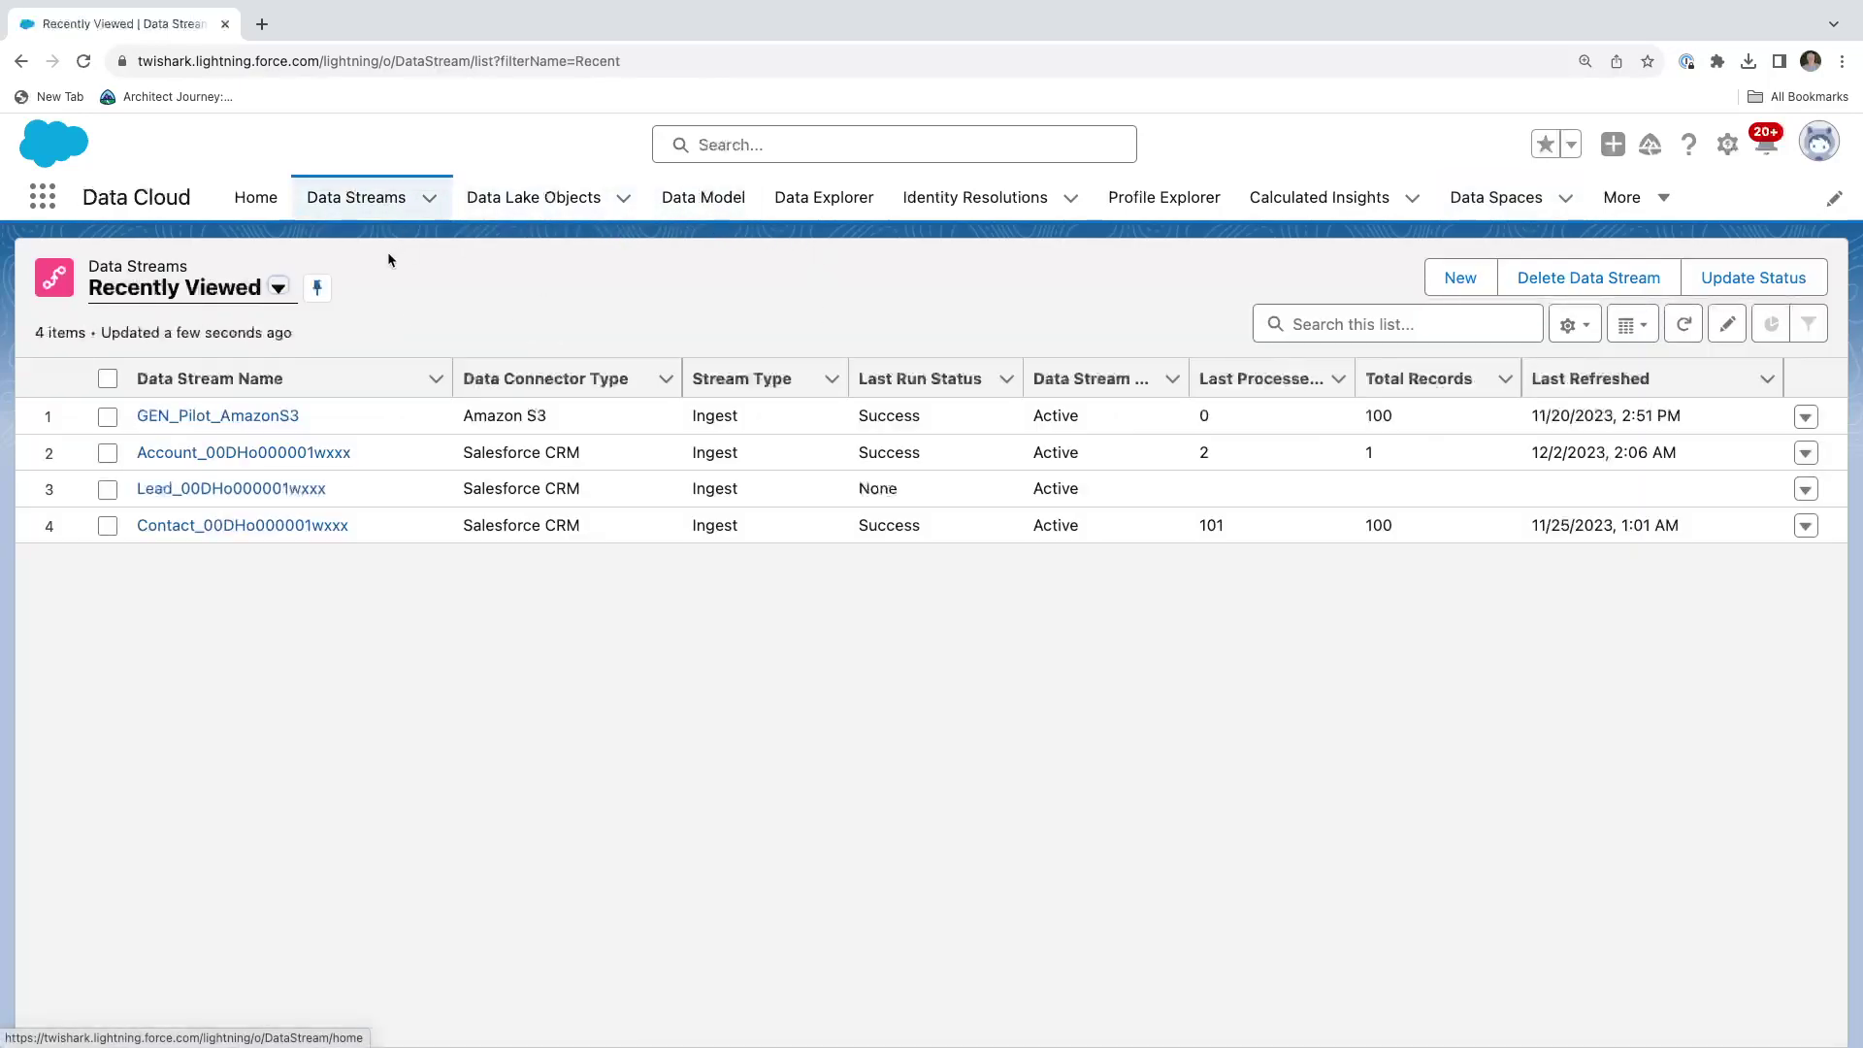
click(209, 293)
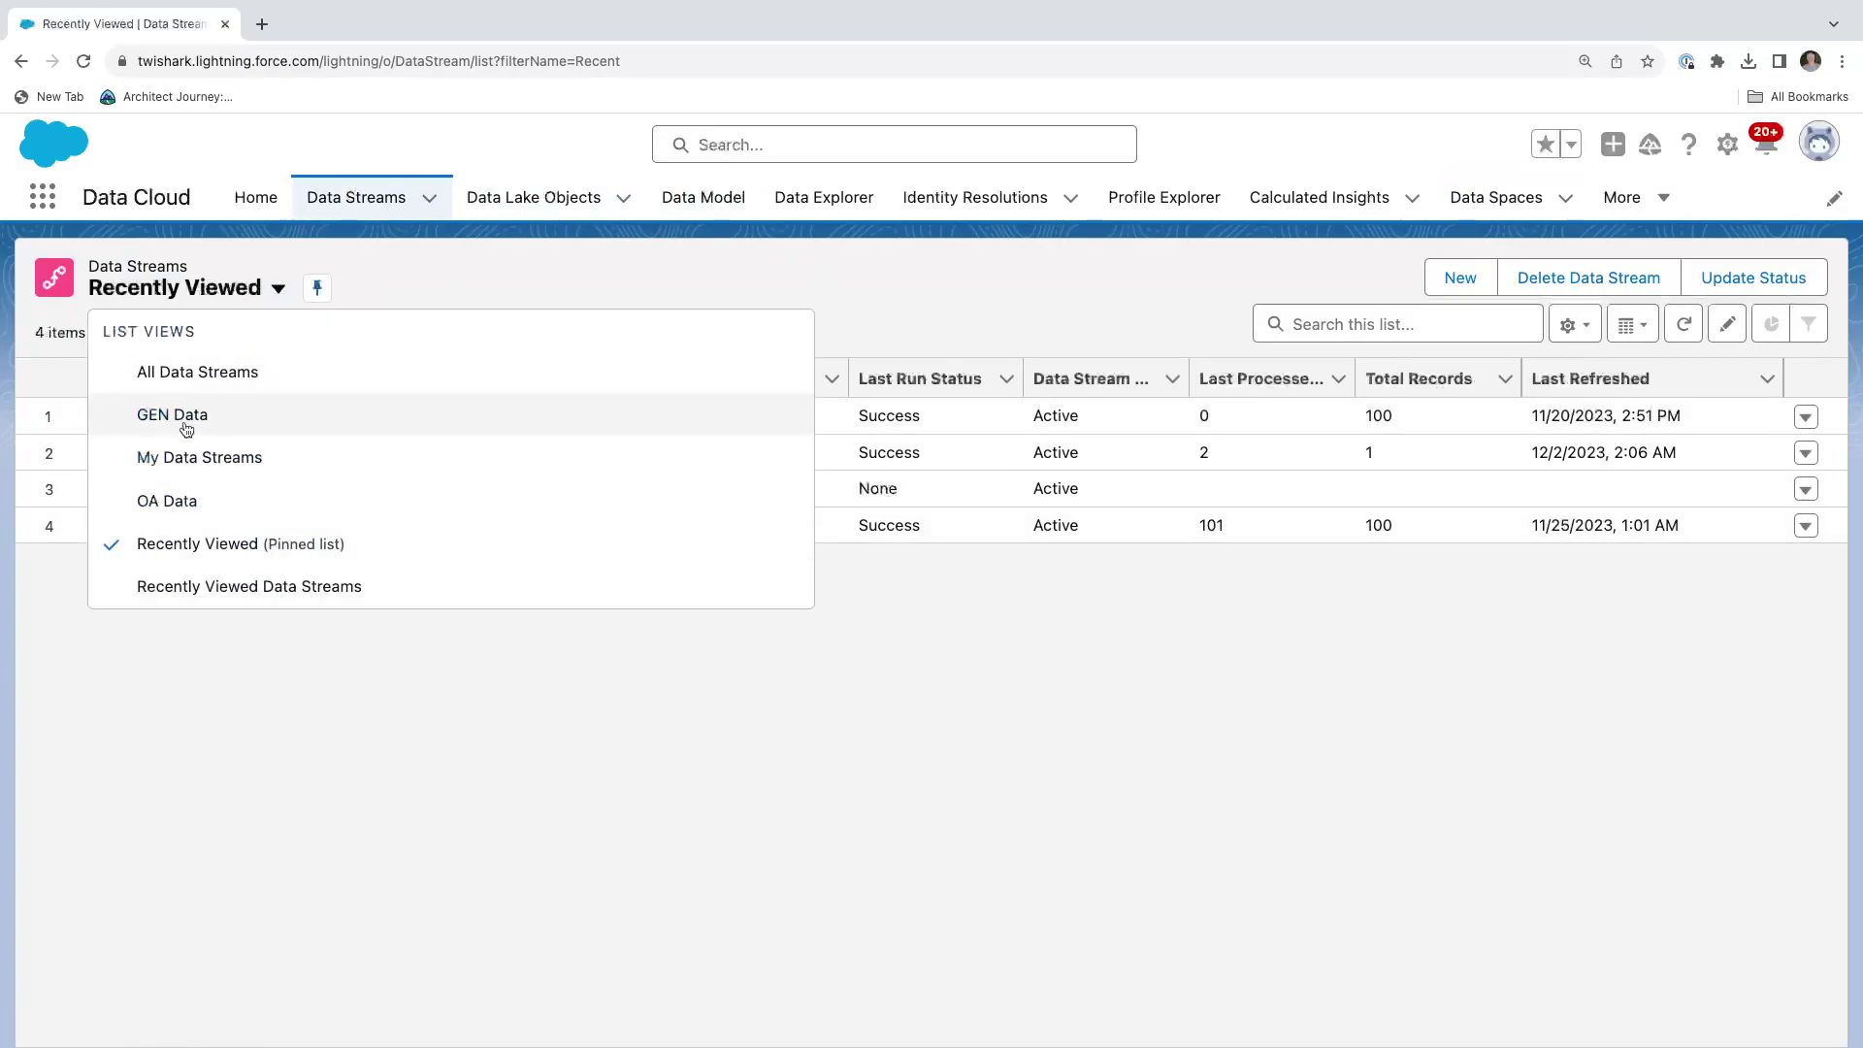
click(199, 501)
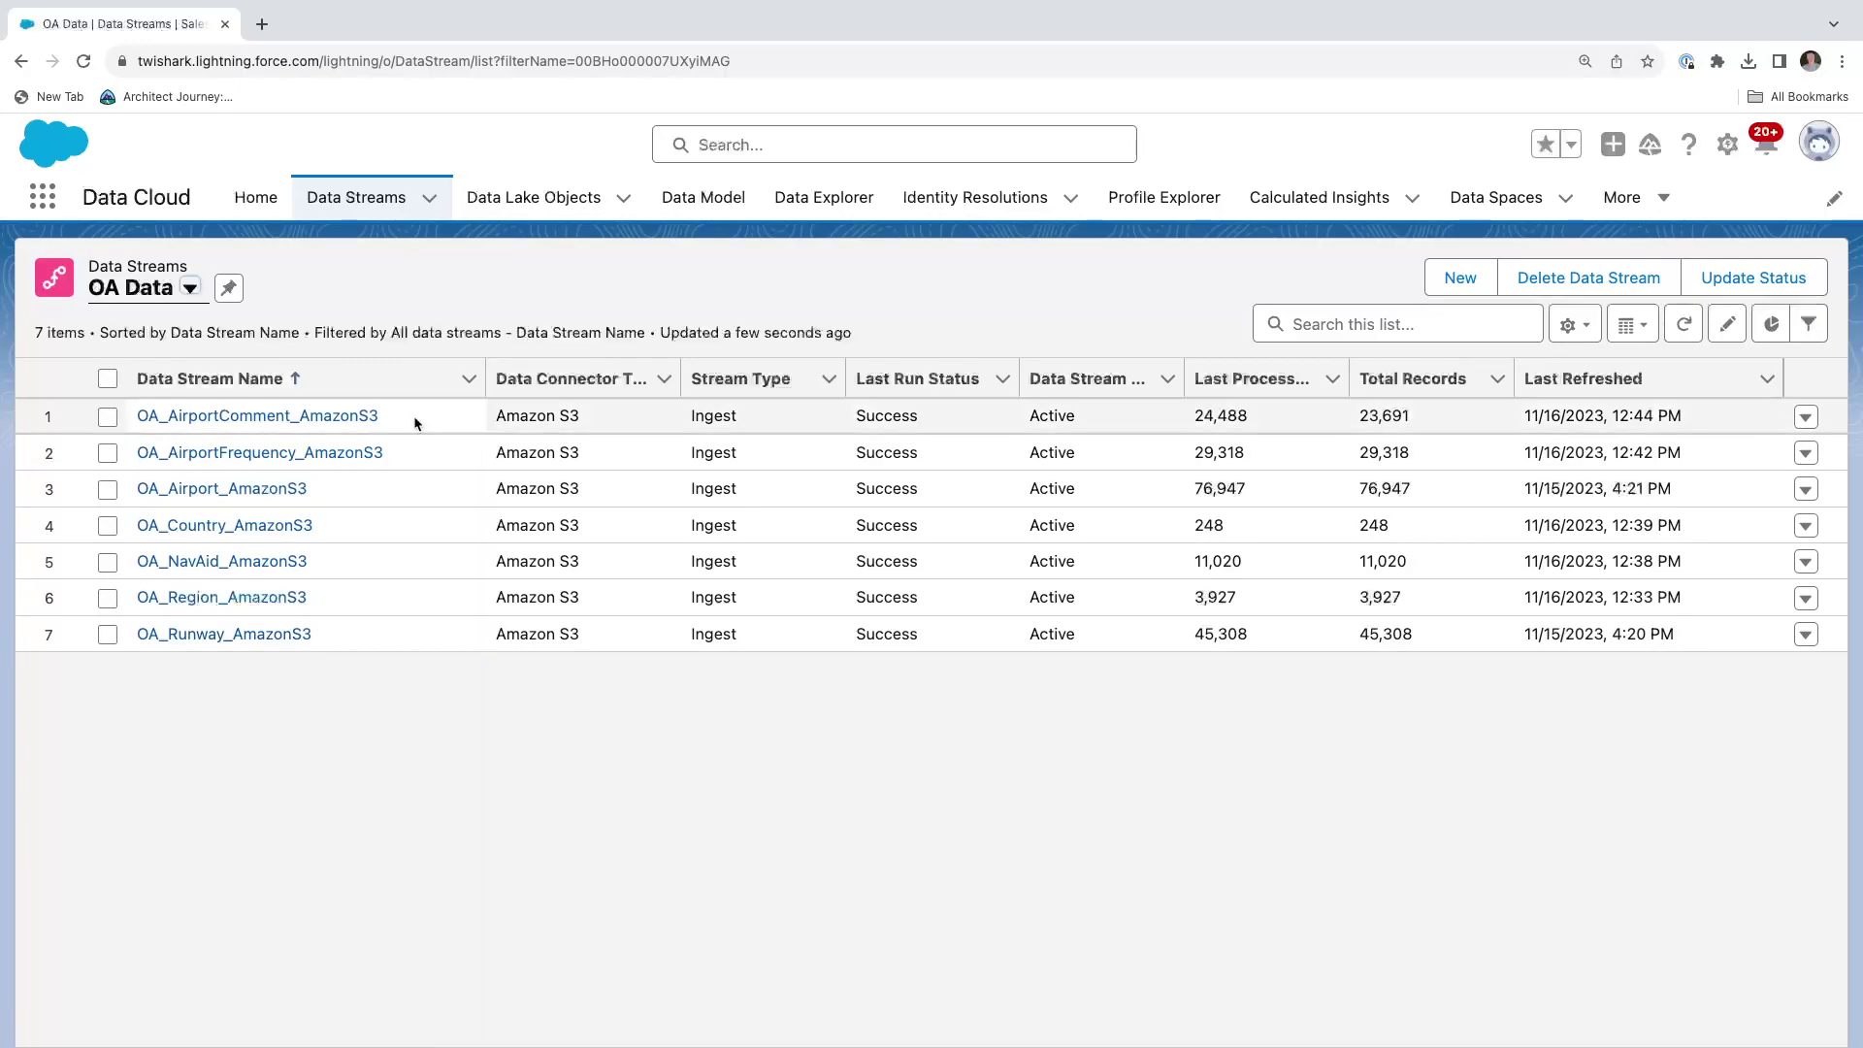
Go to Data Lake Objects and switch to its OA Data list view
click(521, 201)
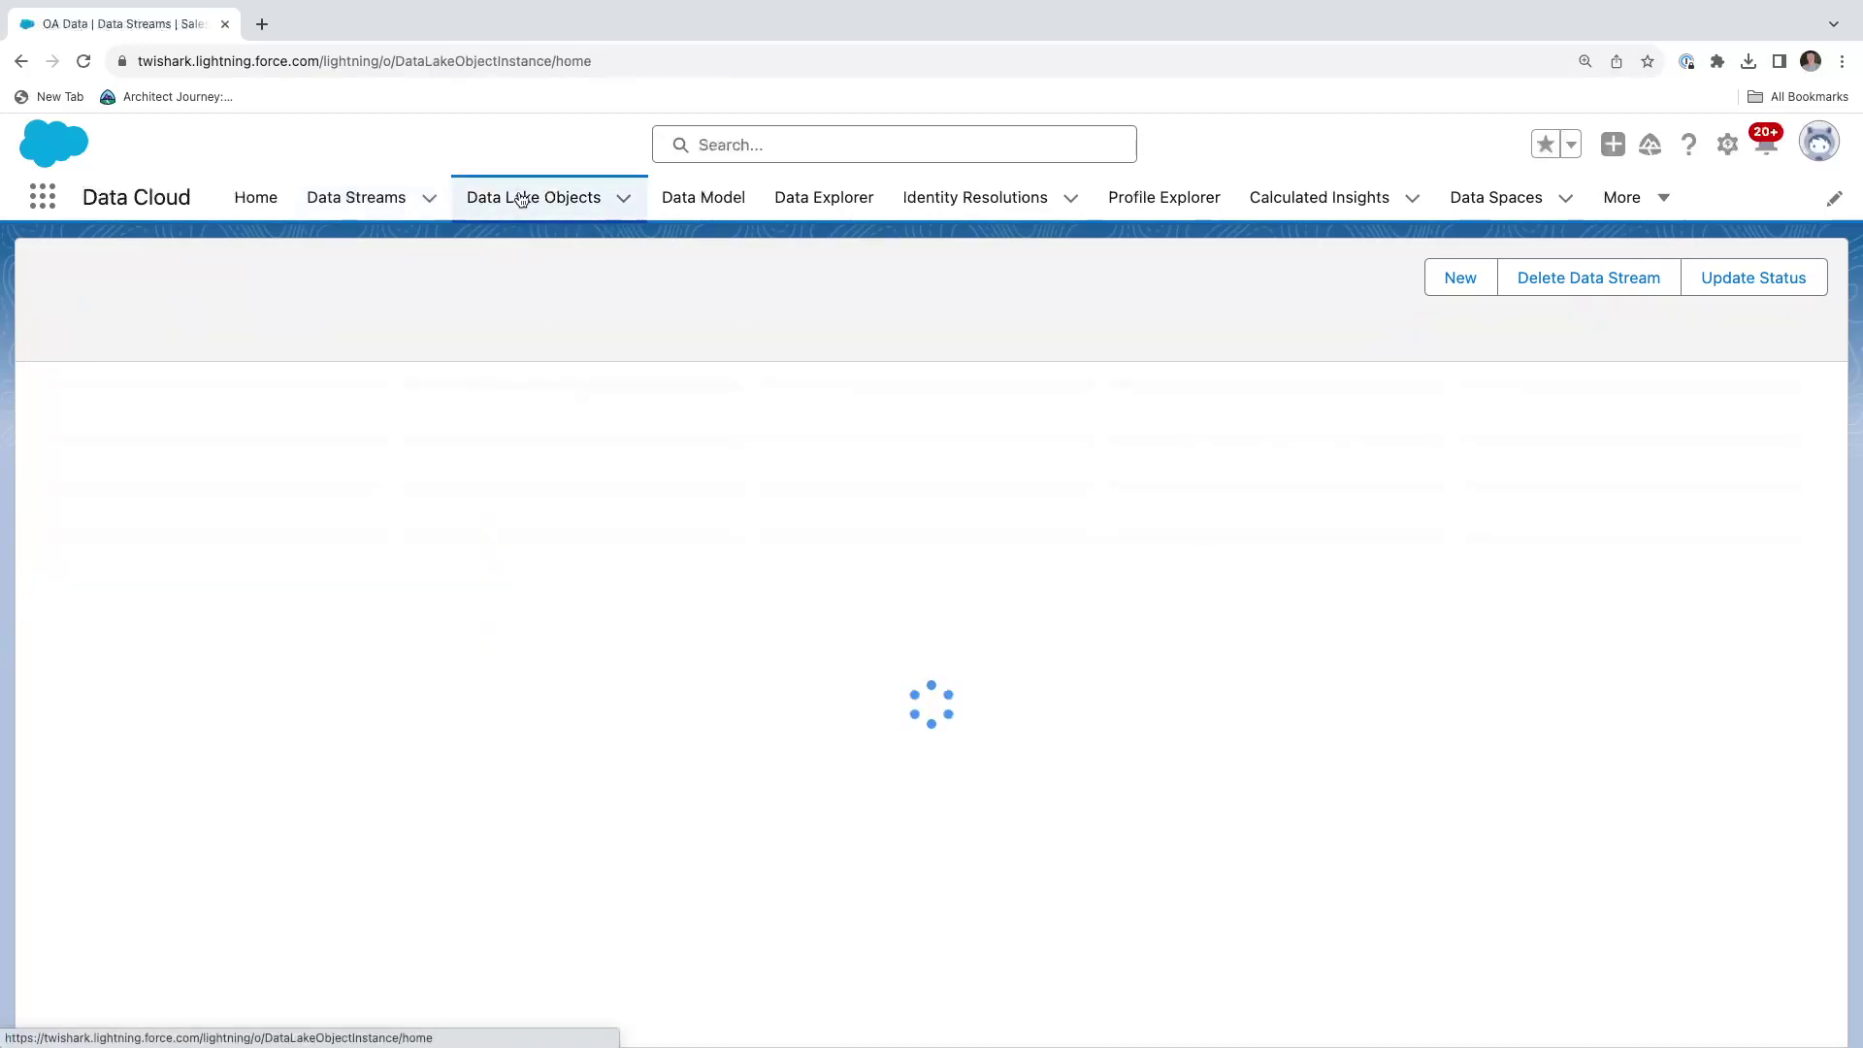
click(249, 285)
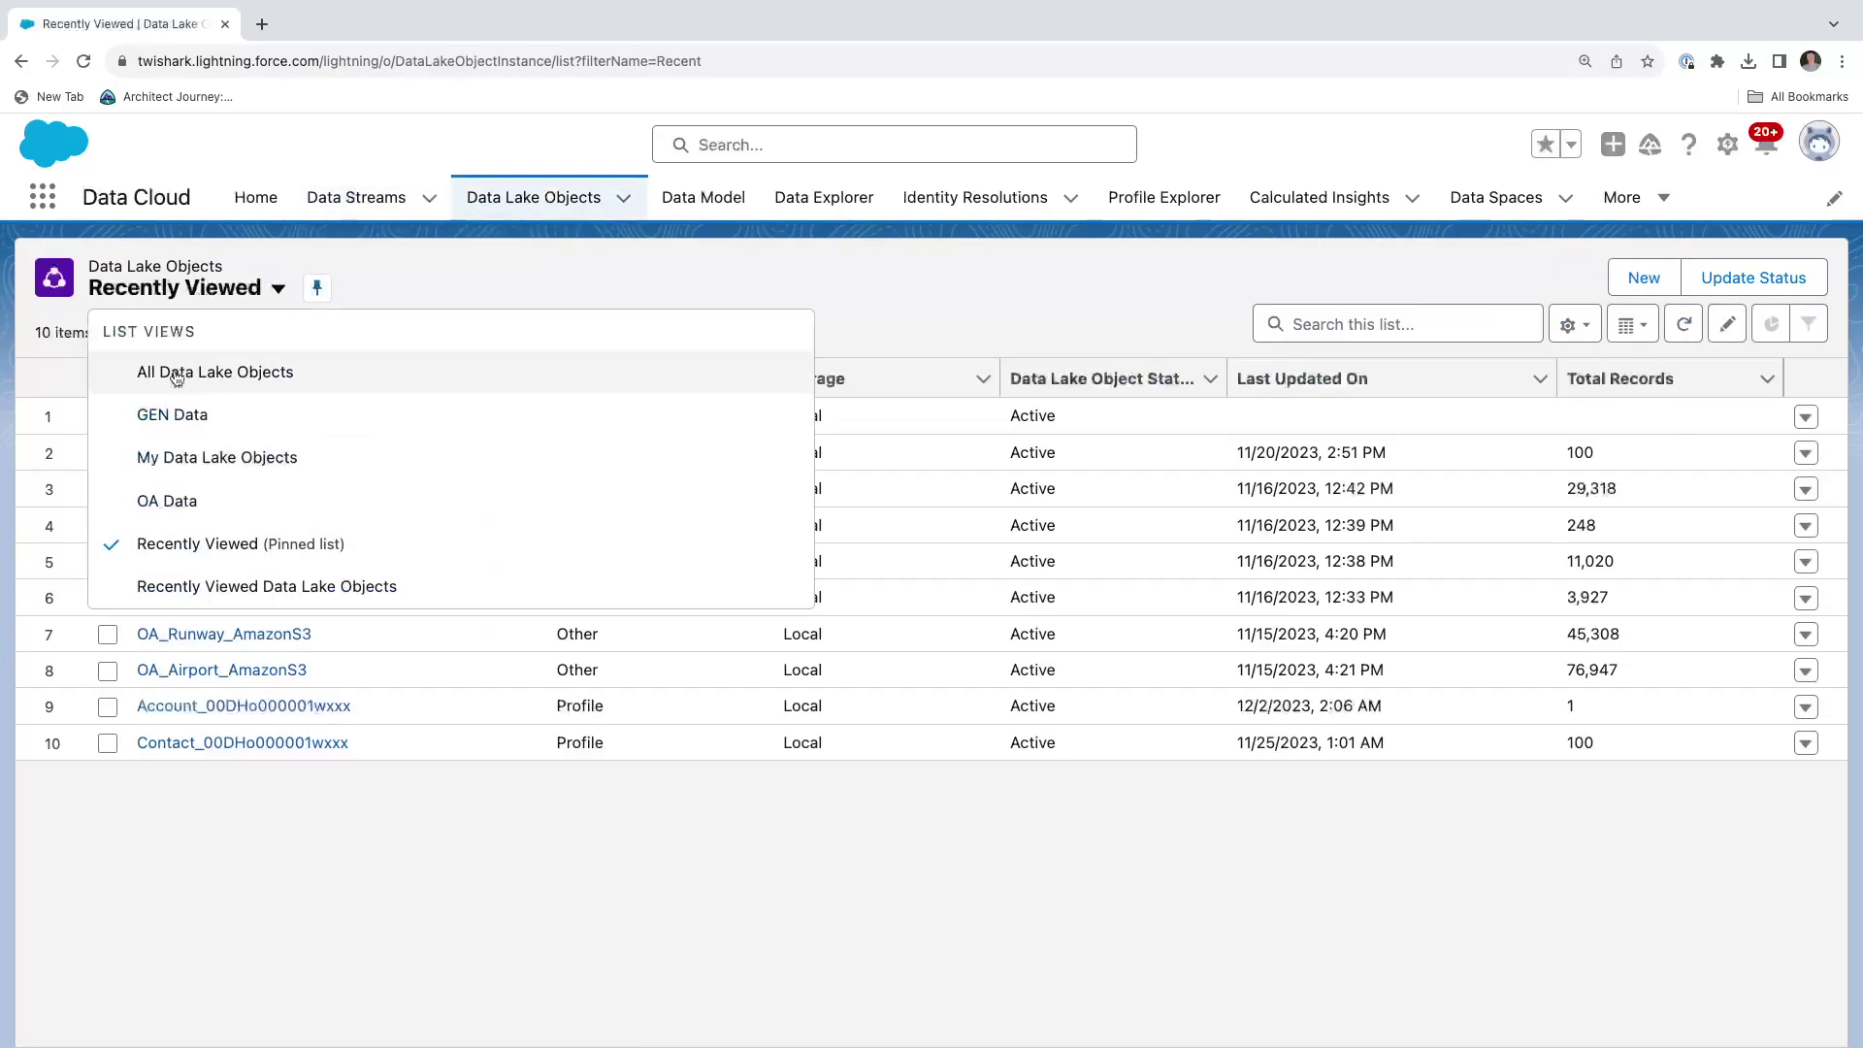
click(190, 512)
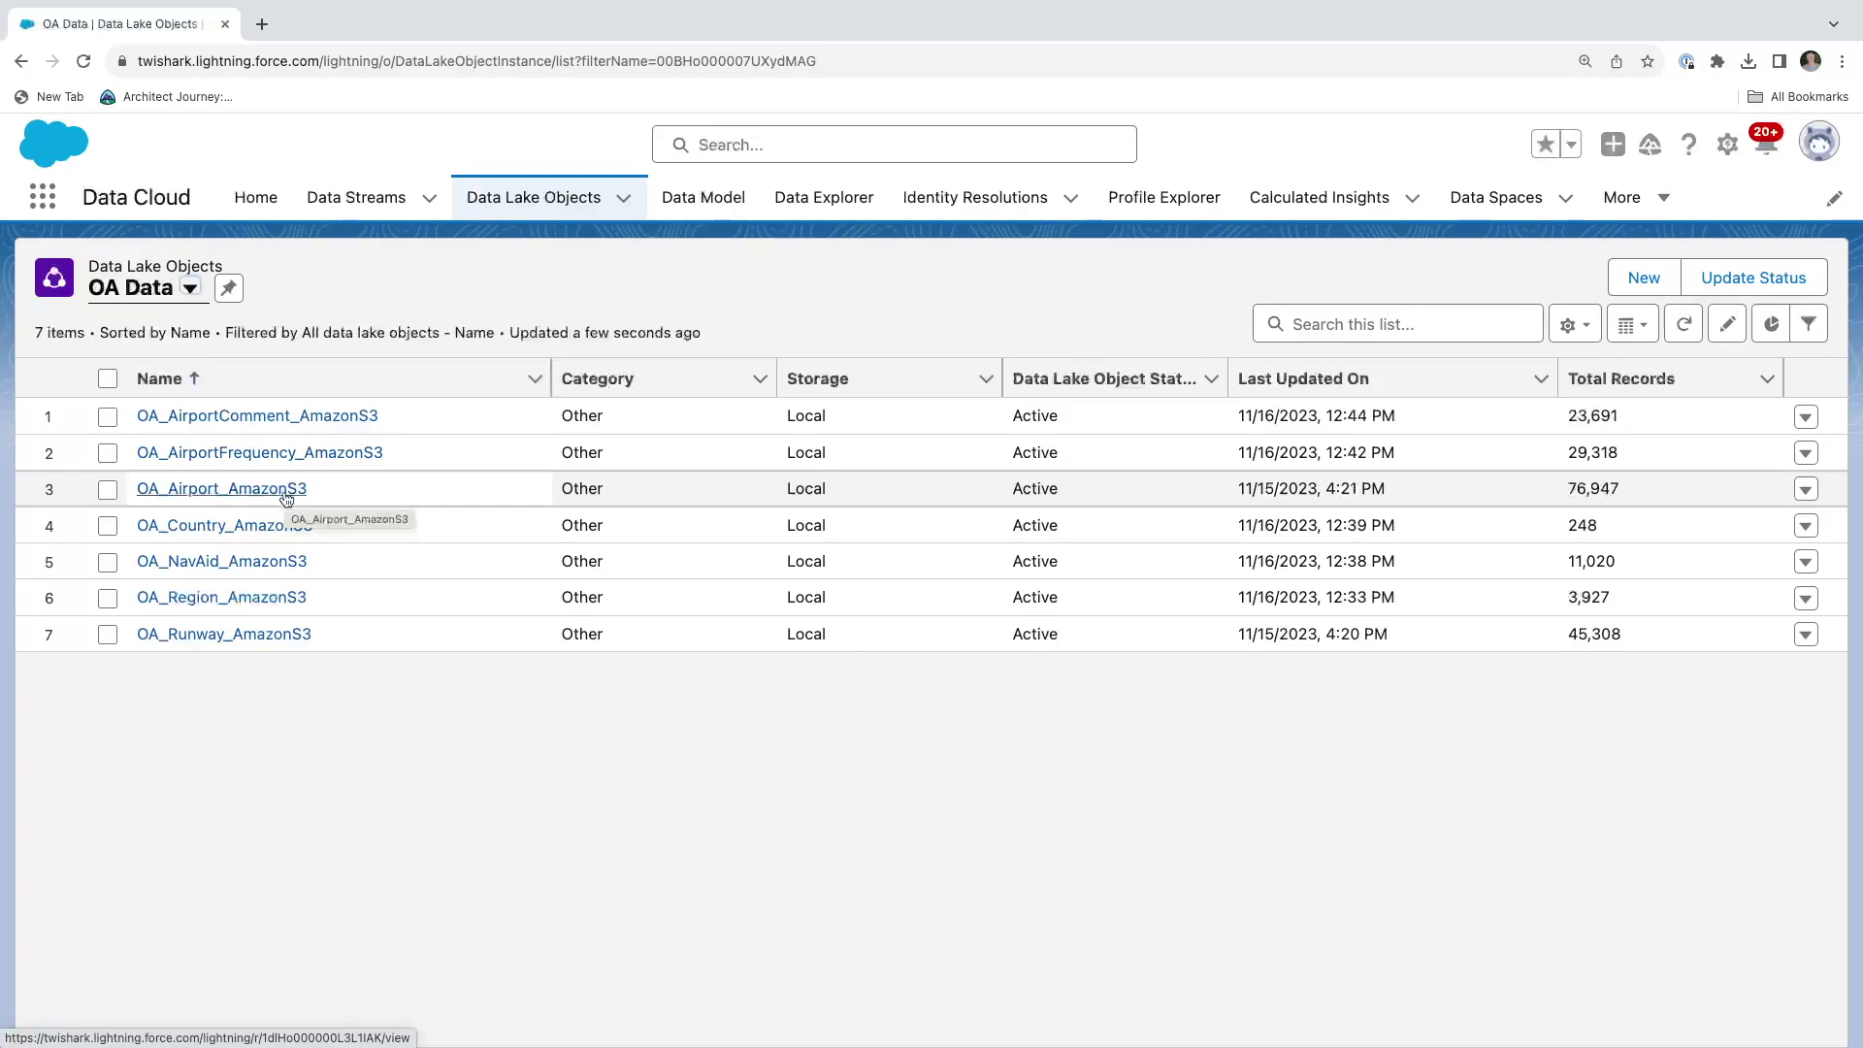
Open OA_Airport_AmazonS3, select its API name OA_Airport_AmazonS3__dll, and review its SteveTechArc field mappings
click(283, 493)
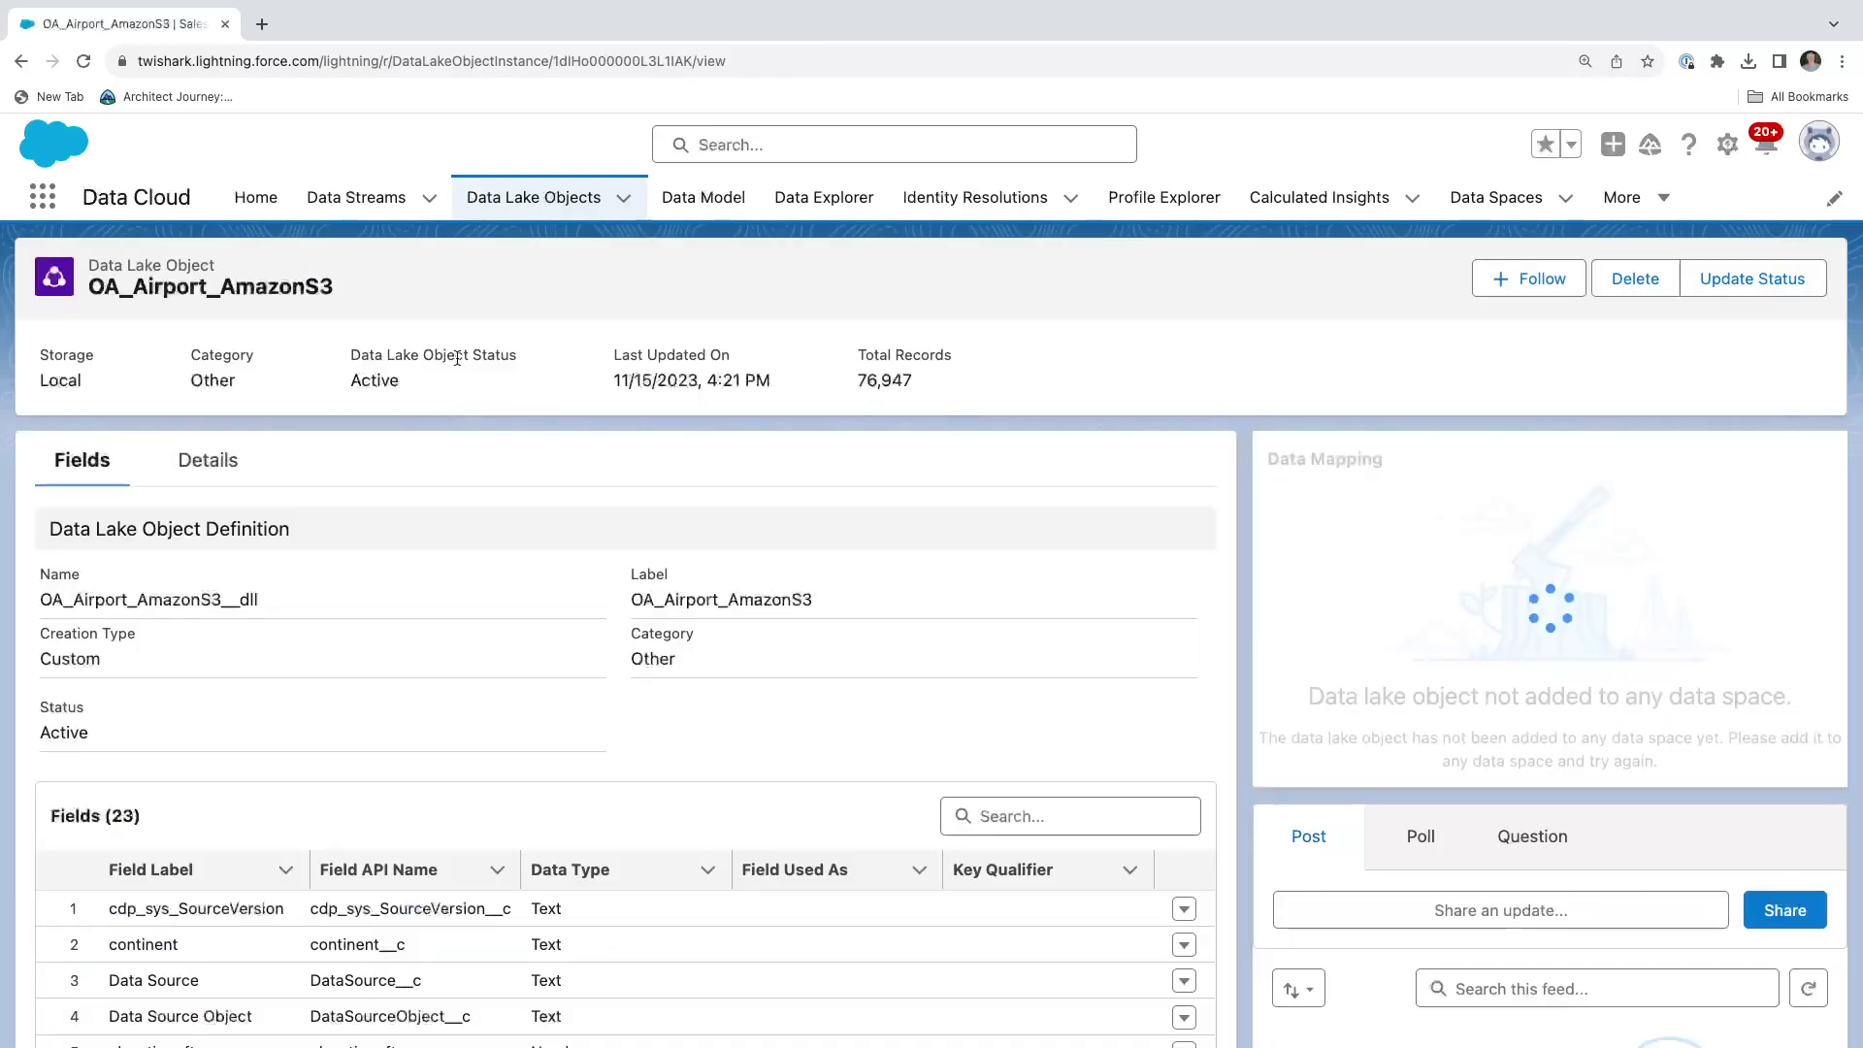
drag(259, 599, 38, 592)
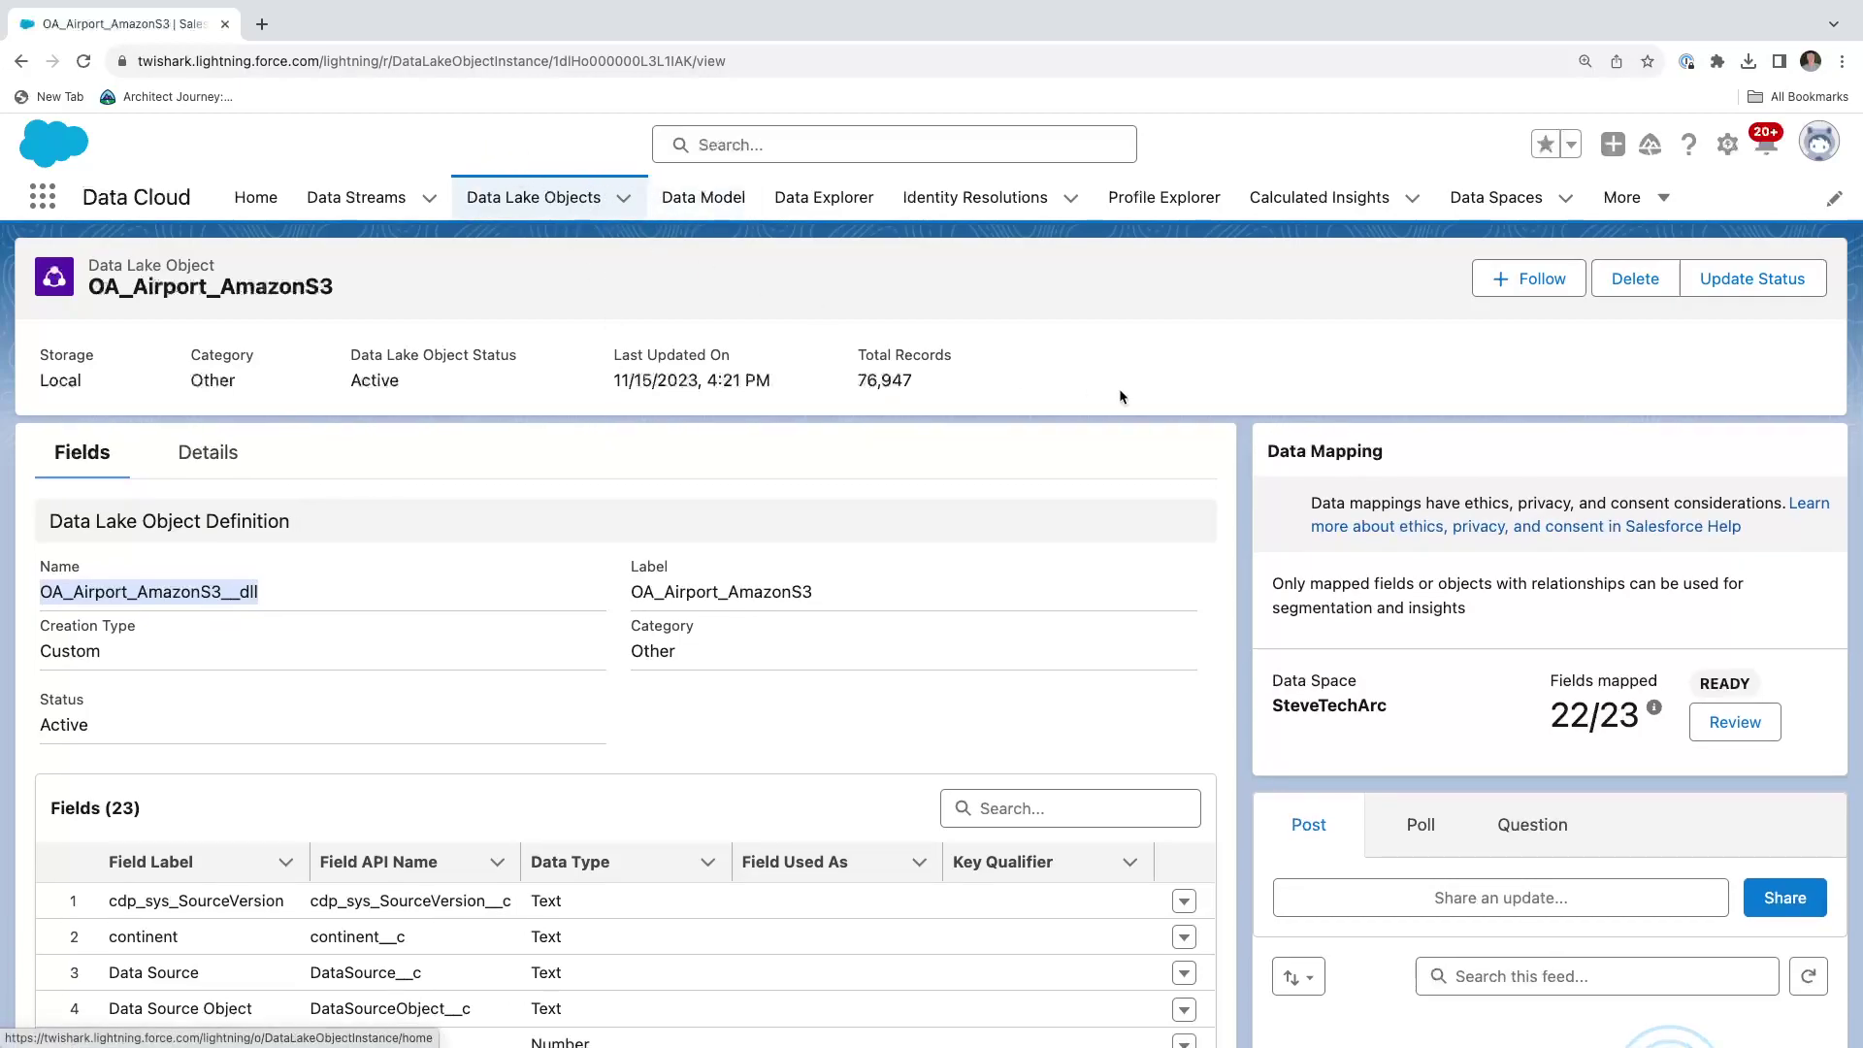
click(1735, 722)
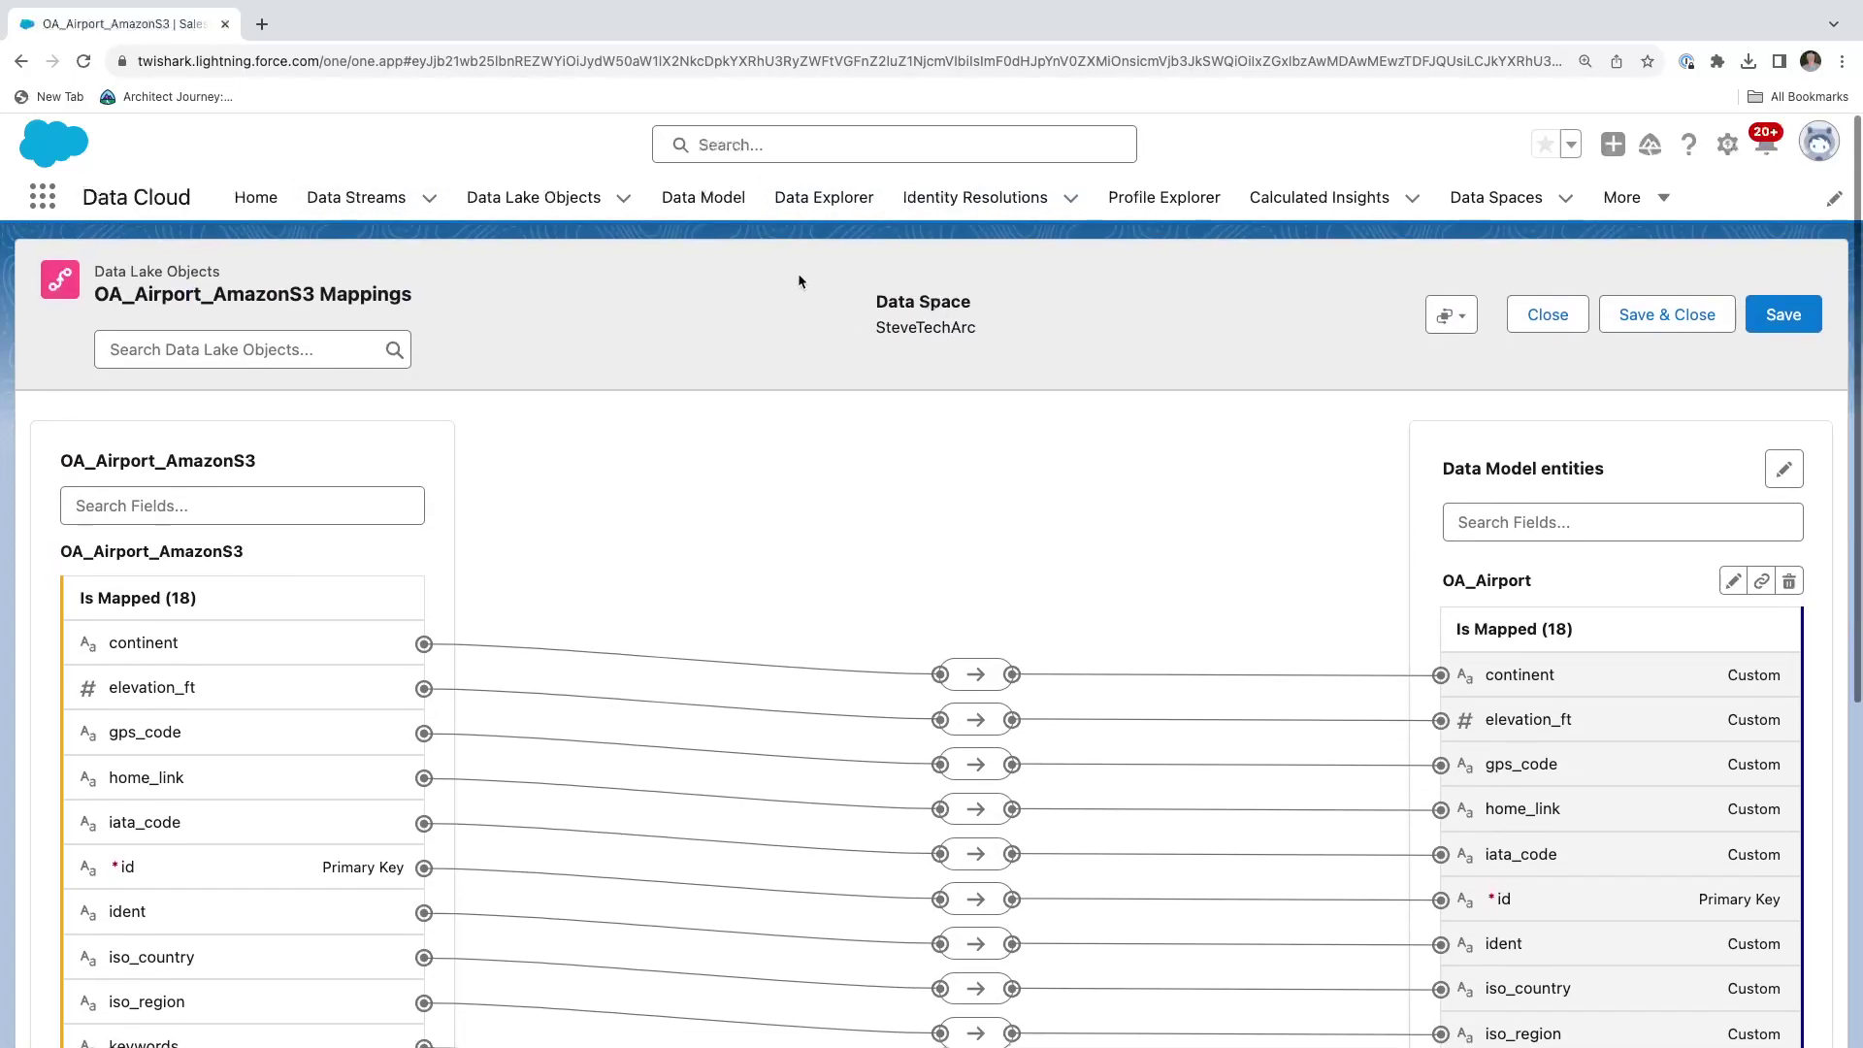
Open the mapped Data Model objects and select OA_Airport's API name STA_OA_Airport__dlm
click(712, 204)
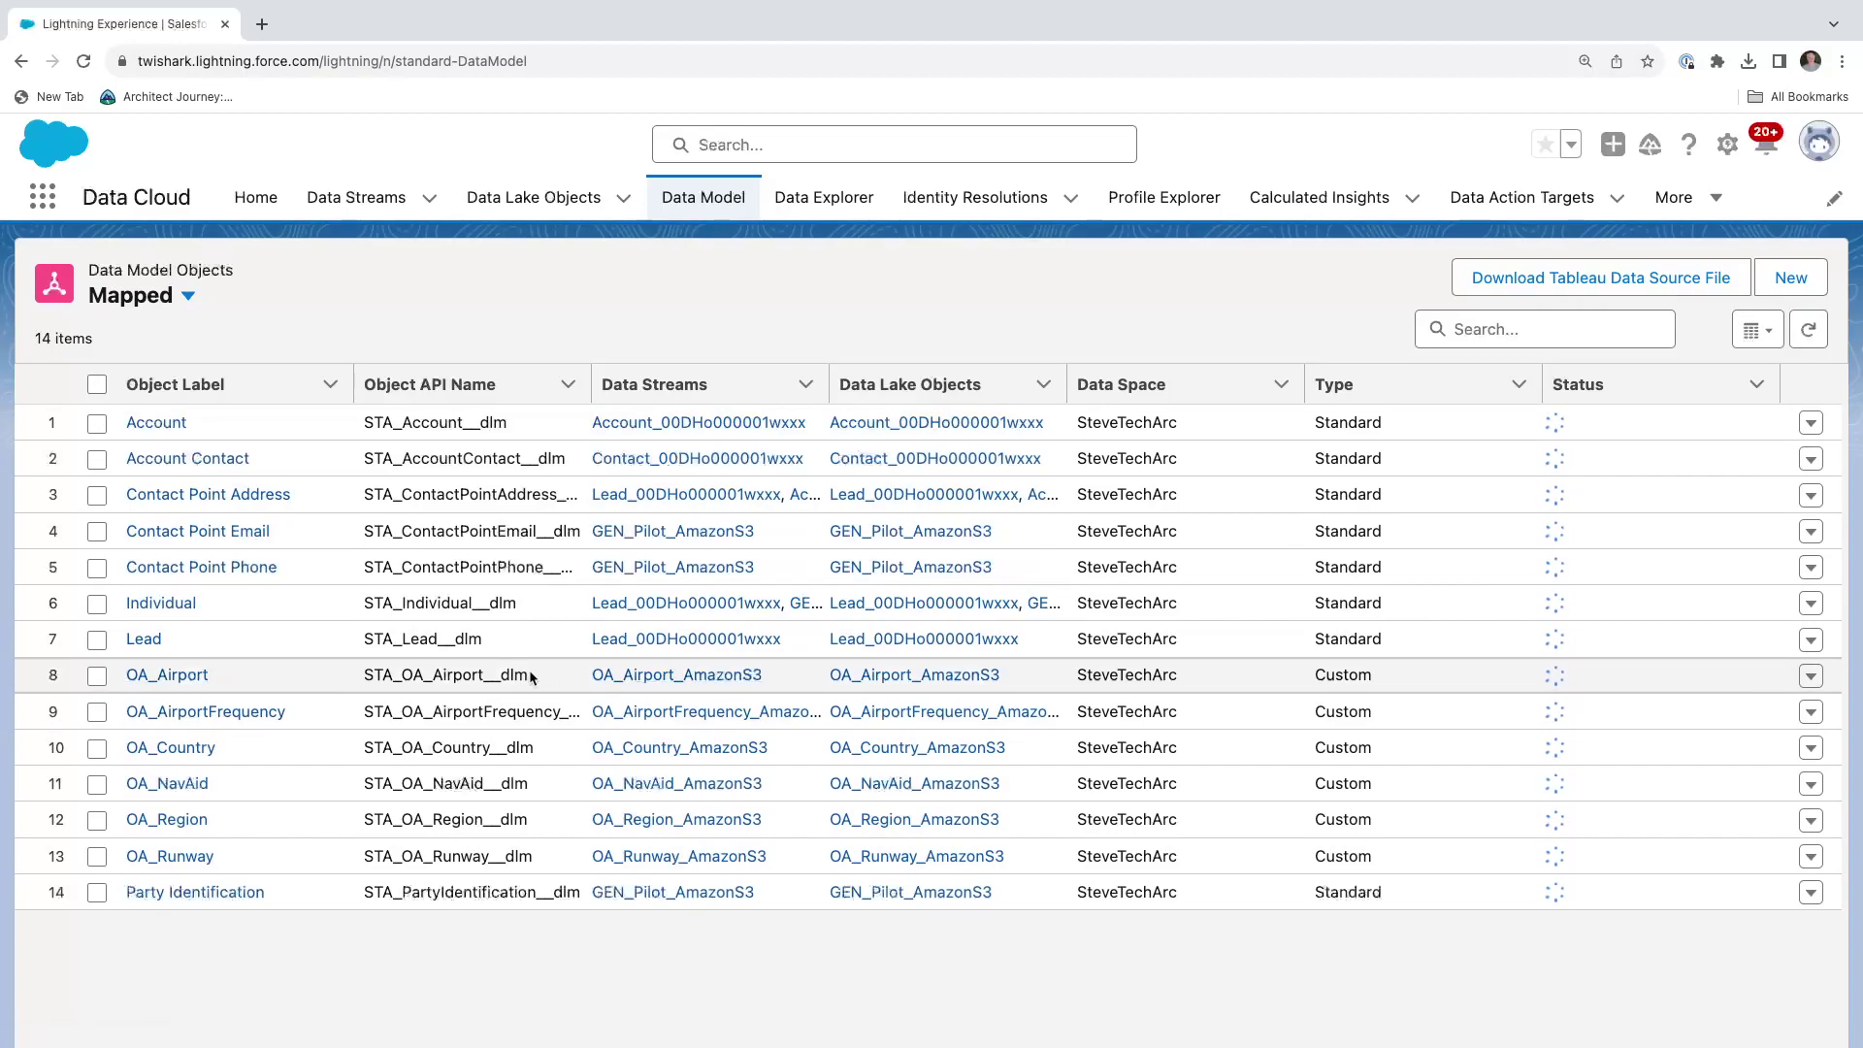
drag(533, 677, 363, 686)
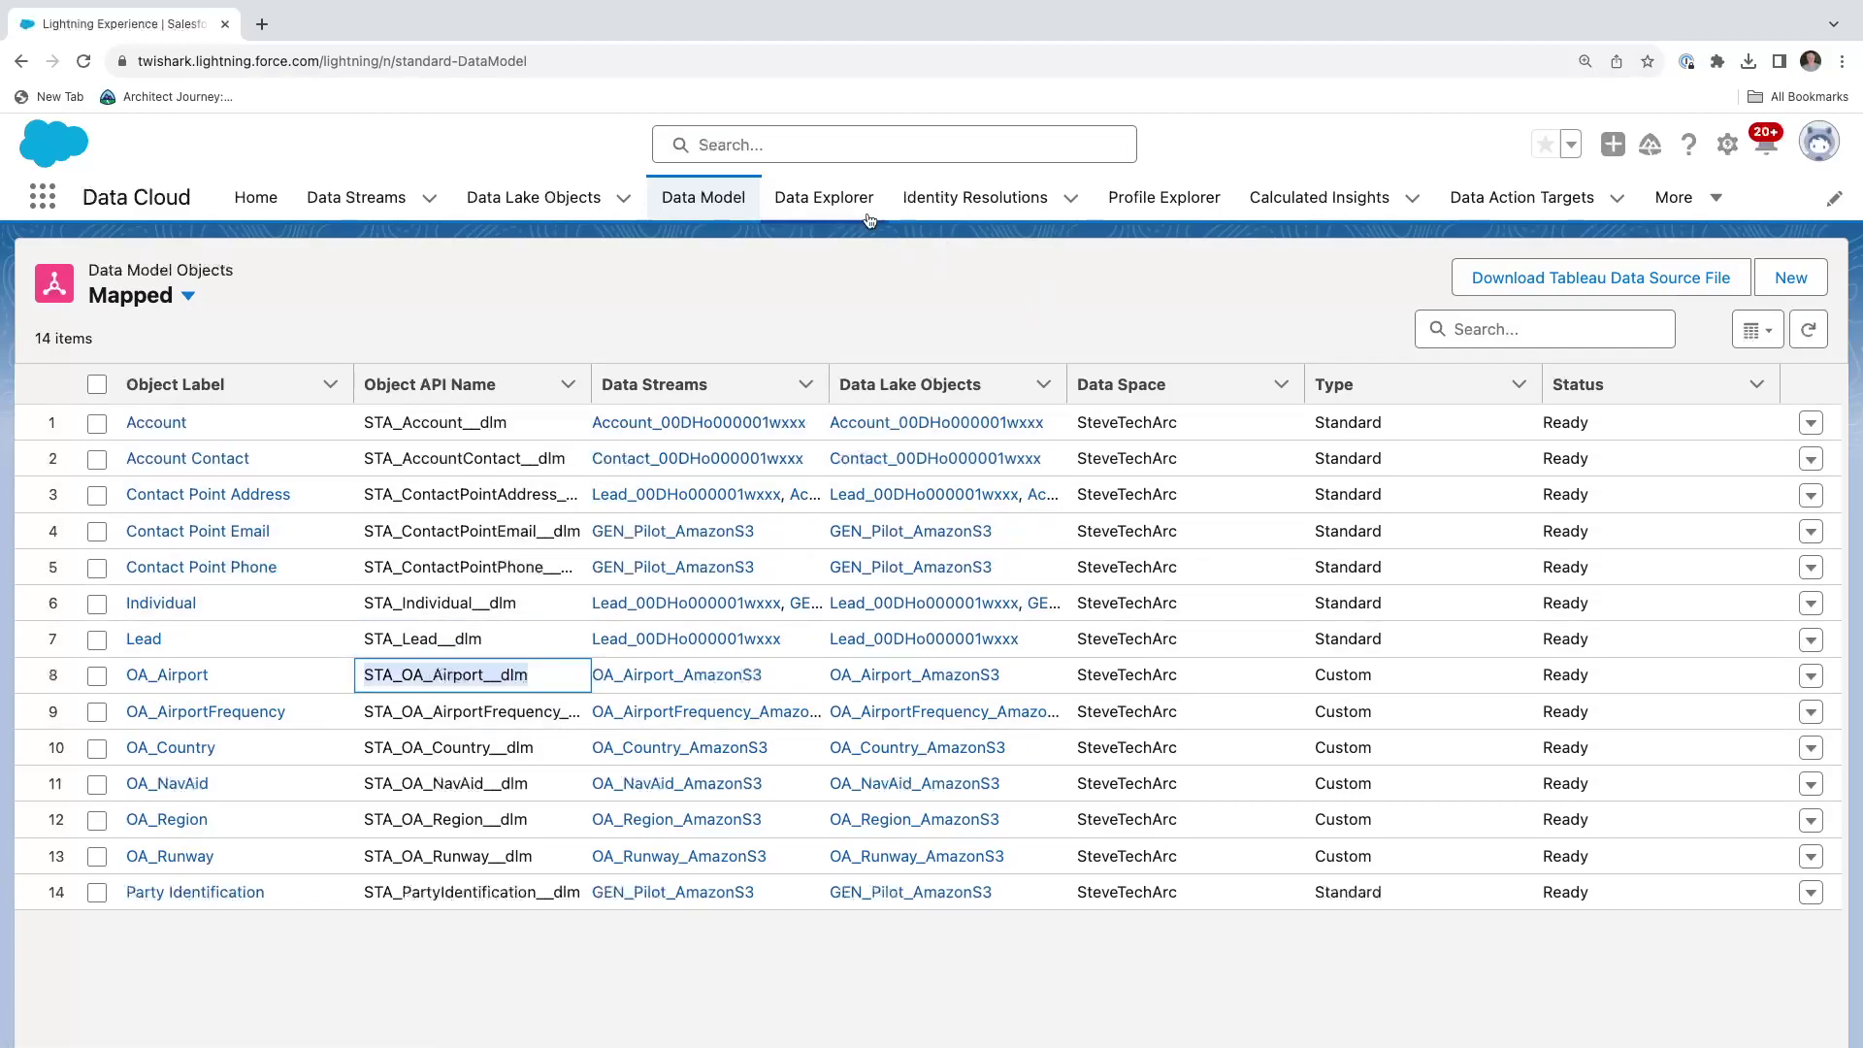
Open Data Explorer in the default data space and browse objects with Data Lake Object as the type
click(838, 198)
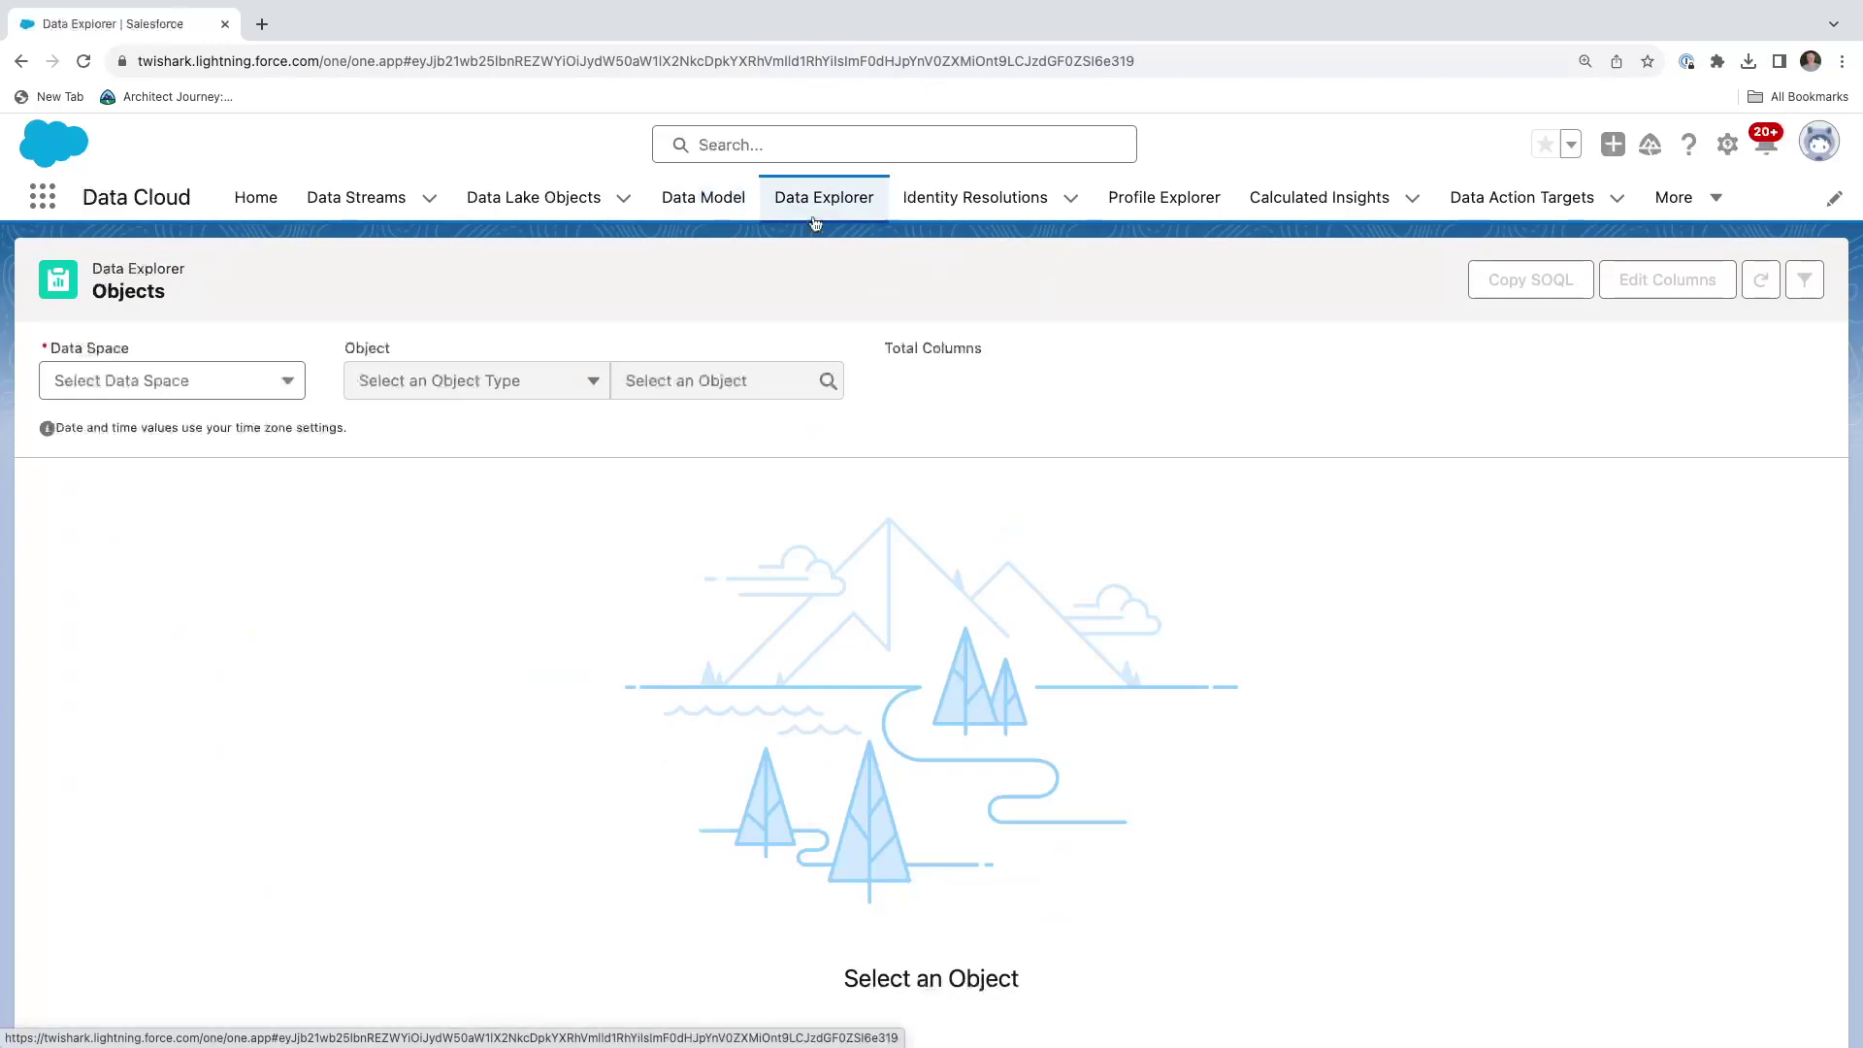
click(214, 379)
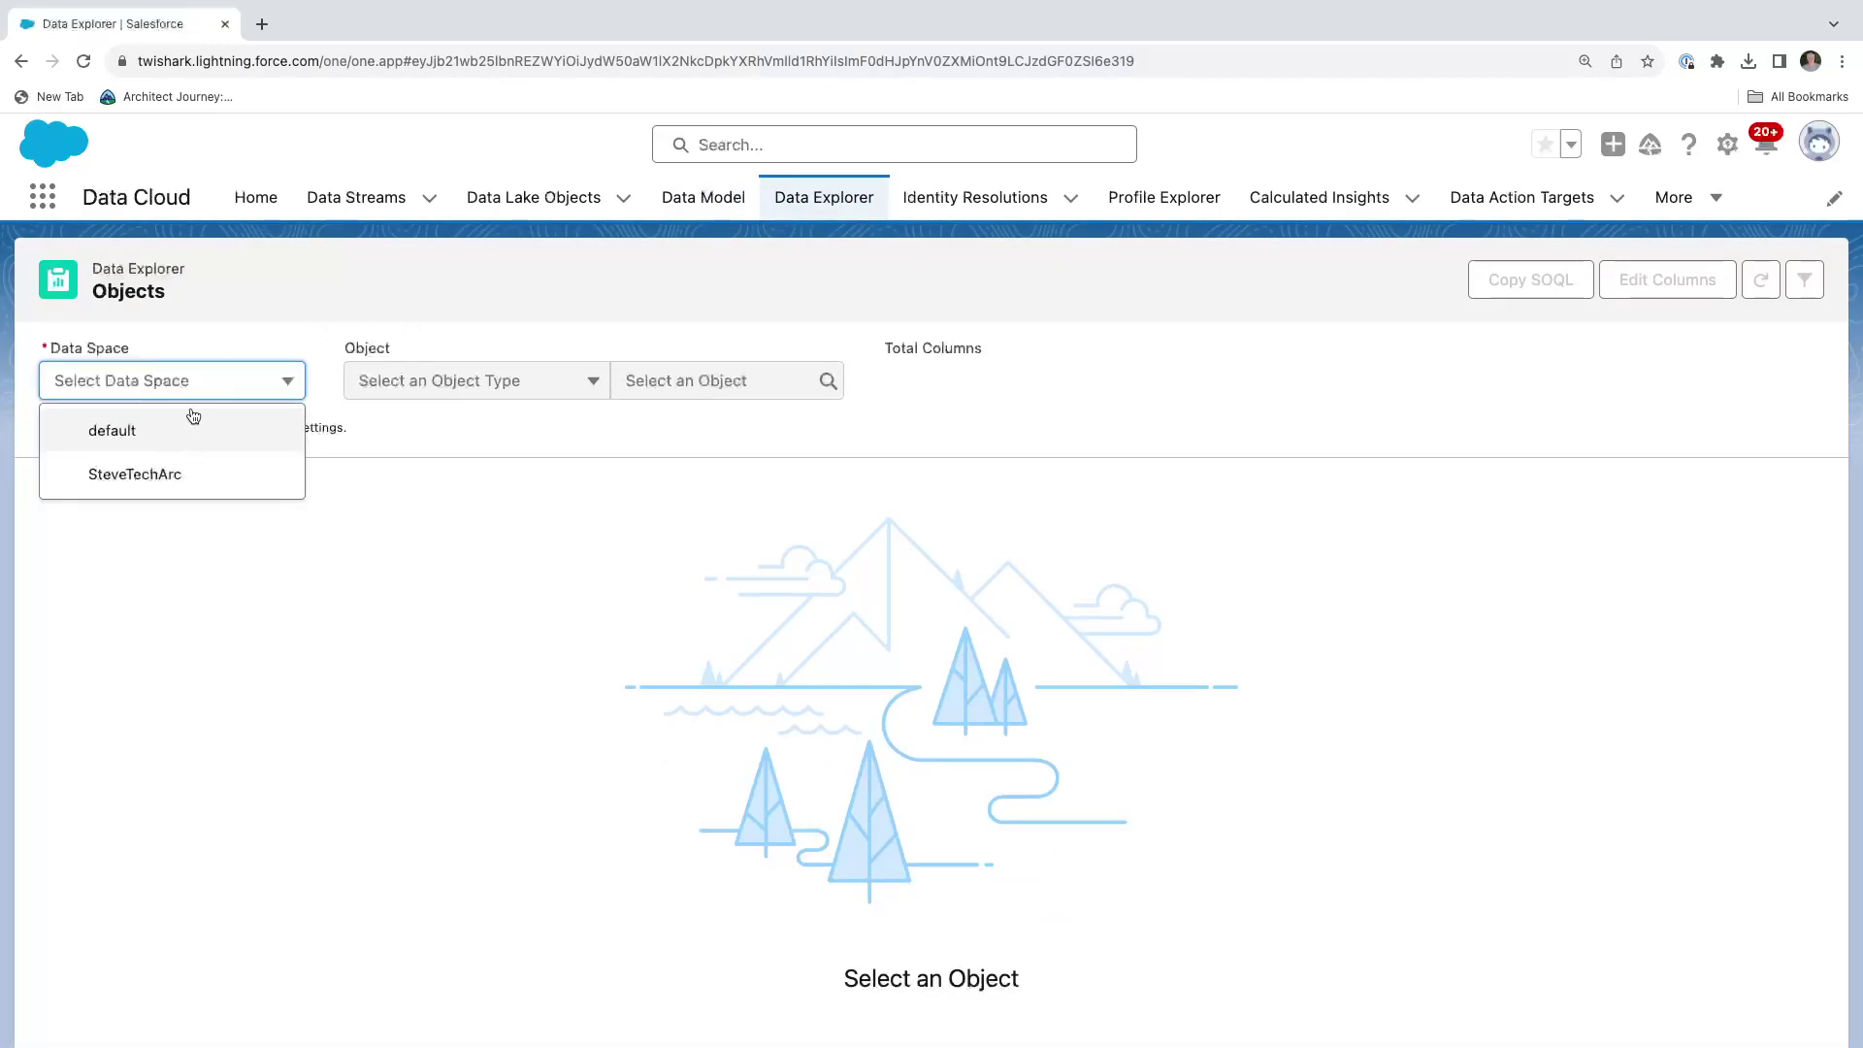
click(121, 430)
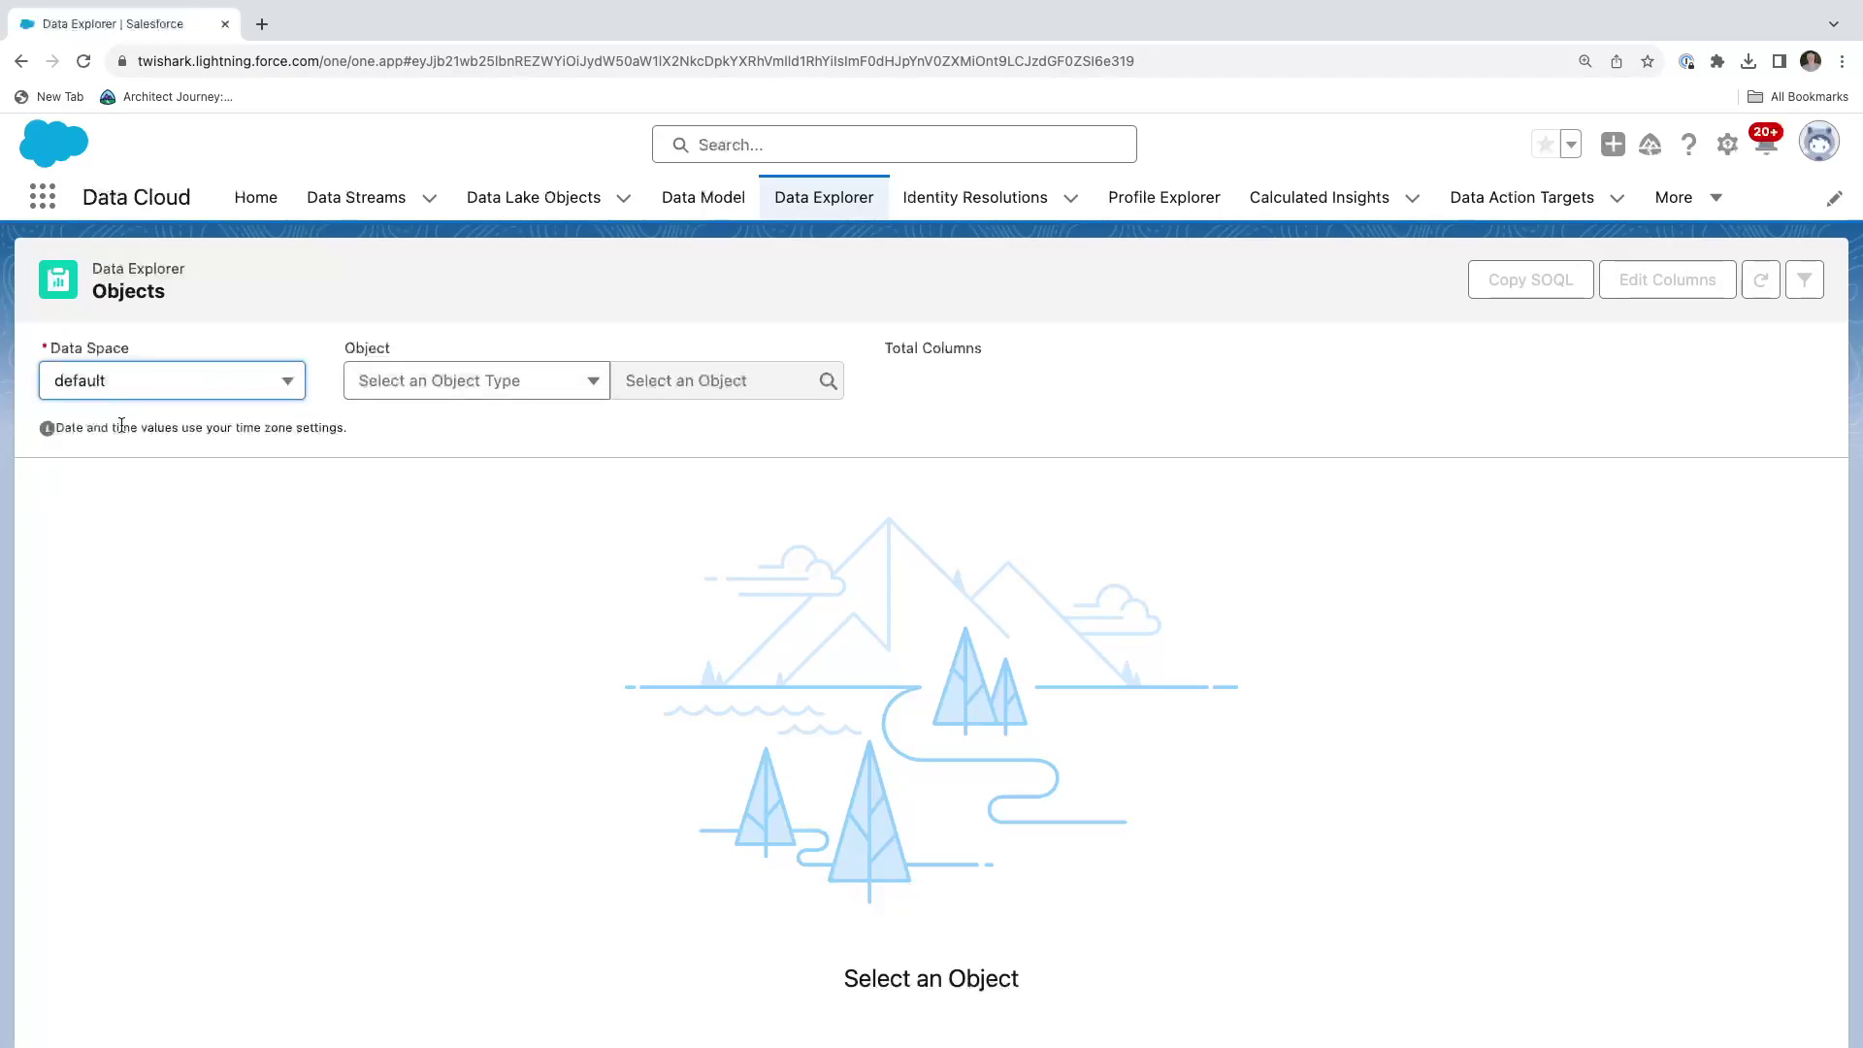
click(570, 390)
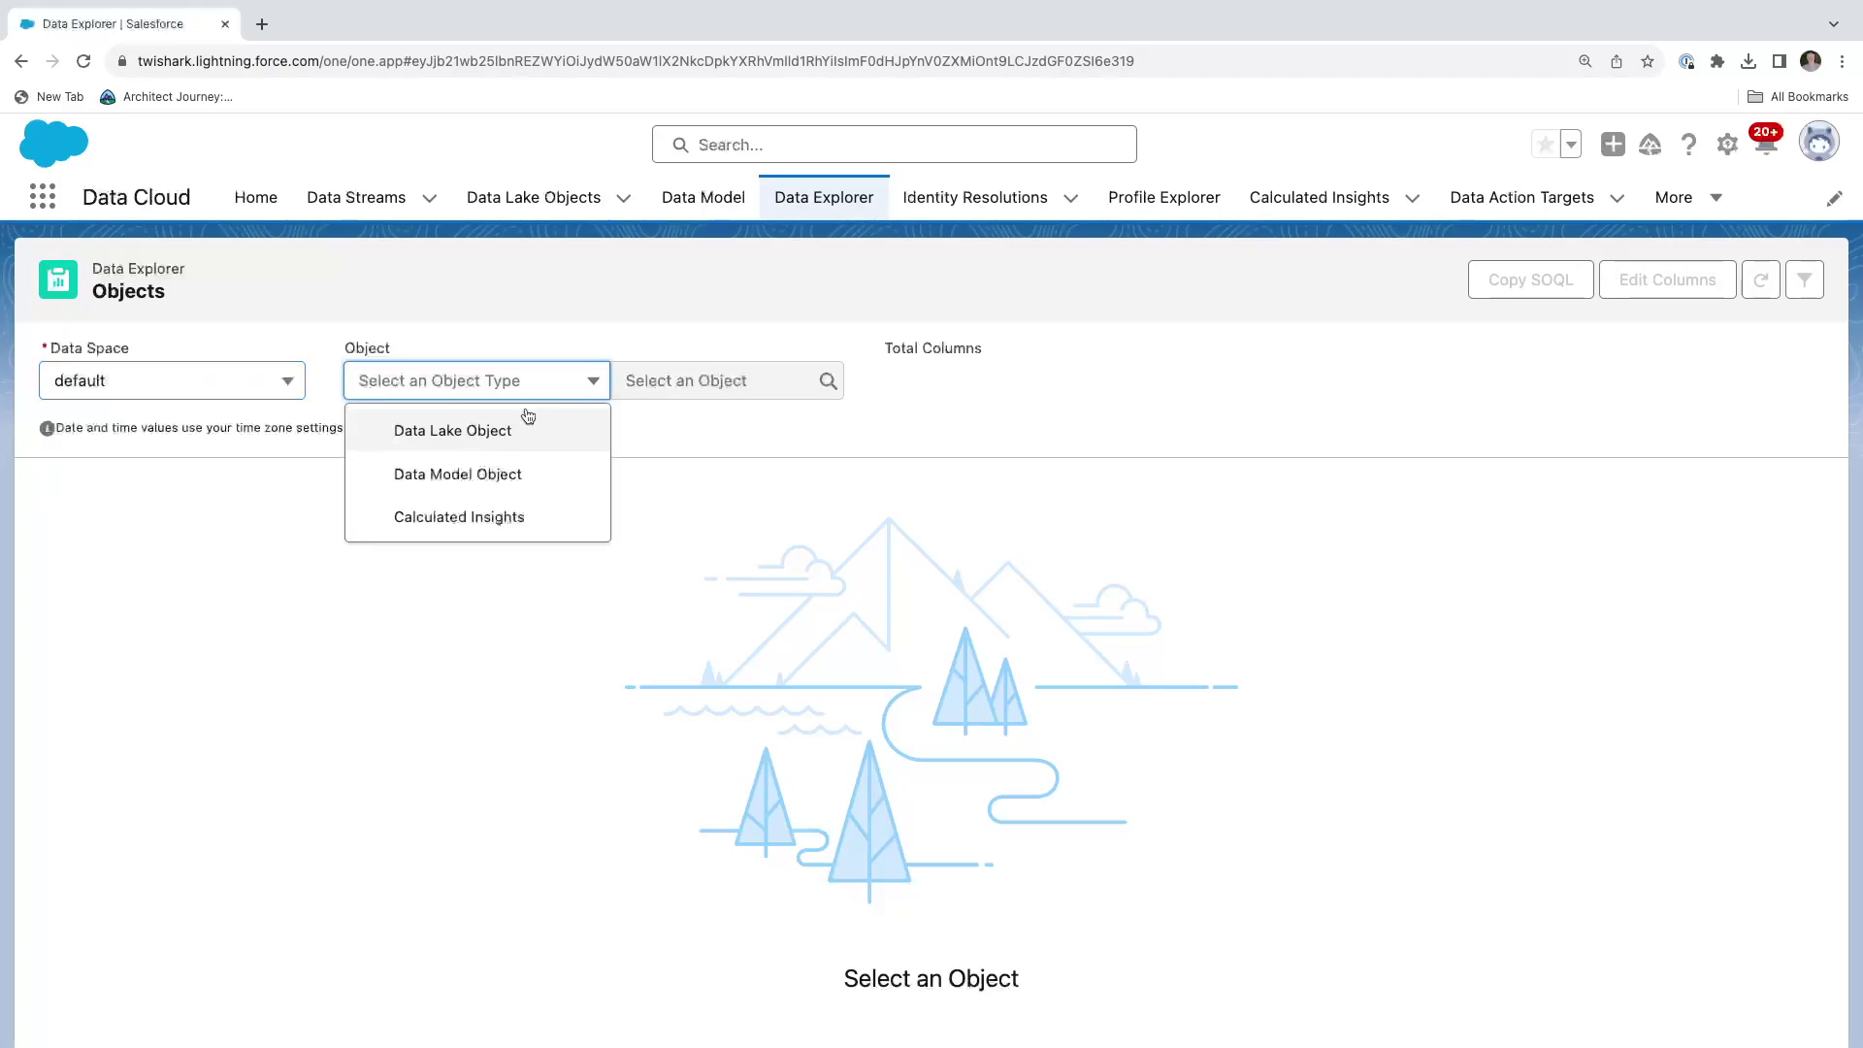
click(462, 432)
click(711, 380)
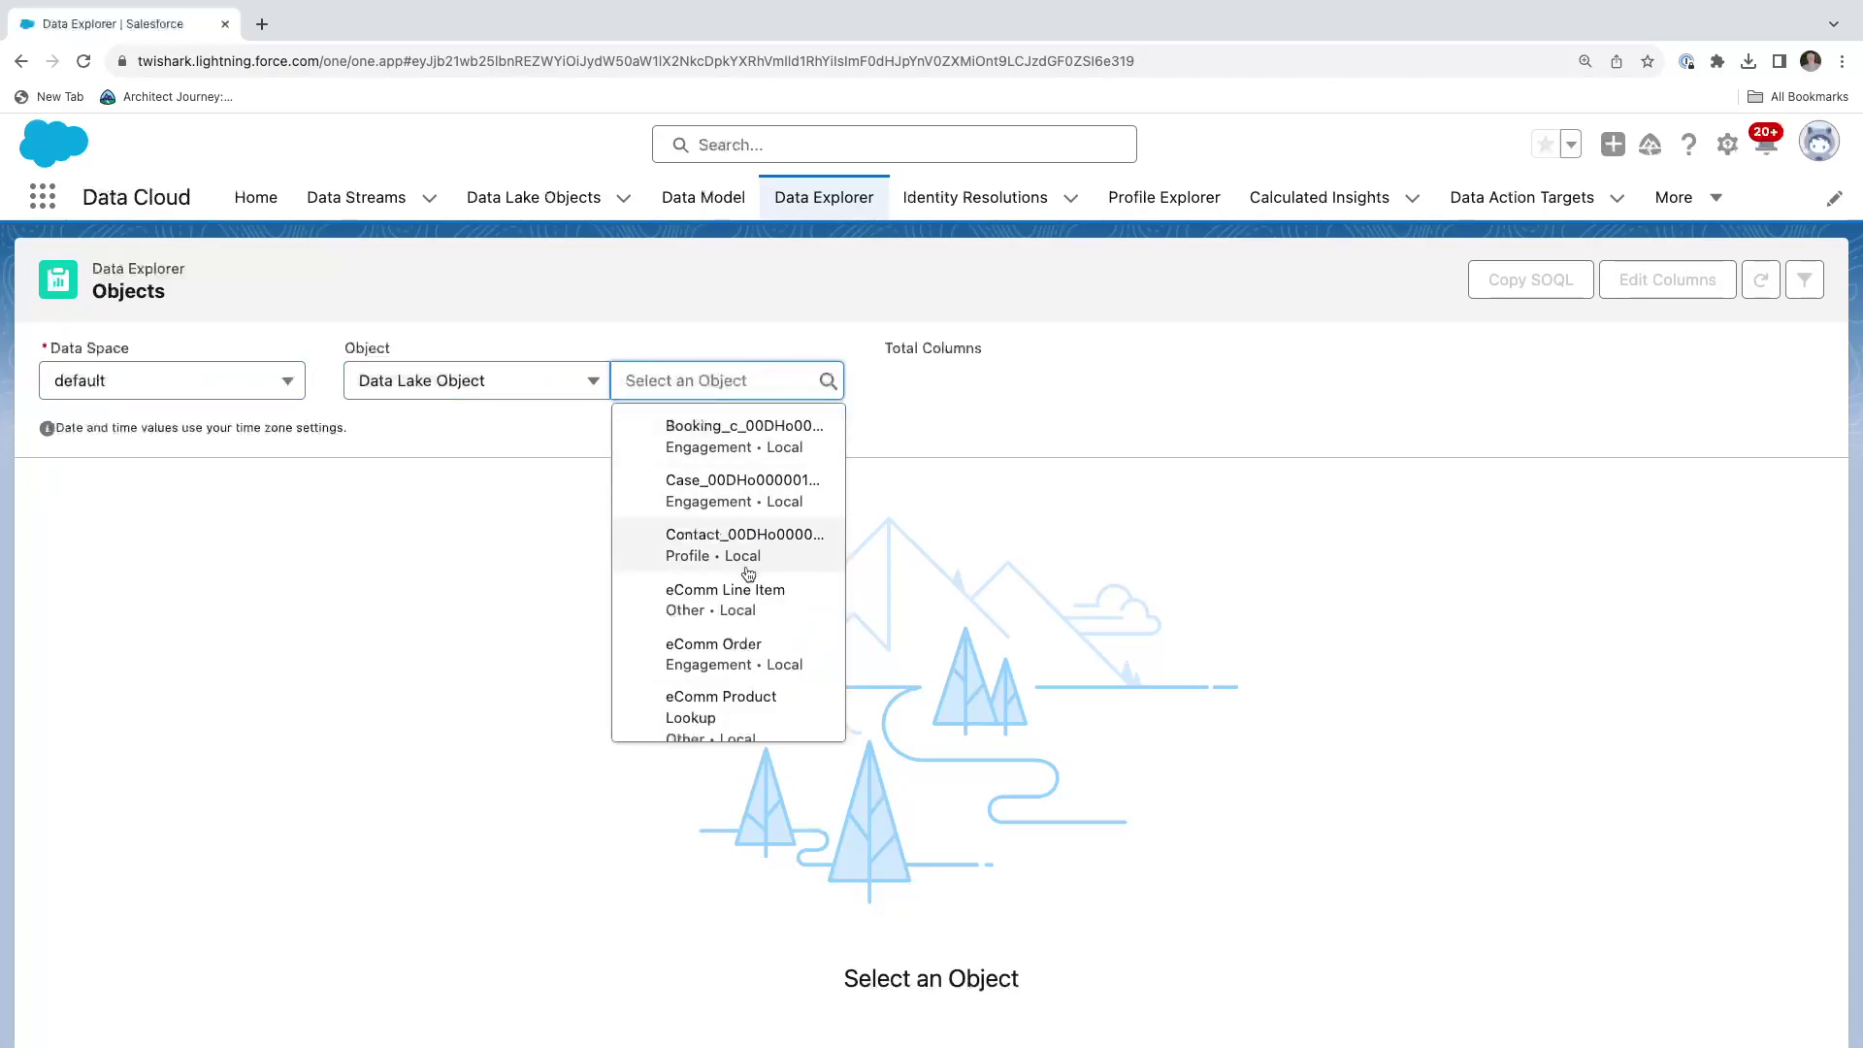
scroll(754, 611, down, 1)
scroll(754, 606, down, 3)
scroll(747, 582, up, 3)
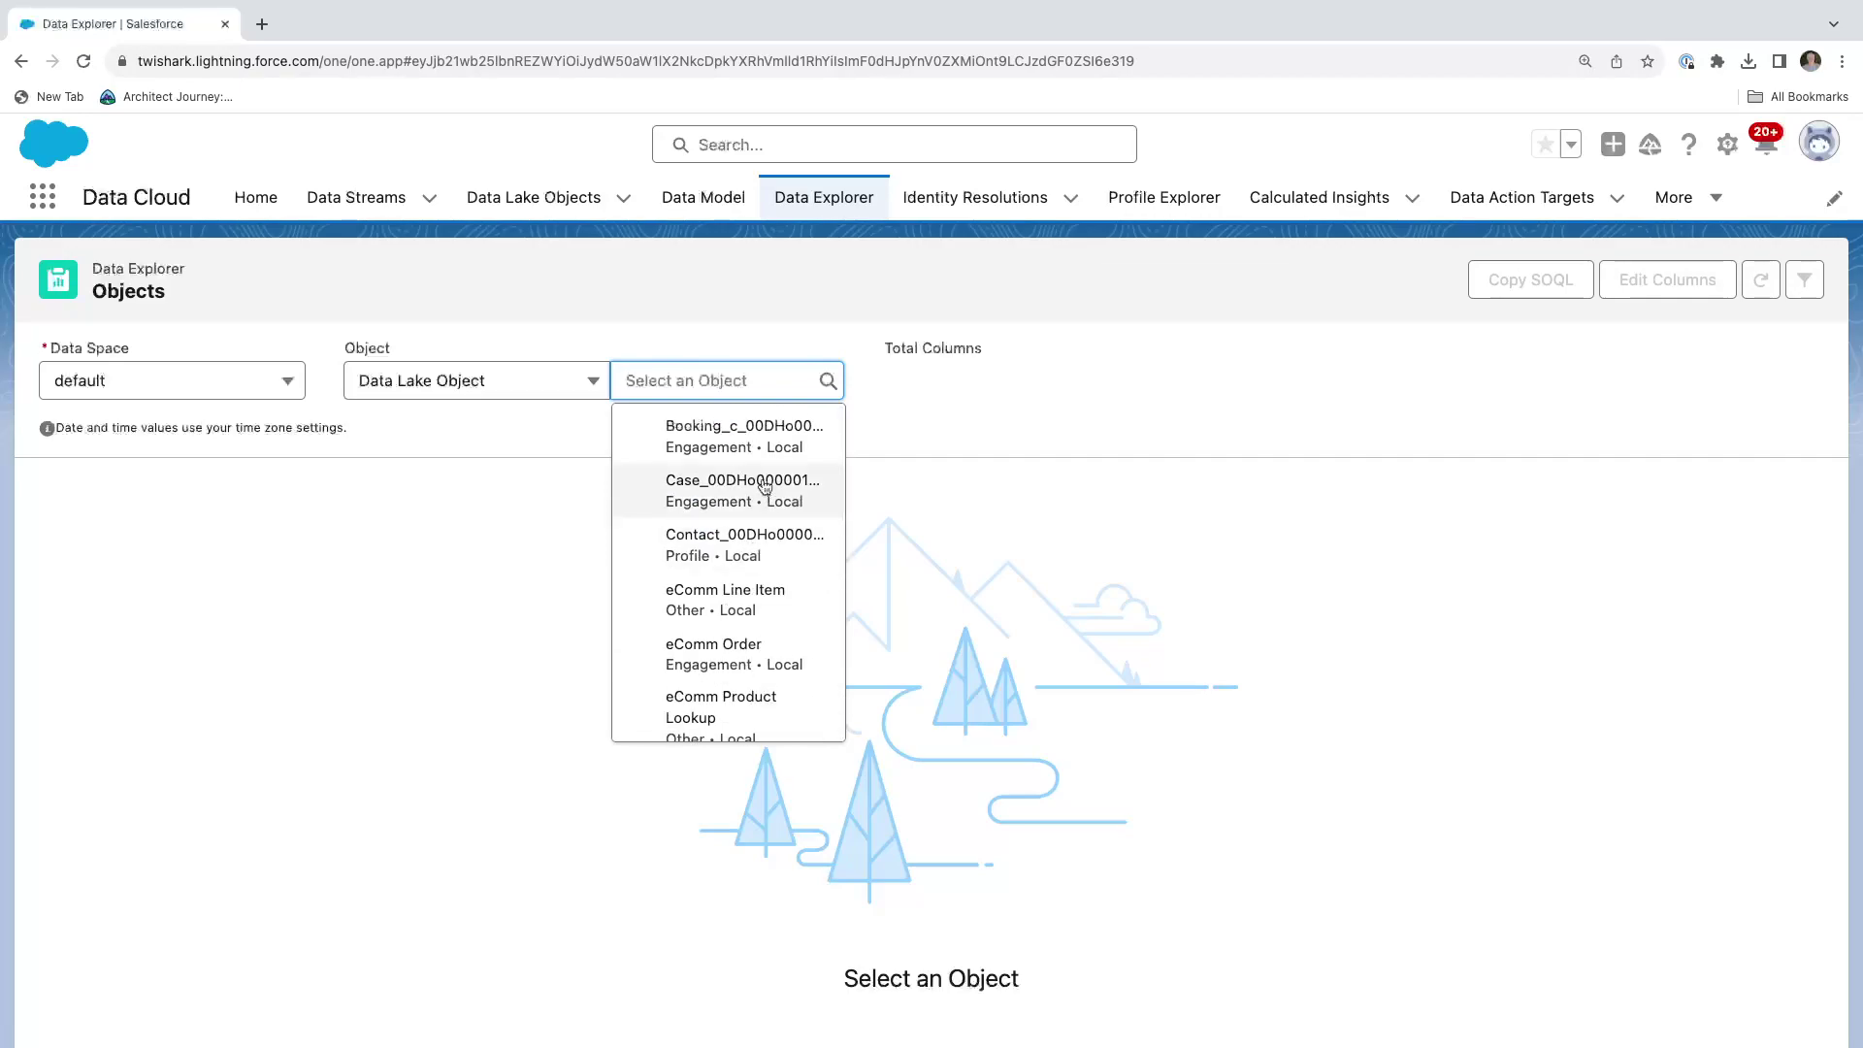
Switch the object type to Data Model Object and reopen the data space choice
click(520, 381)
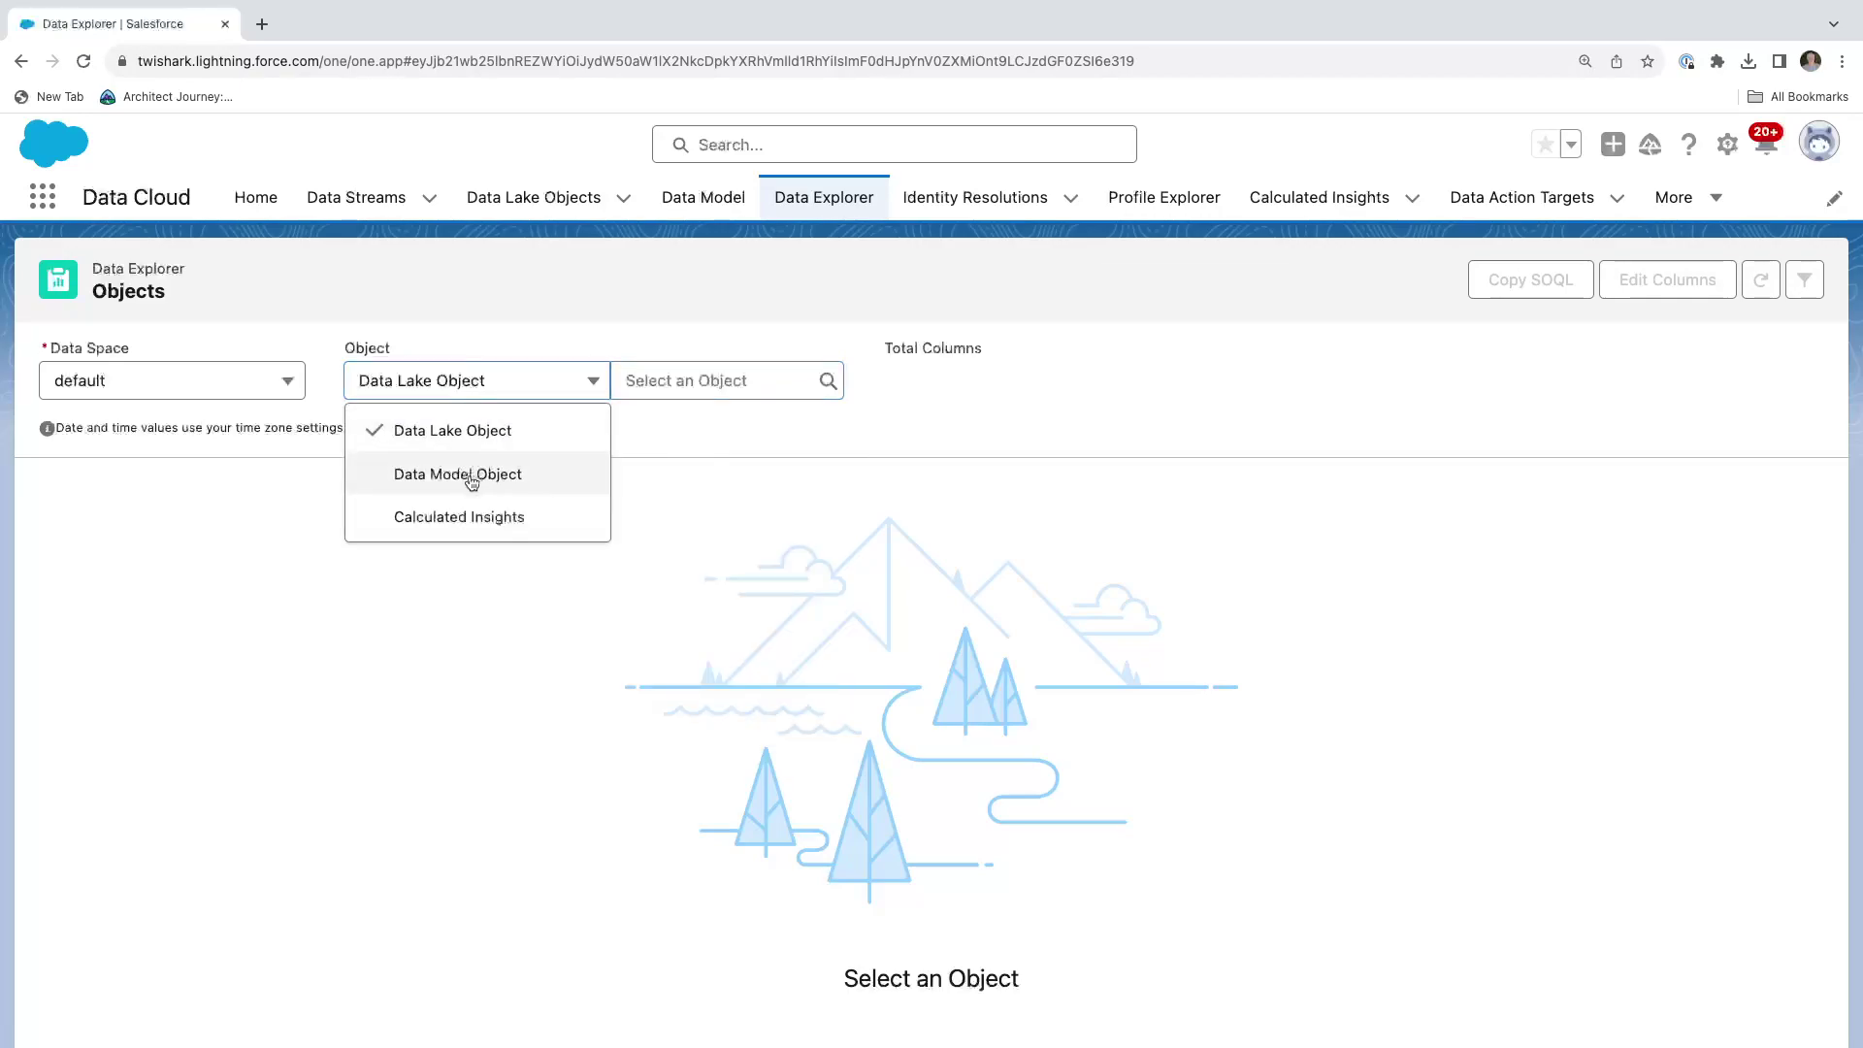
click(470, 475)
click(726, 383)
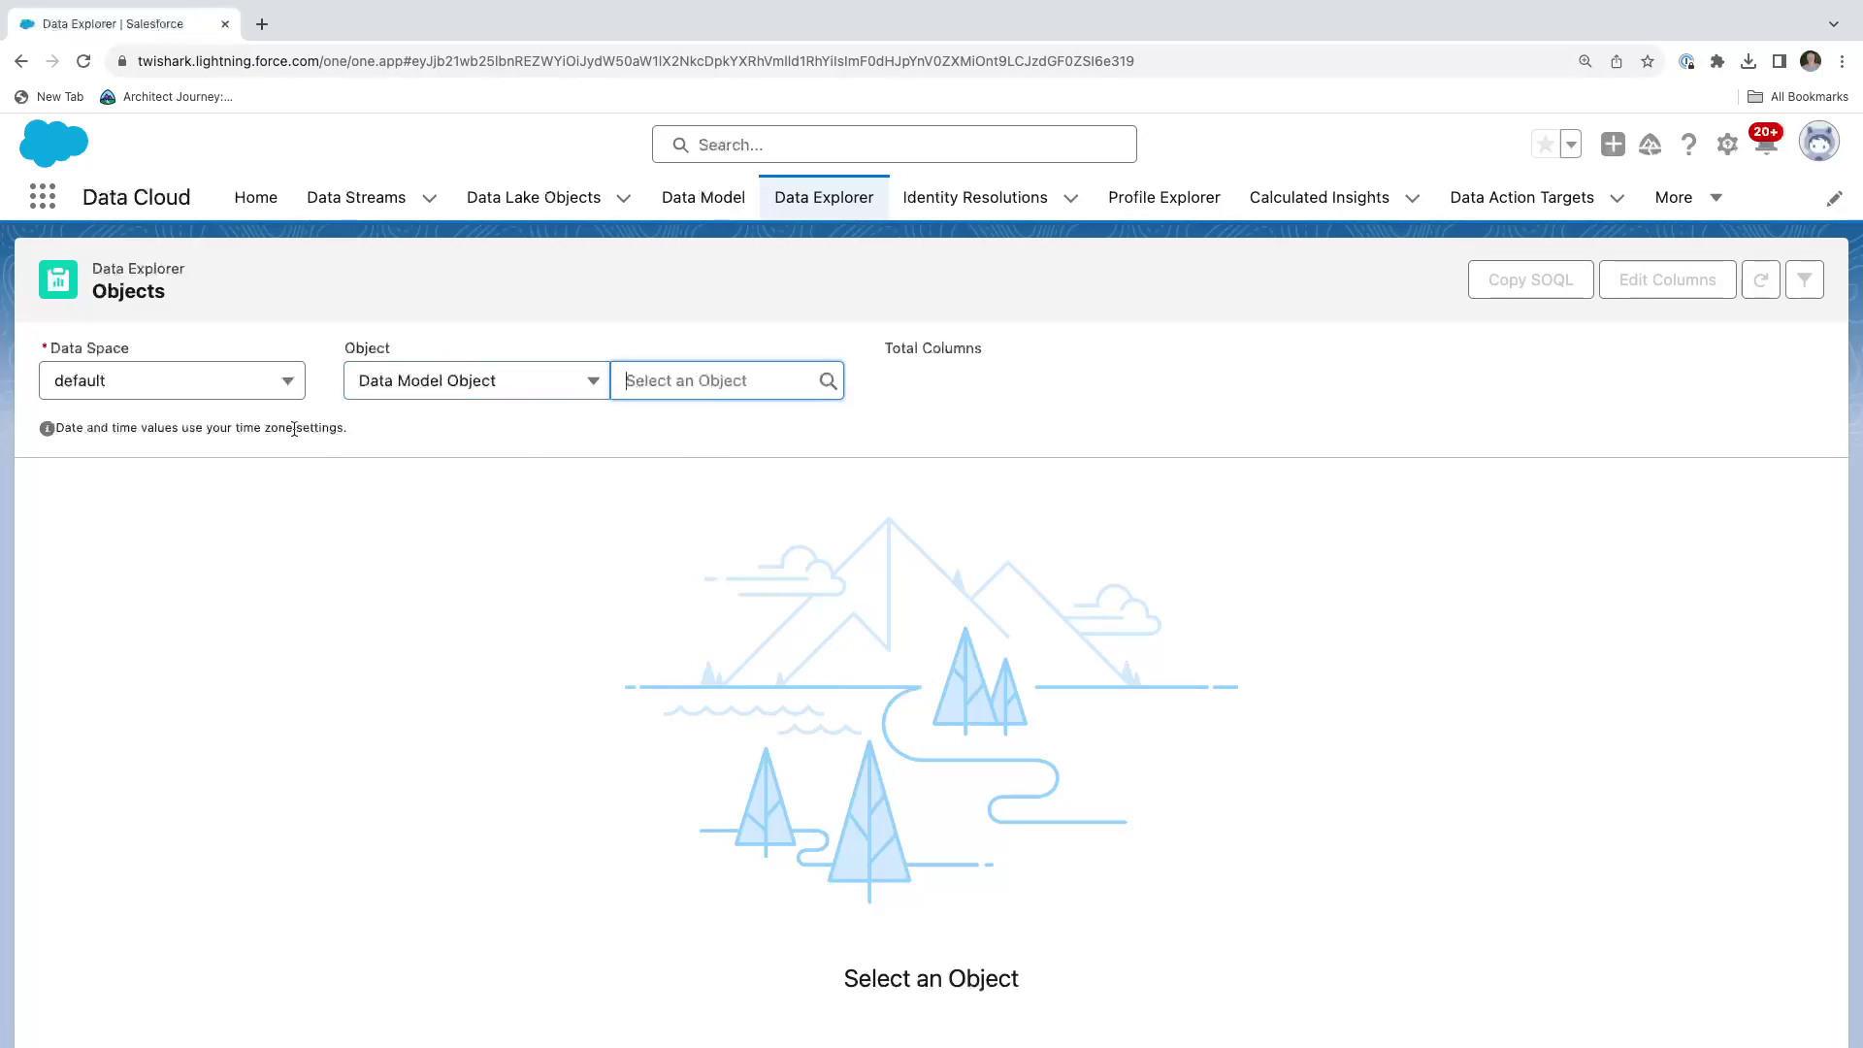
click(285, 377)
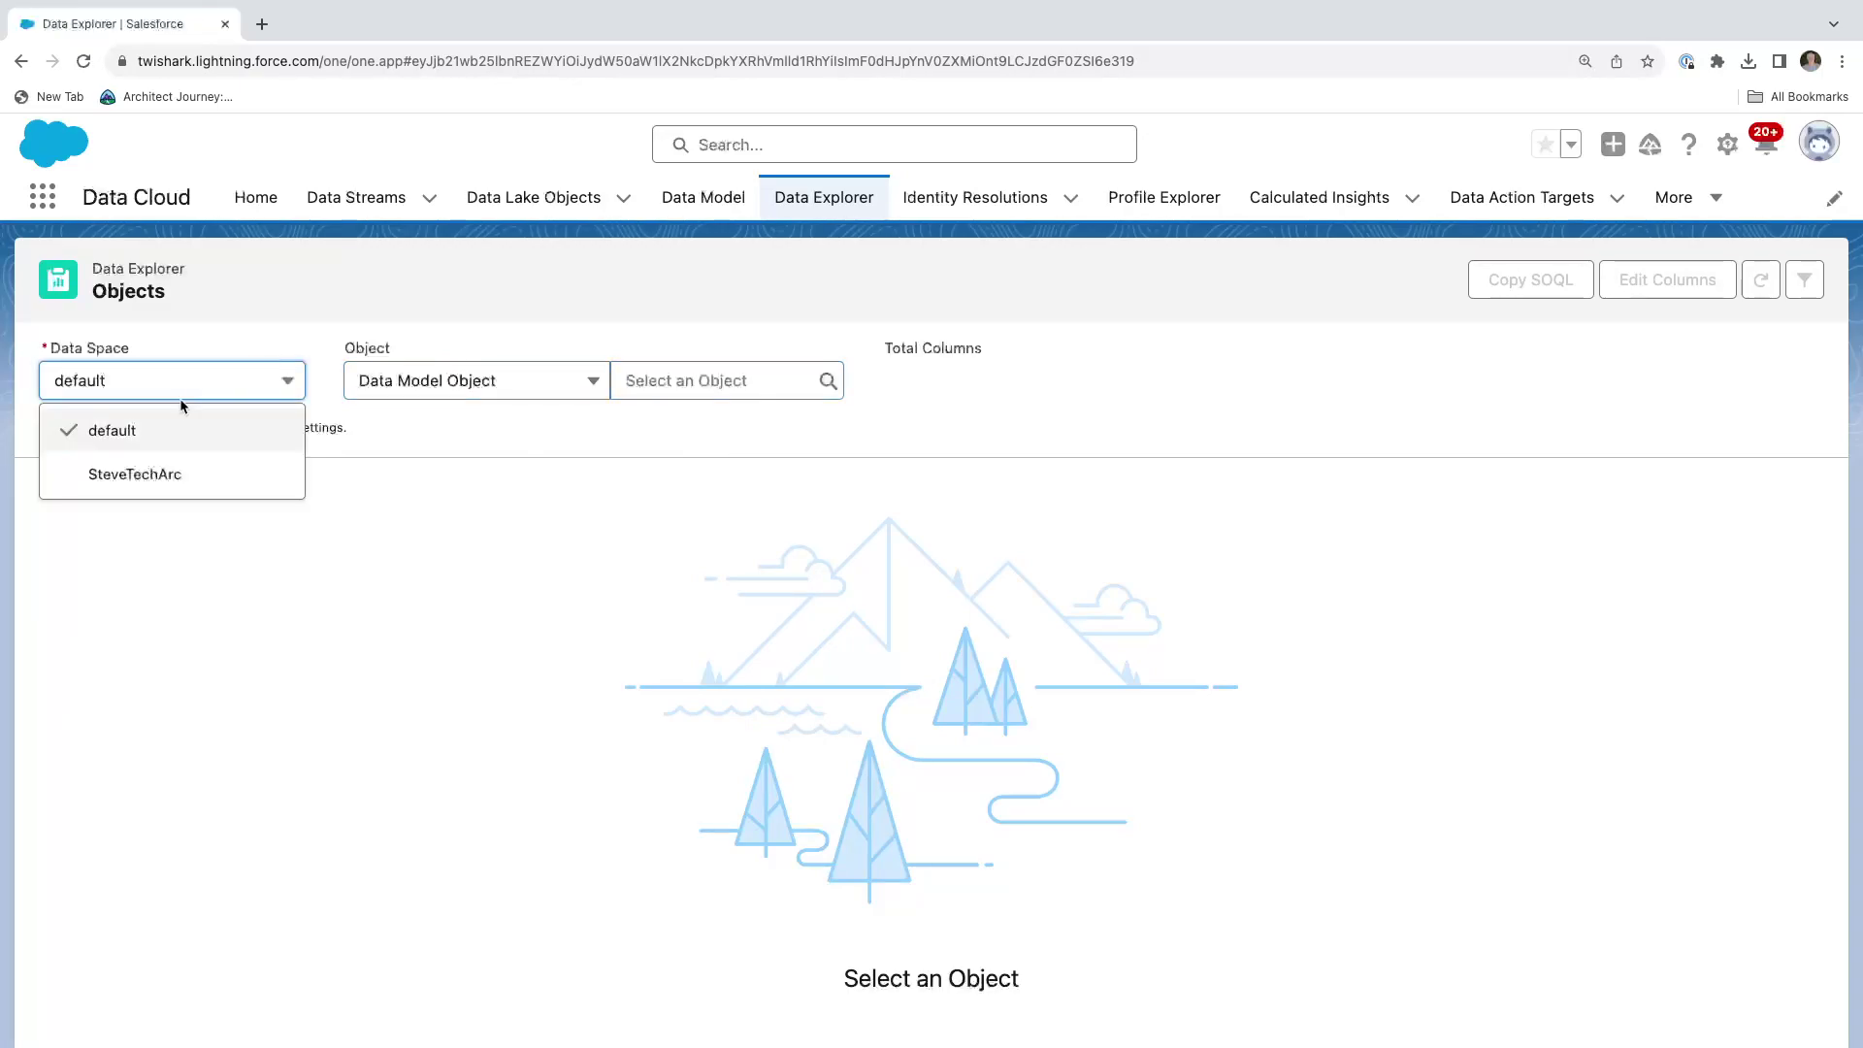
click(139, 473)
click(508, 380)
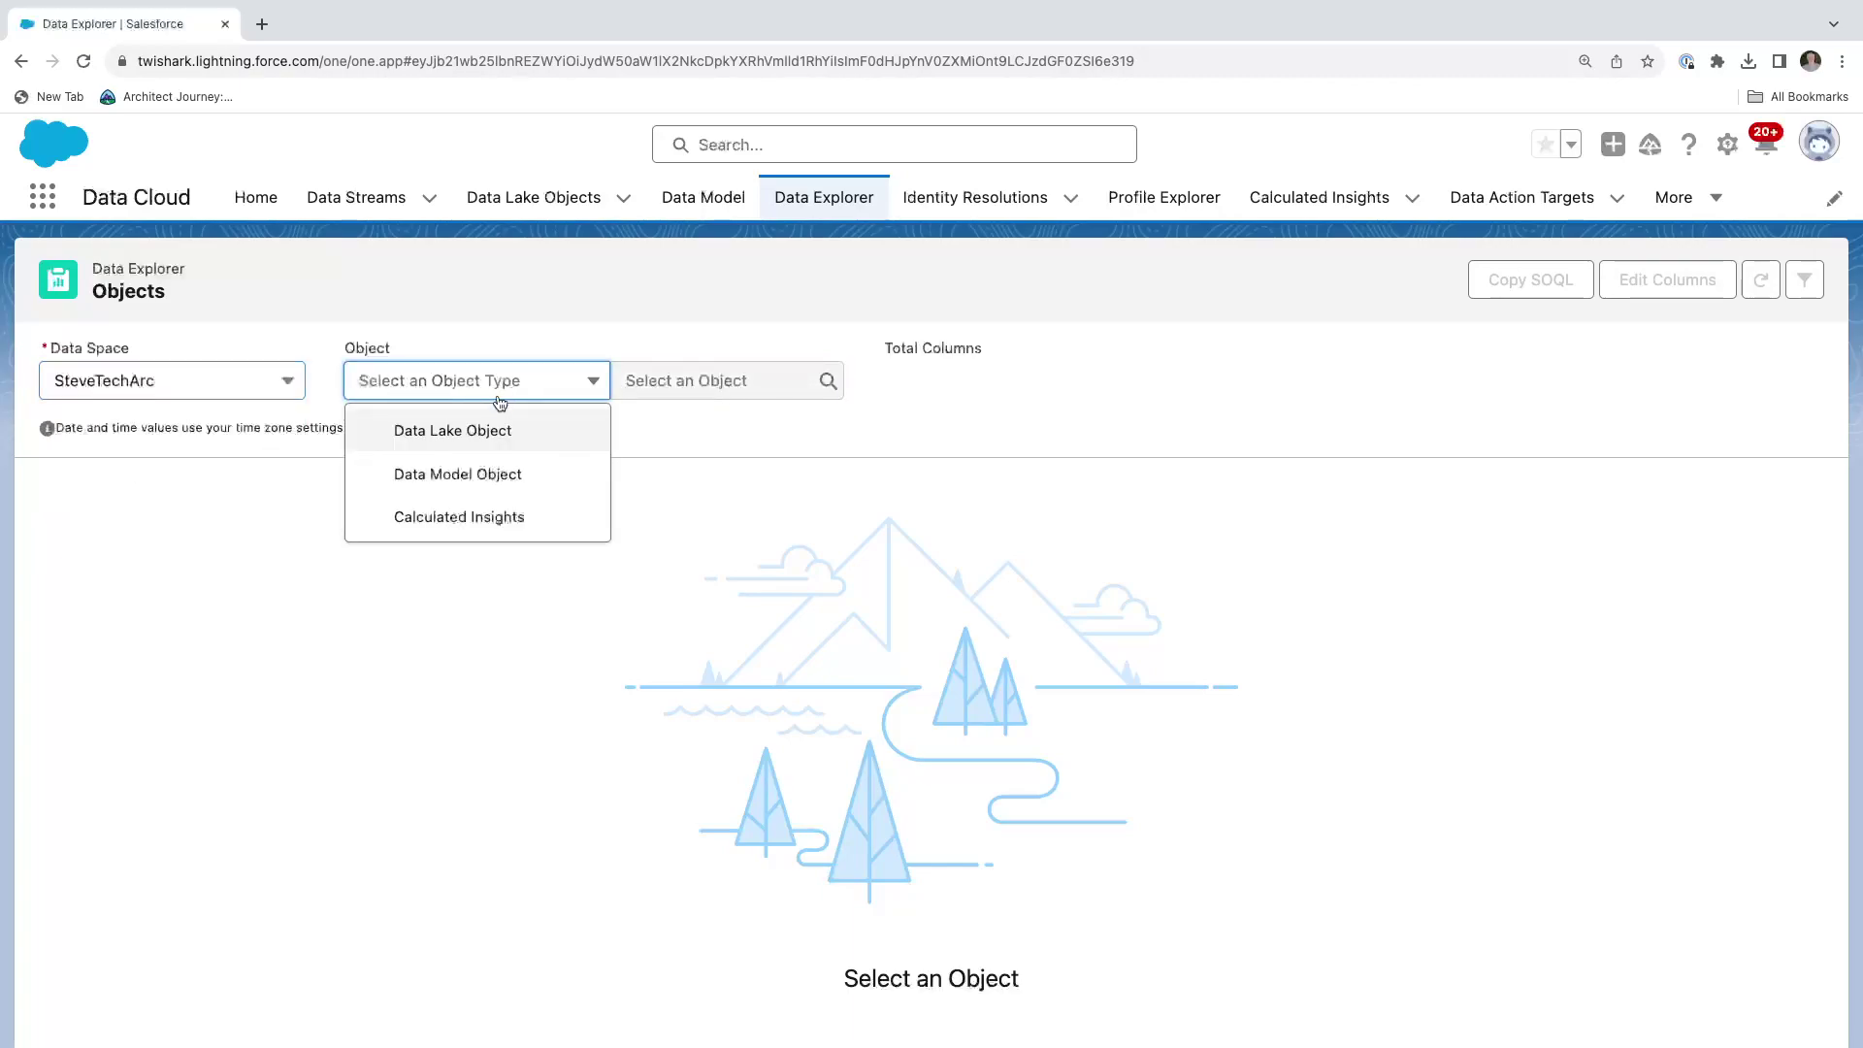
click(485, 476)
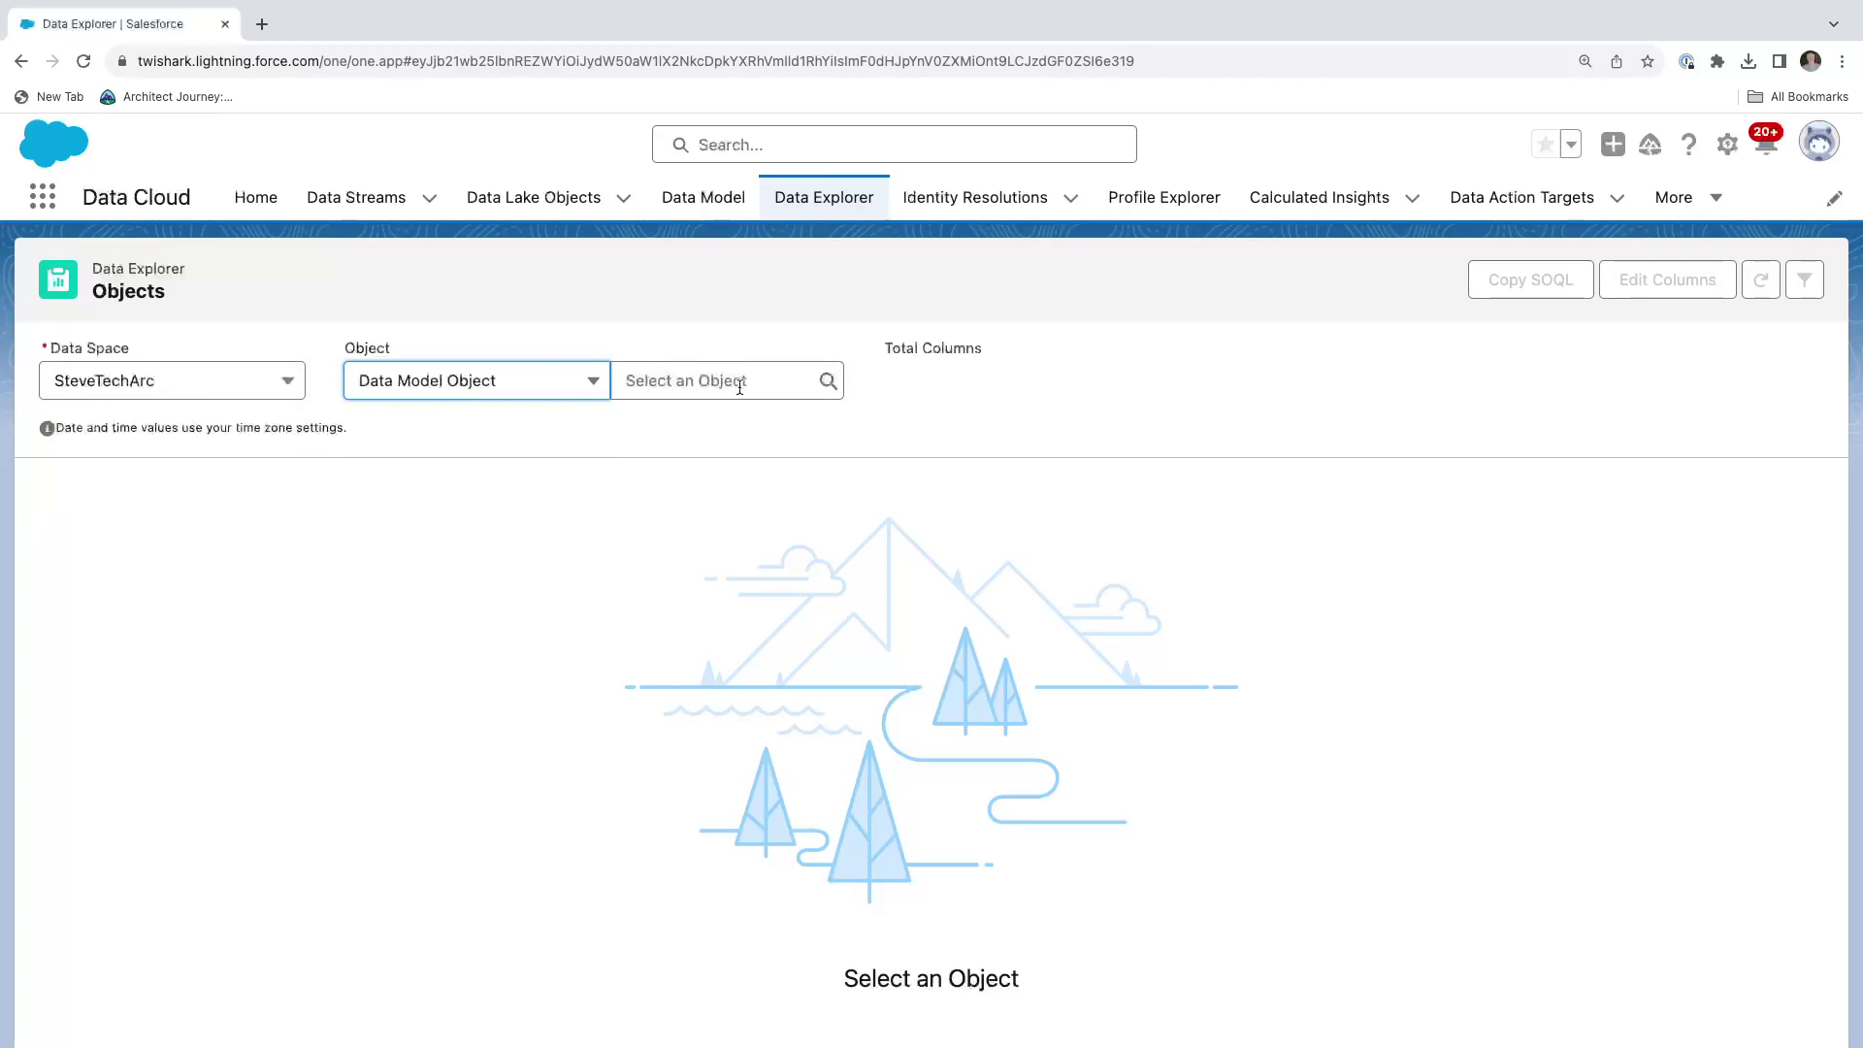
click(706, 381)
scroll(715, 545, down, 3)
click(711, 549)
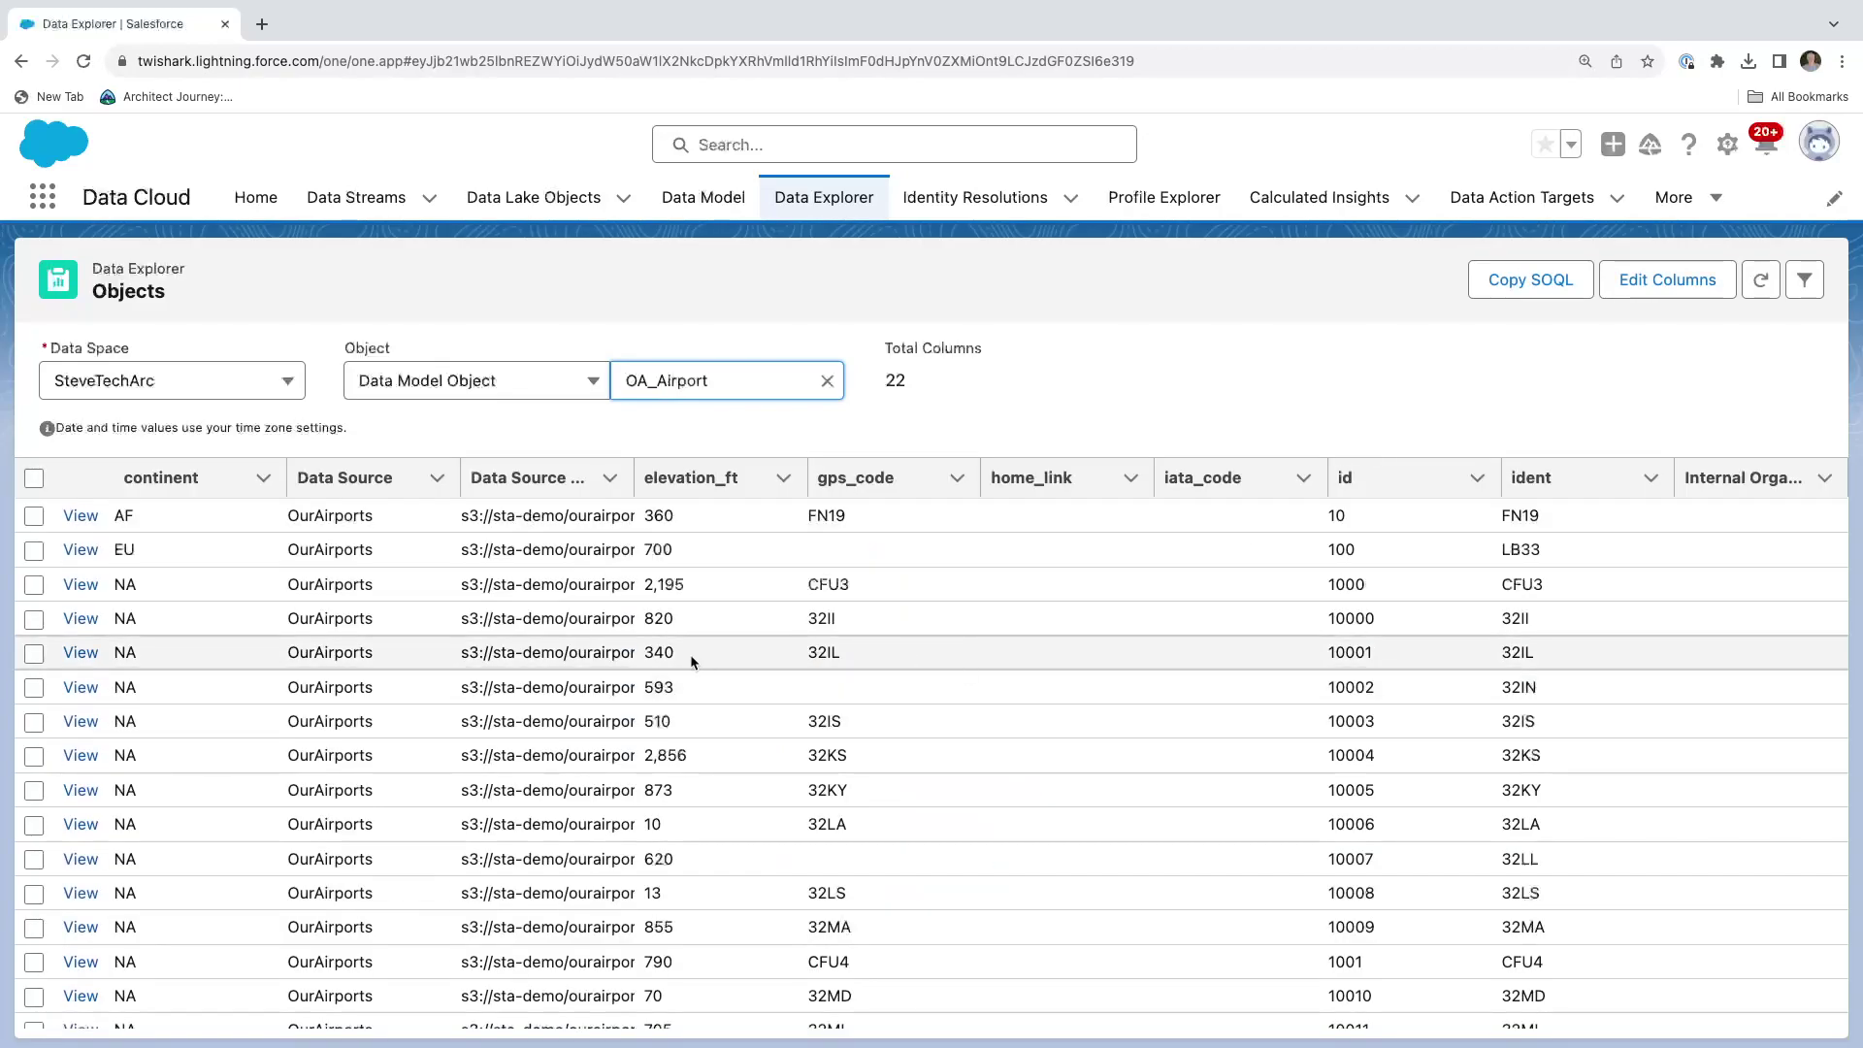
scroll(690, 654, down, 8)
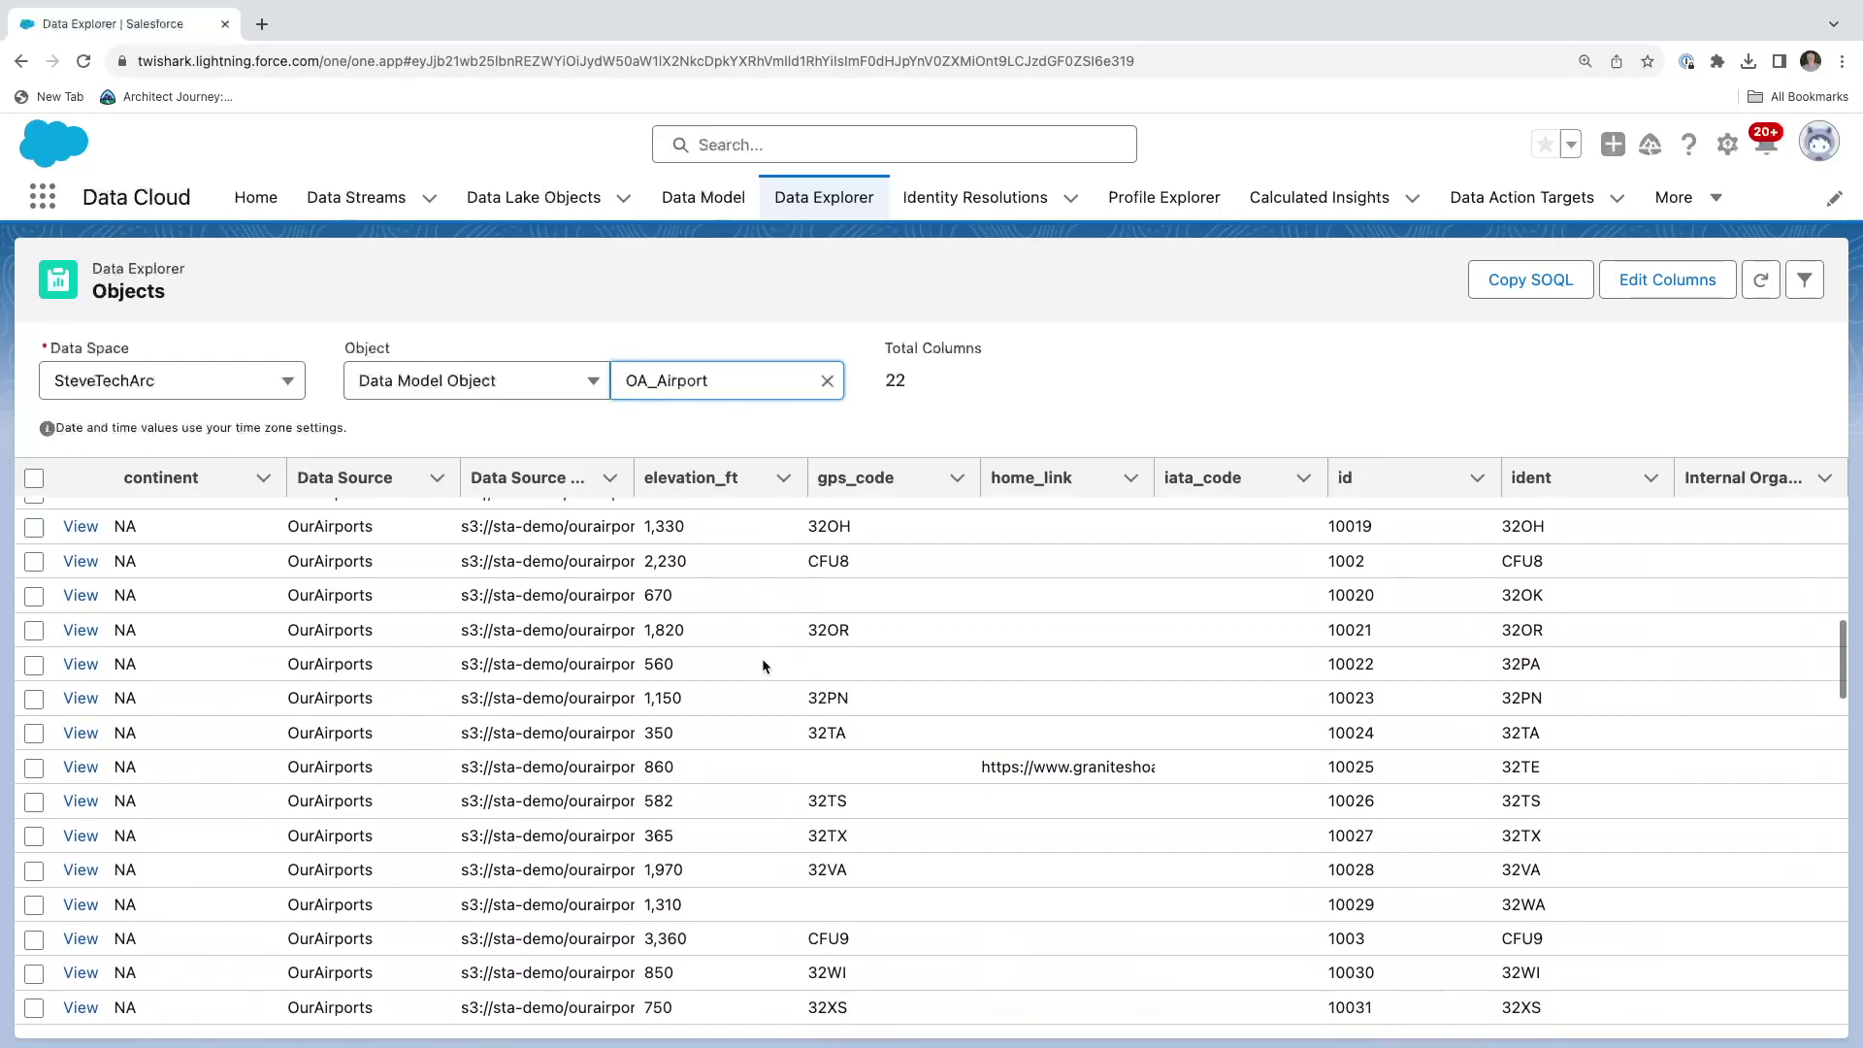
scroll(763, 665, down, 9)
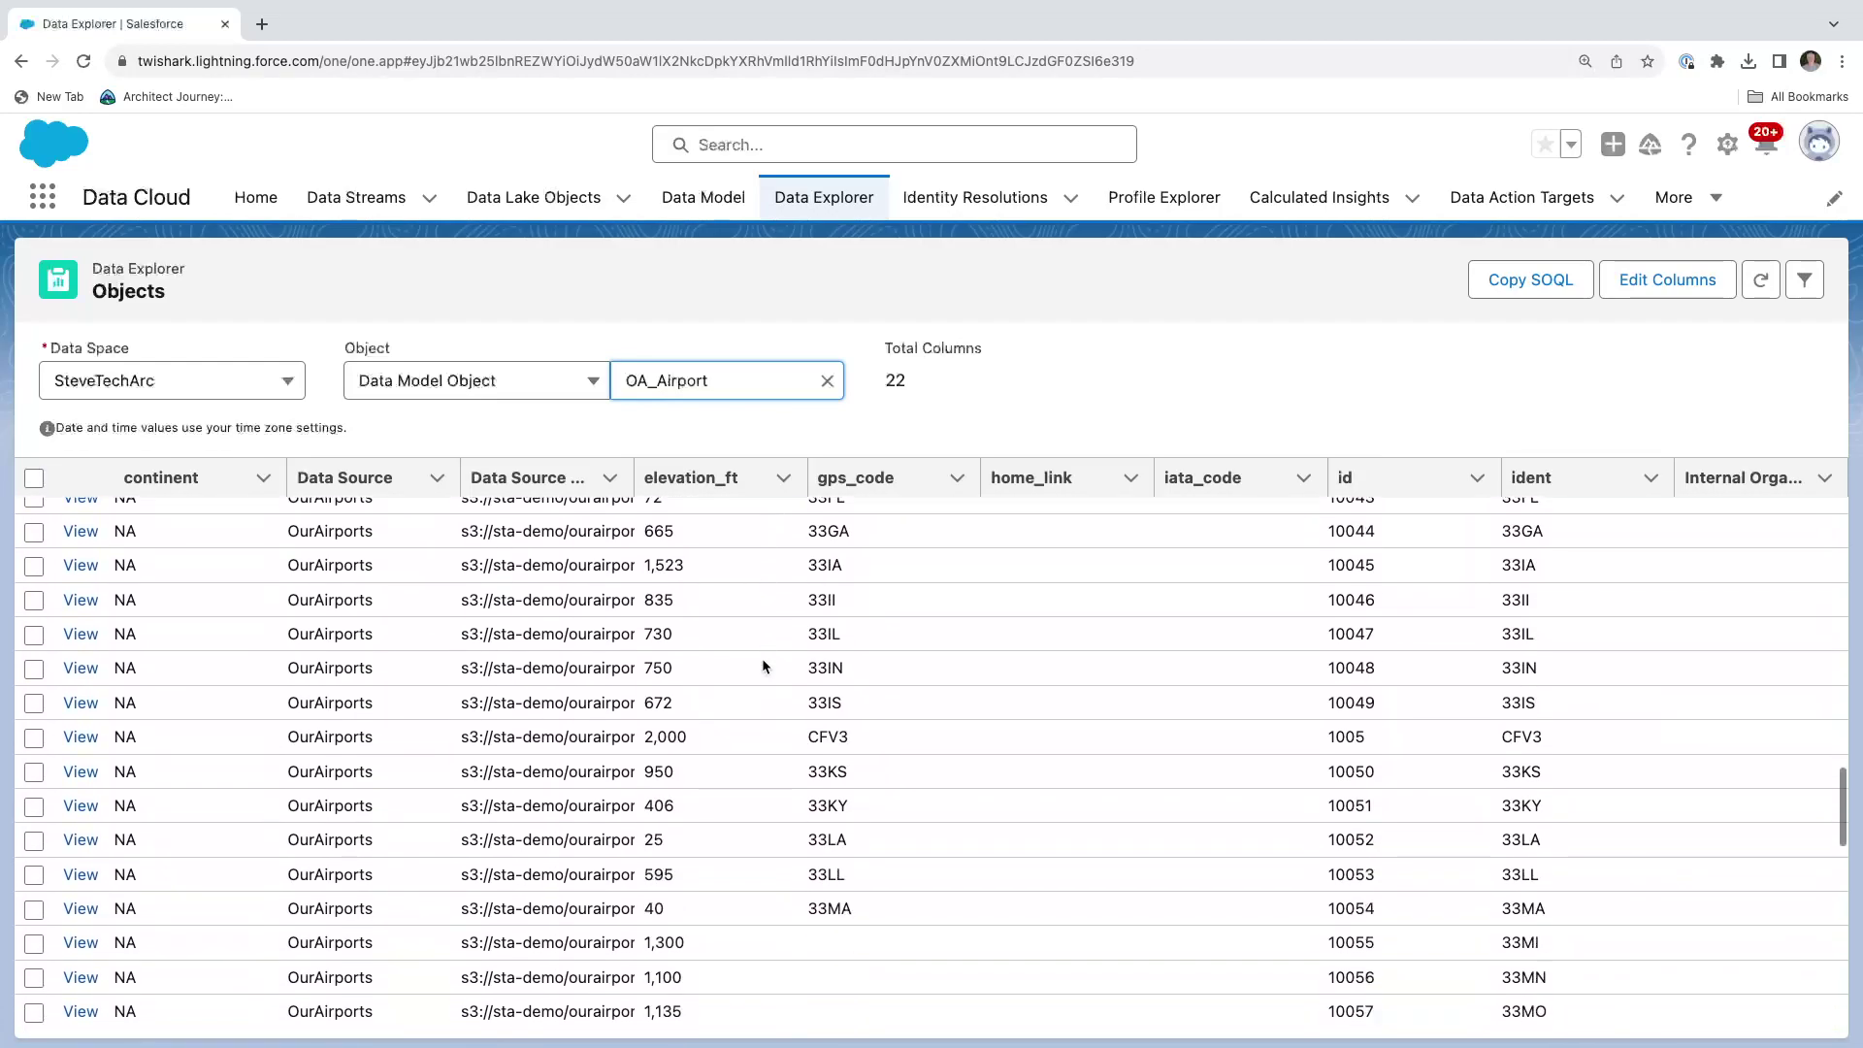
scroll(764, 666, down, 11)
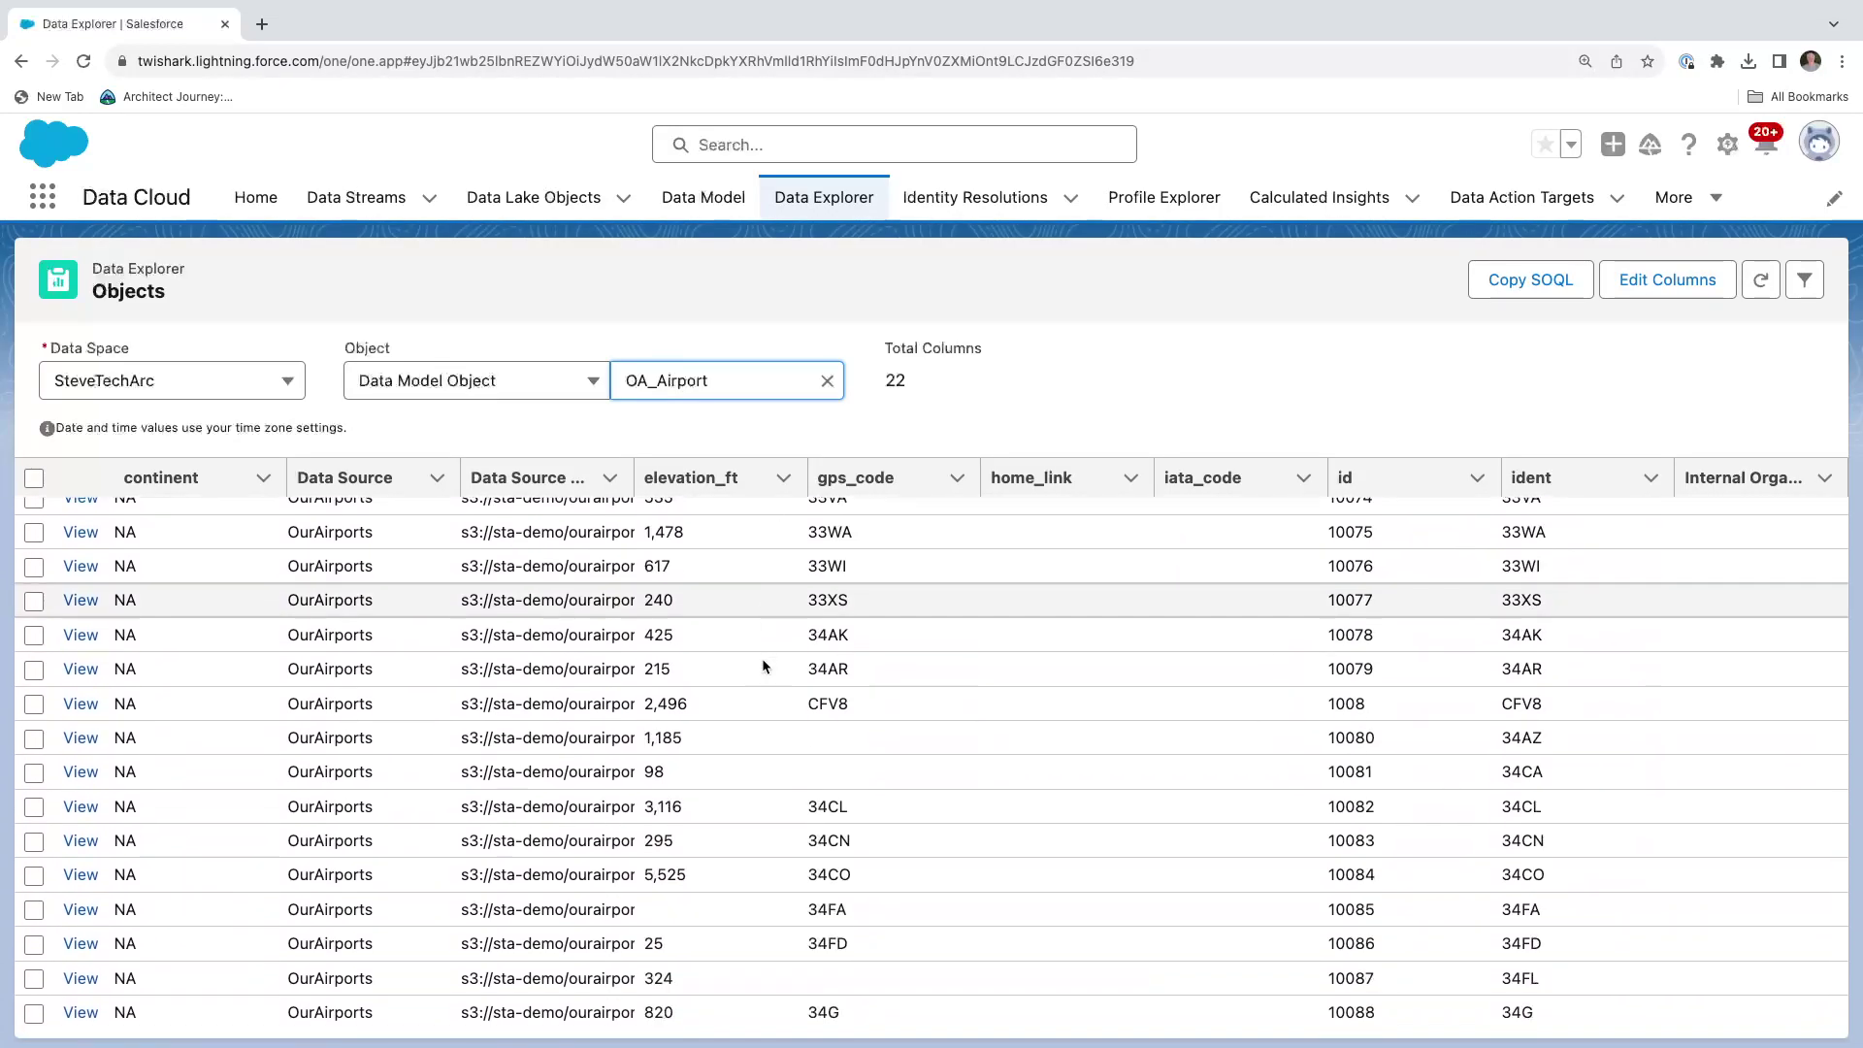
scroll(764, 665, up, 20)
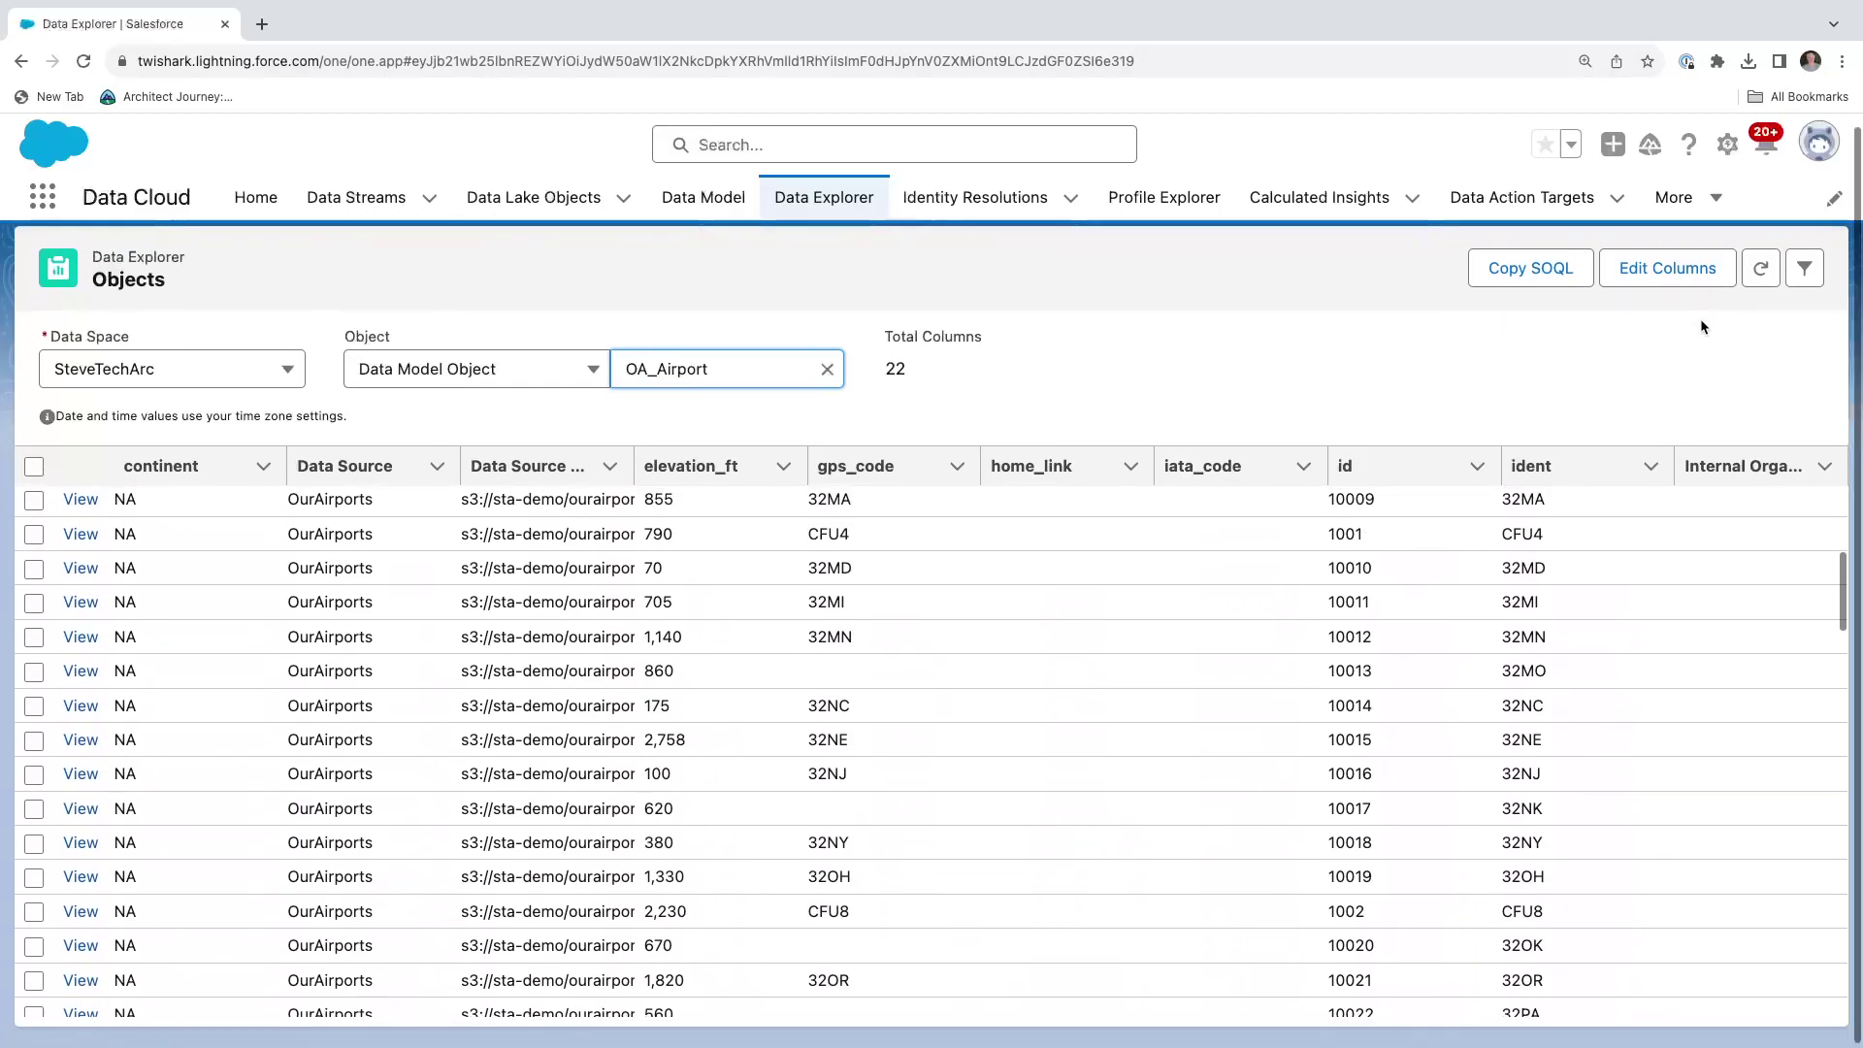
Open Edit Columns for OA_Airport and try selecting gps_code and adding iso_country
click(1688, 280)
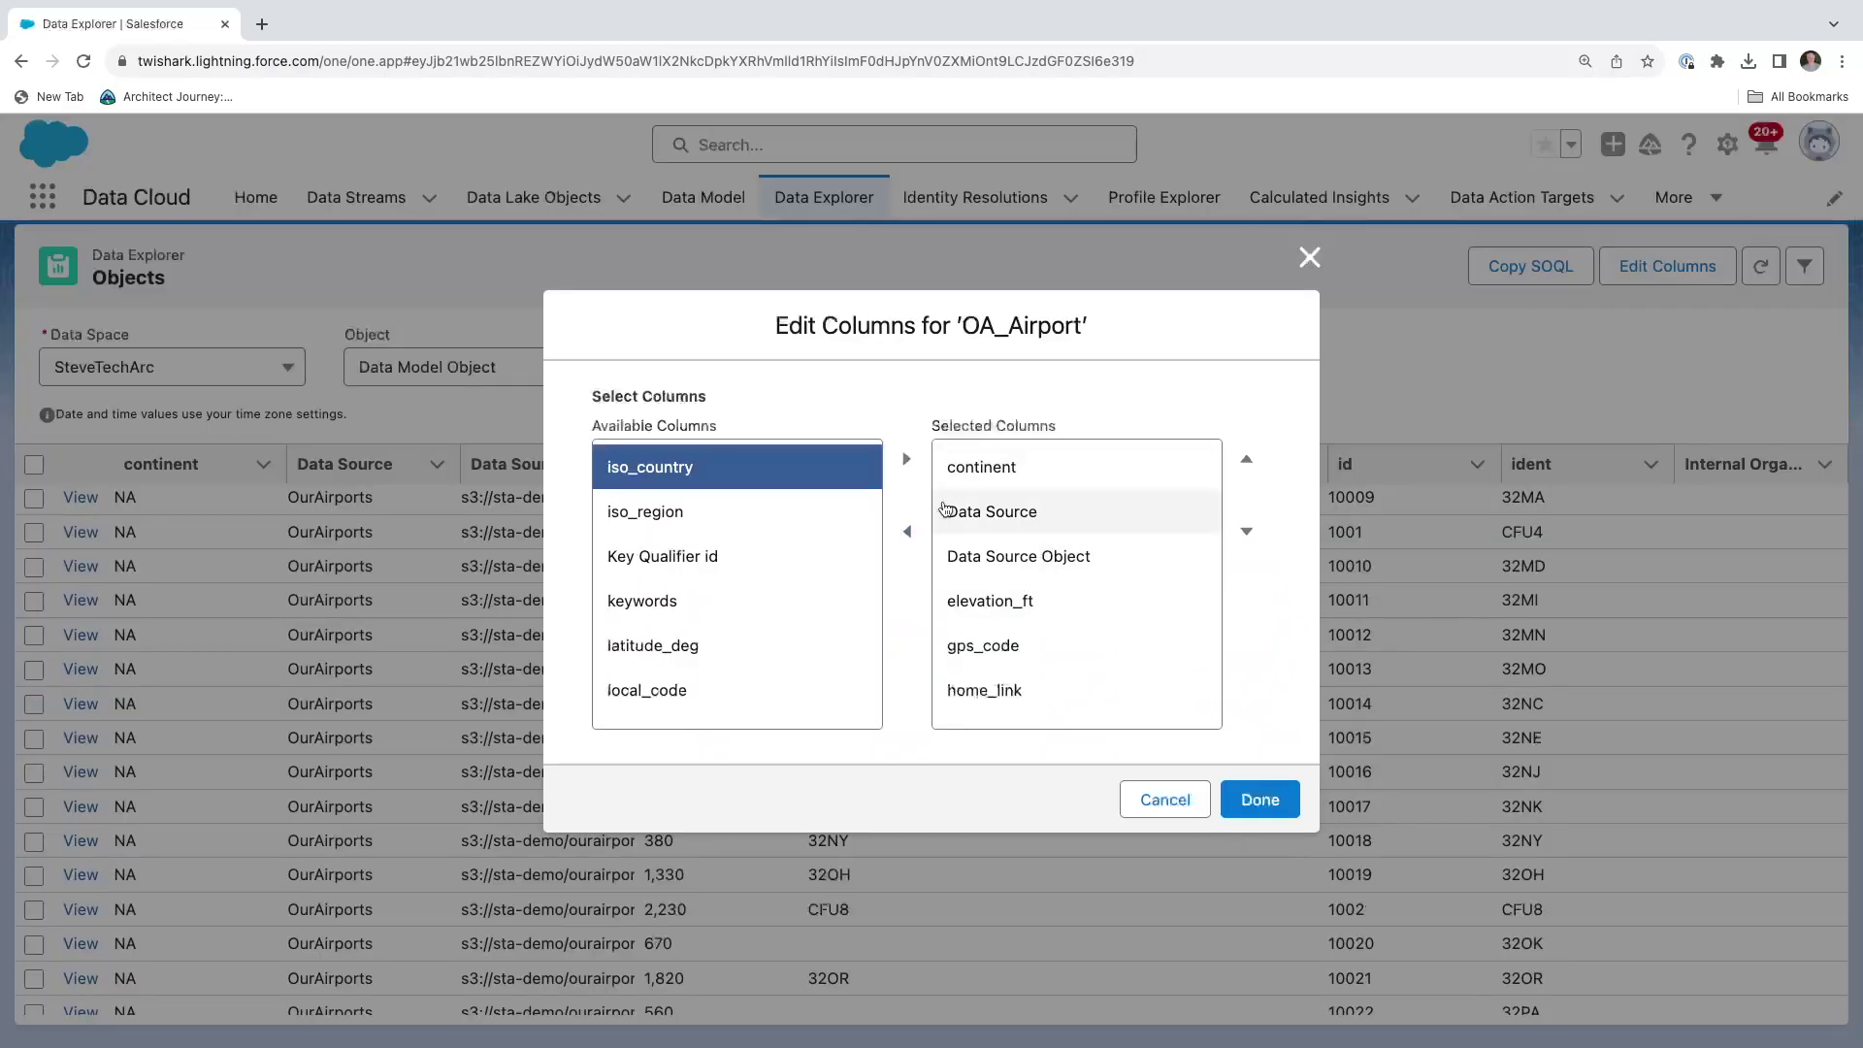
click(1007, 658)
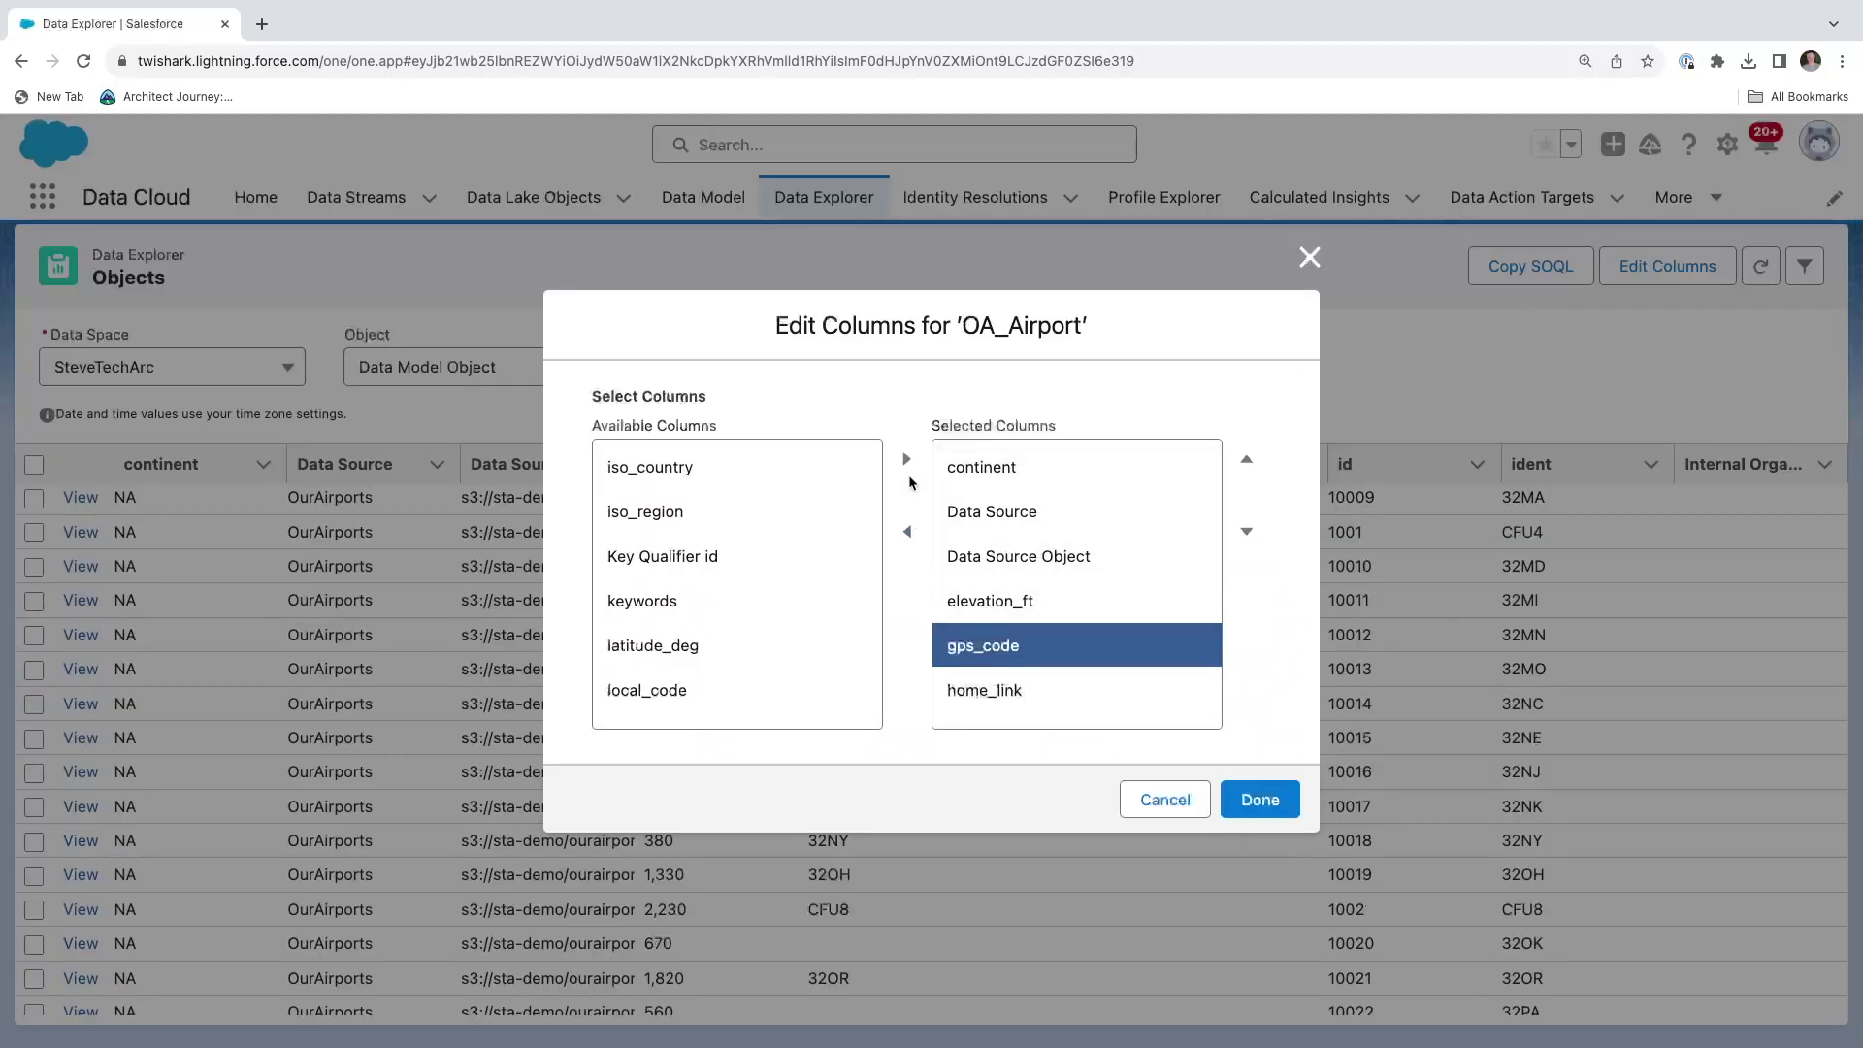
click(906, 459)
click(645, 468)
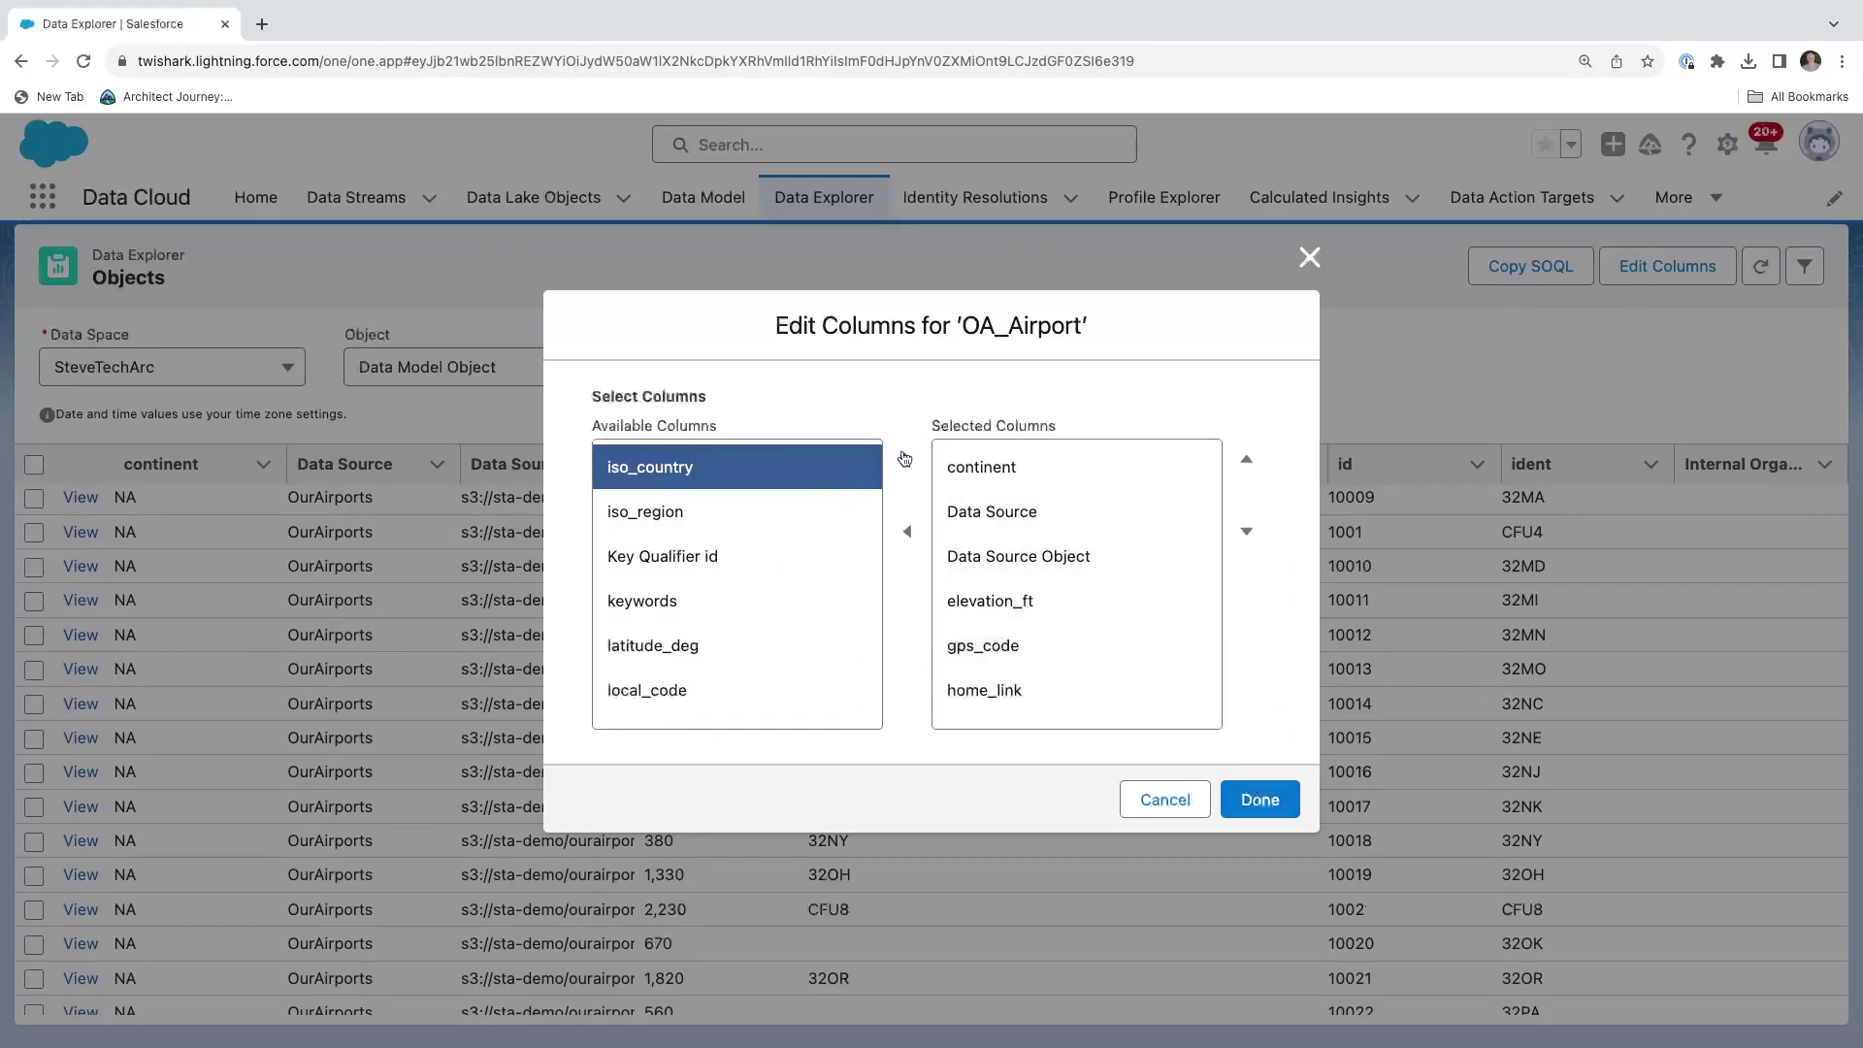
click(906, 459)
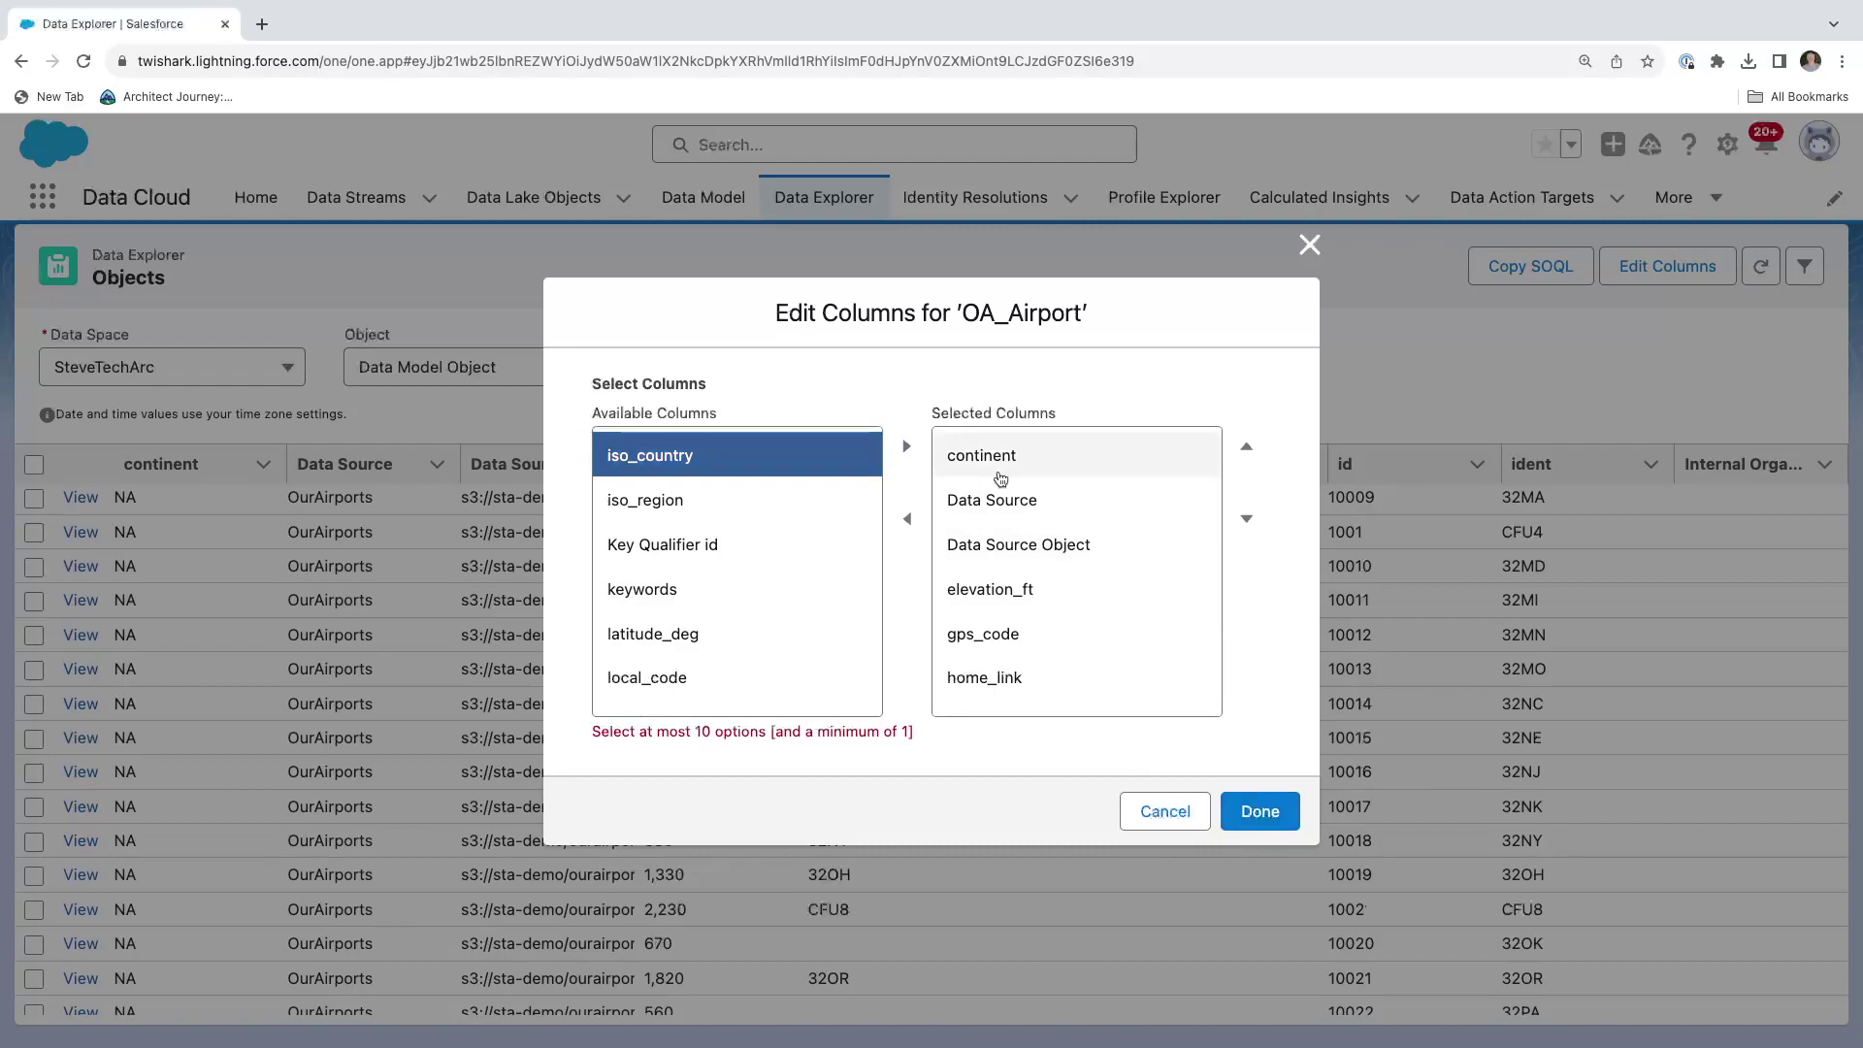
Replace Internal Organization with latitude_deg in the selected columns, apply, and scroll the table
scroll(1019, 553, down, 3)
click(1034, 707)
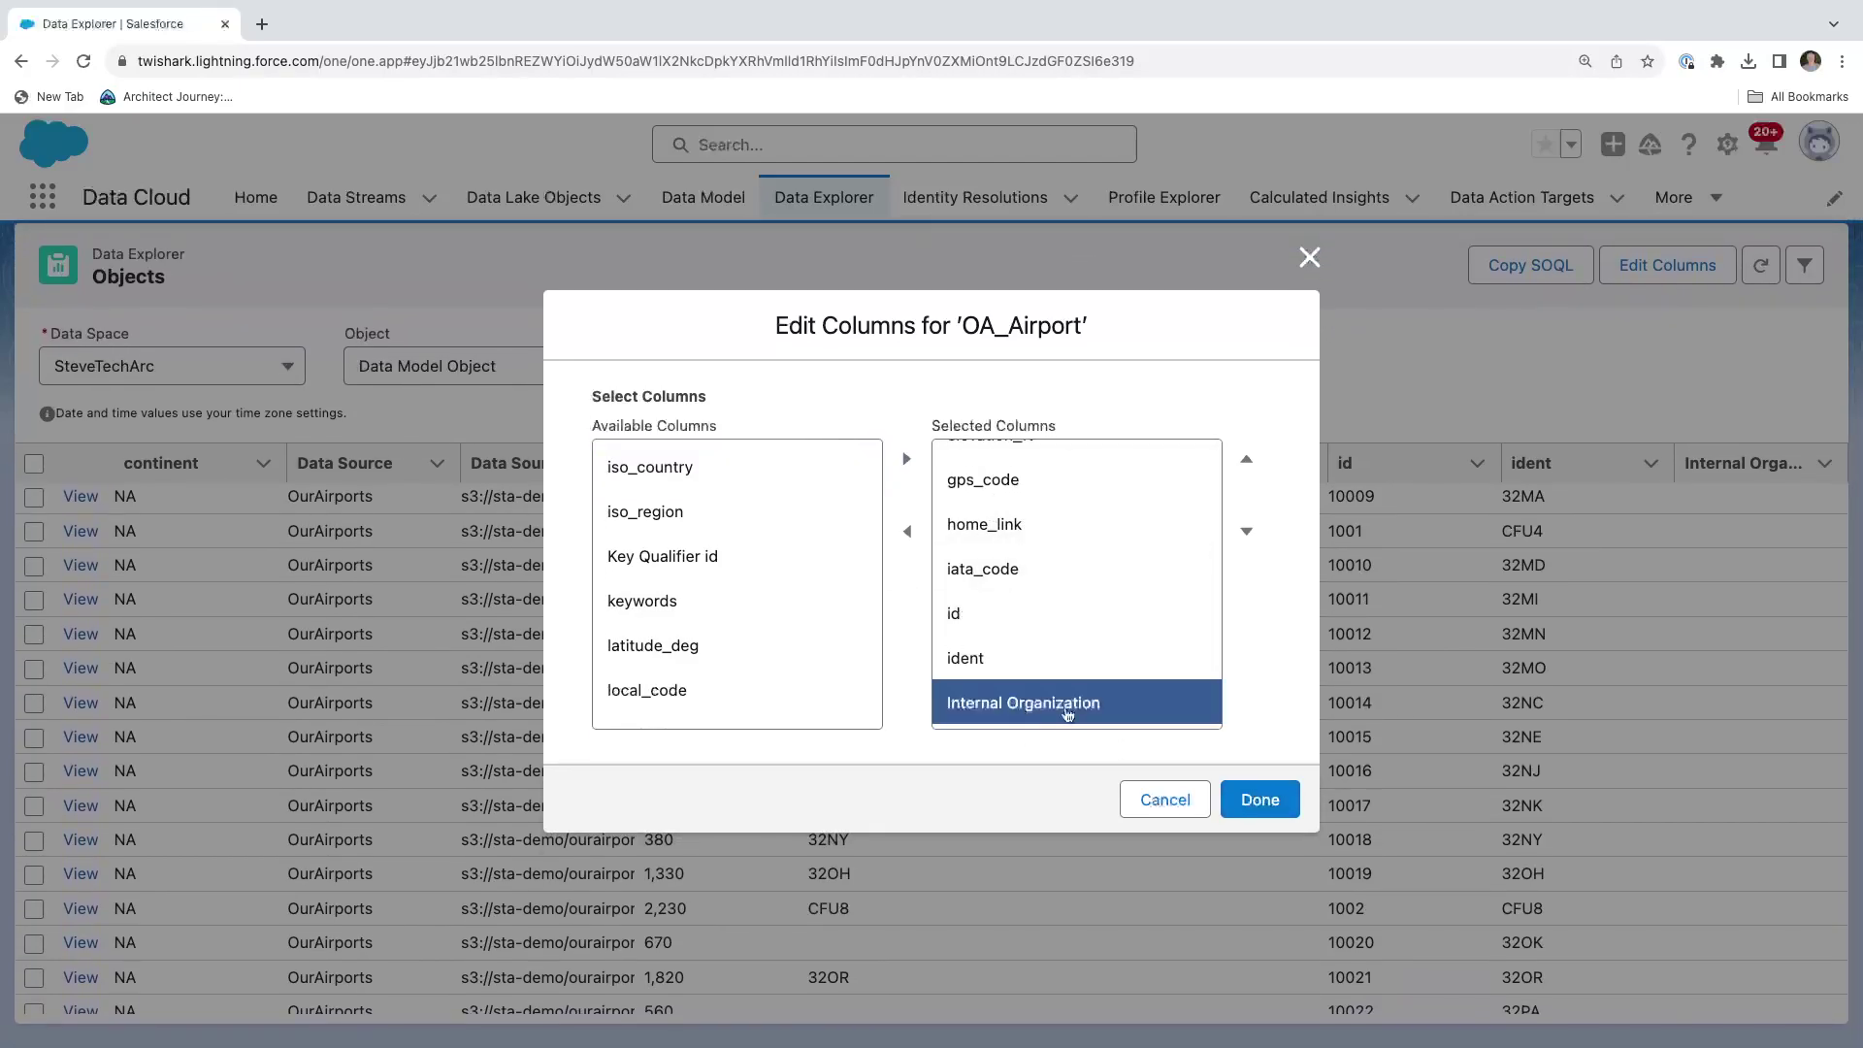
click(909, 533)
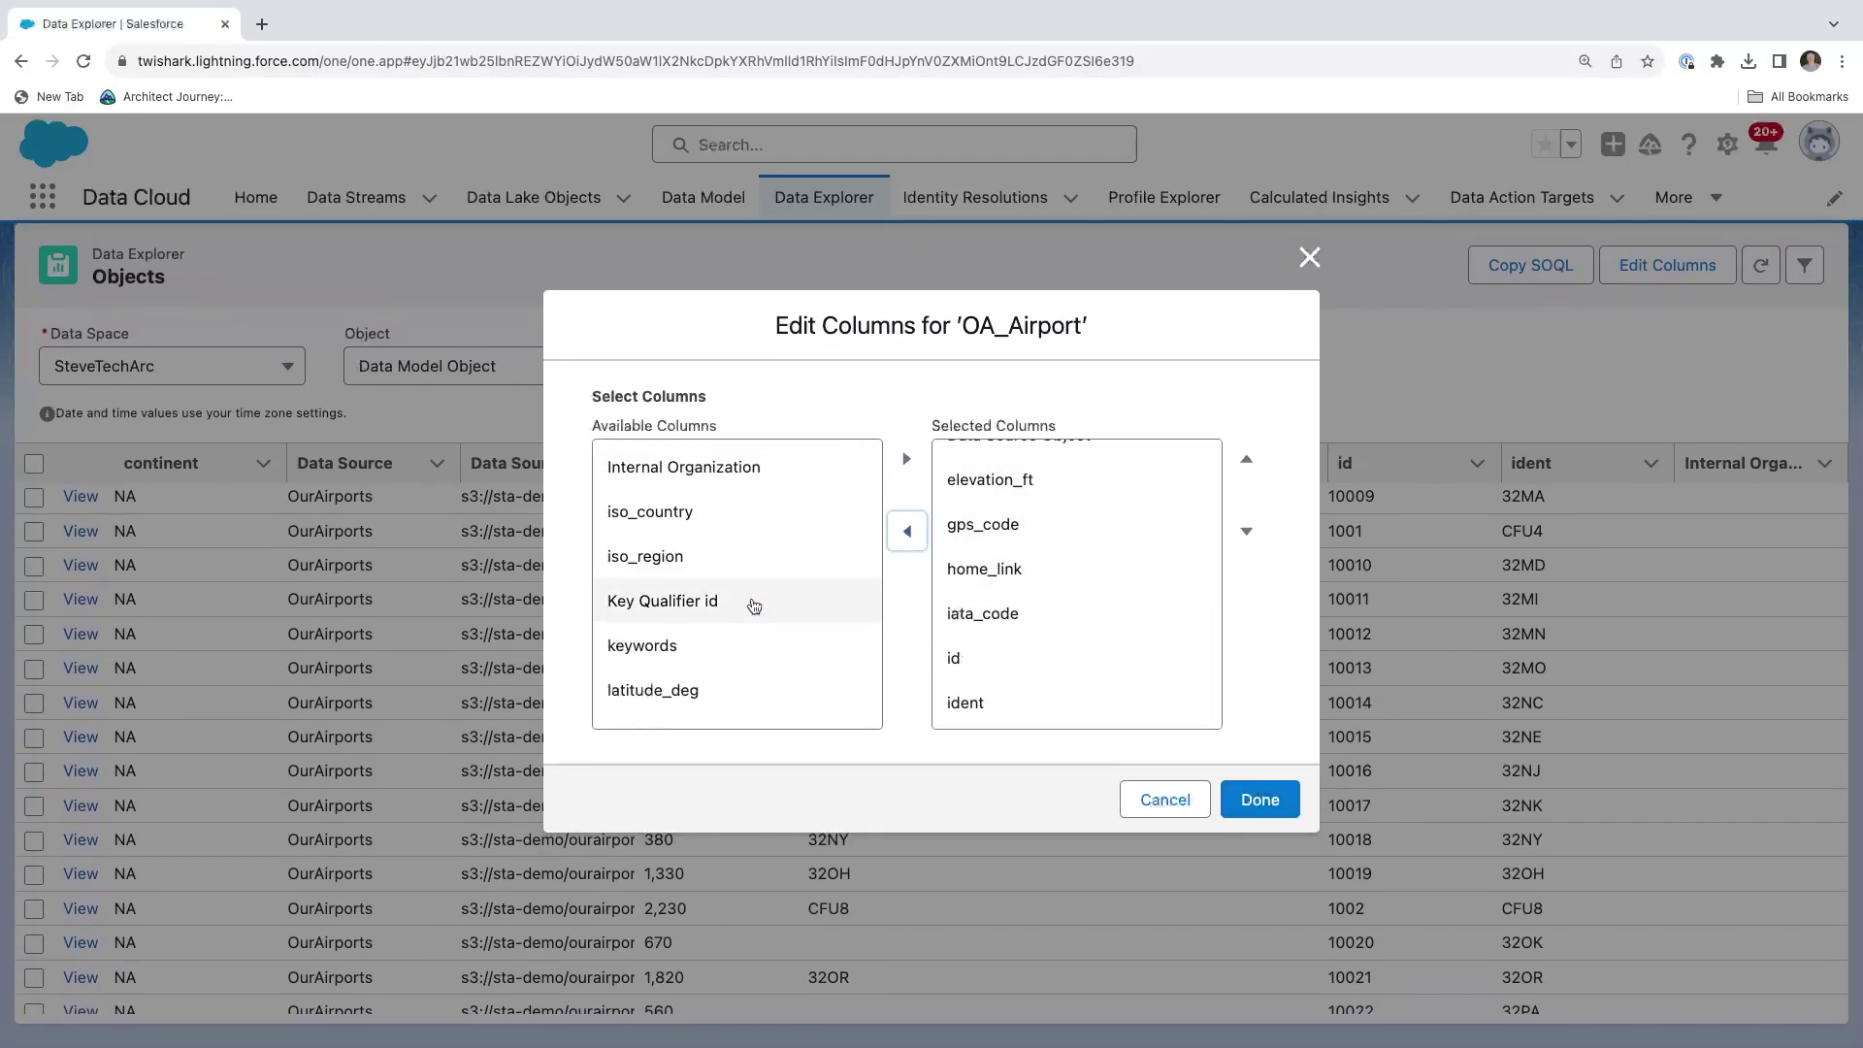
click(669, 692)
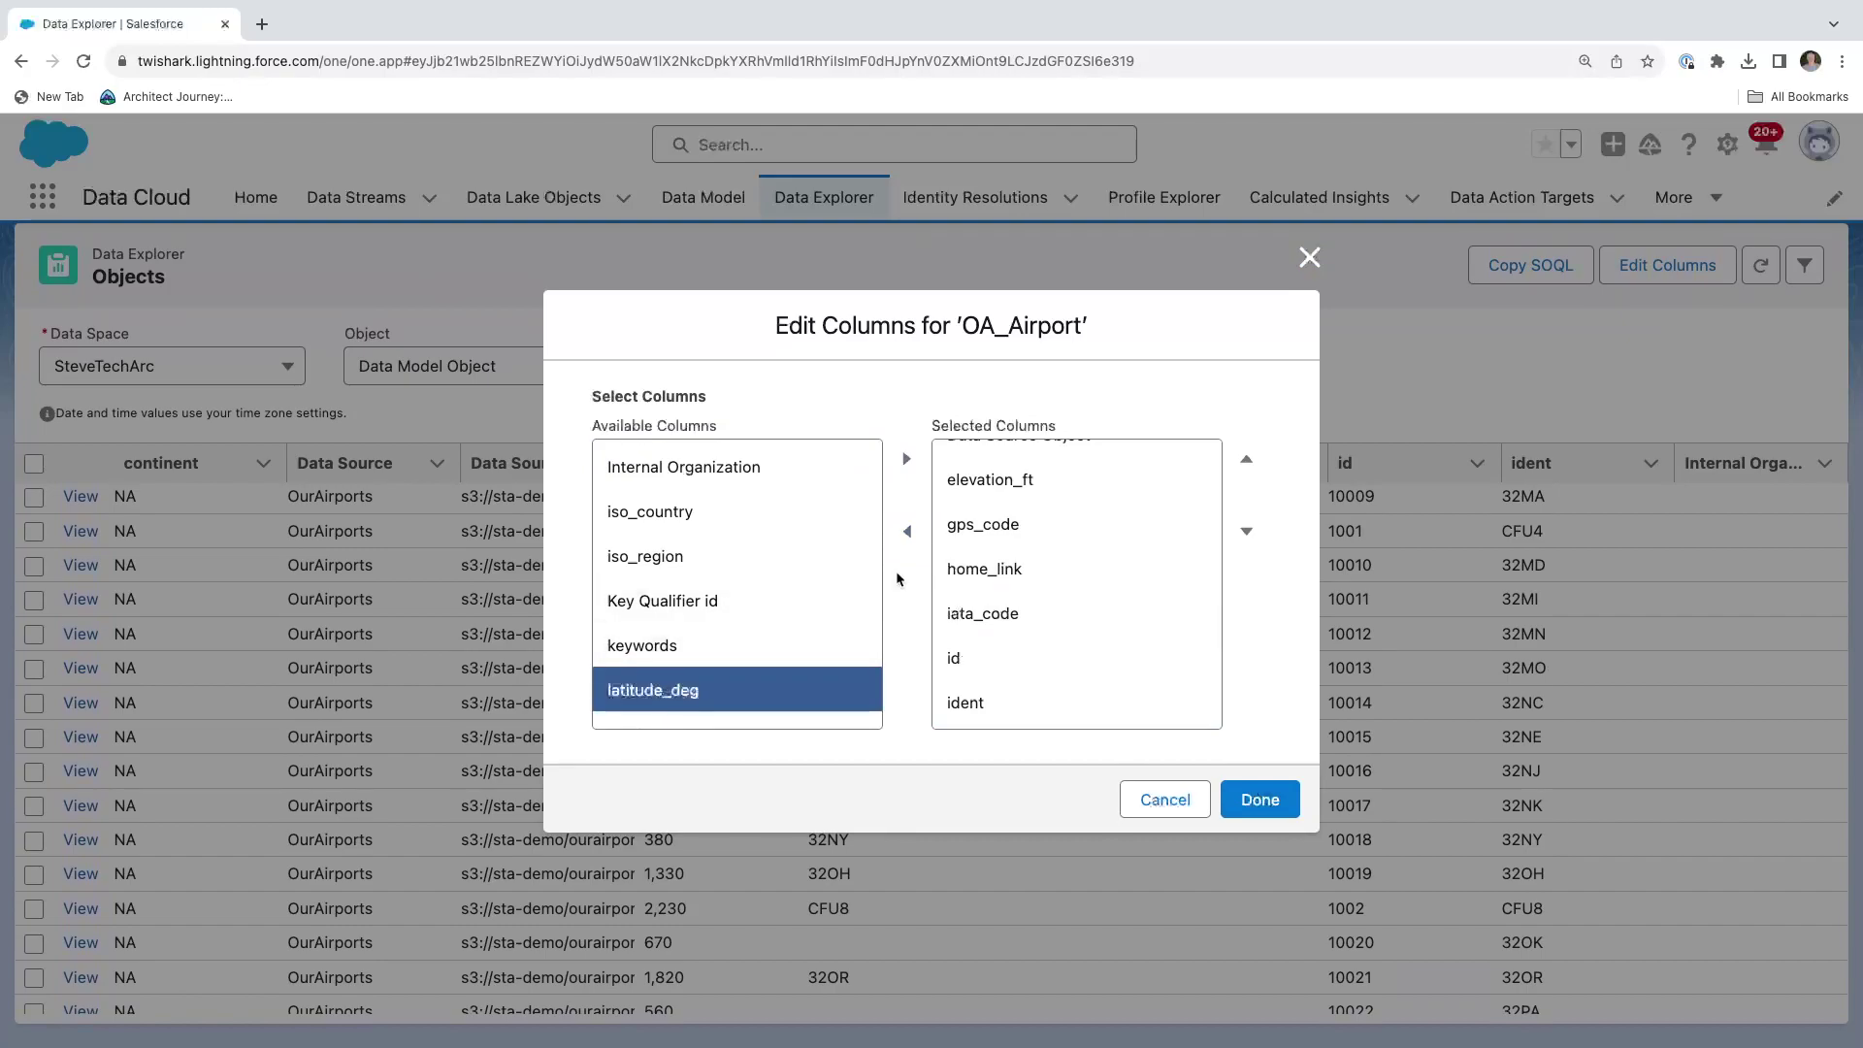
click(908, 472)
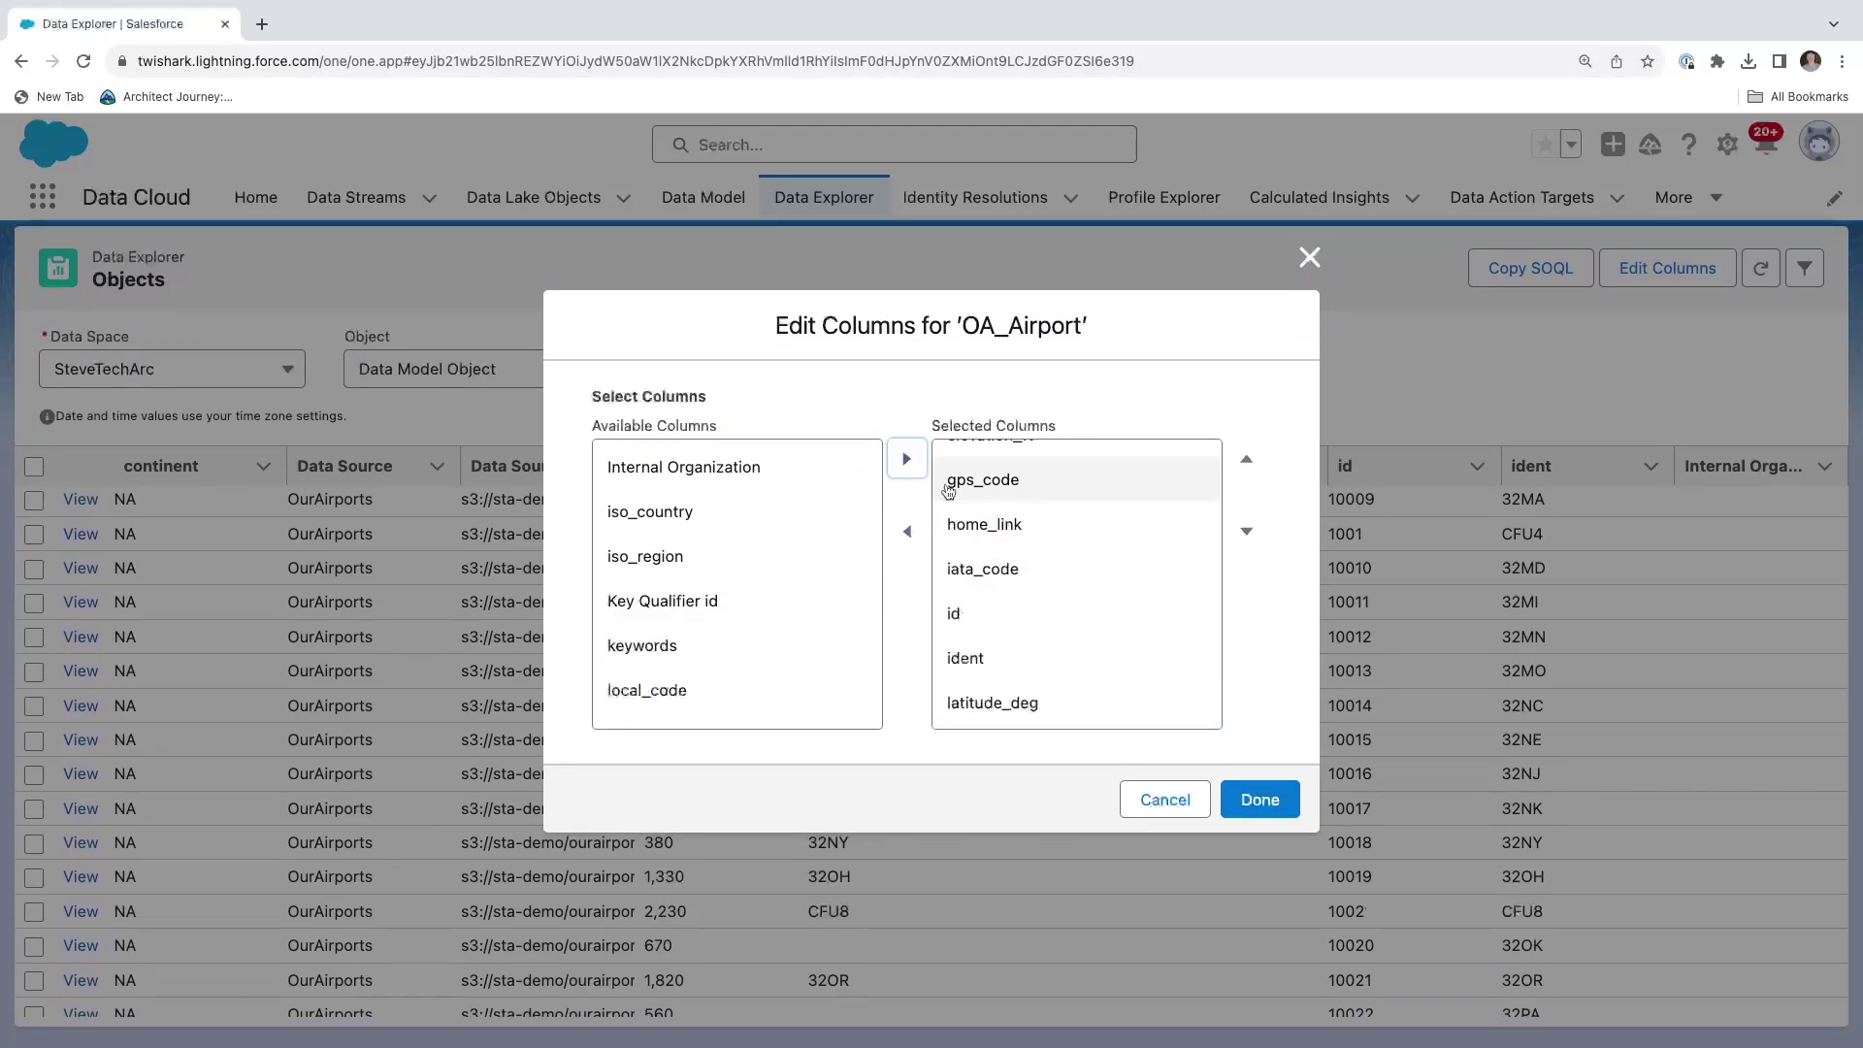
click(1267, 797)
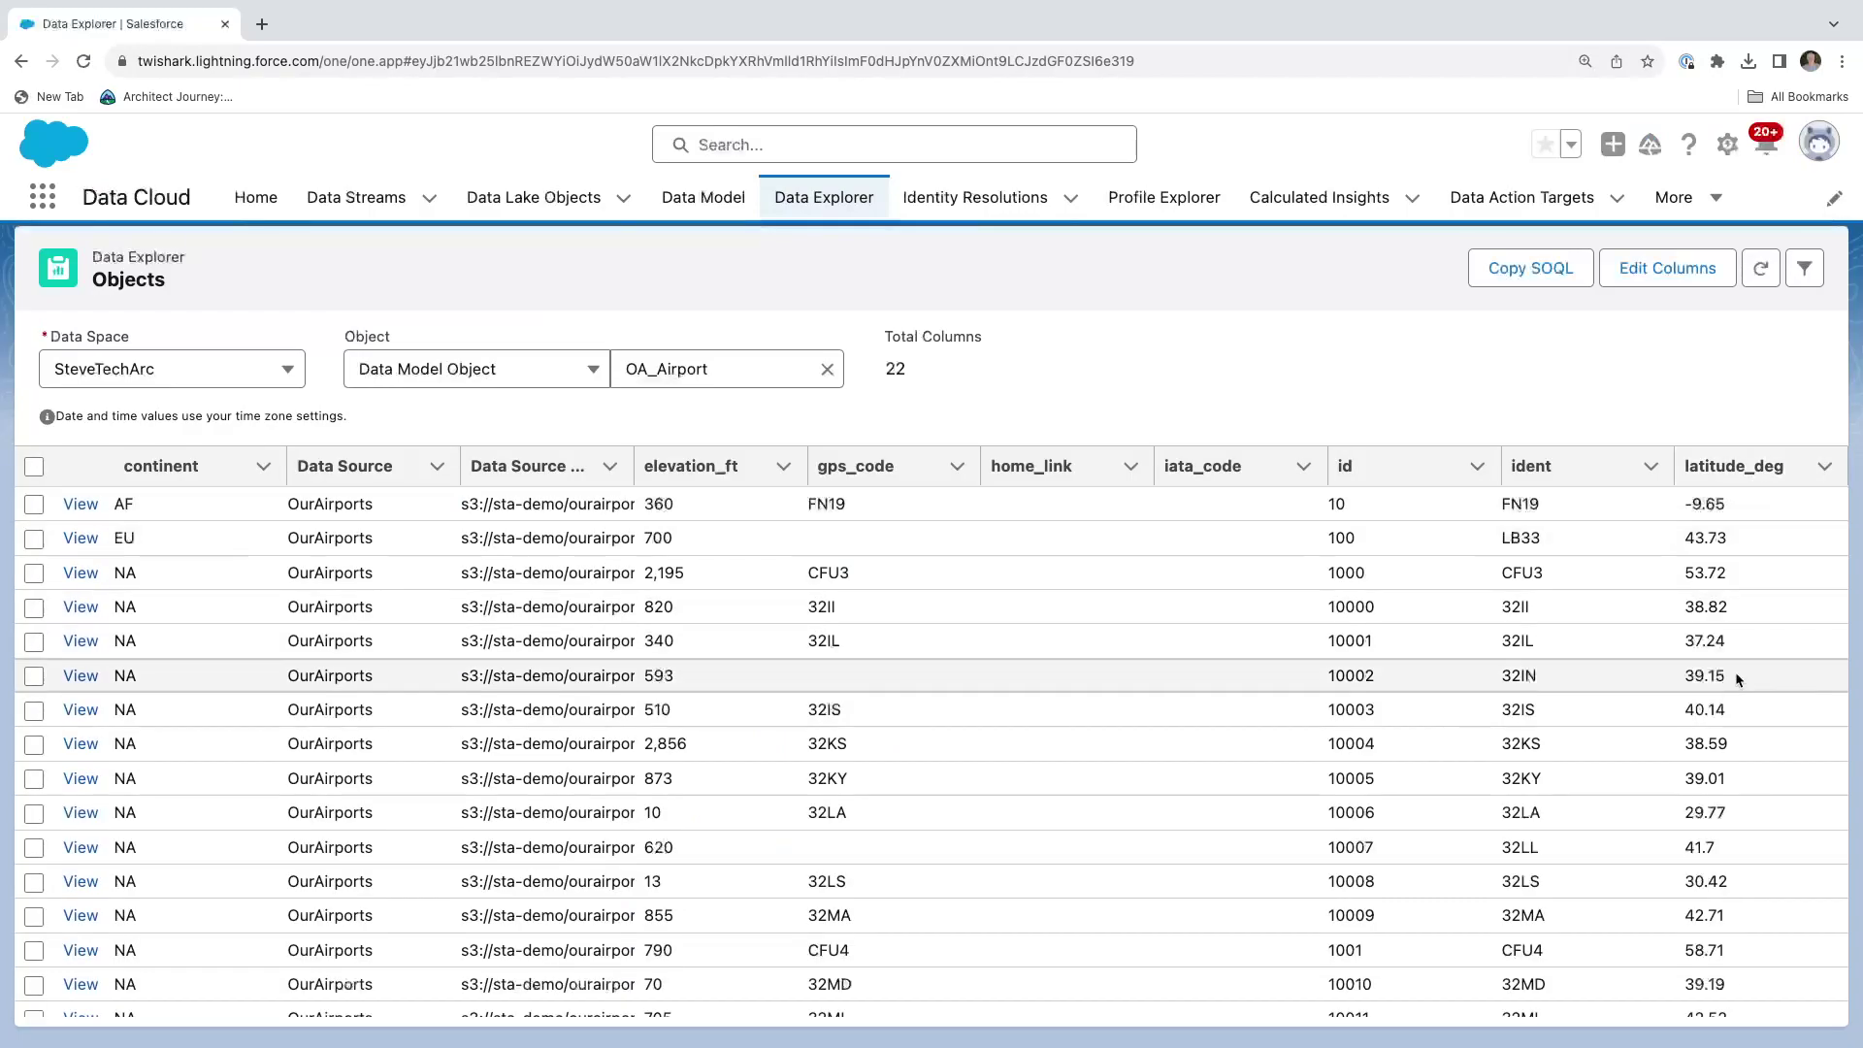
scroll(1726, 685, down, 13)
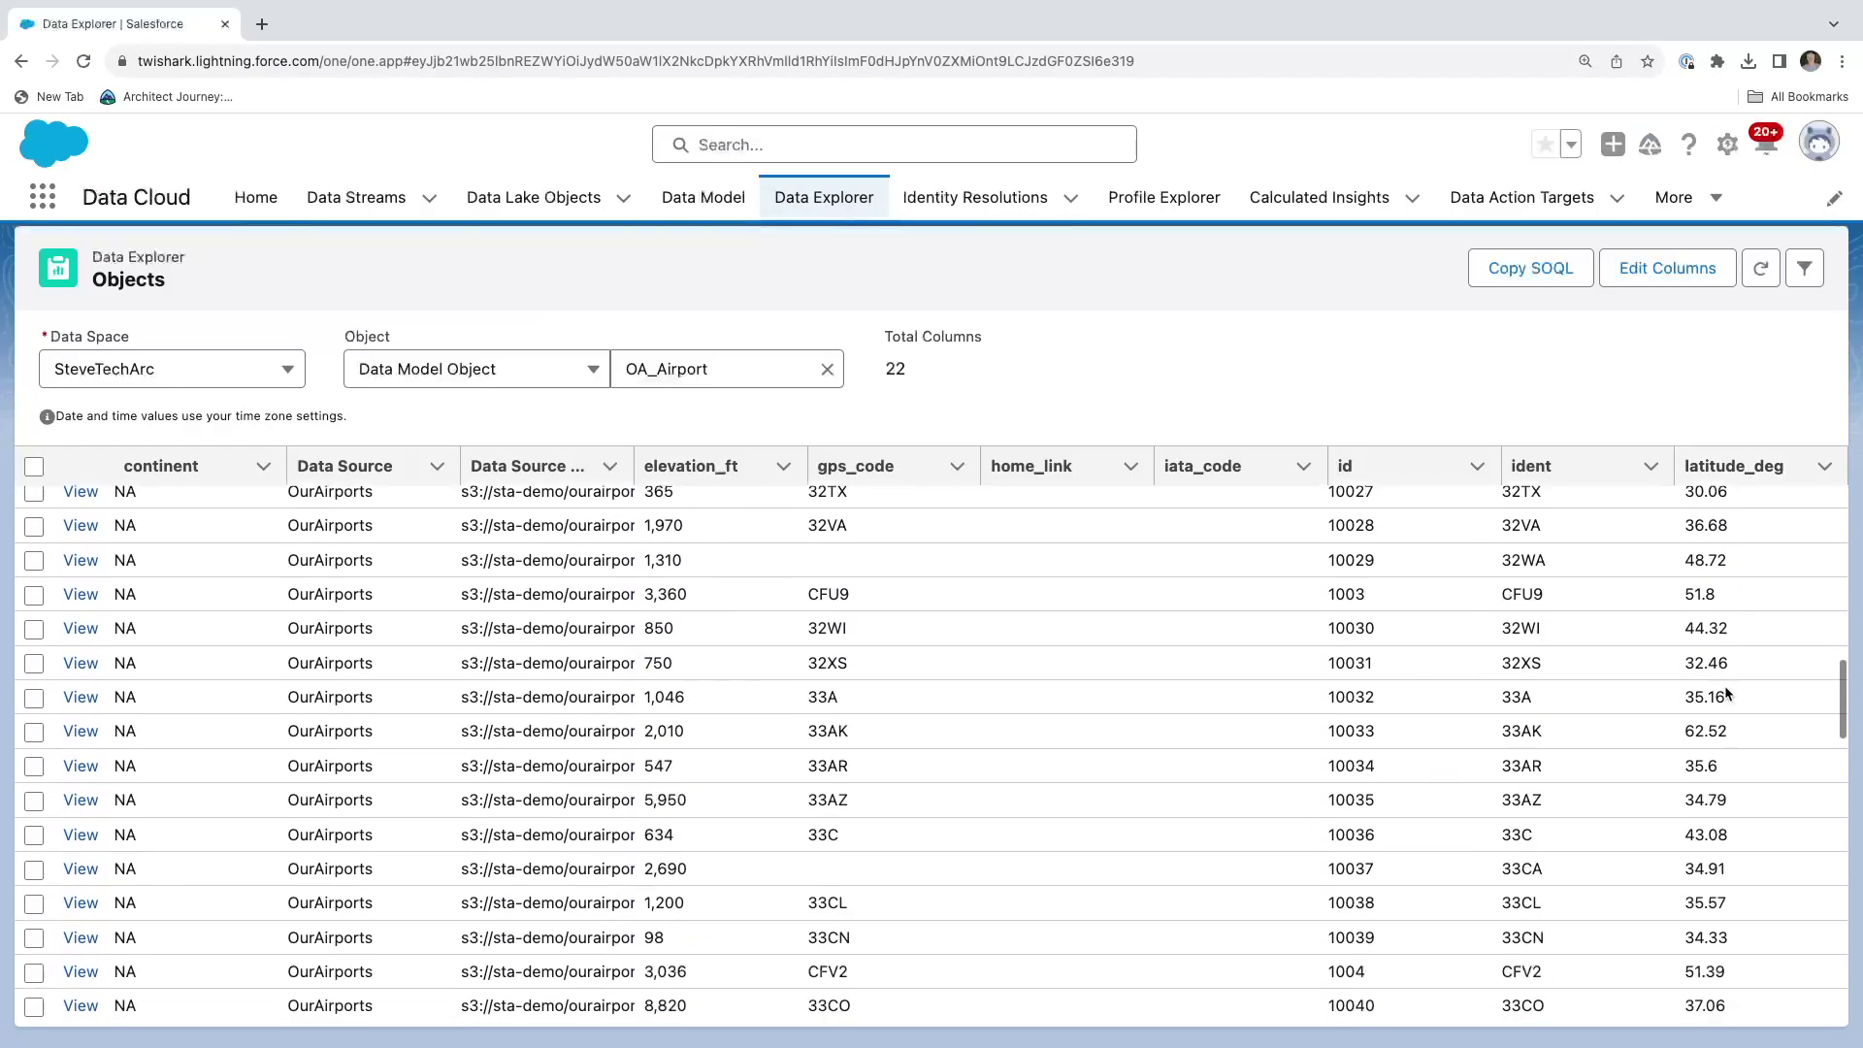
scroll(1725, 691, down, 2)
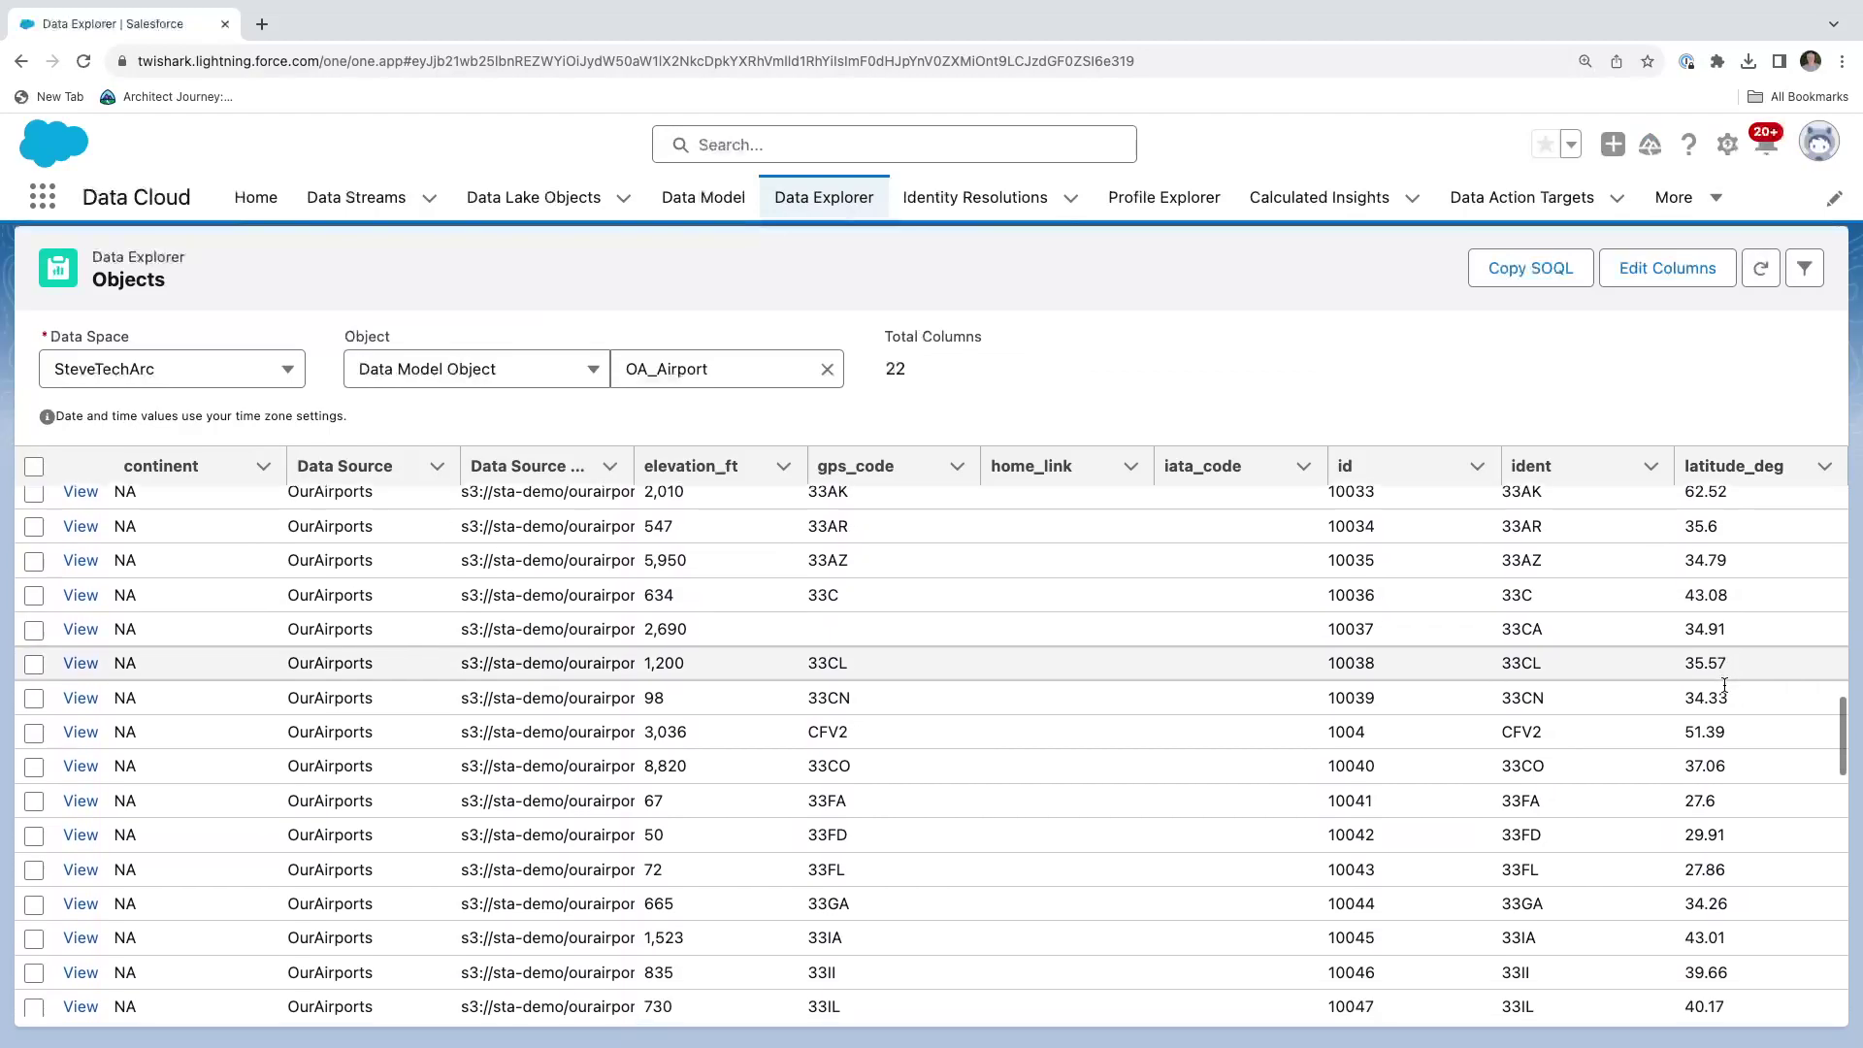
scroll(1725, 685, down, 2)
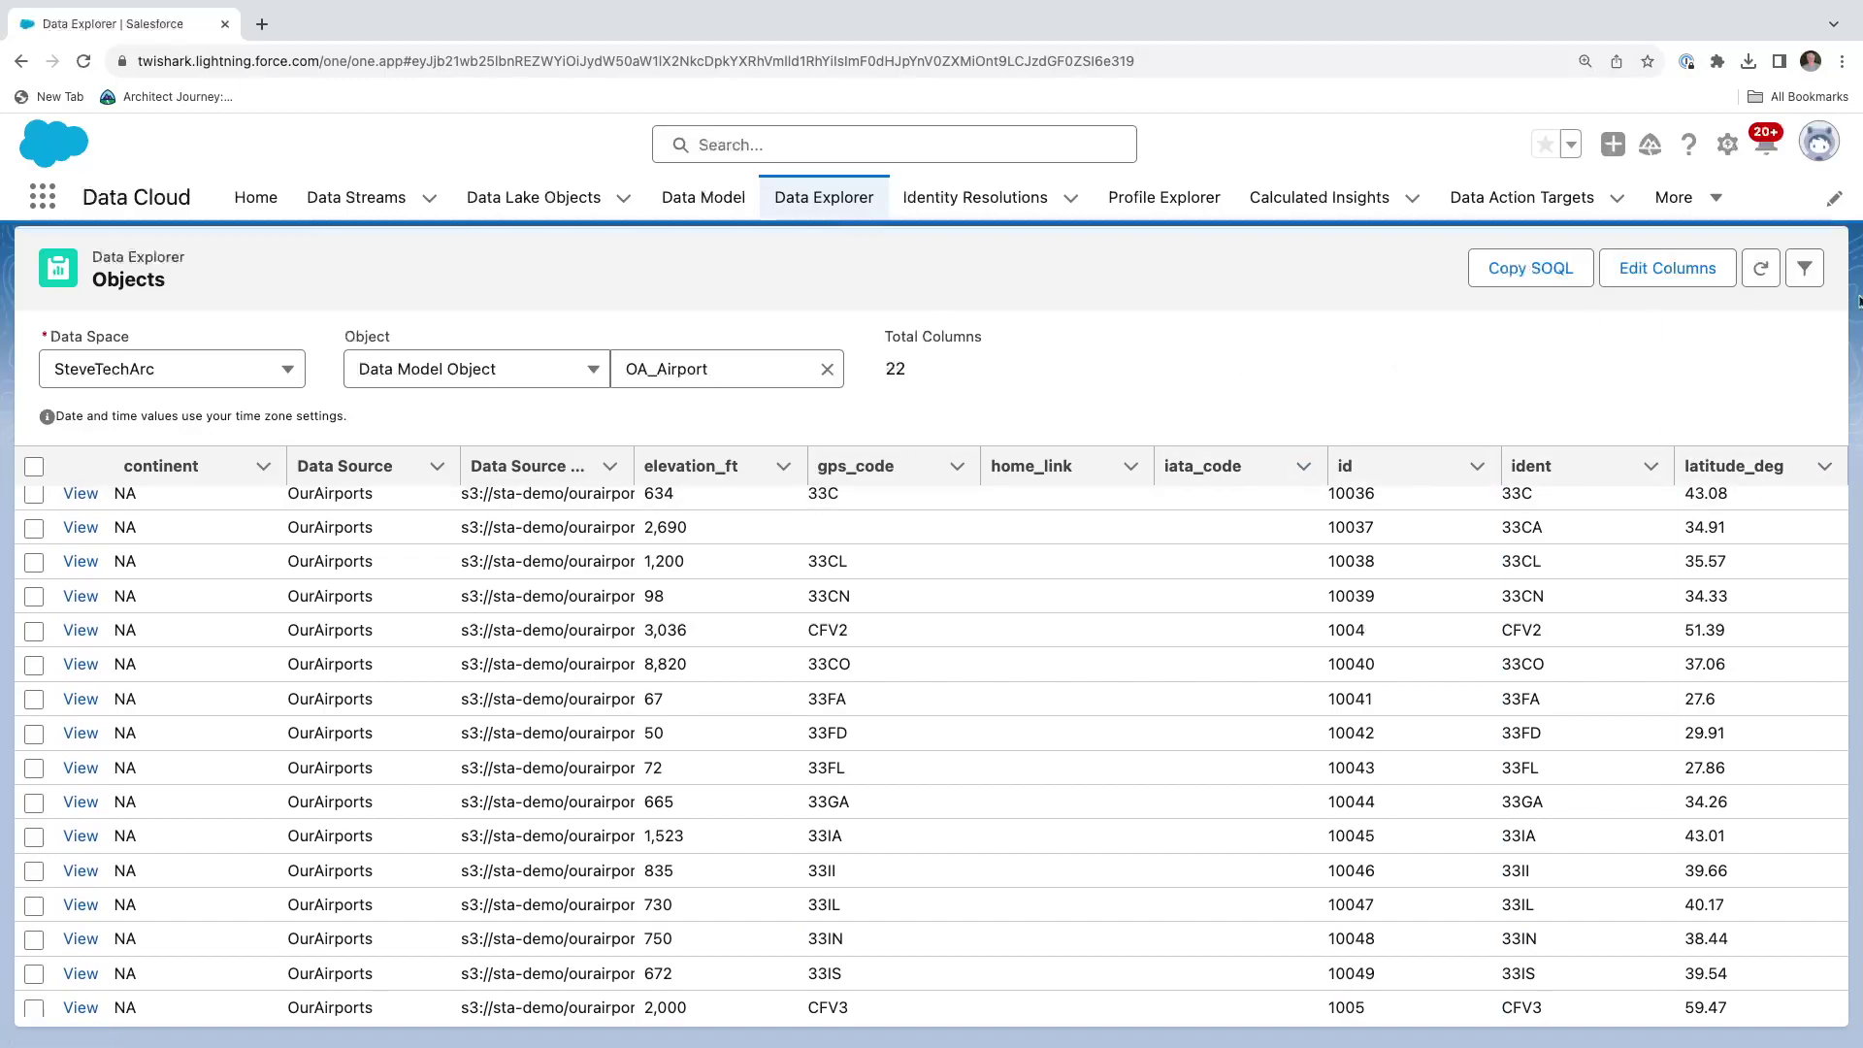
click(1531, 269)
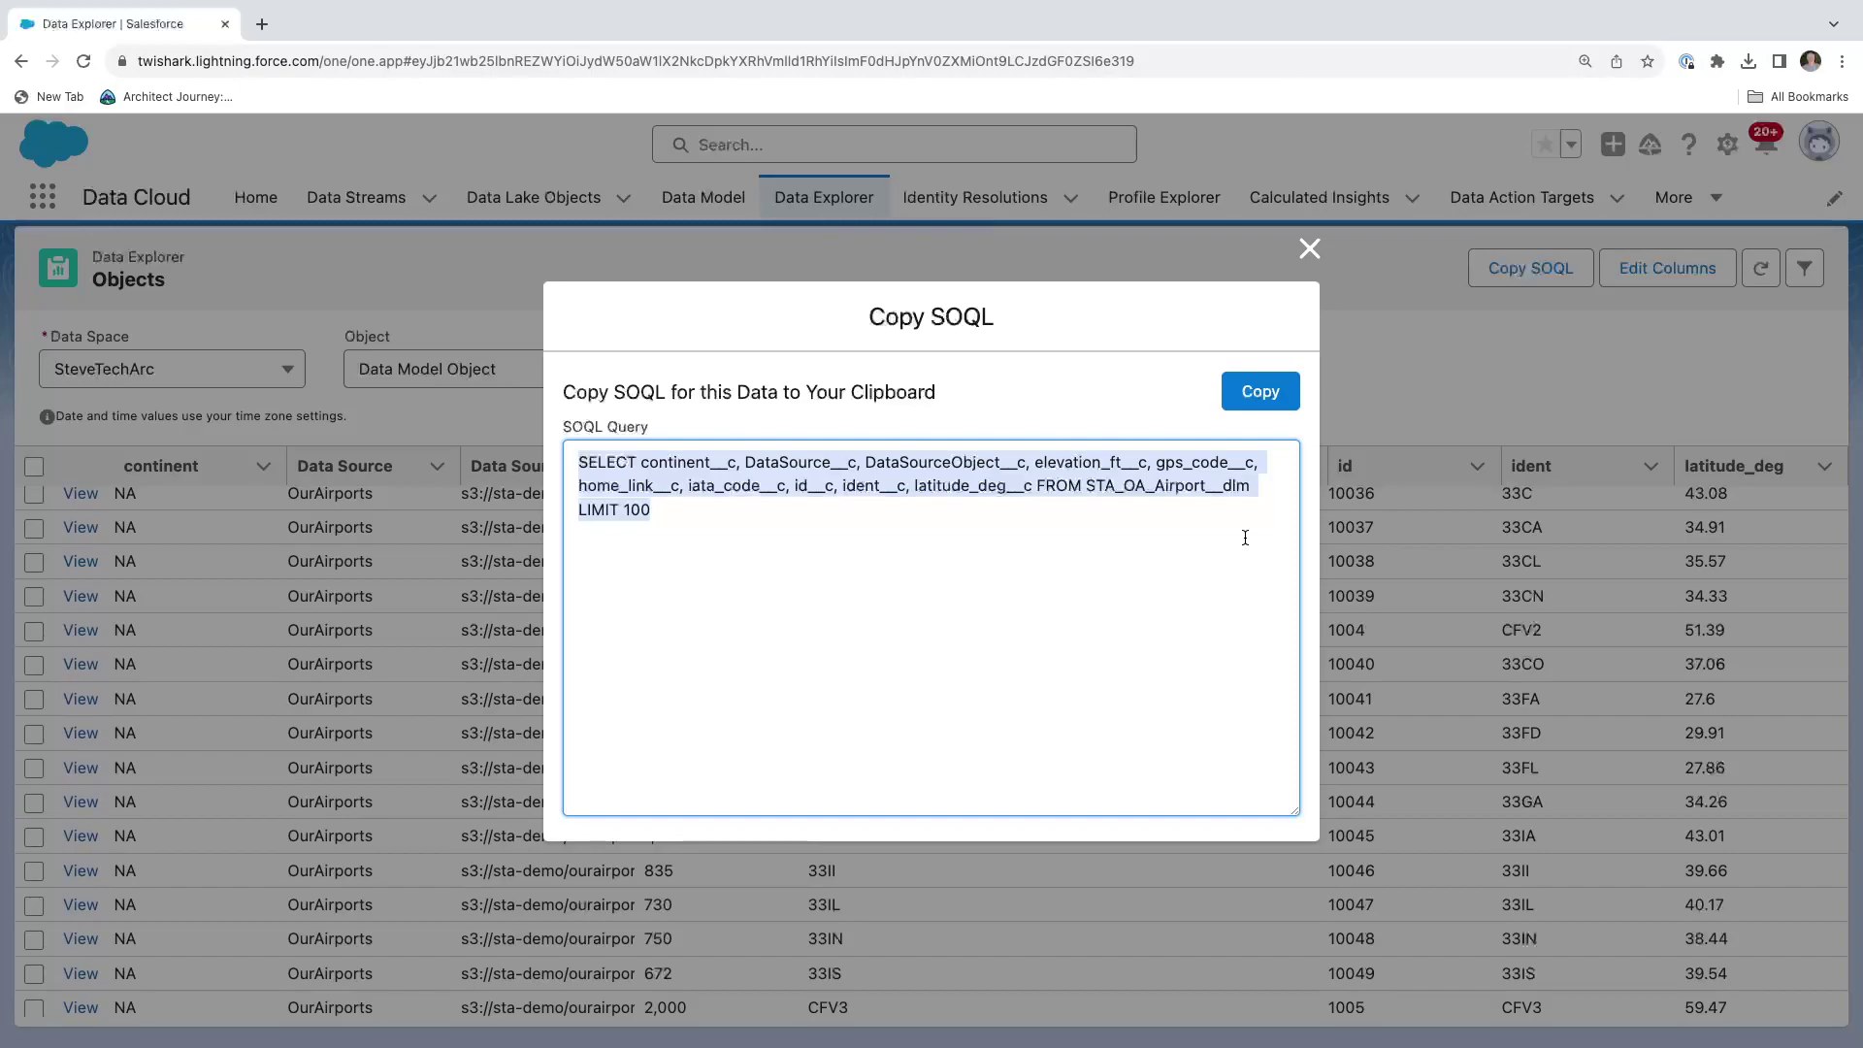
click(711, 540)
drag(750, 520, 561, 476)
click(1309, 250)
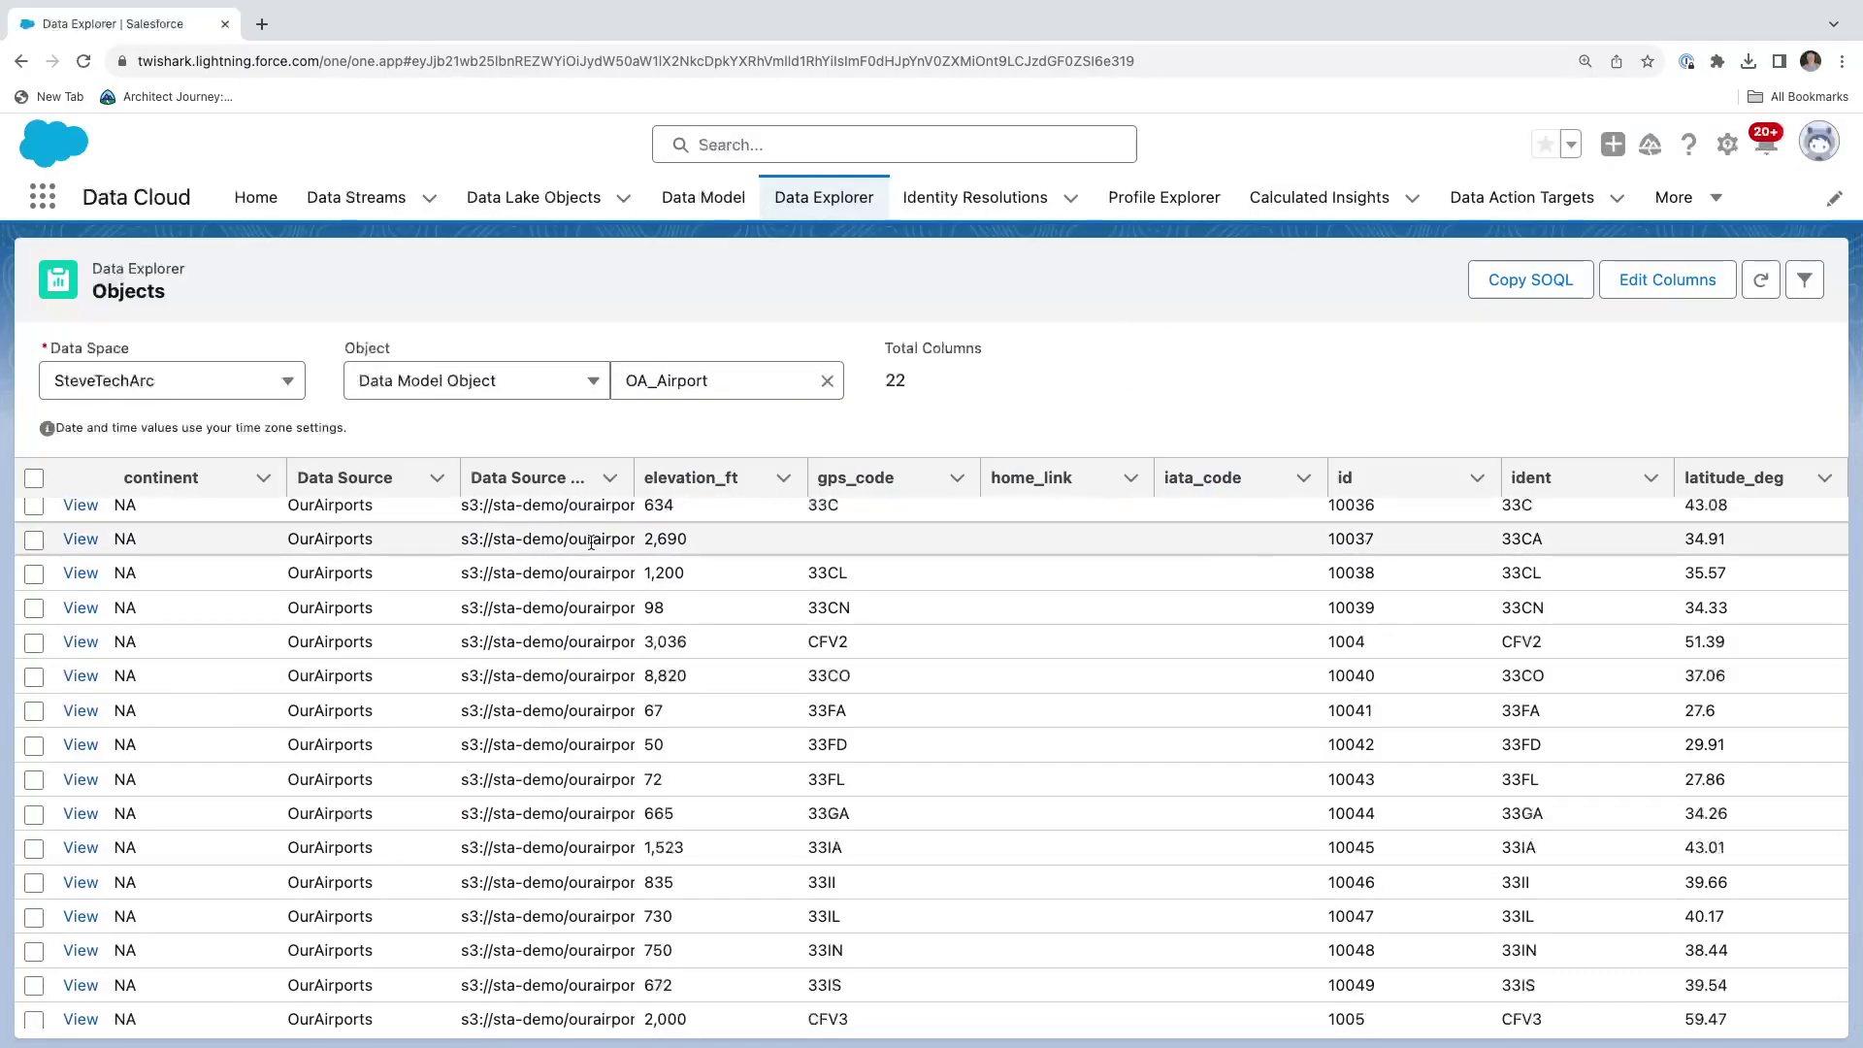
scroll(1248, 609, up, 12)
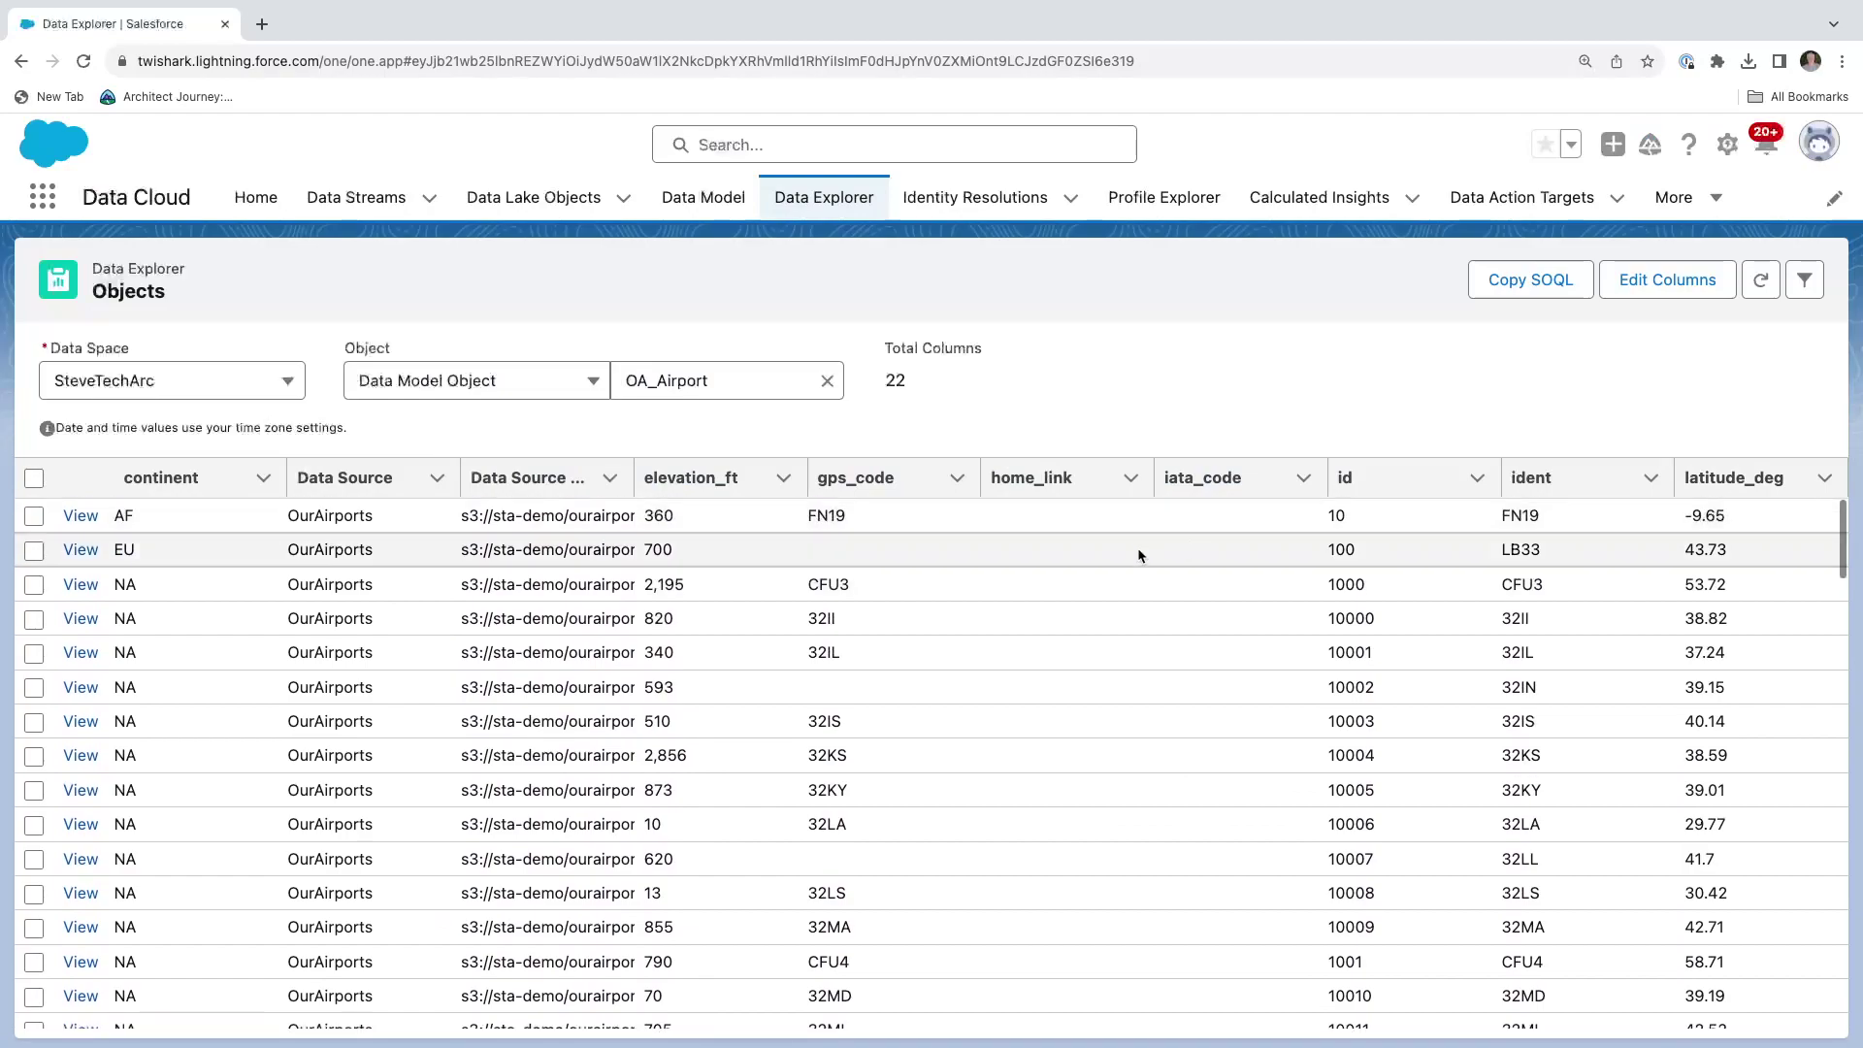
Glance at the SOQL query, then swap in iso_country, iso_region and name columns and apply
click(1533, 287)
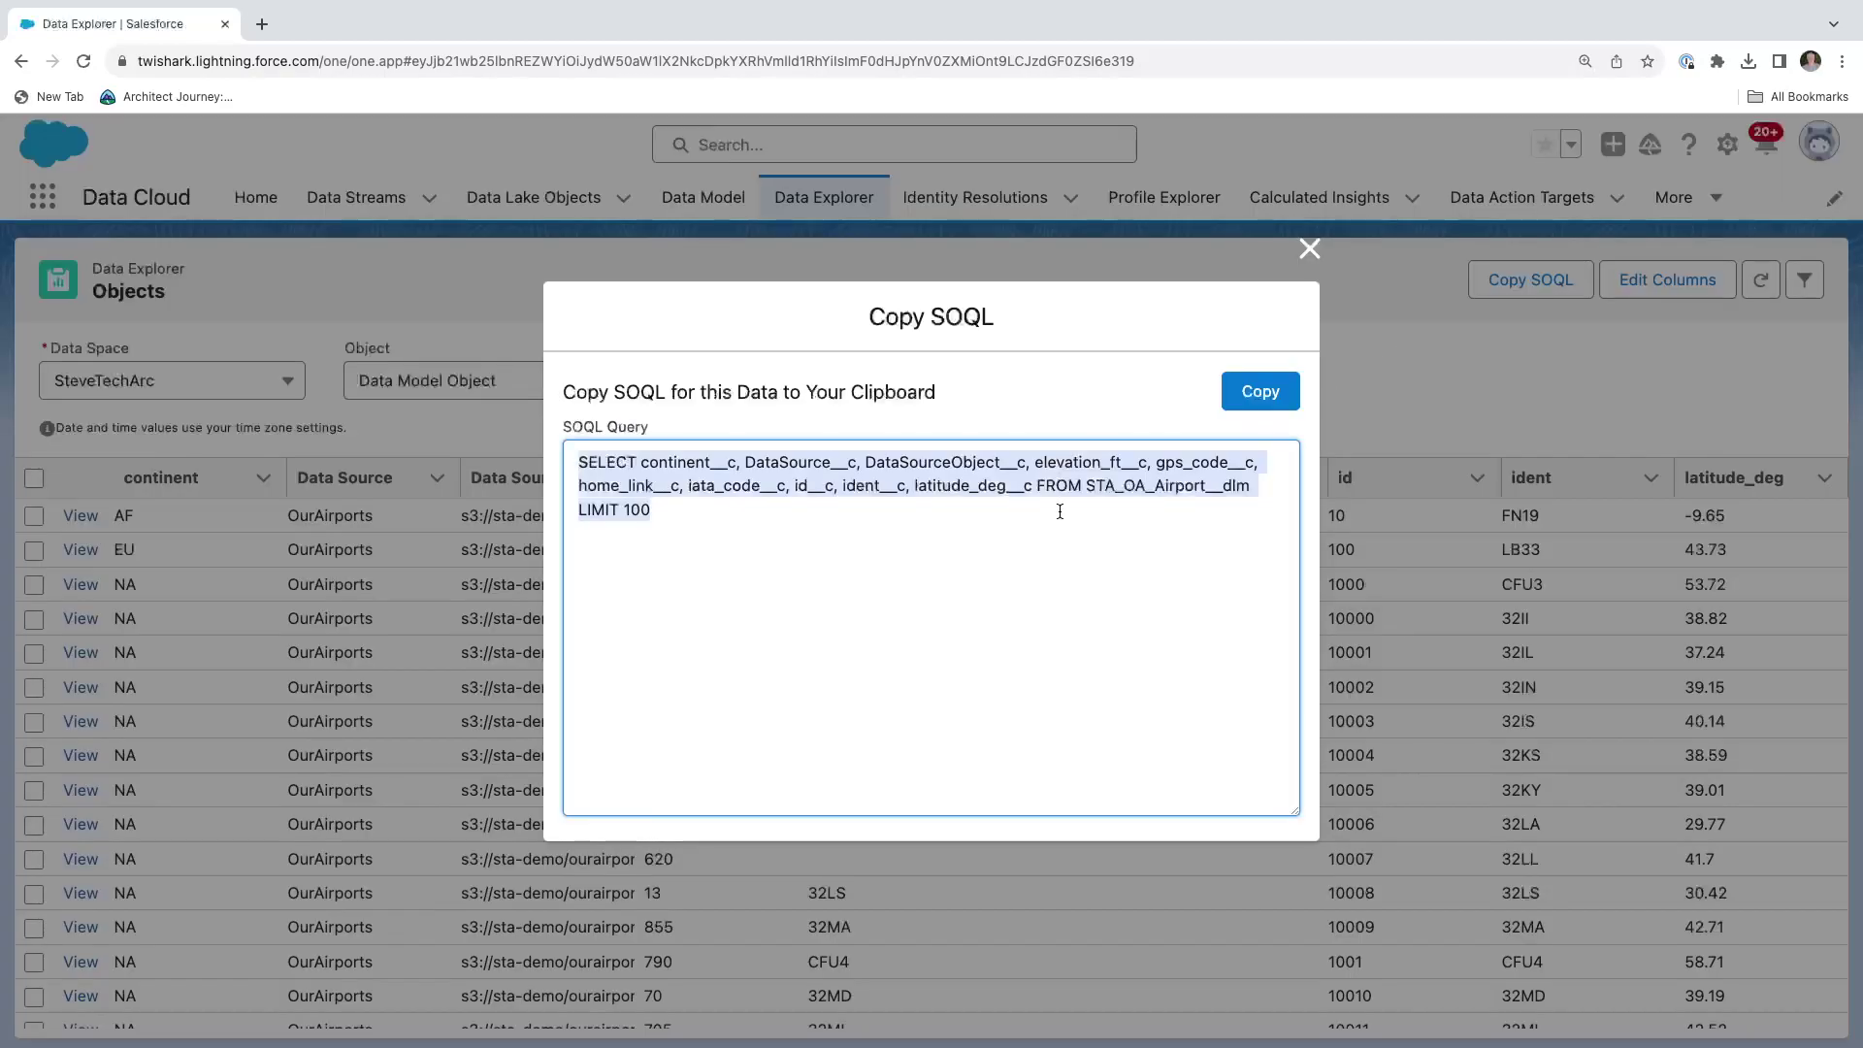
click(1309, 248)
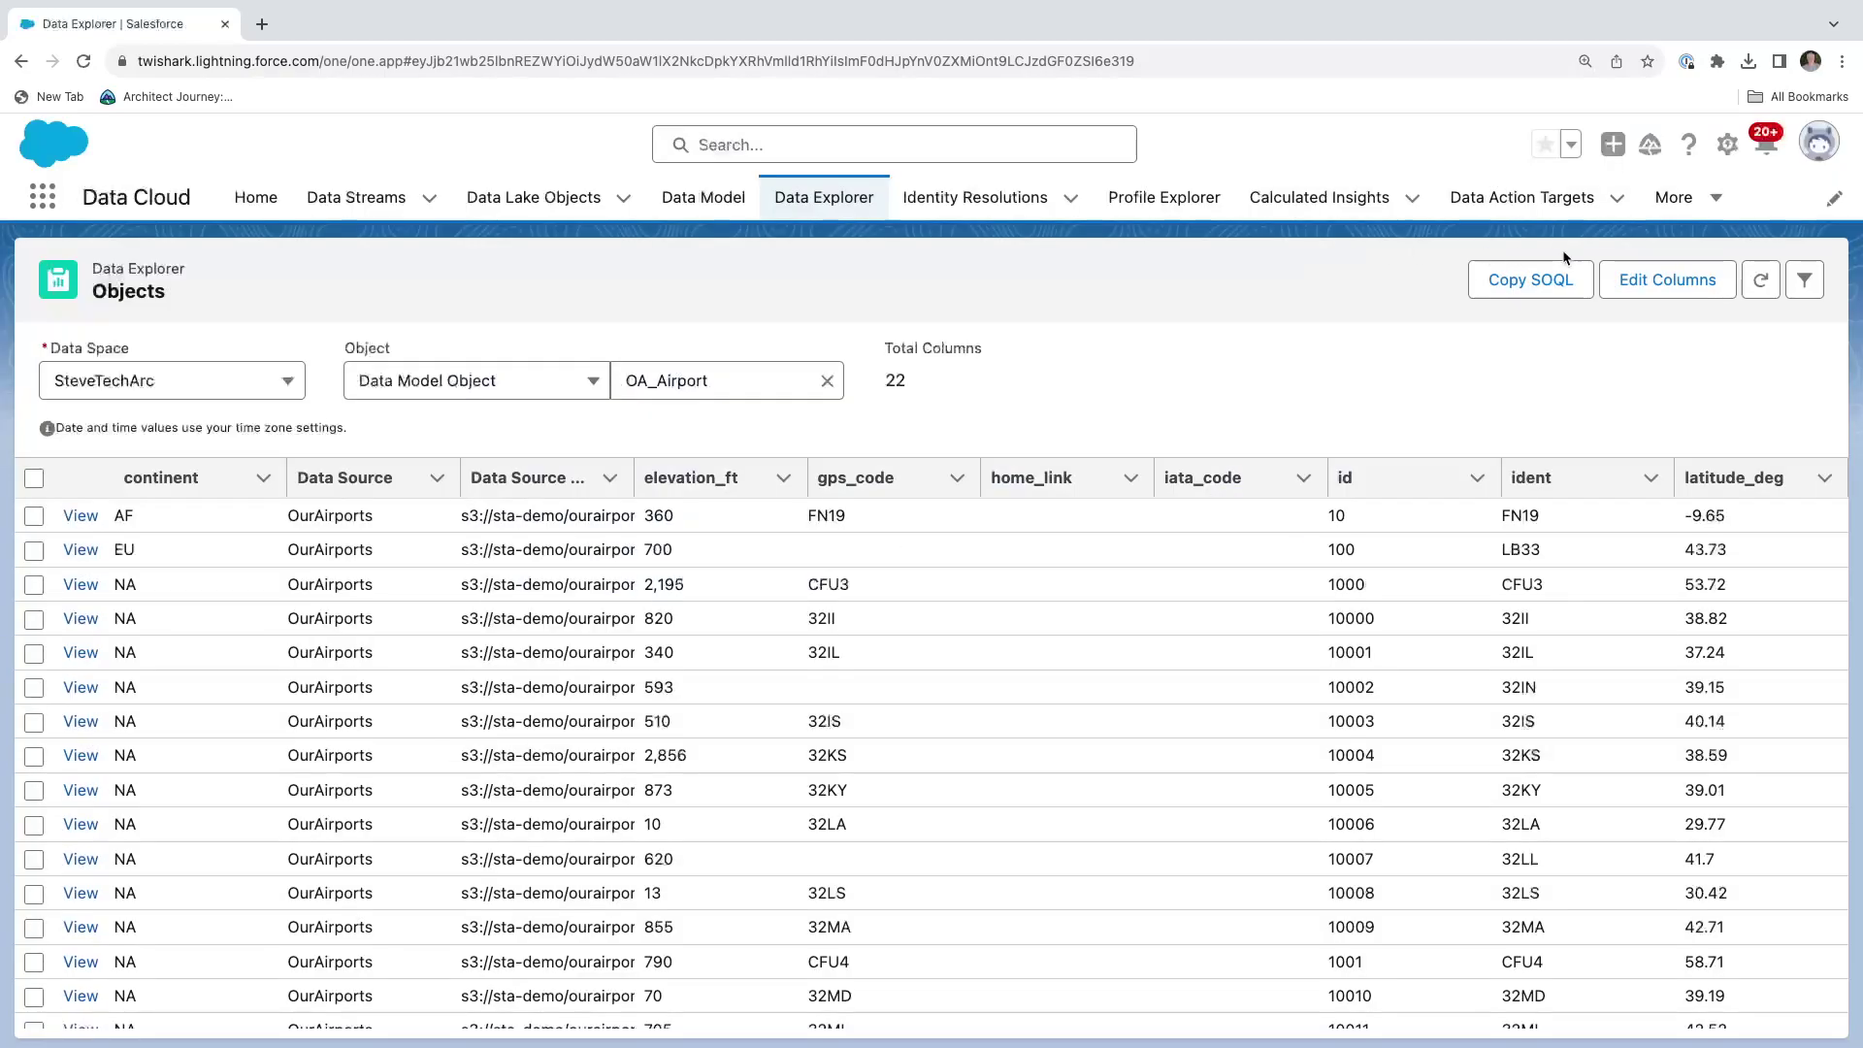
click(1653, 280)
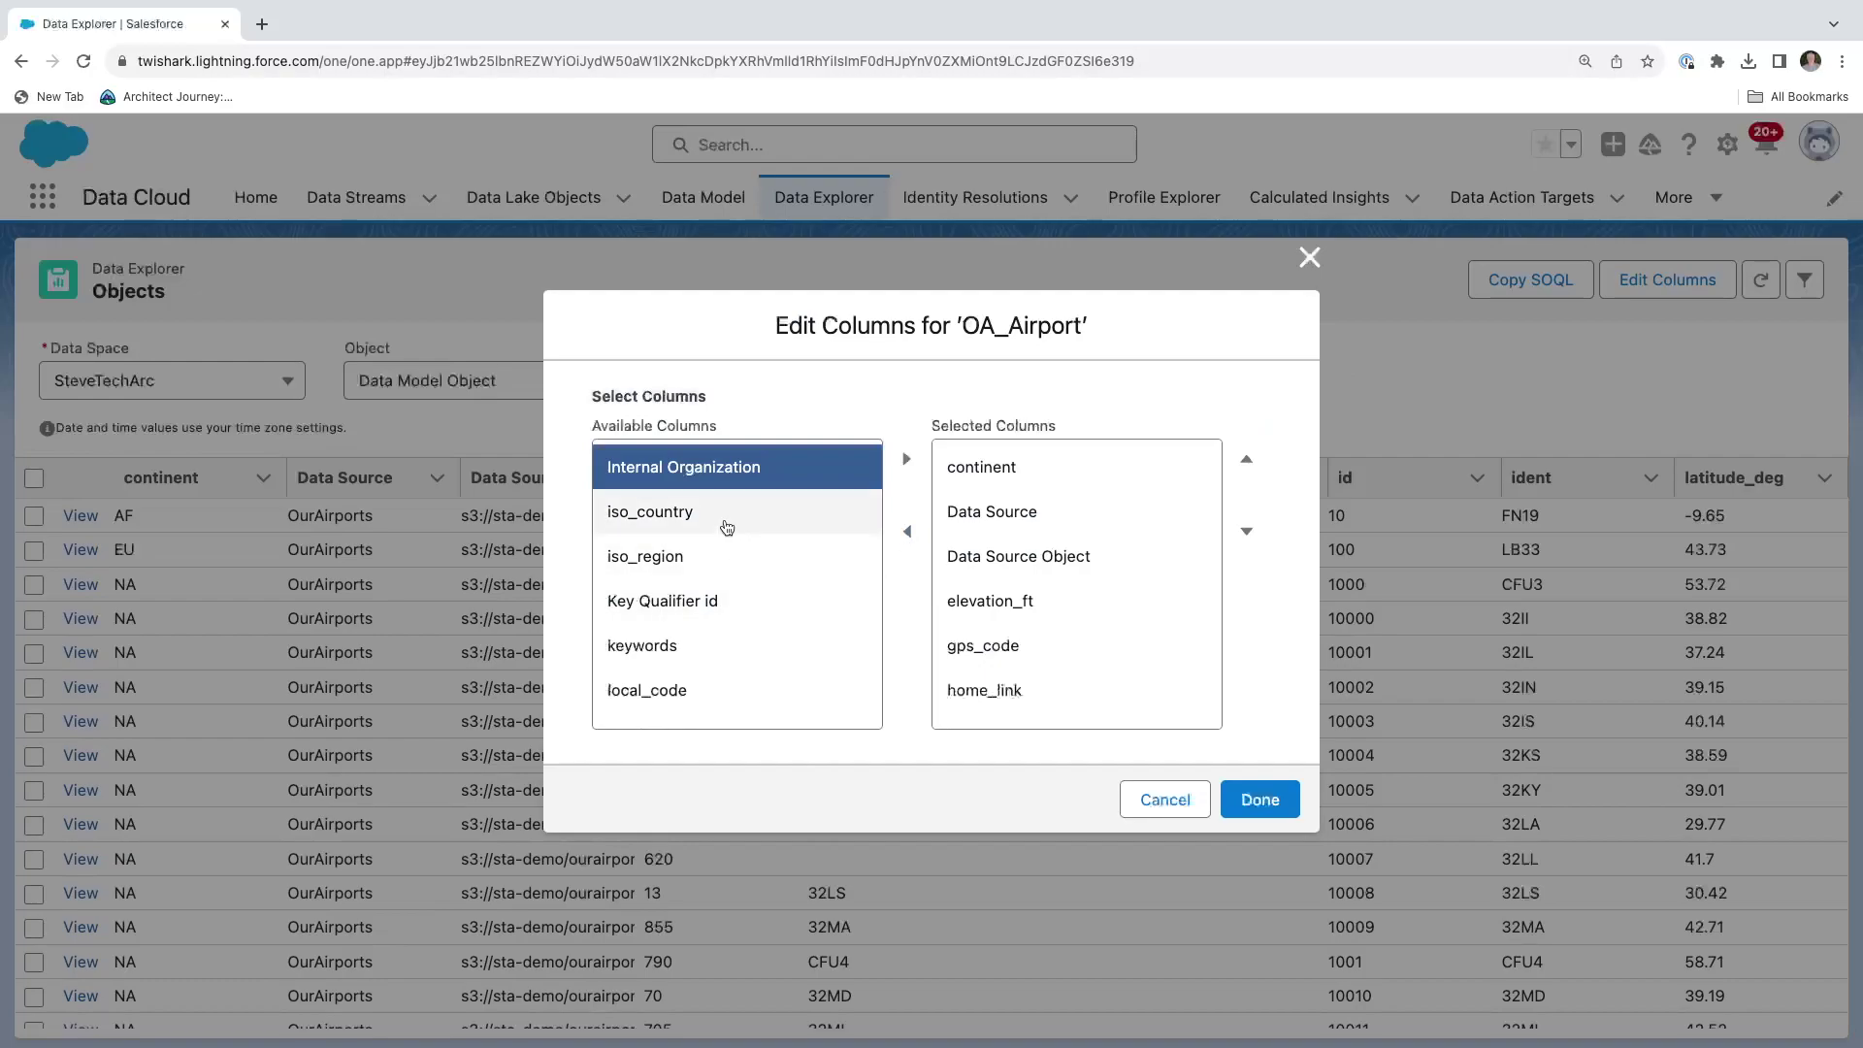
click(1259, 799)
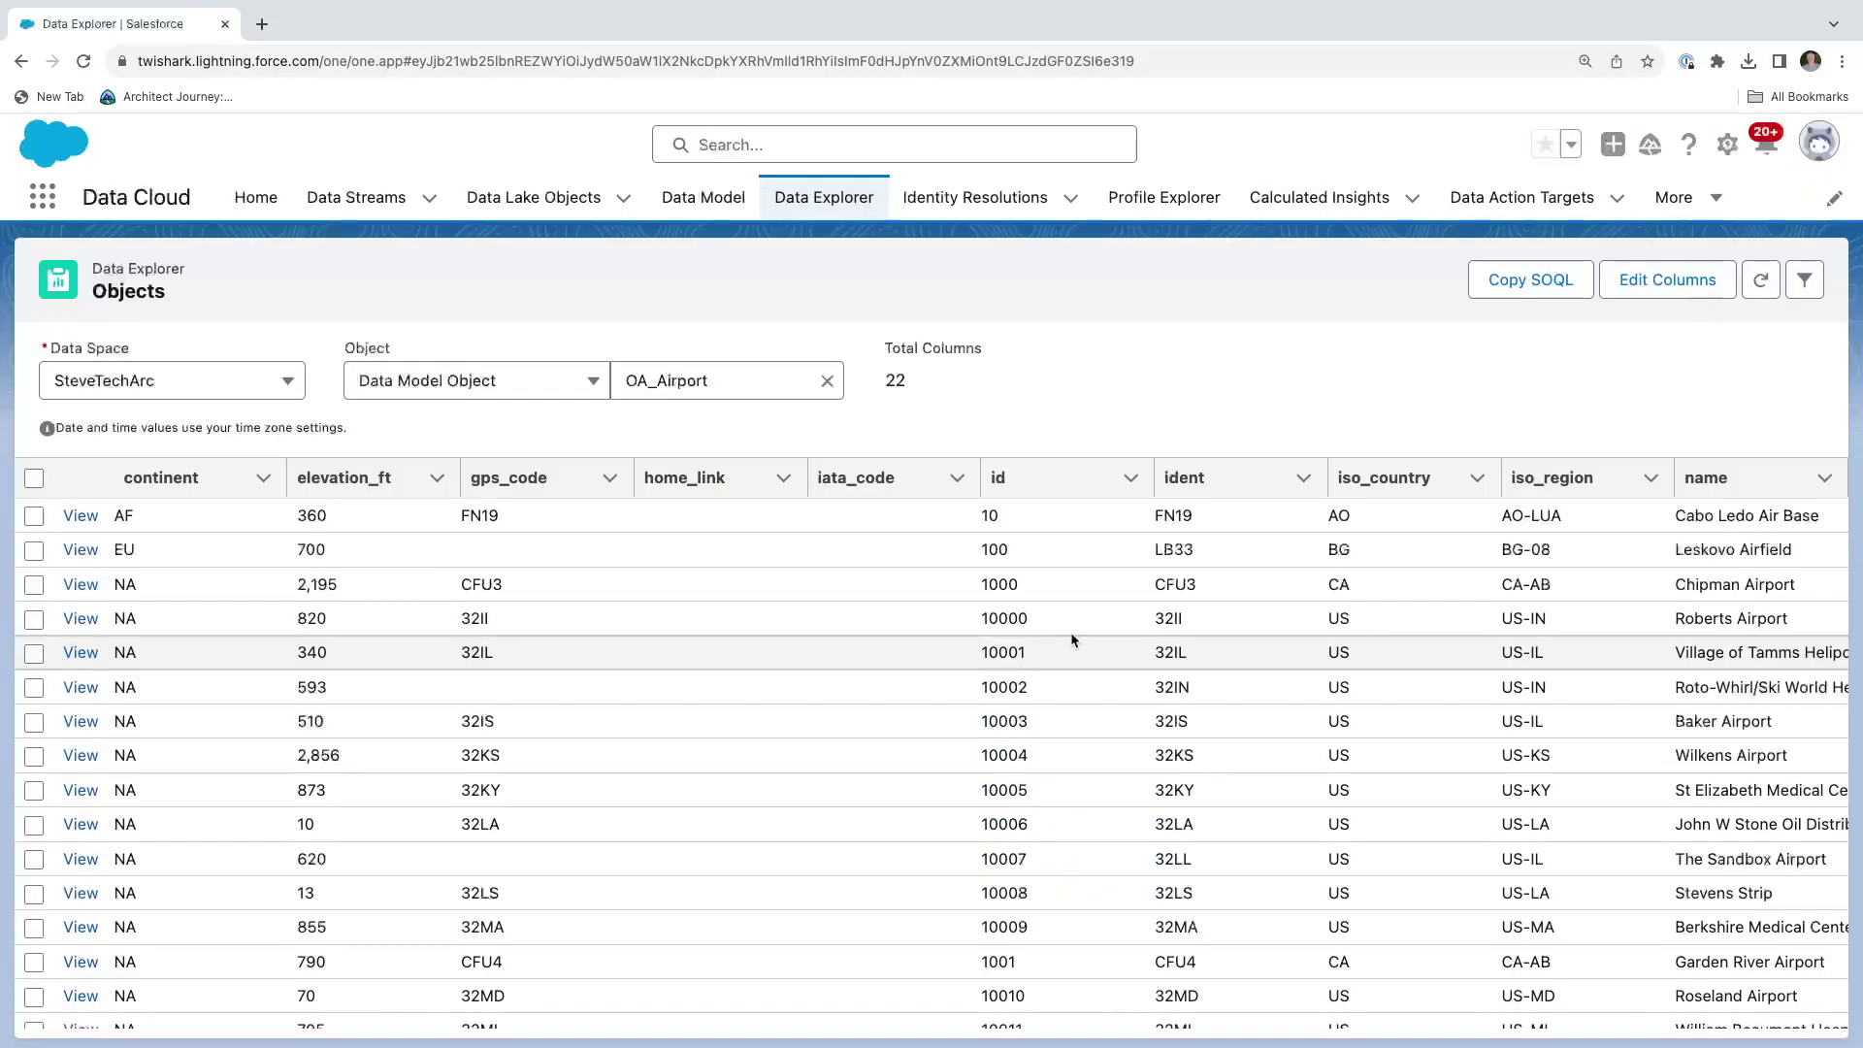
Reopen Edit Columns to review the selected columns and confirm them with Done
click(1680, 291)
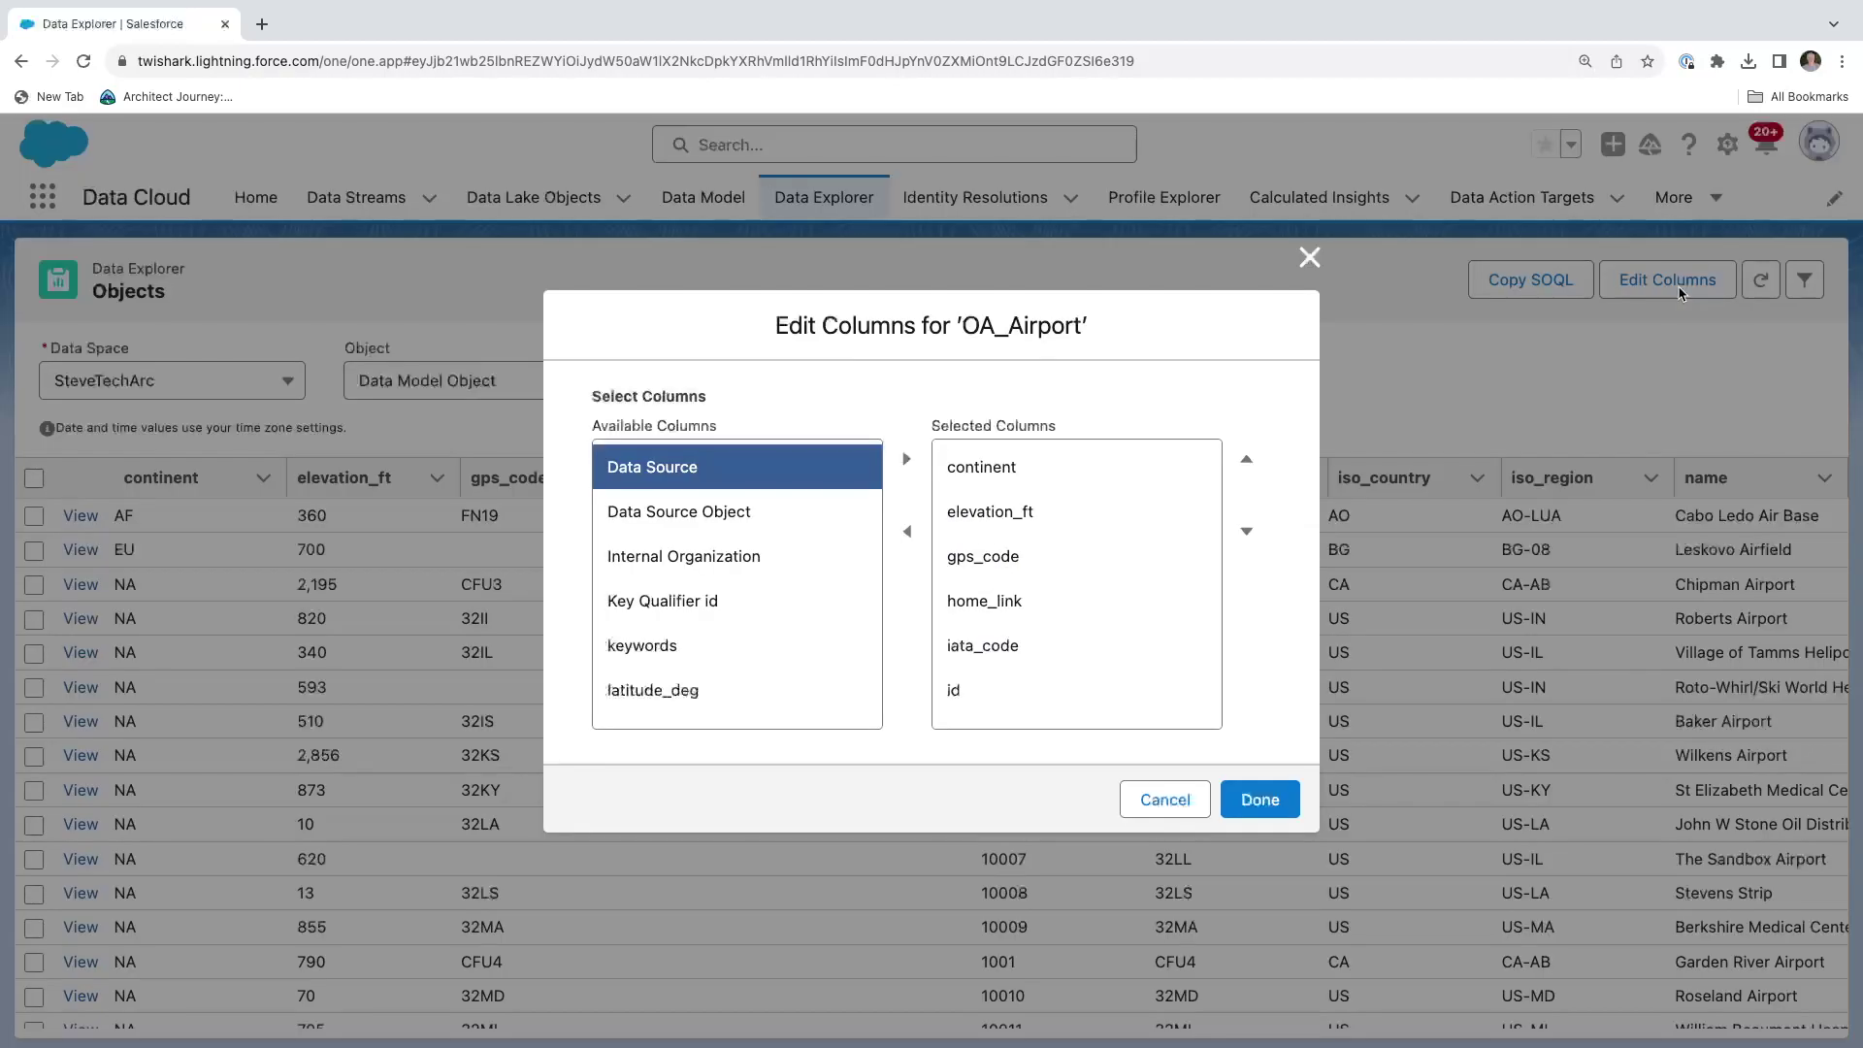
scroll(1072, 554, down, 1)
scroll(1073, 553, down, 3)
click(1259, 799)
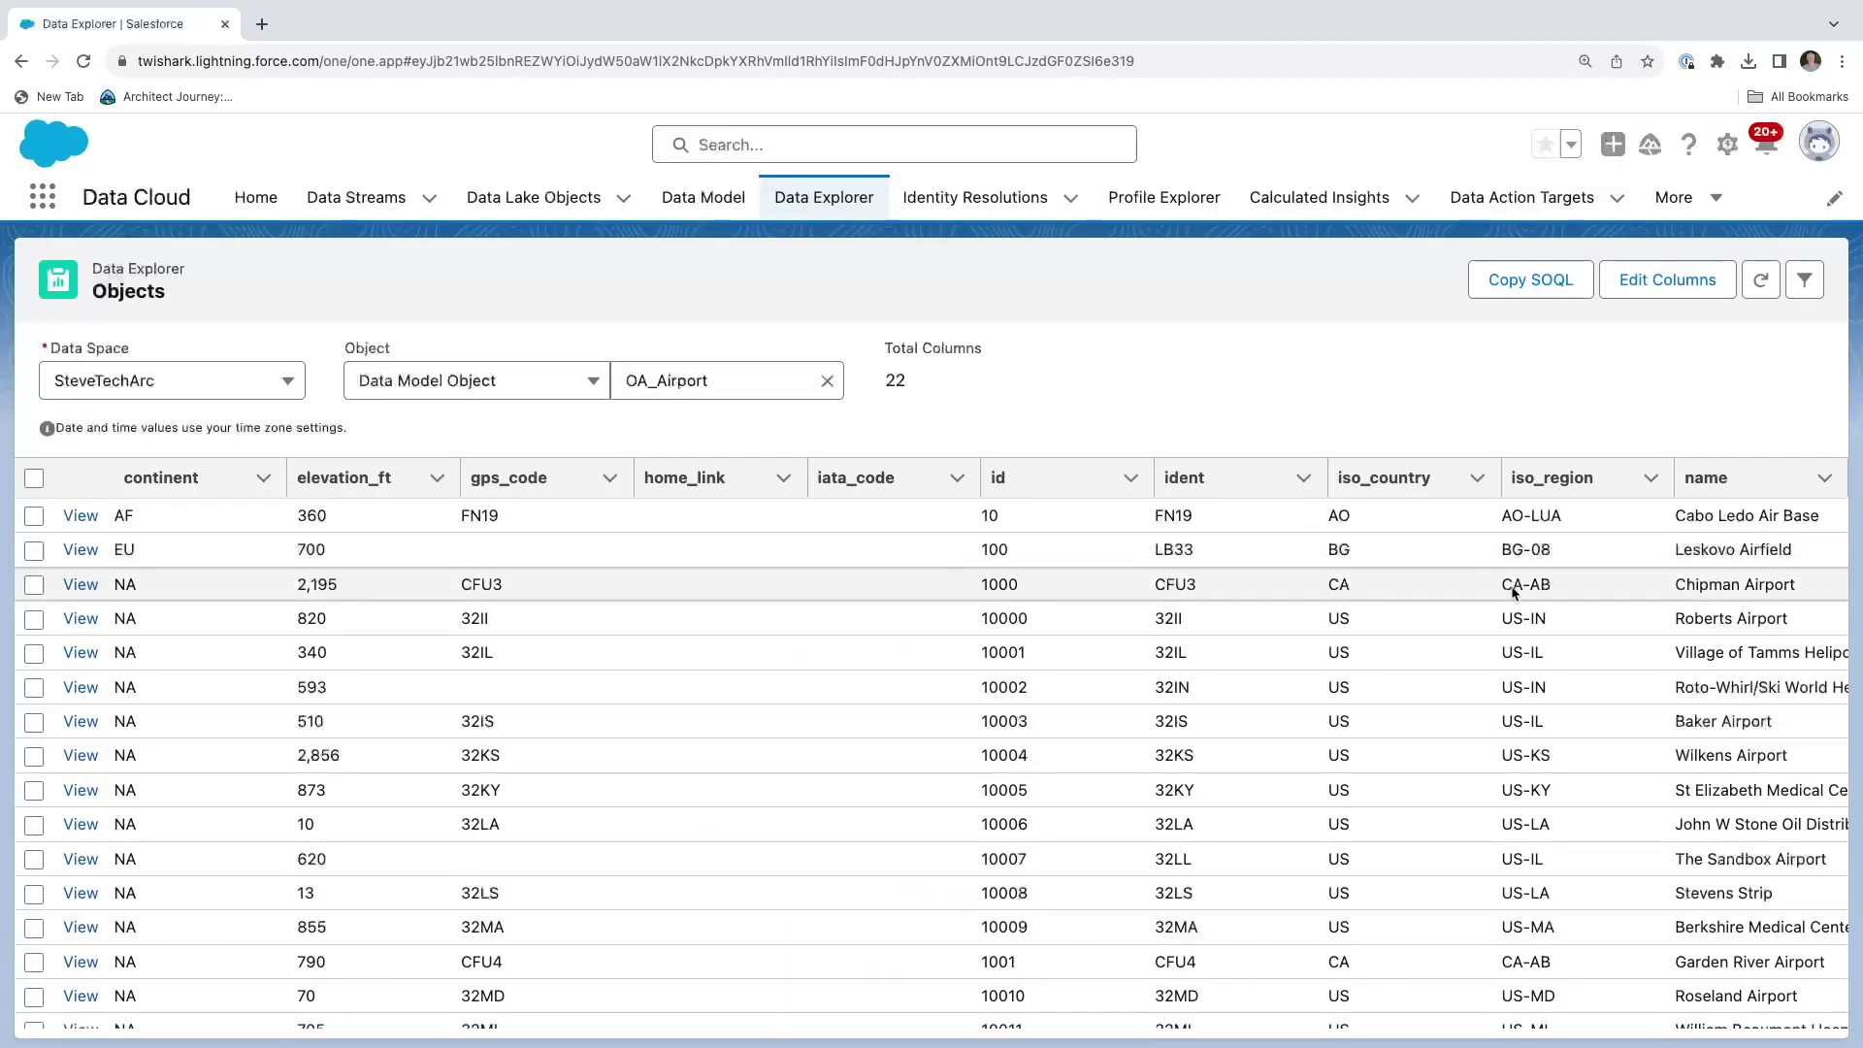
scroll(1662, 621, down, 1)
scroll(1662, 622, down, 3)
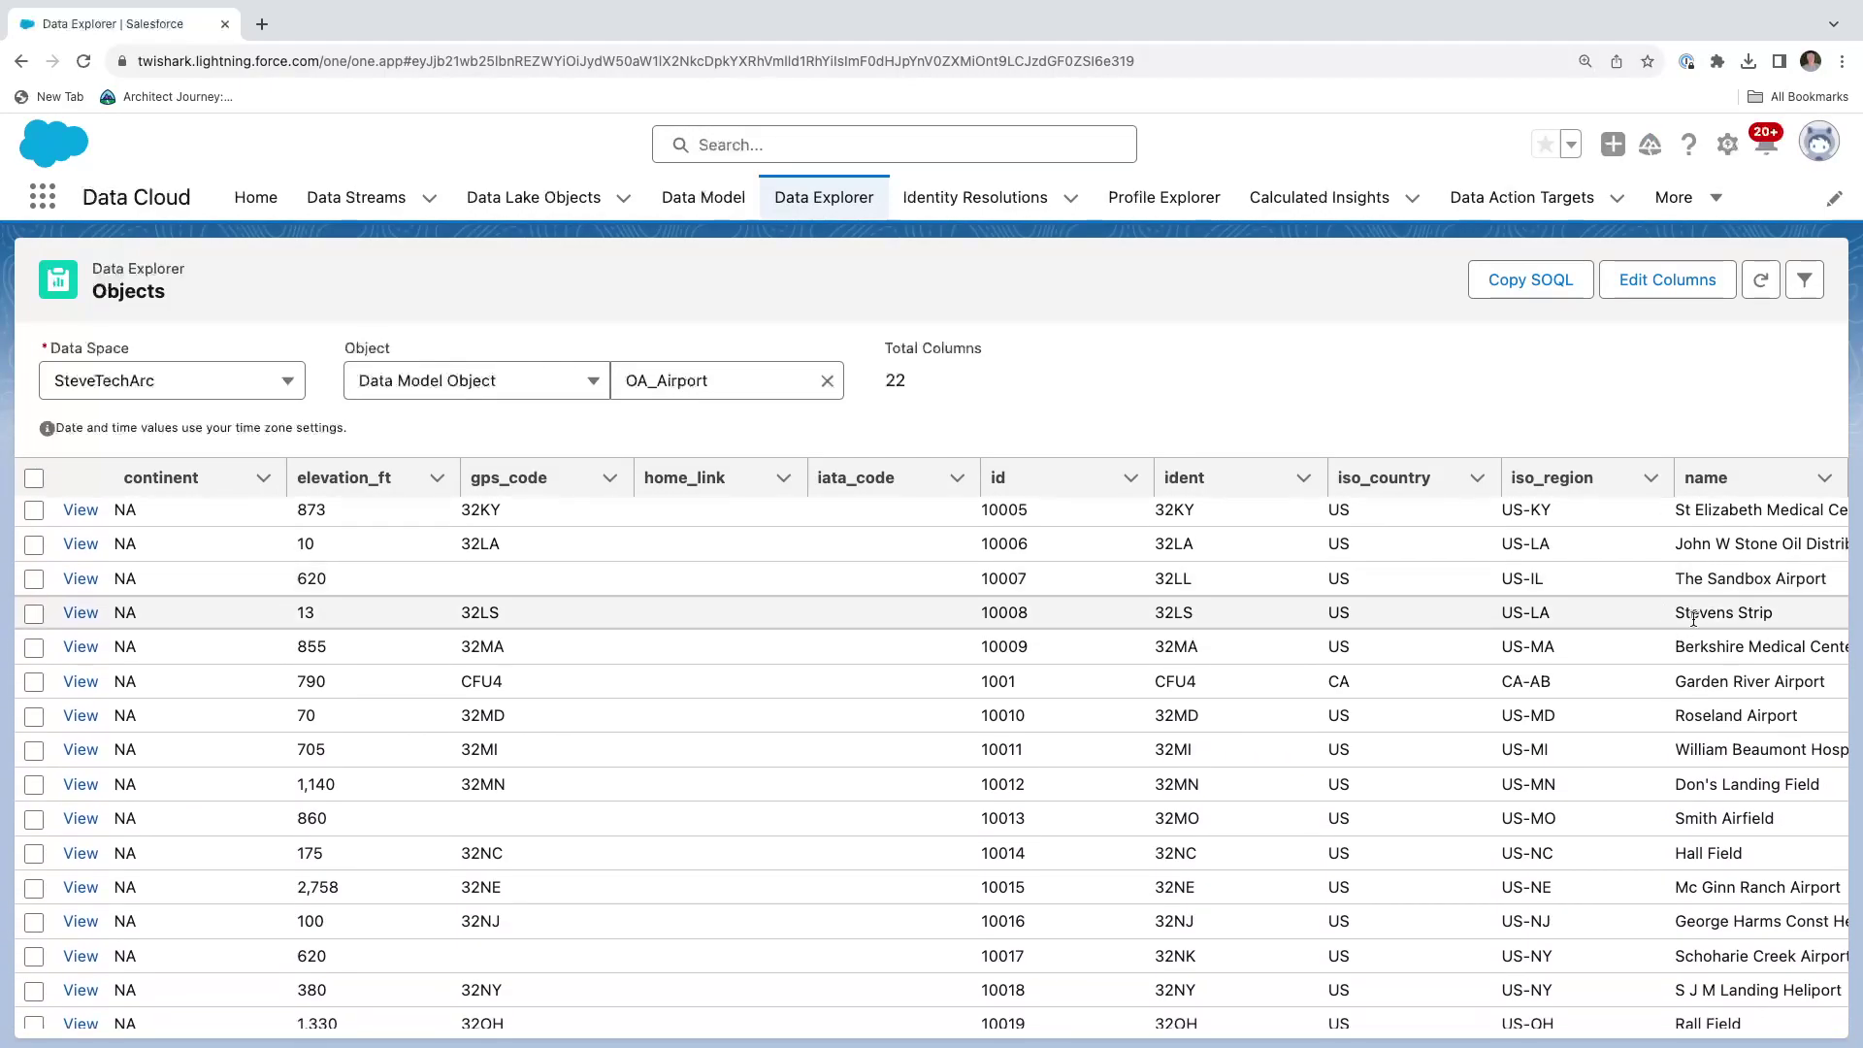
scroll(1693, 618, down, 4)
scroll(1693, 624, up, 2)
scroll(1363, 712, down, 1)
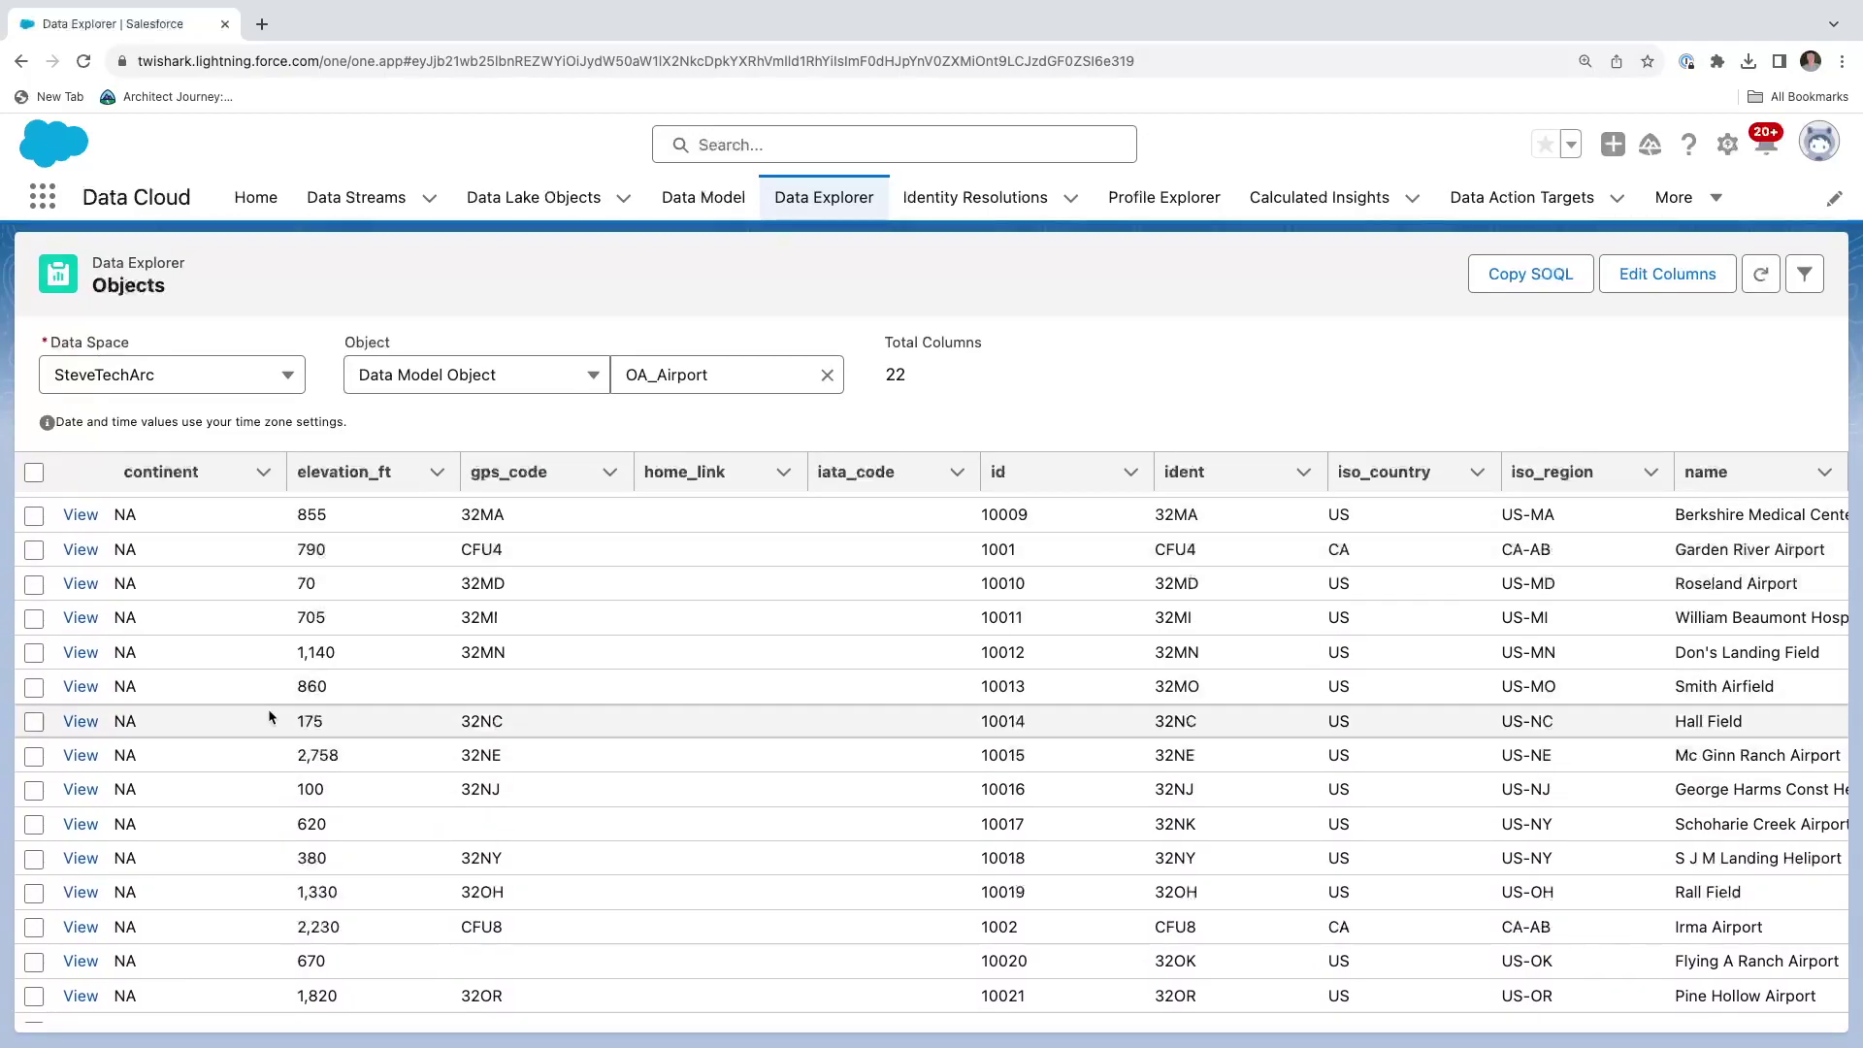
scroll(667, 631, down, 1)
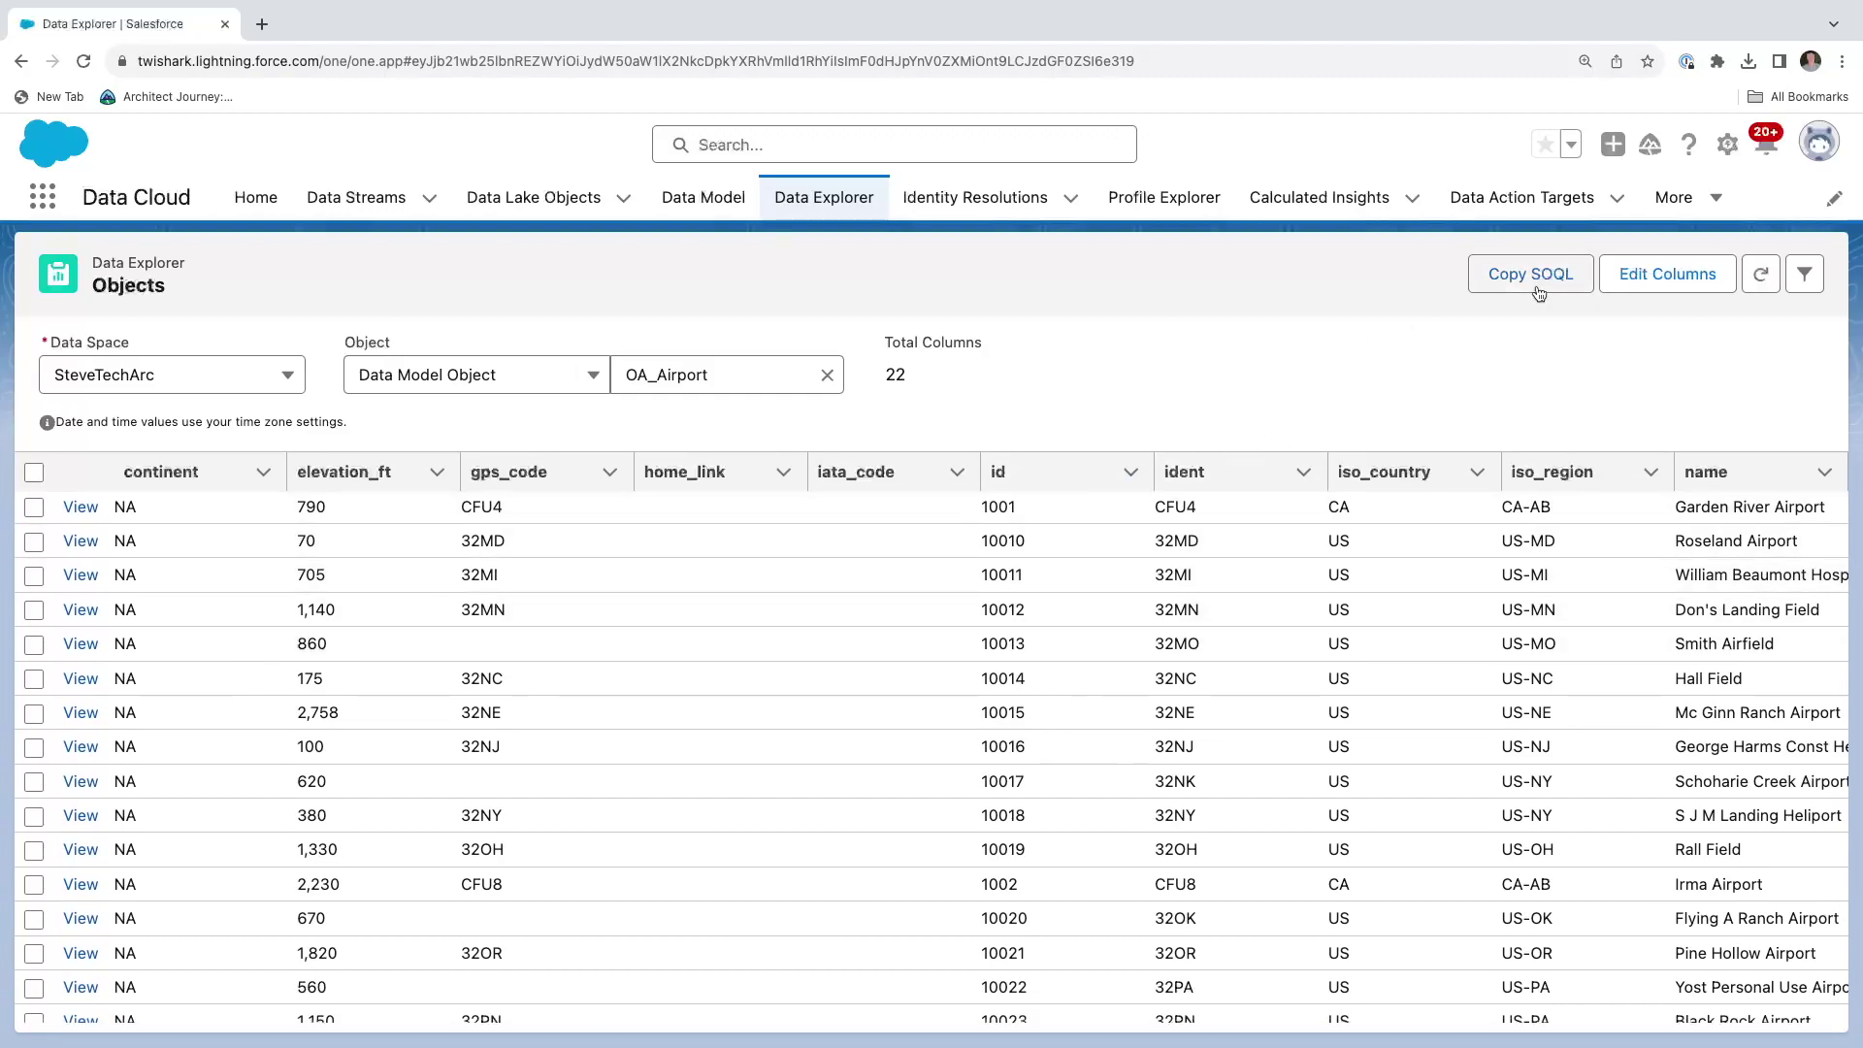
Copy the STA_OA_Airport__dlm SOQL query from Data Explorer's Copy SOQL dialog
click(1530, 276)
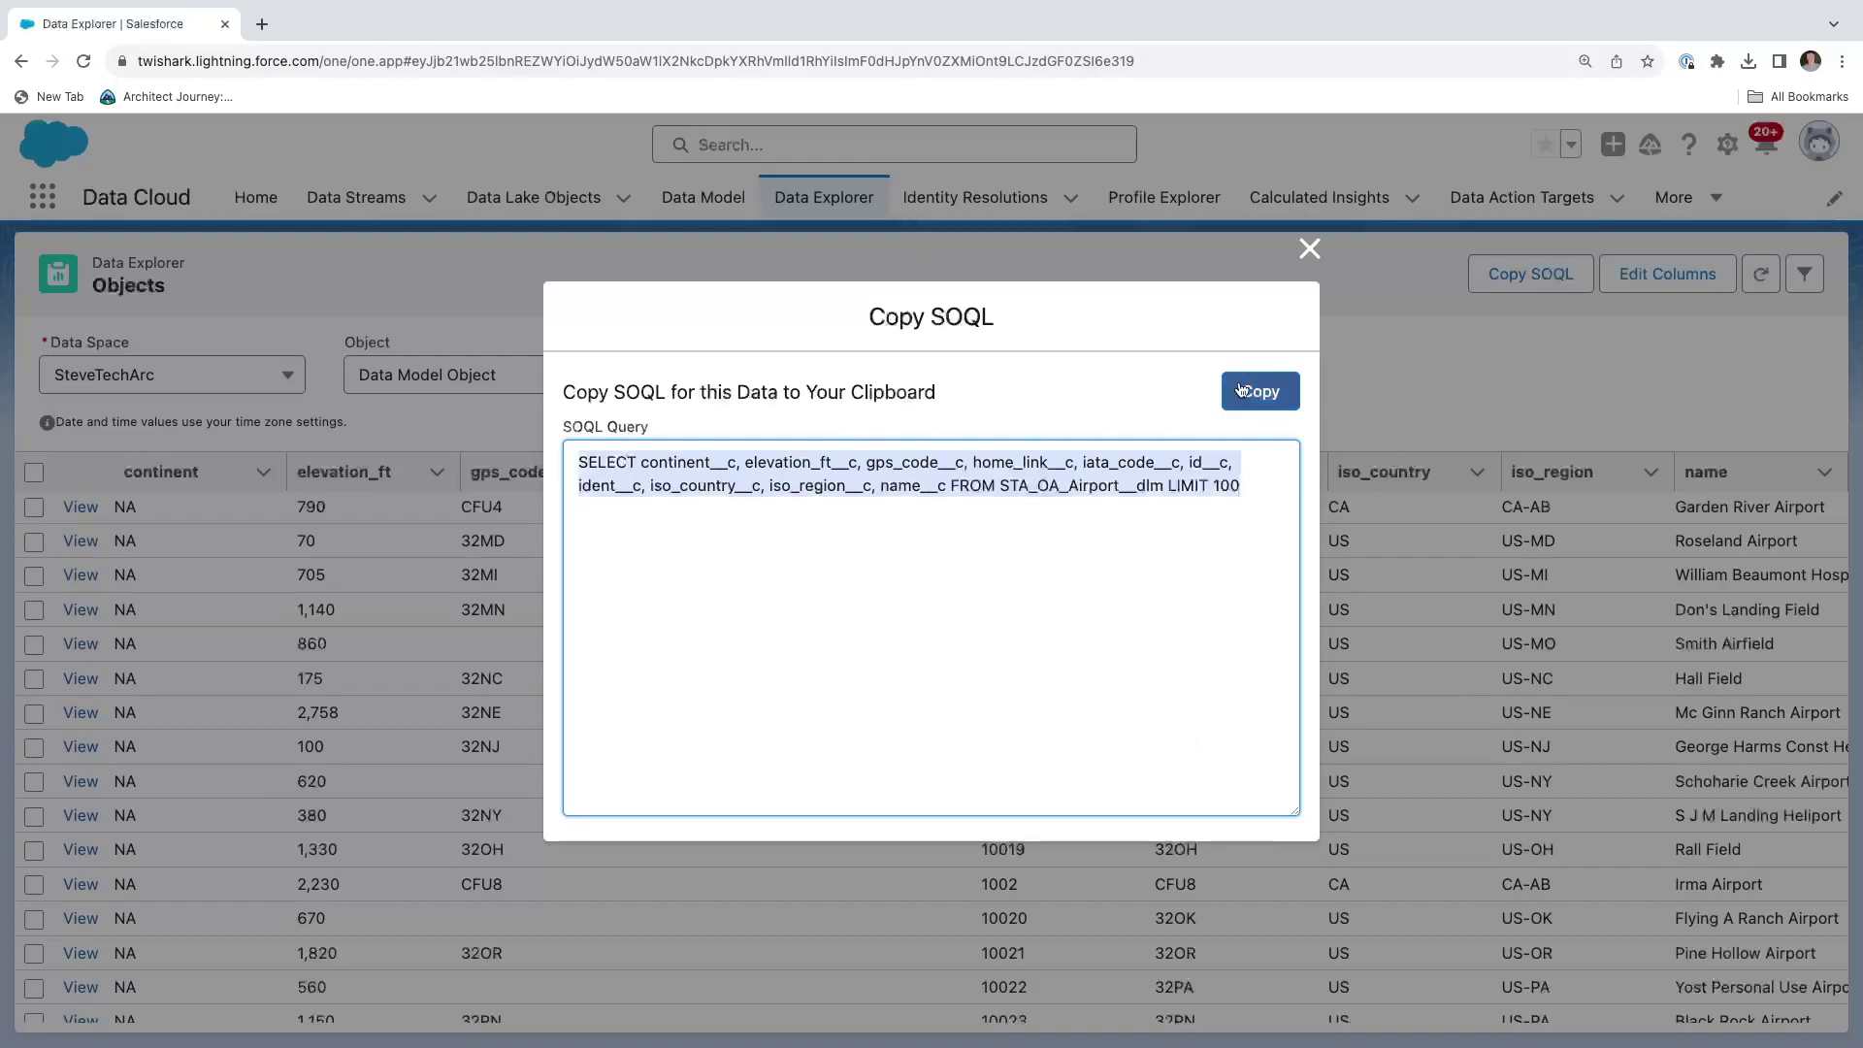
click(1259, 391)
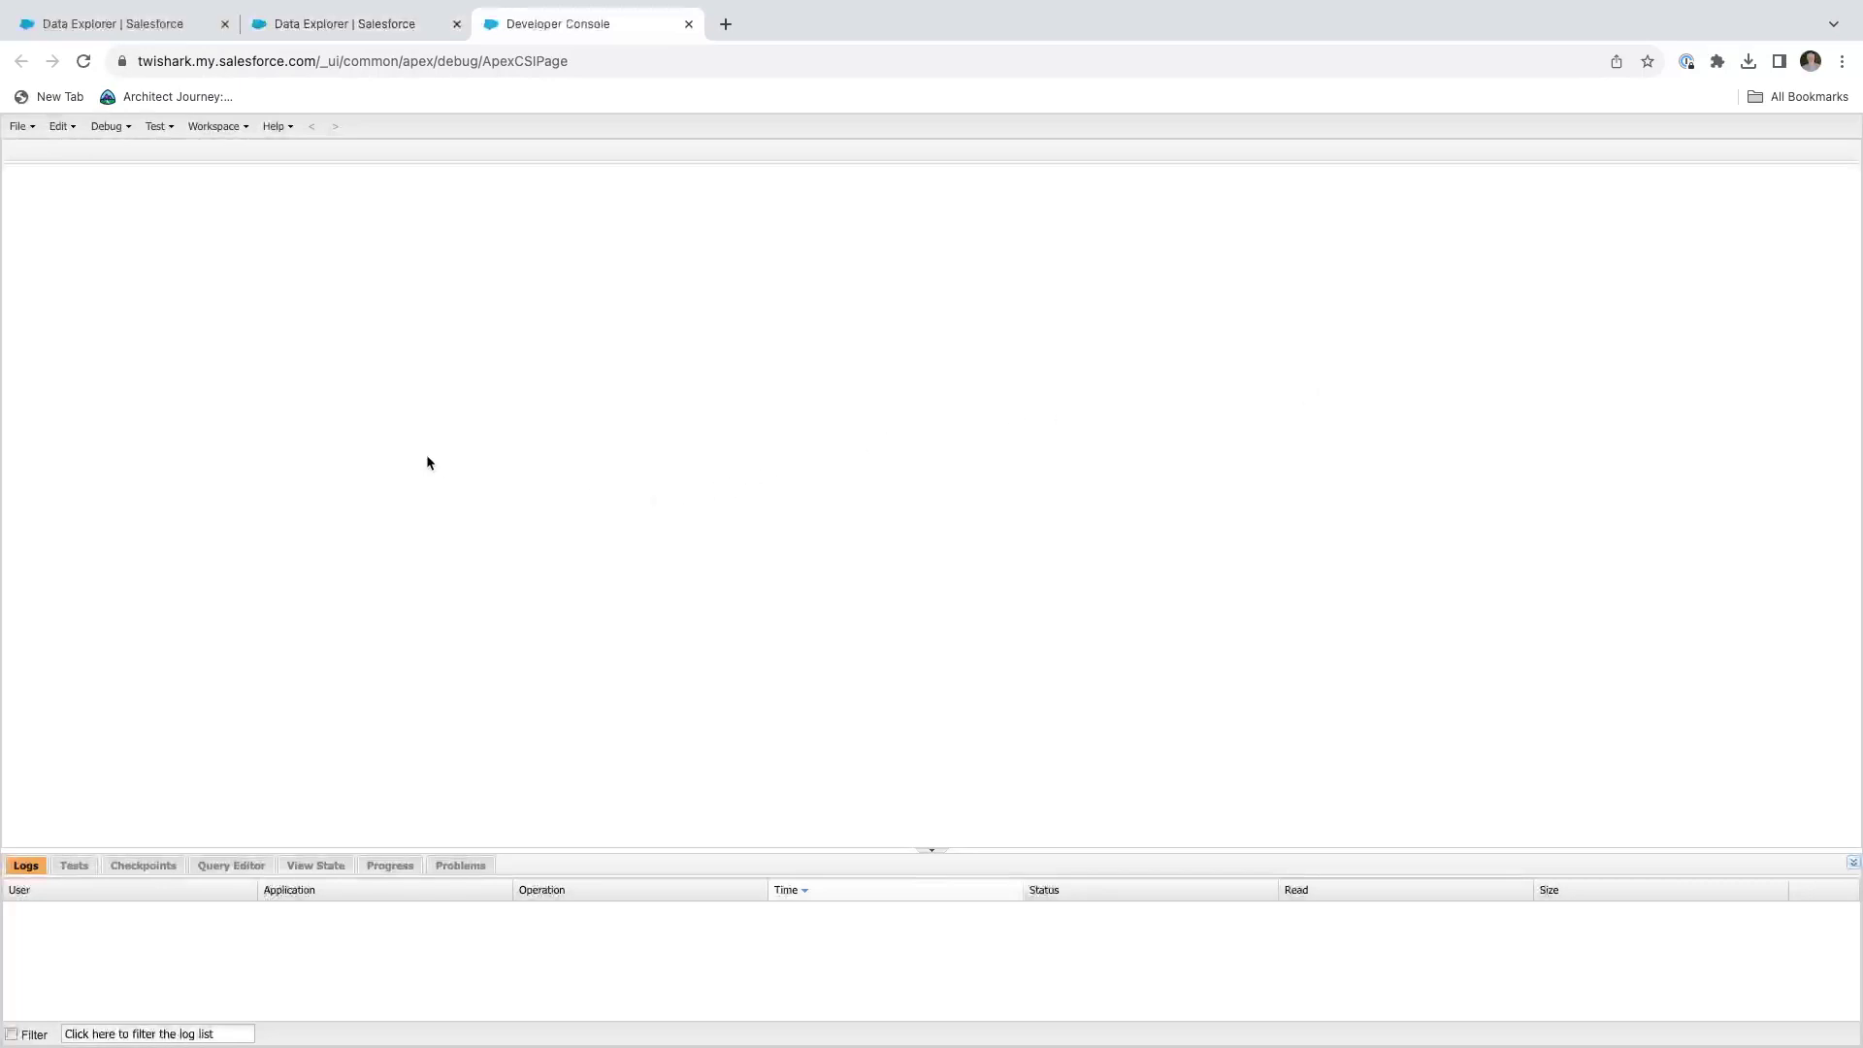
Run 'select Id, Name from Account' in the Query Editor, returning one Account record
click(249, 866)
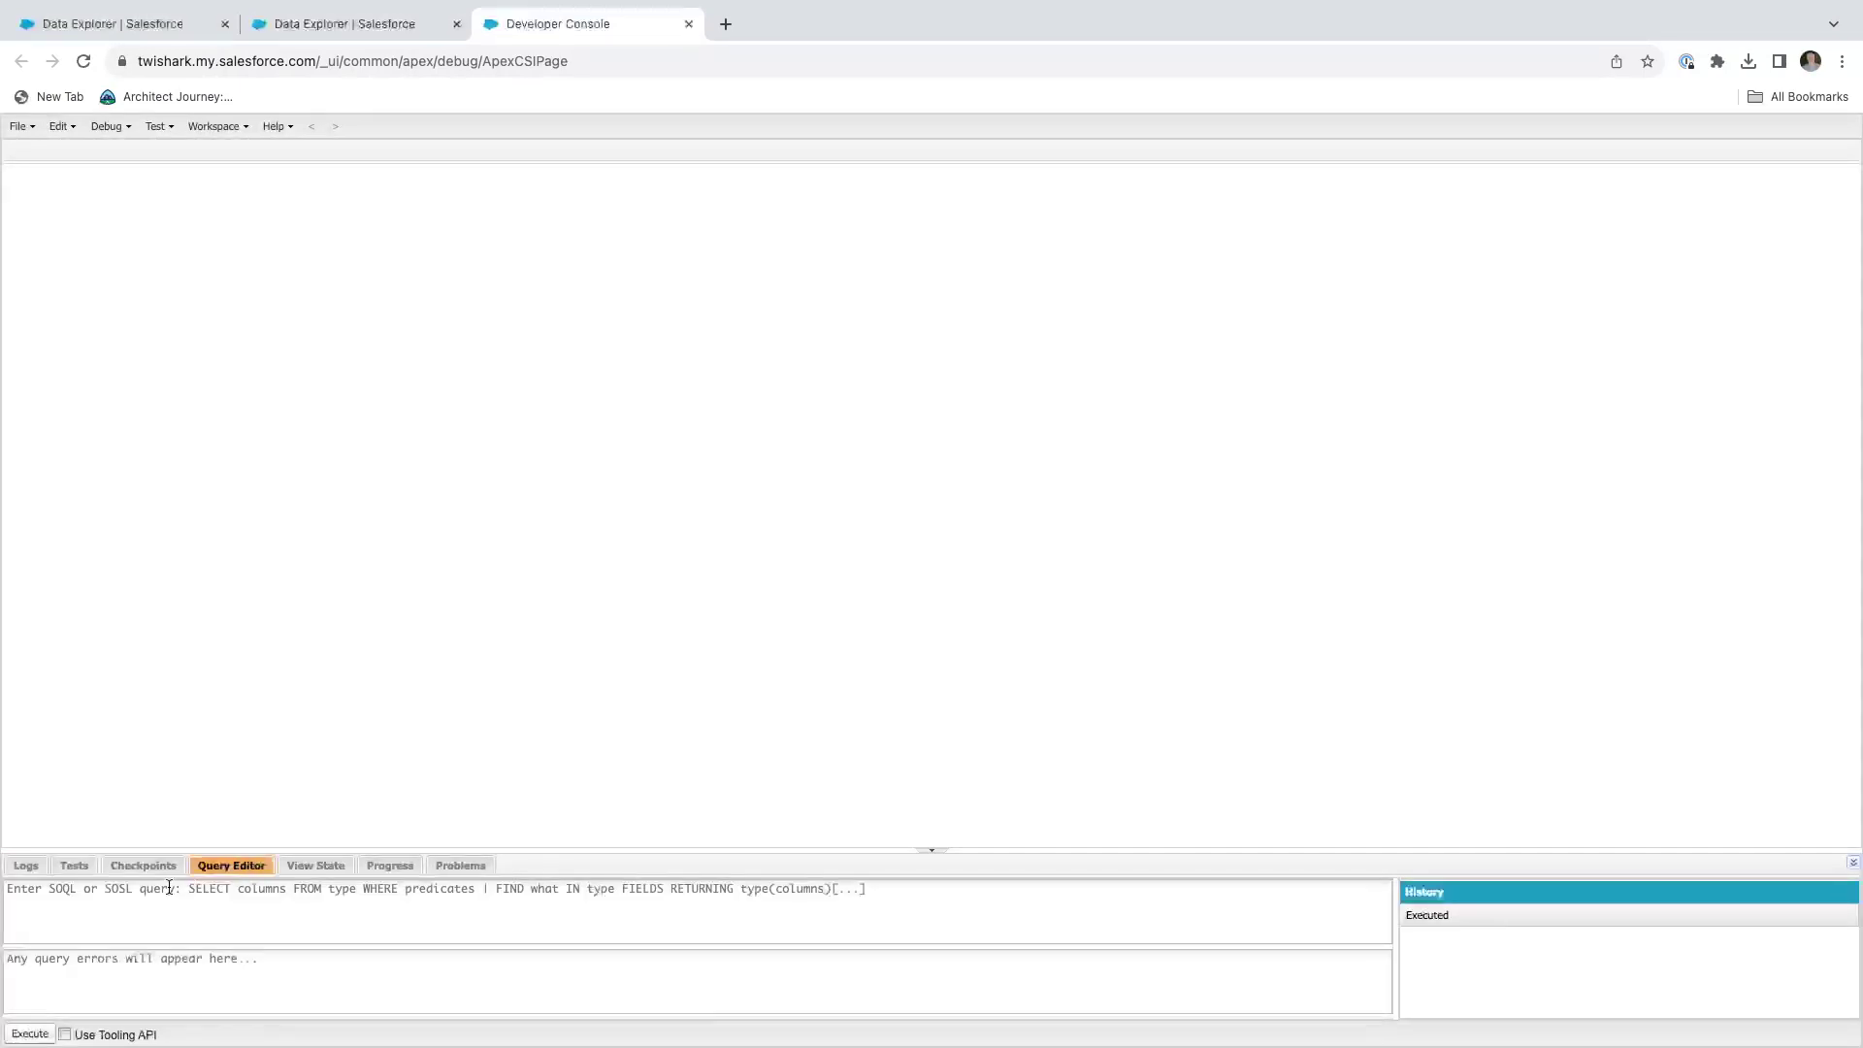
text(select Id,)
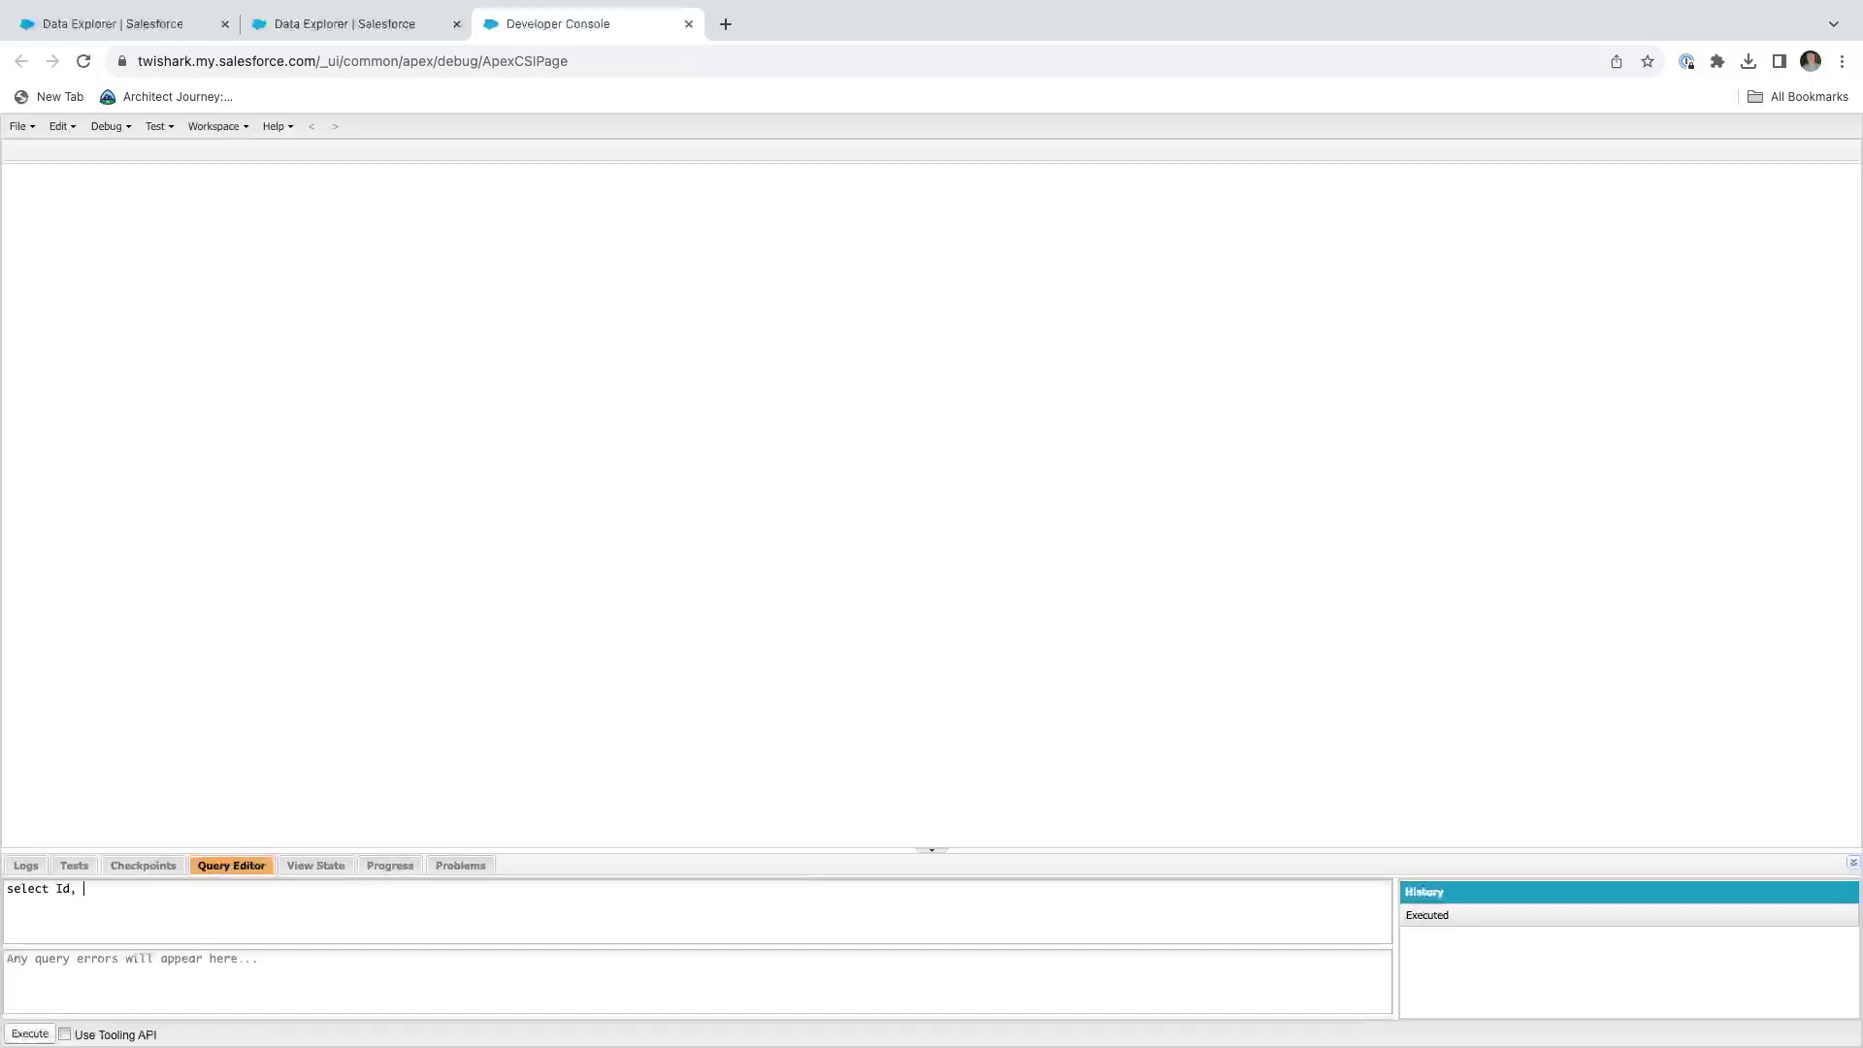
text(rom Account)
click(34, 1033)
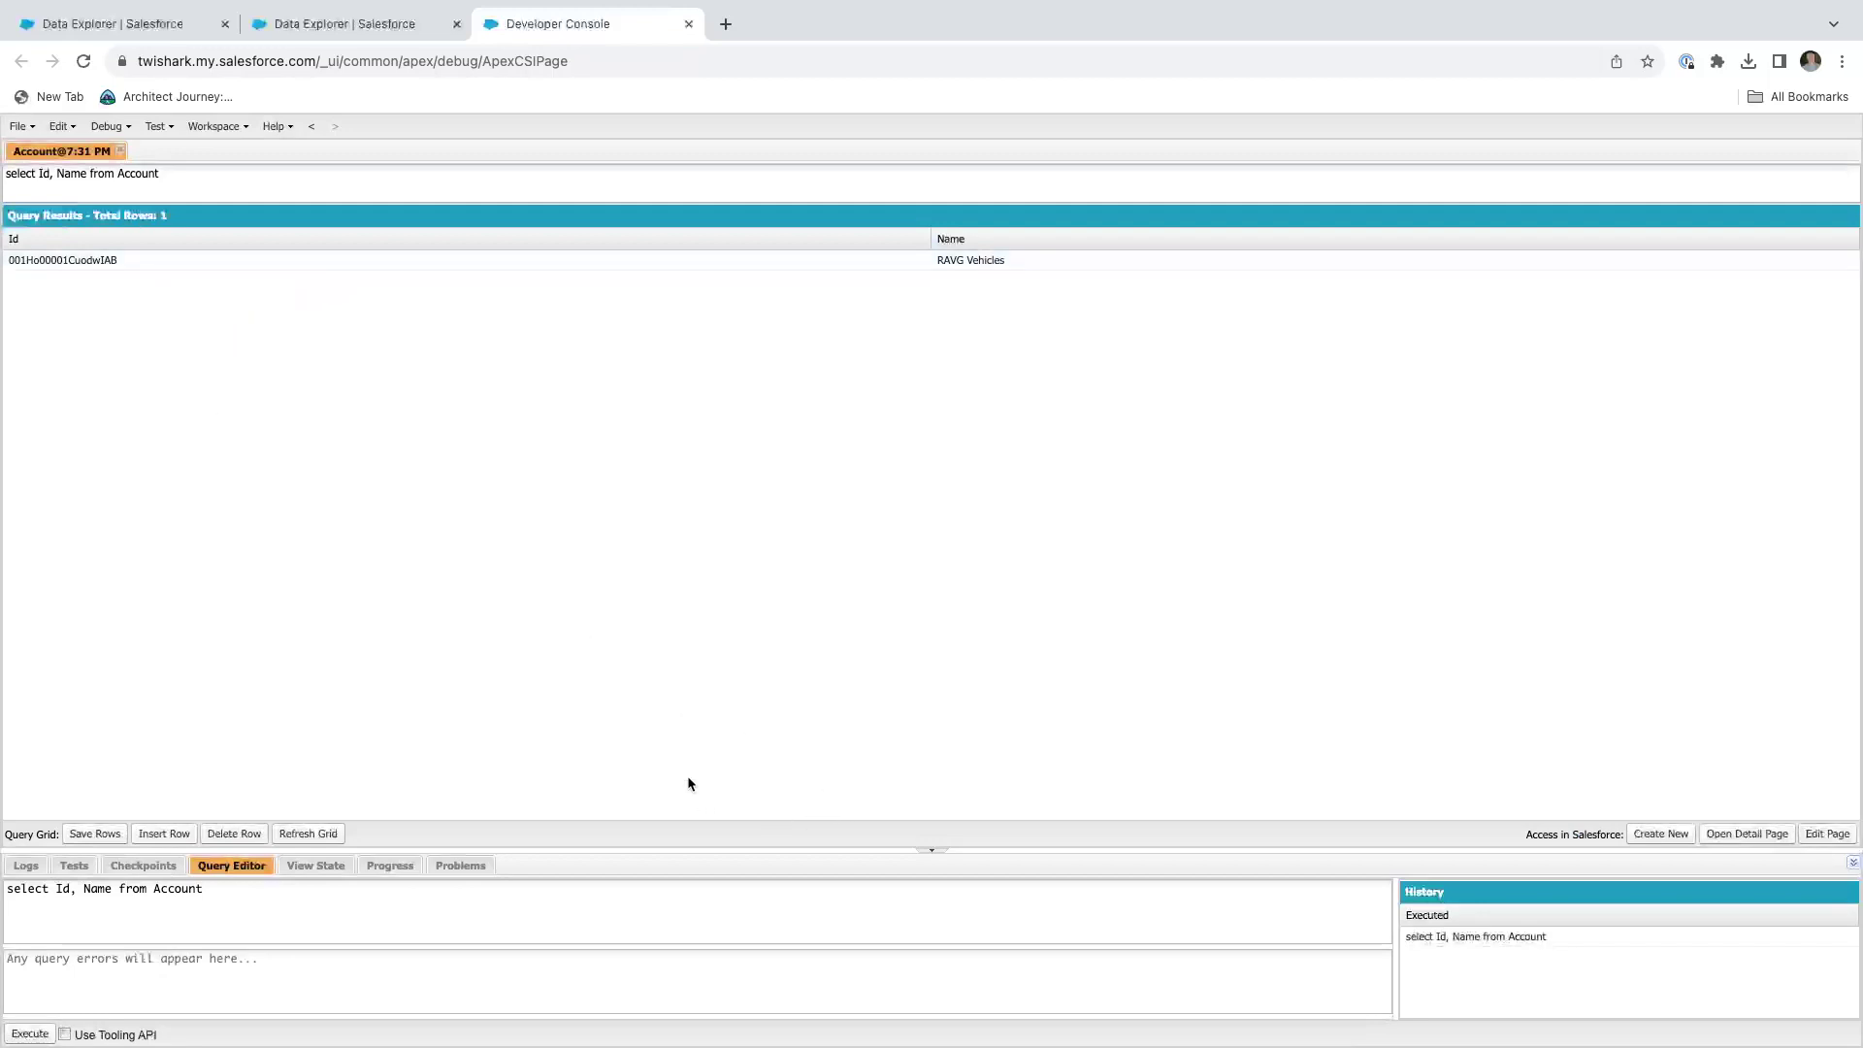
Replace the editor text with the copied airport query and zoom the page to 125%
key(super+a)
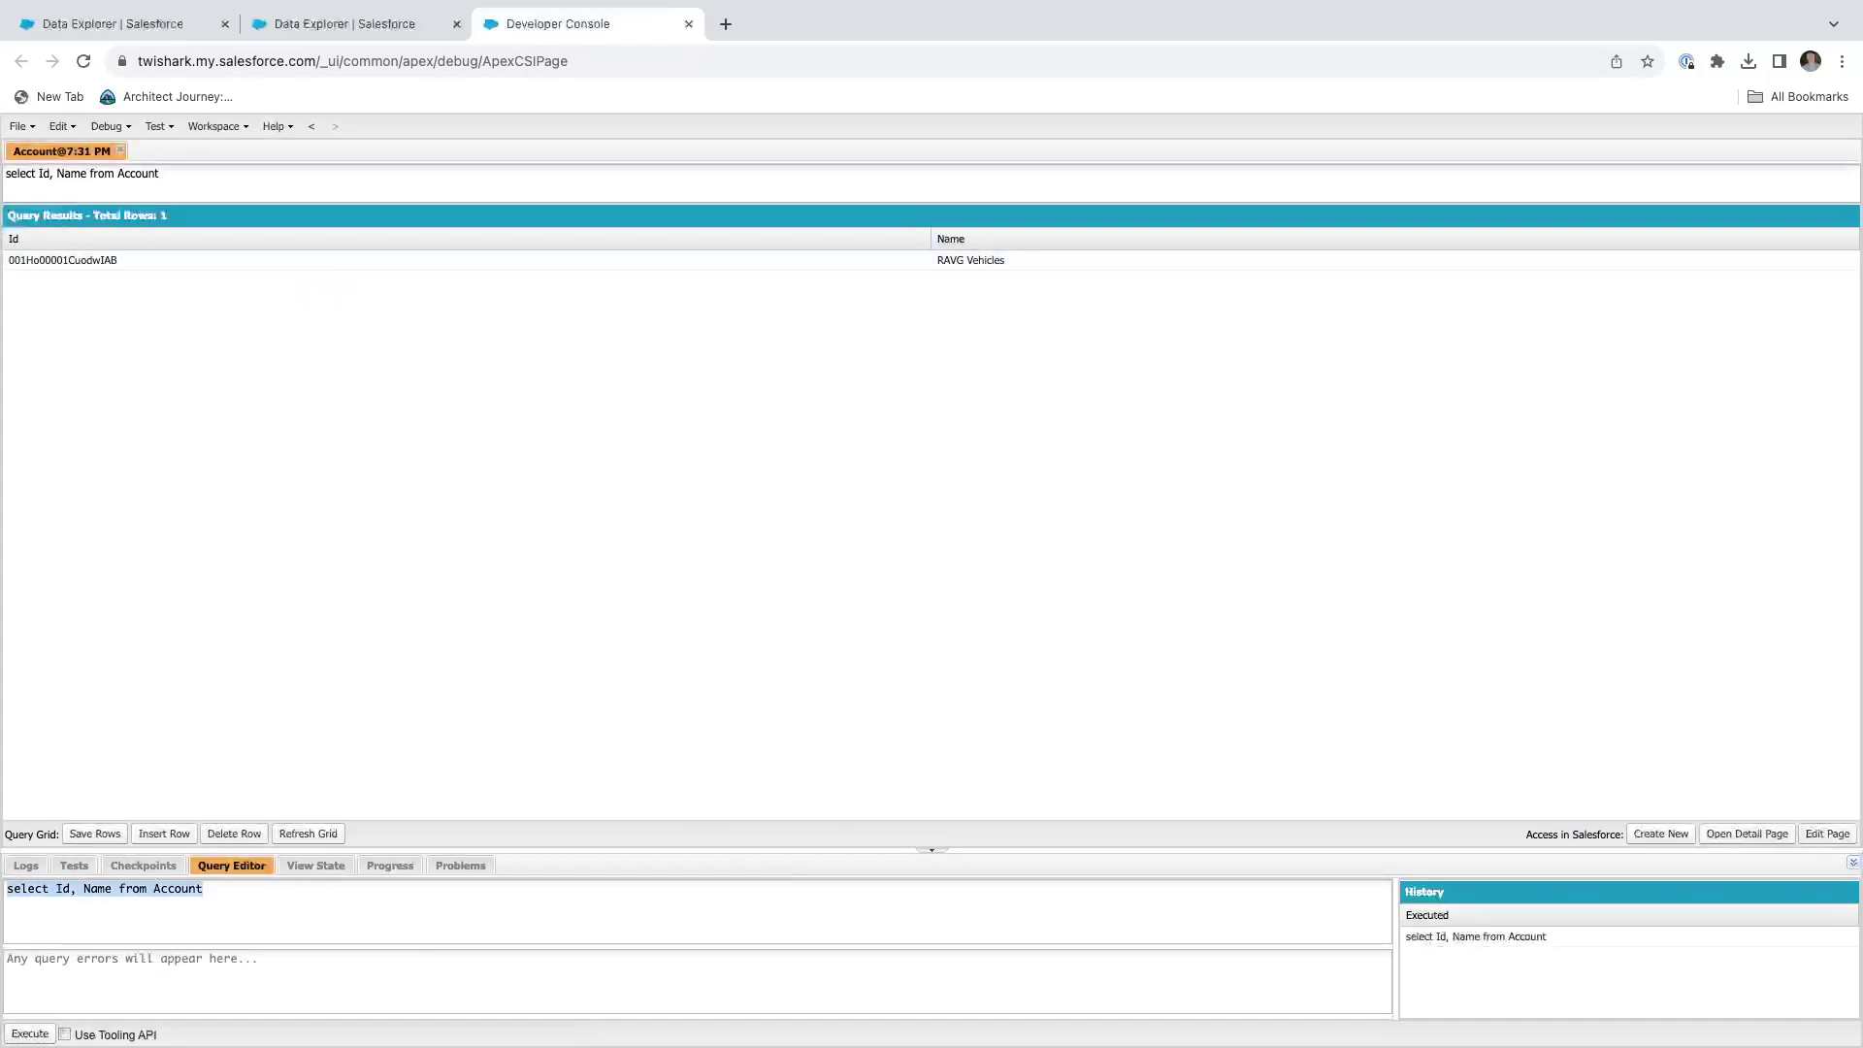
key(super+v)
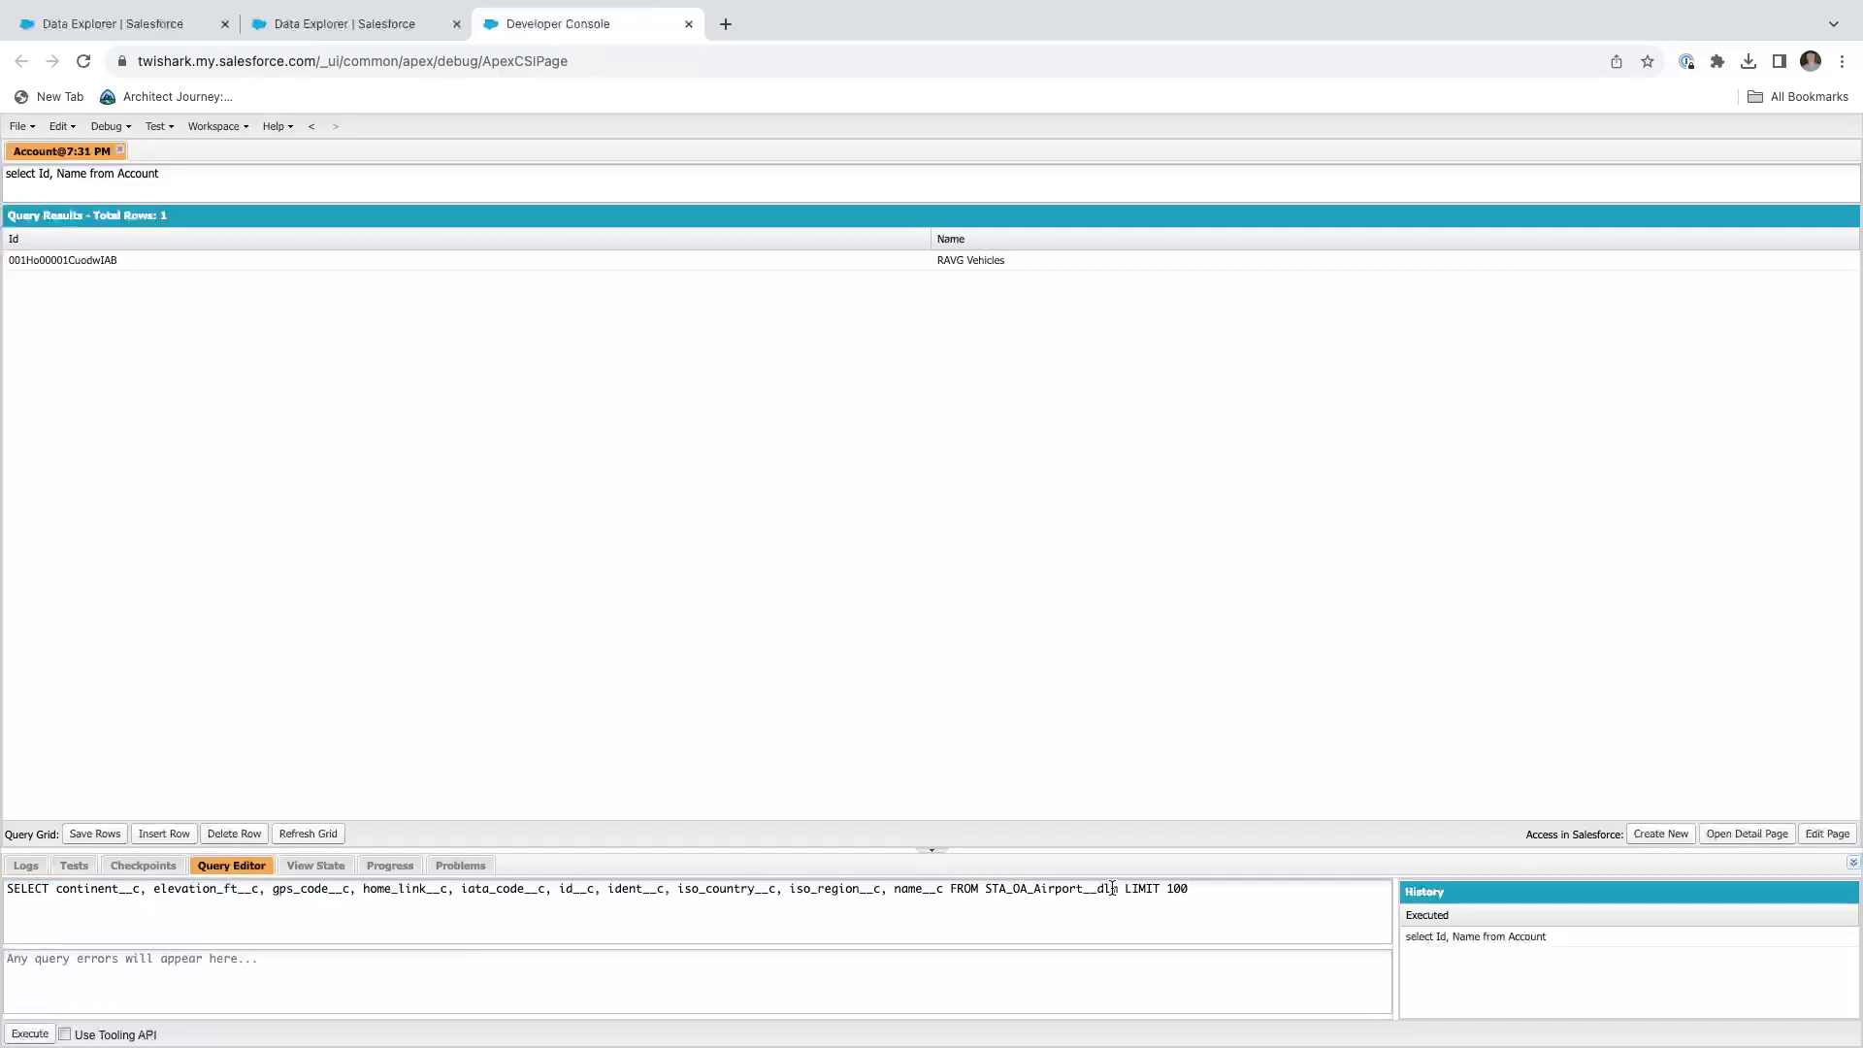
drag(1121, 888, 1100, 889)
key(super+equal)
key(super+equal)
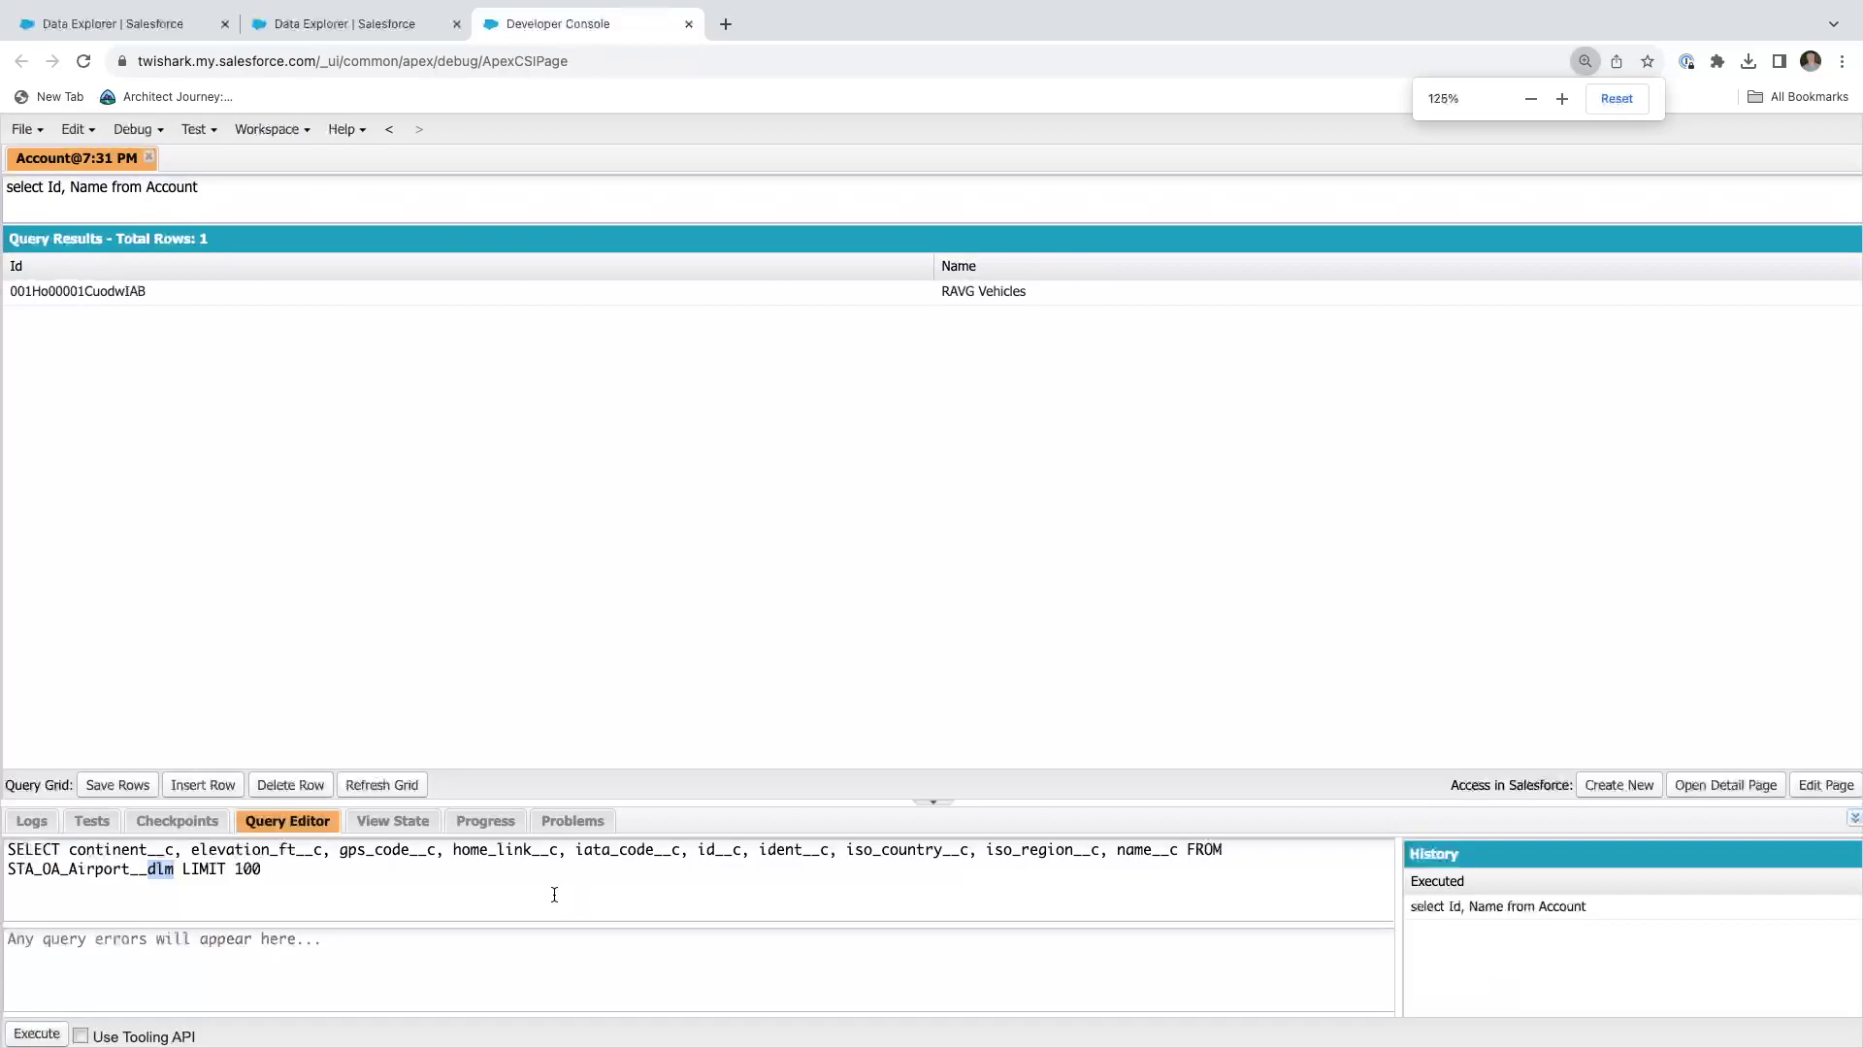
click(422, 889)
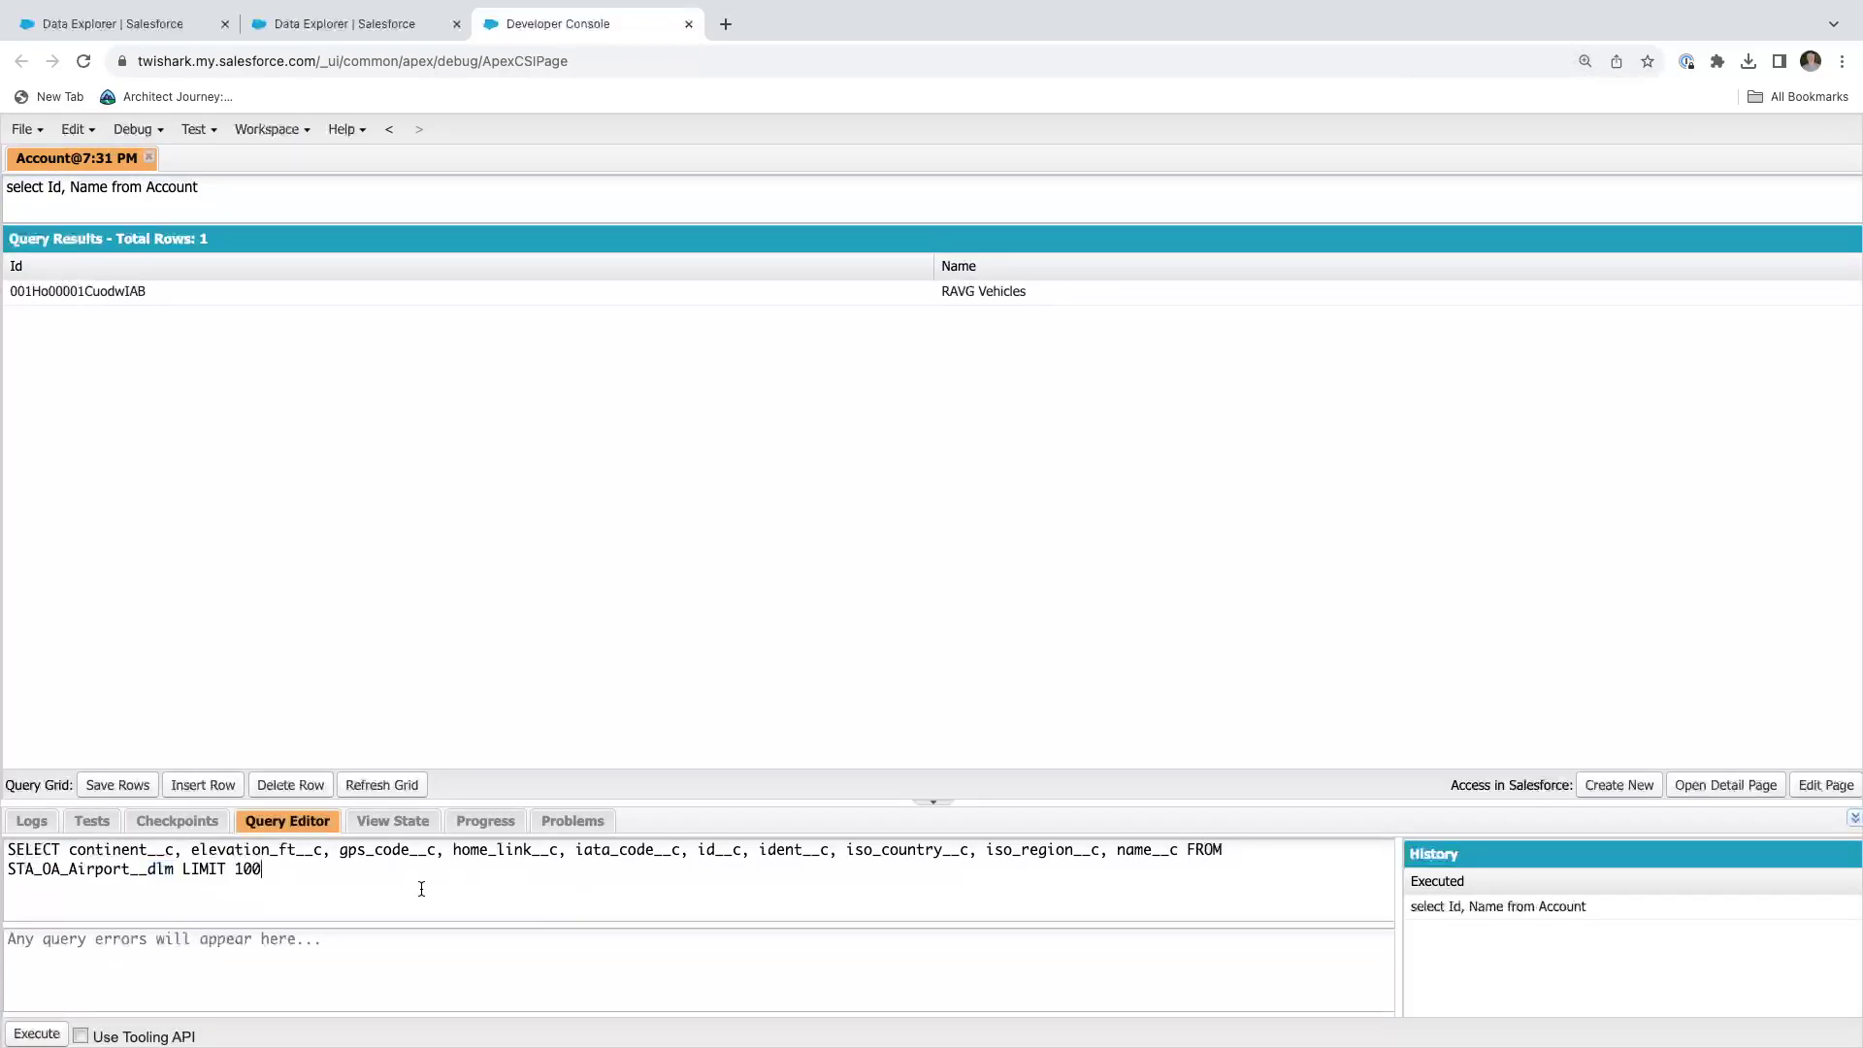
Compare the query's FROM clause with the Copy SOQL dialog in Data Explorer, then return
click(311, 29)
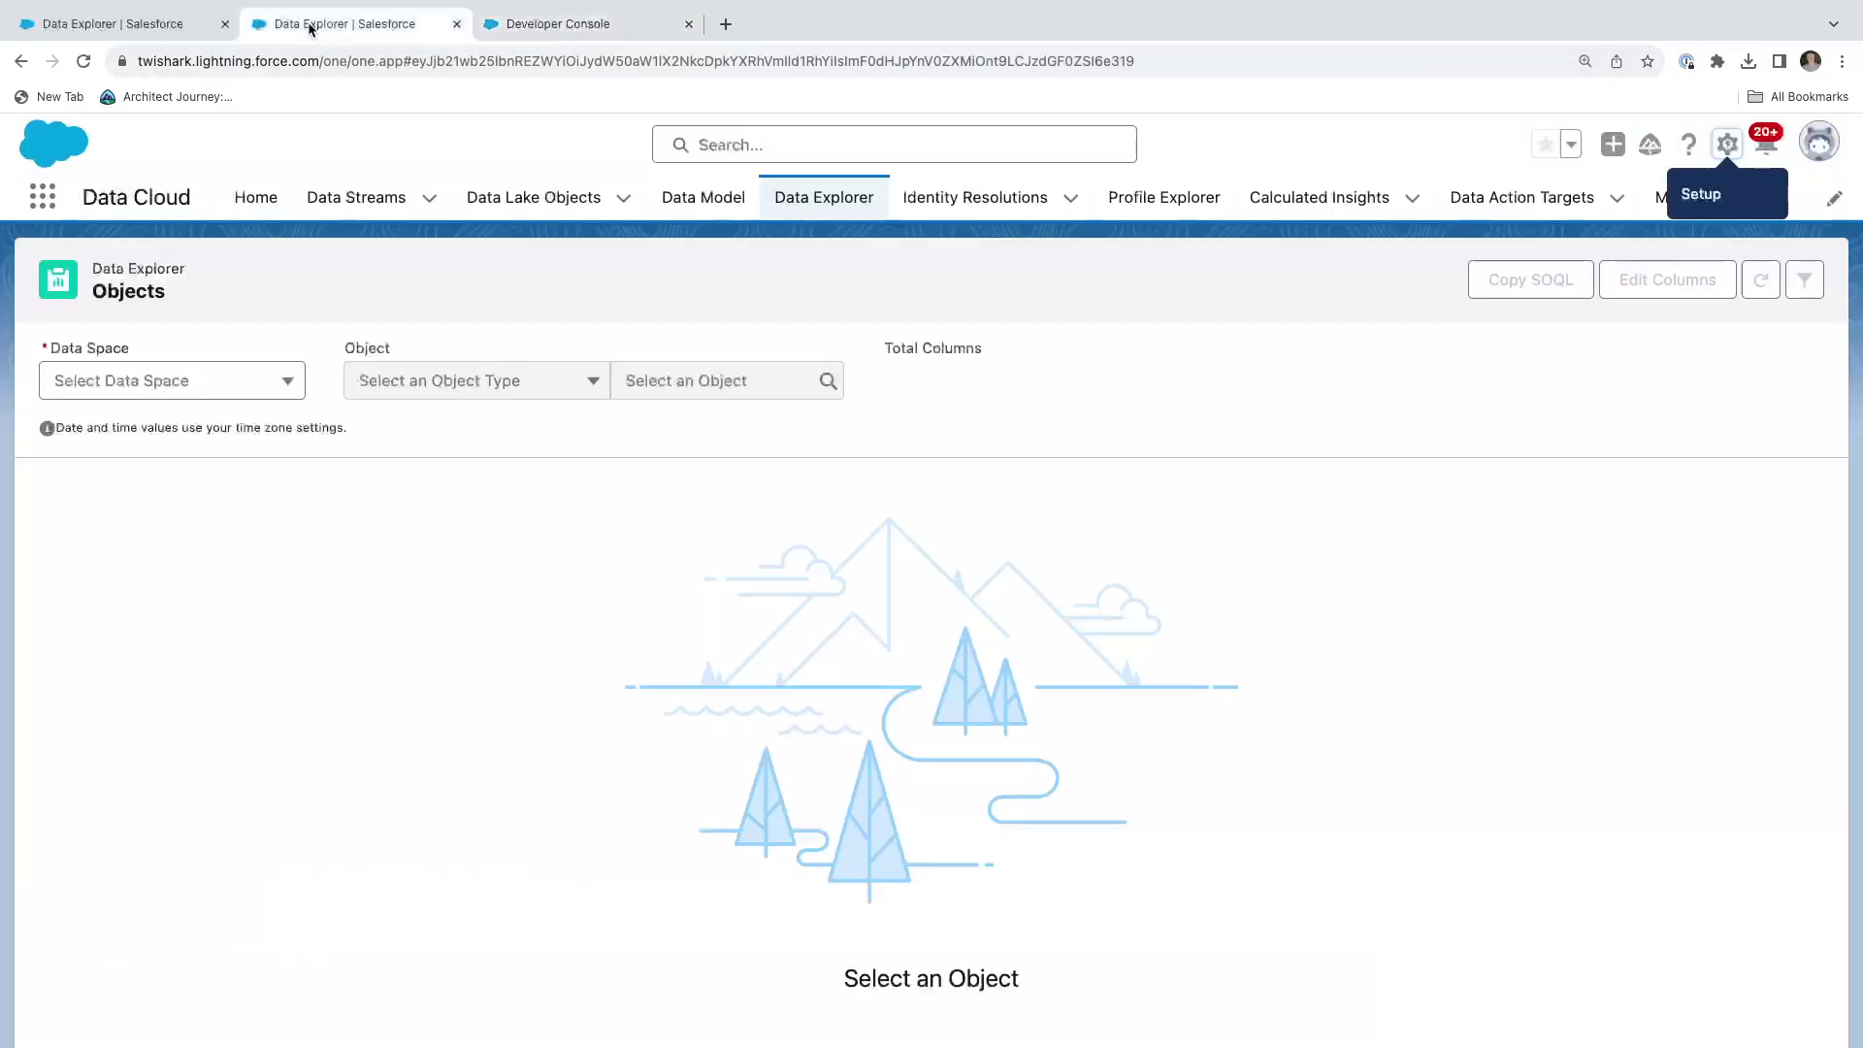
click(121, 23)
drag(1241, 486, 948, 486)
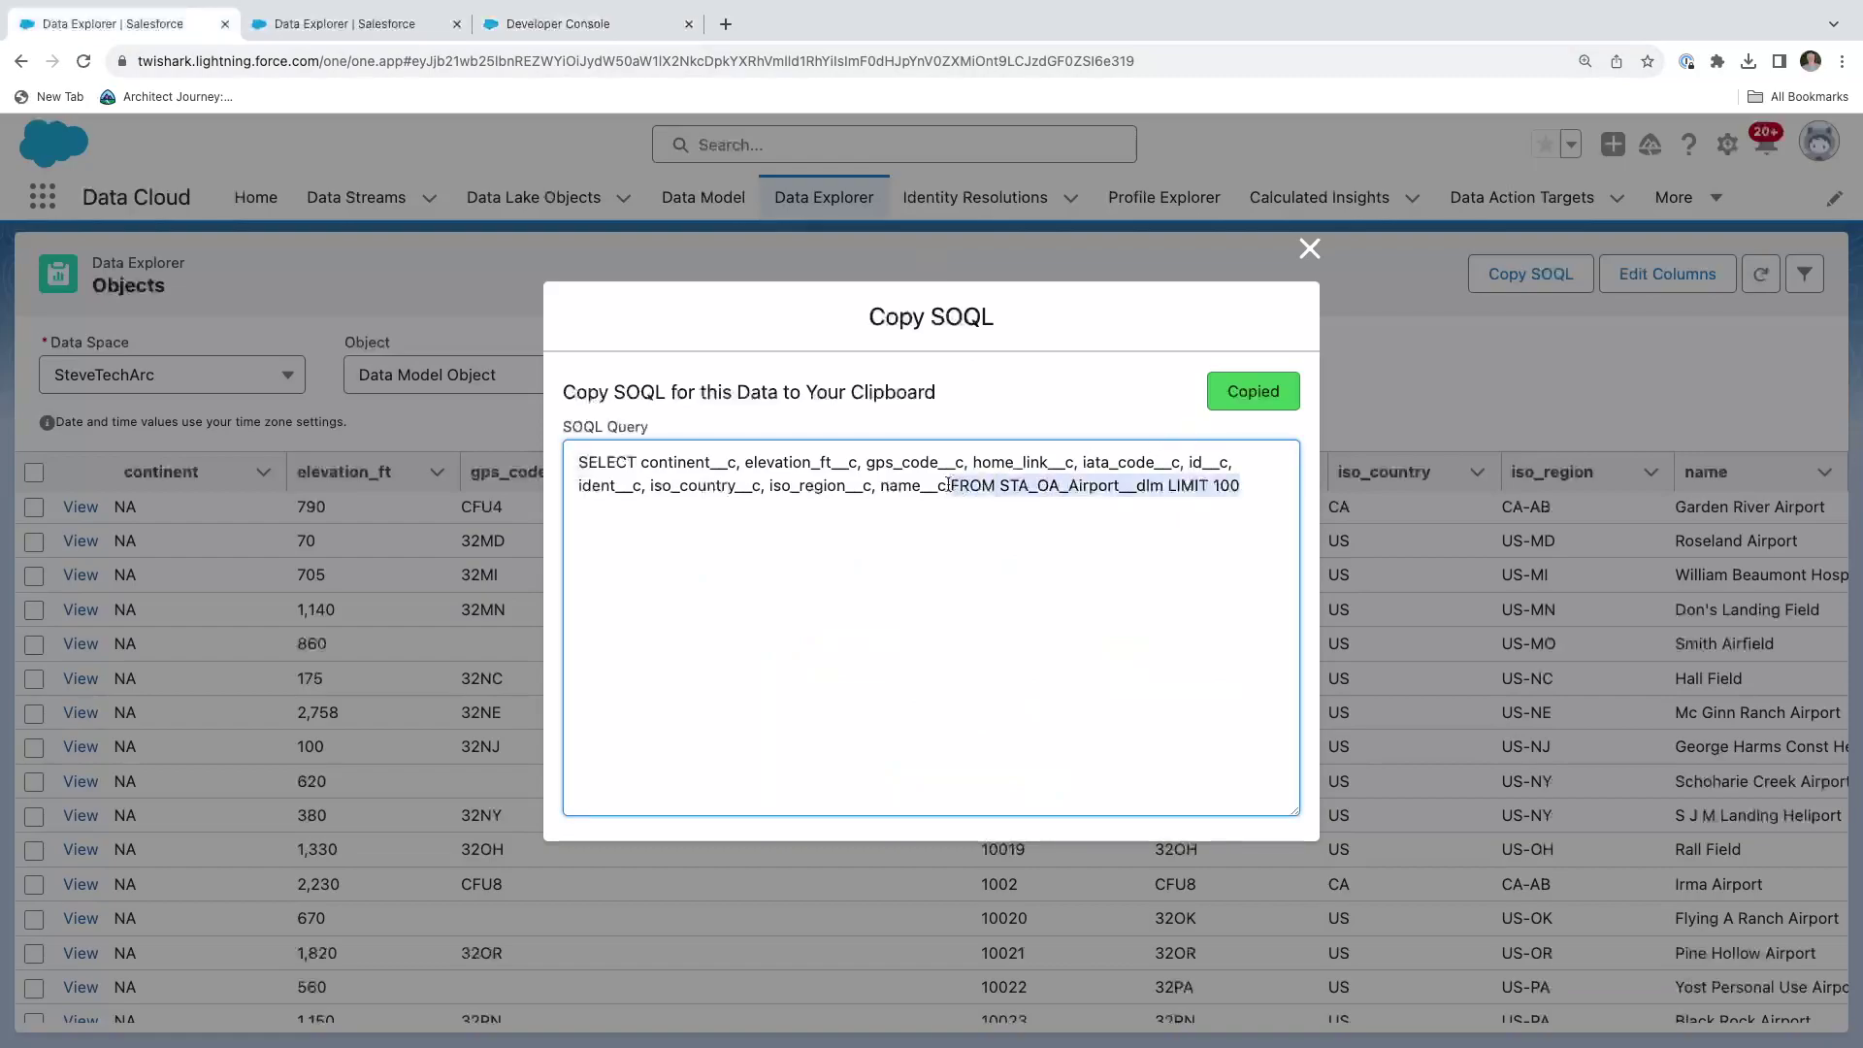
click(623, 23)
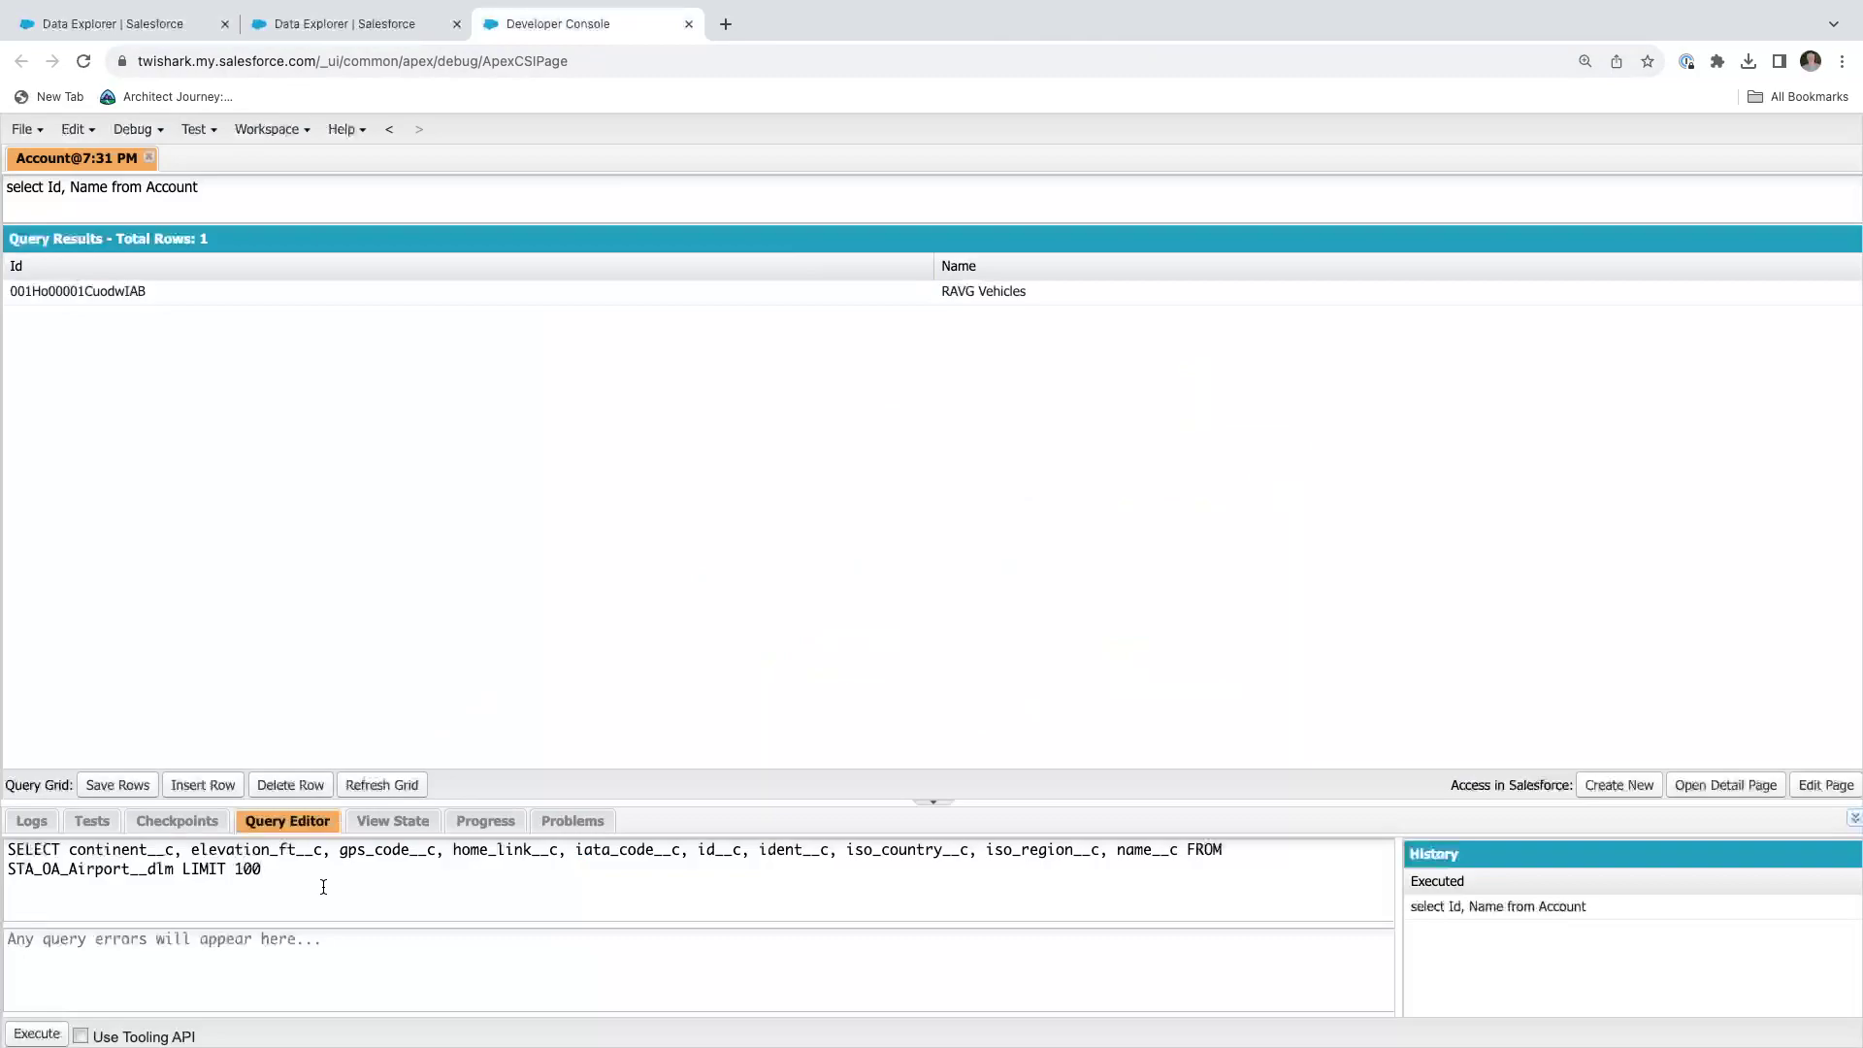
Run the STA_OA_Airport__dlm query and review the 100 returned rows
click(37, 1033)
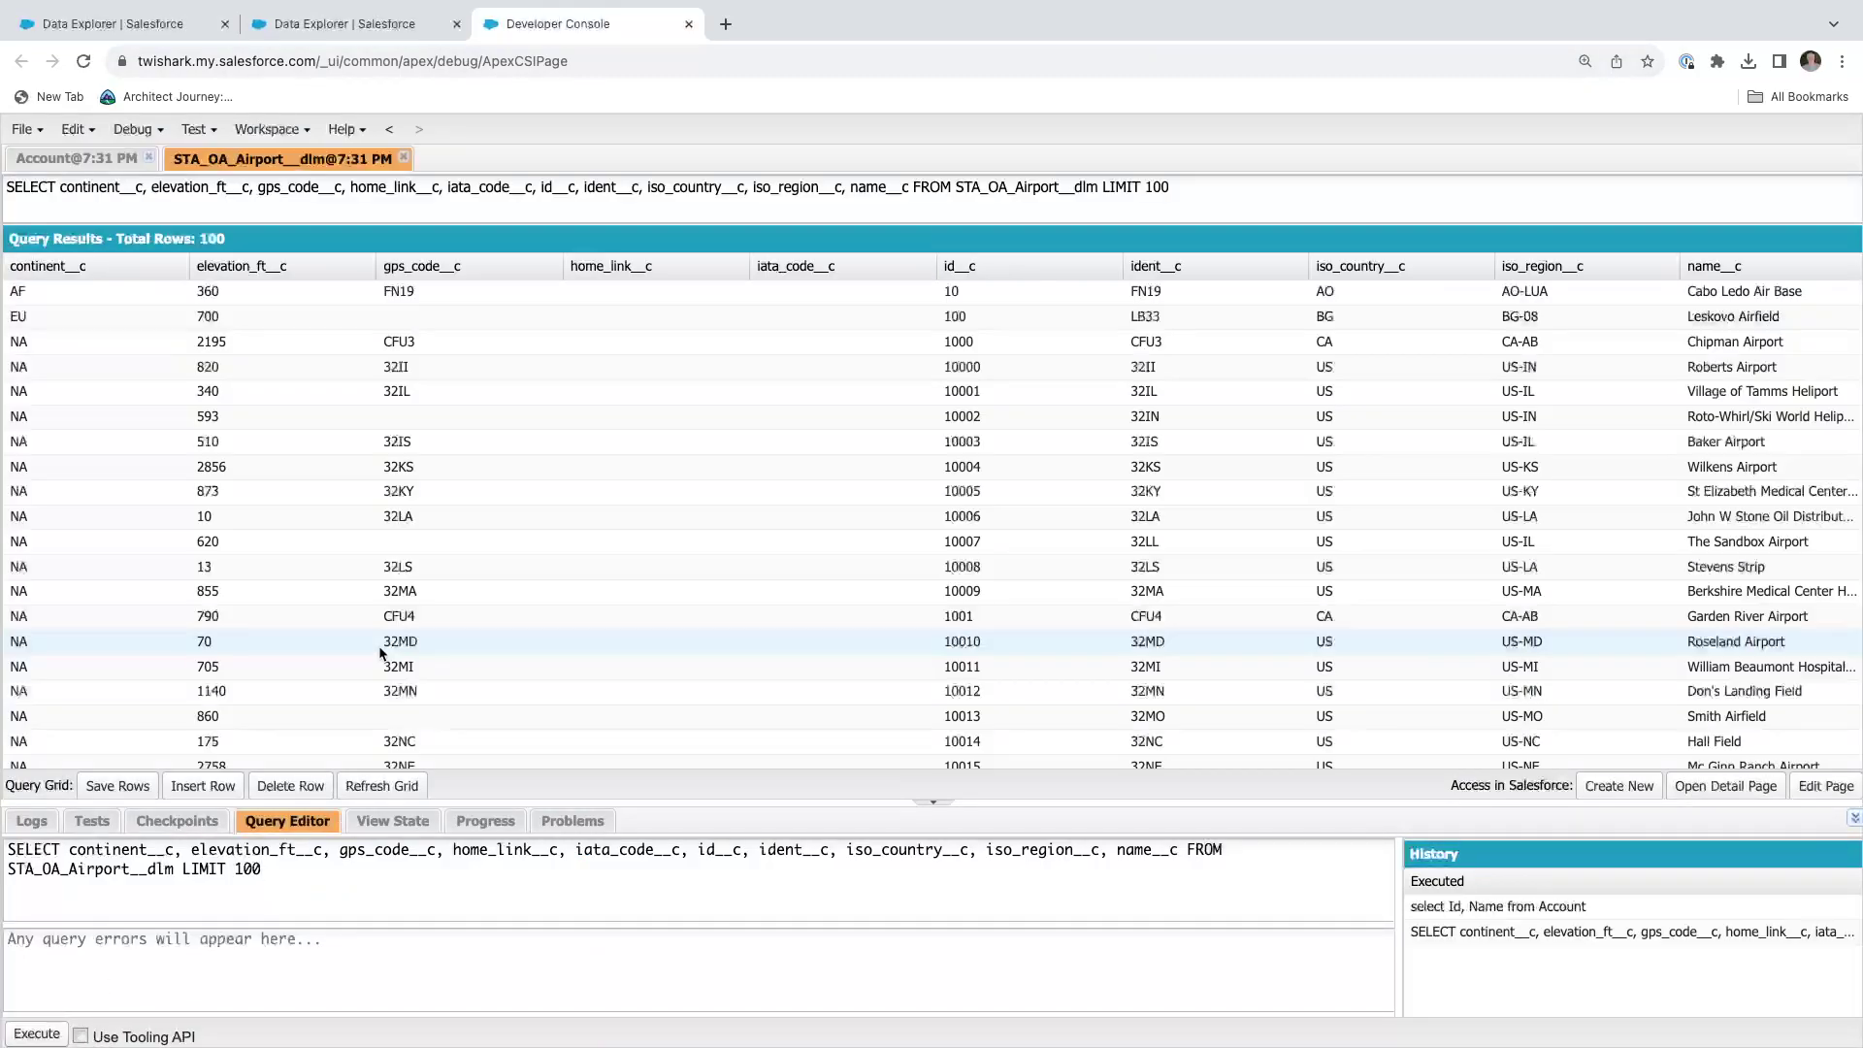
scroll(603, 503, down, 15)
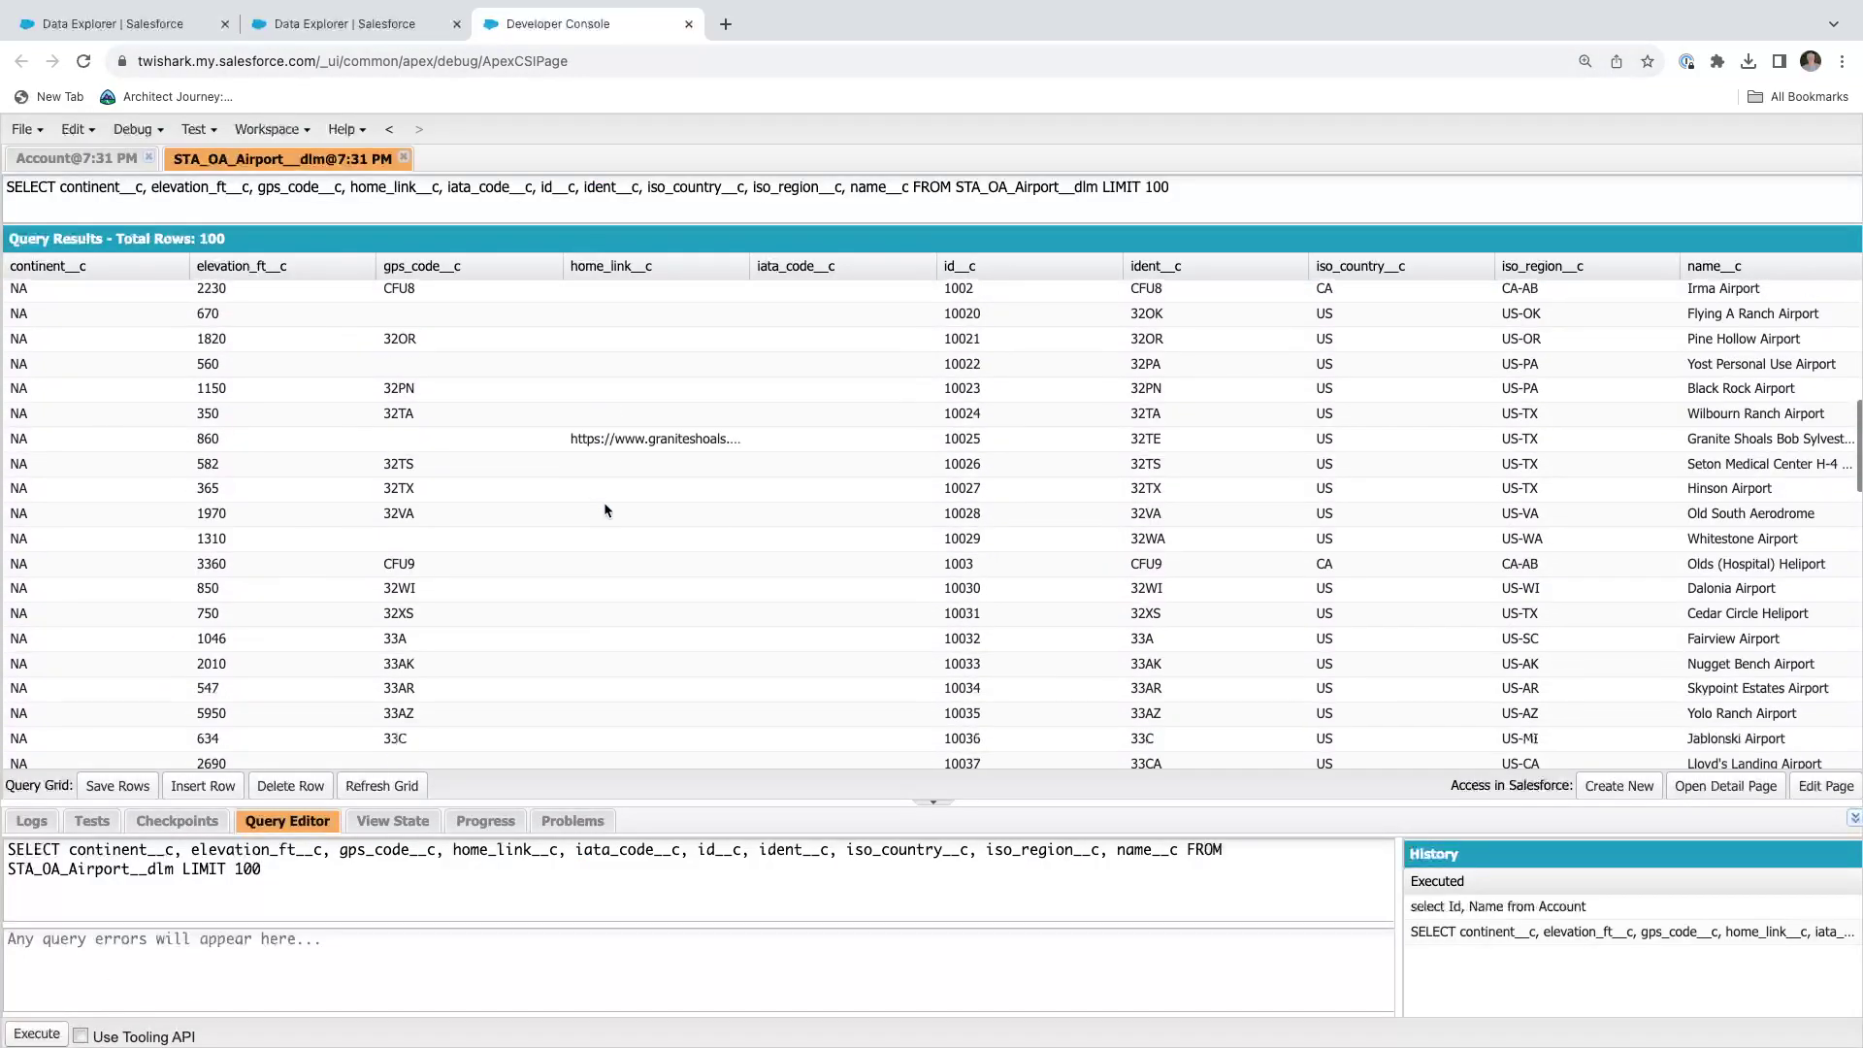
scroll(604, 503, down, 4)
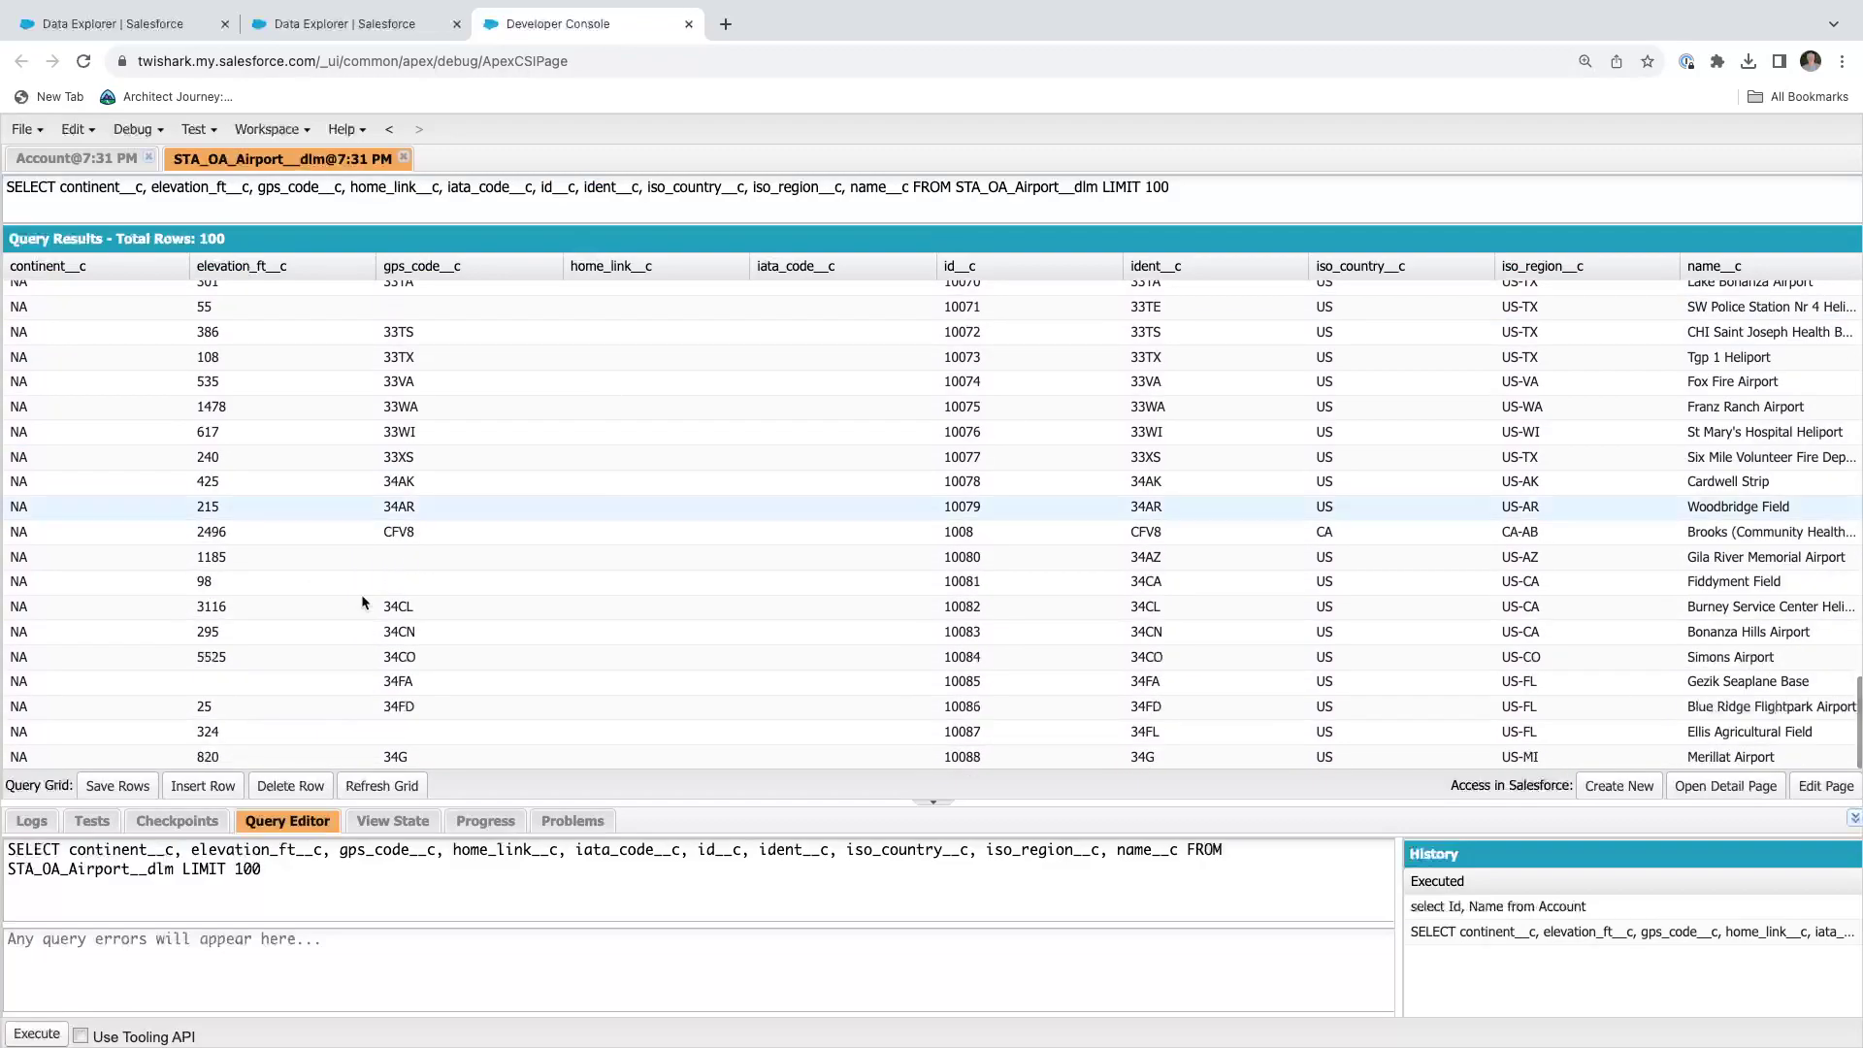
Change the query's LIMIT from 100 to 200 and rerun it, returning 200 airport rows
double_click(246, 869)
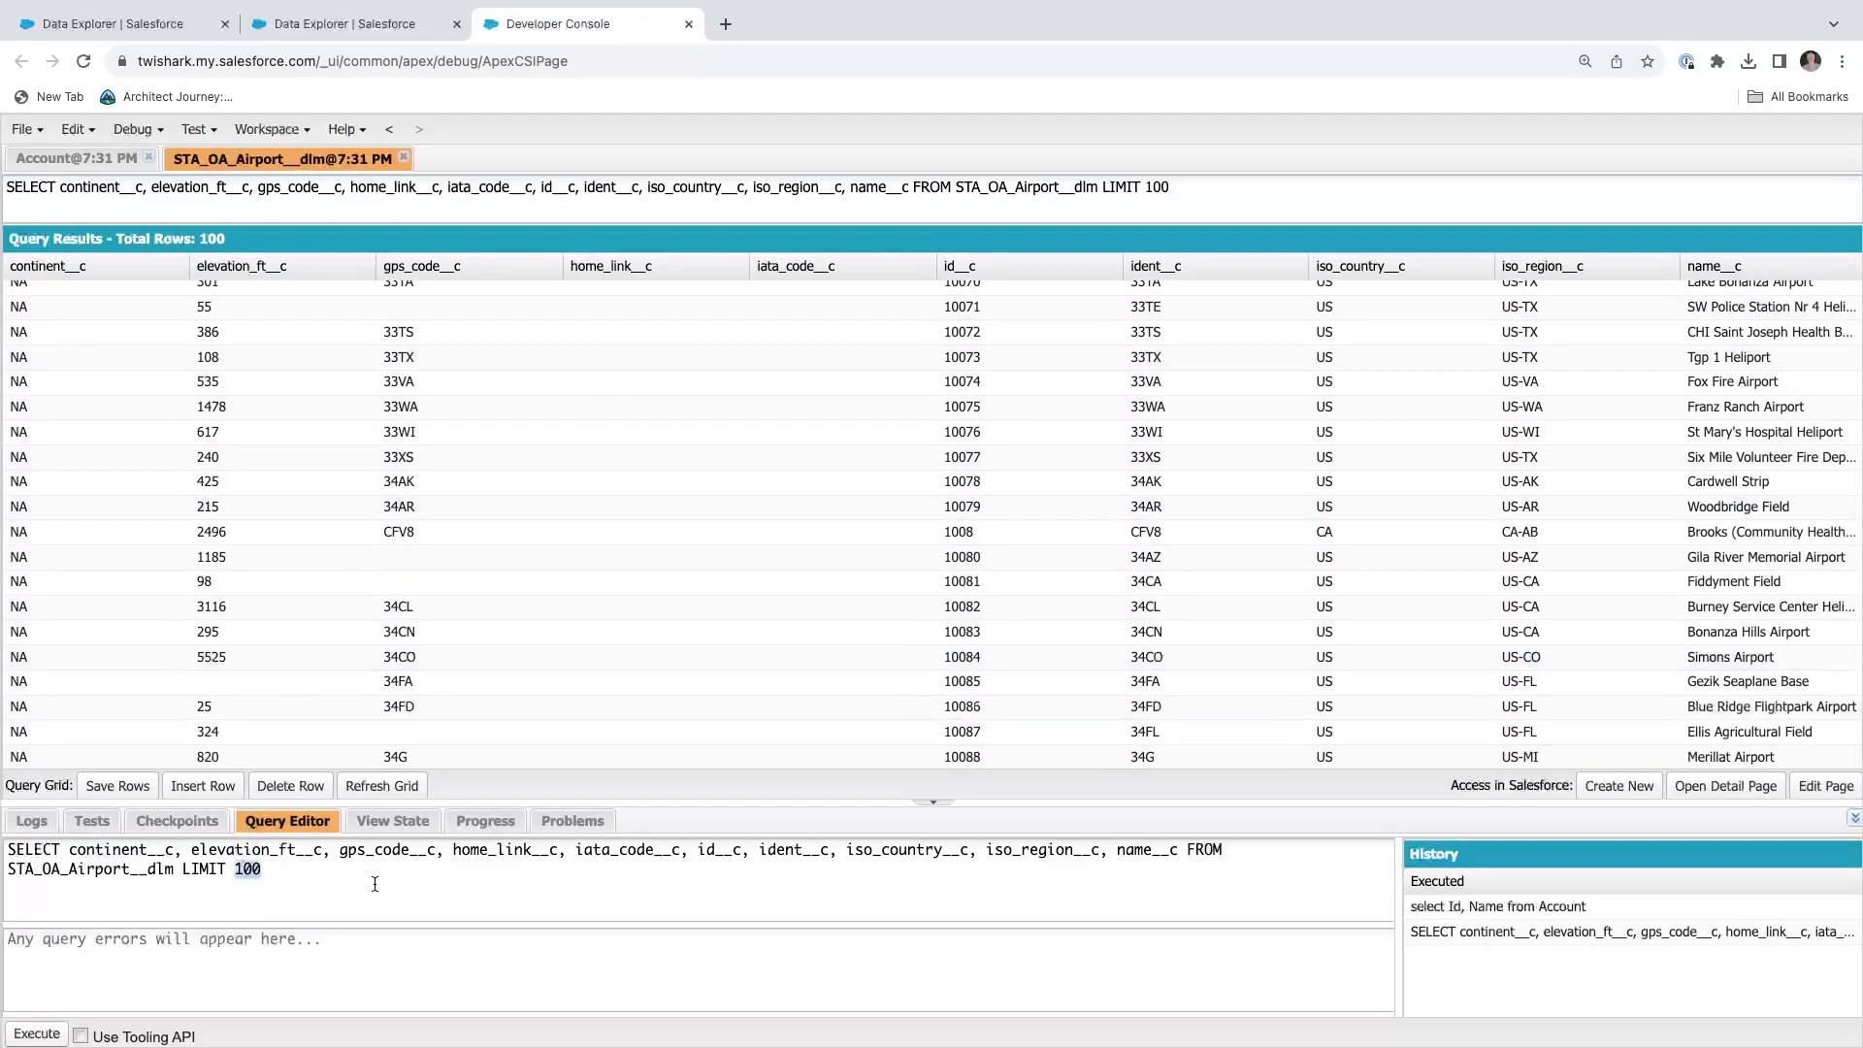
text(200)
click(36, 1033)
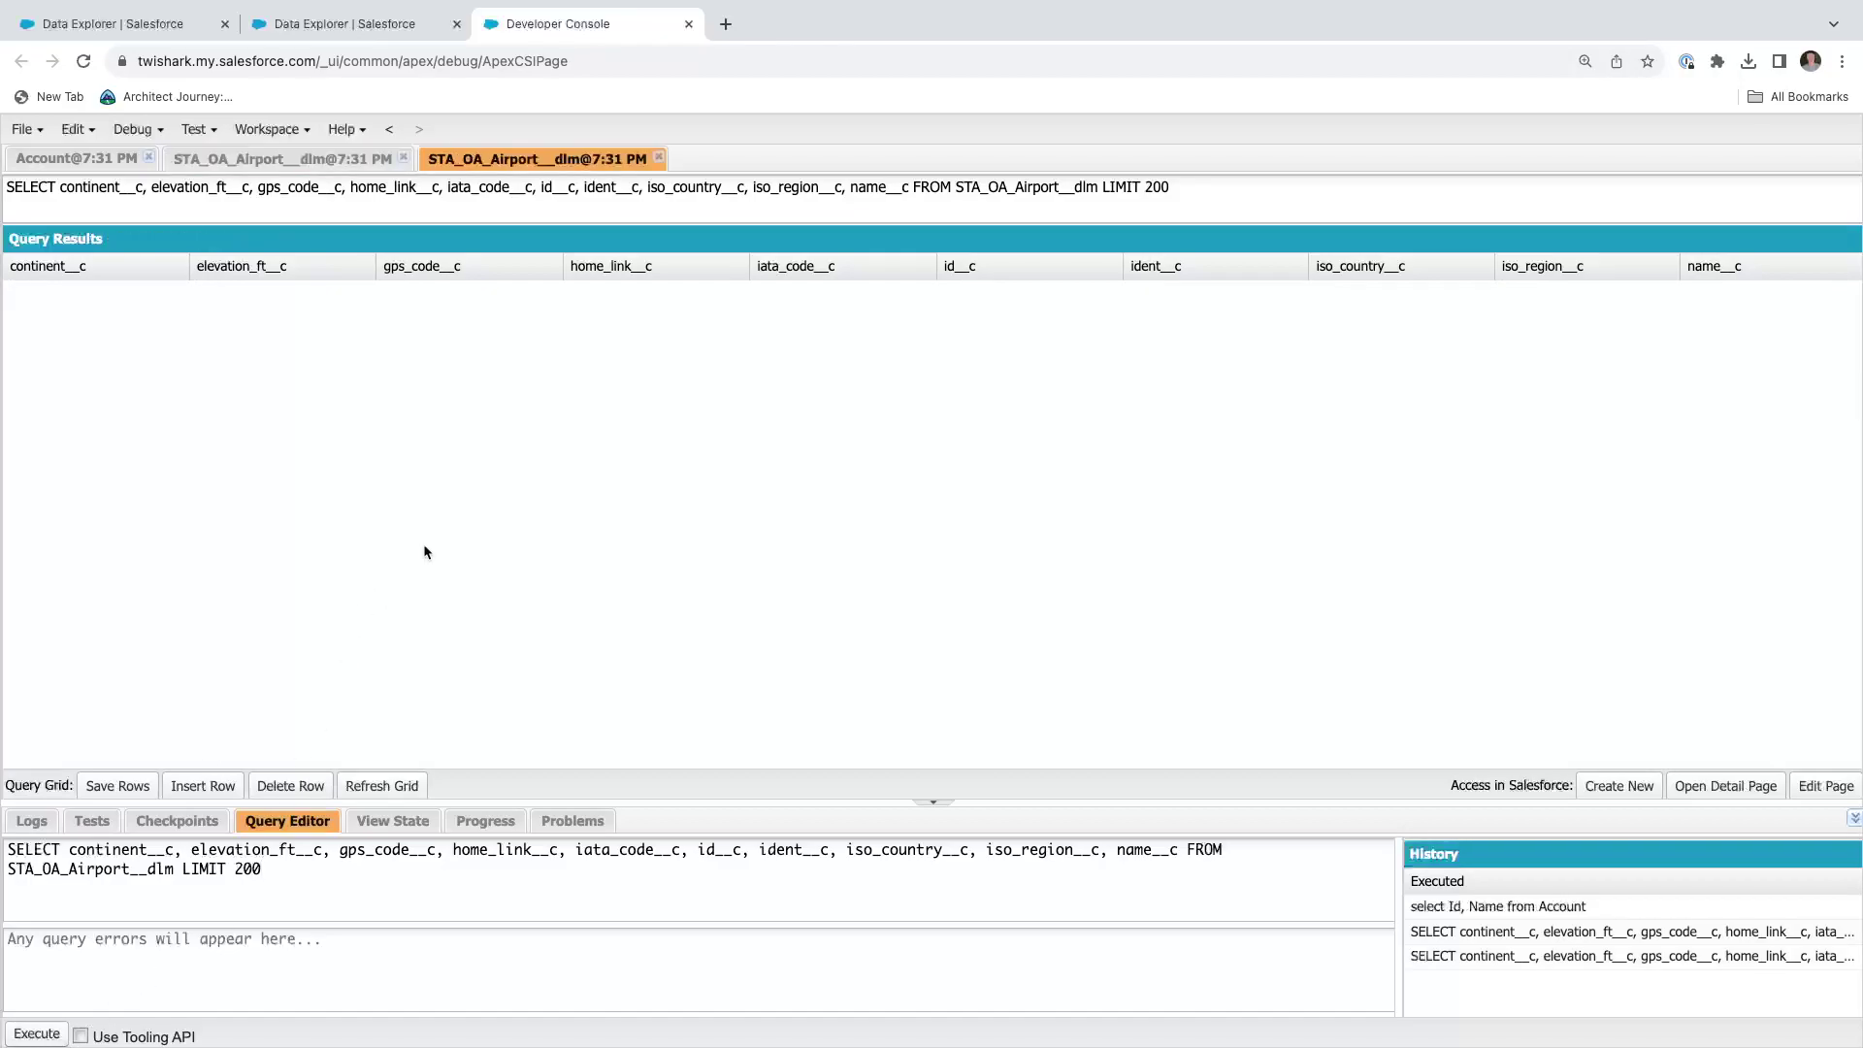
scroll(424, 551, down, 10)
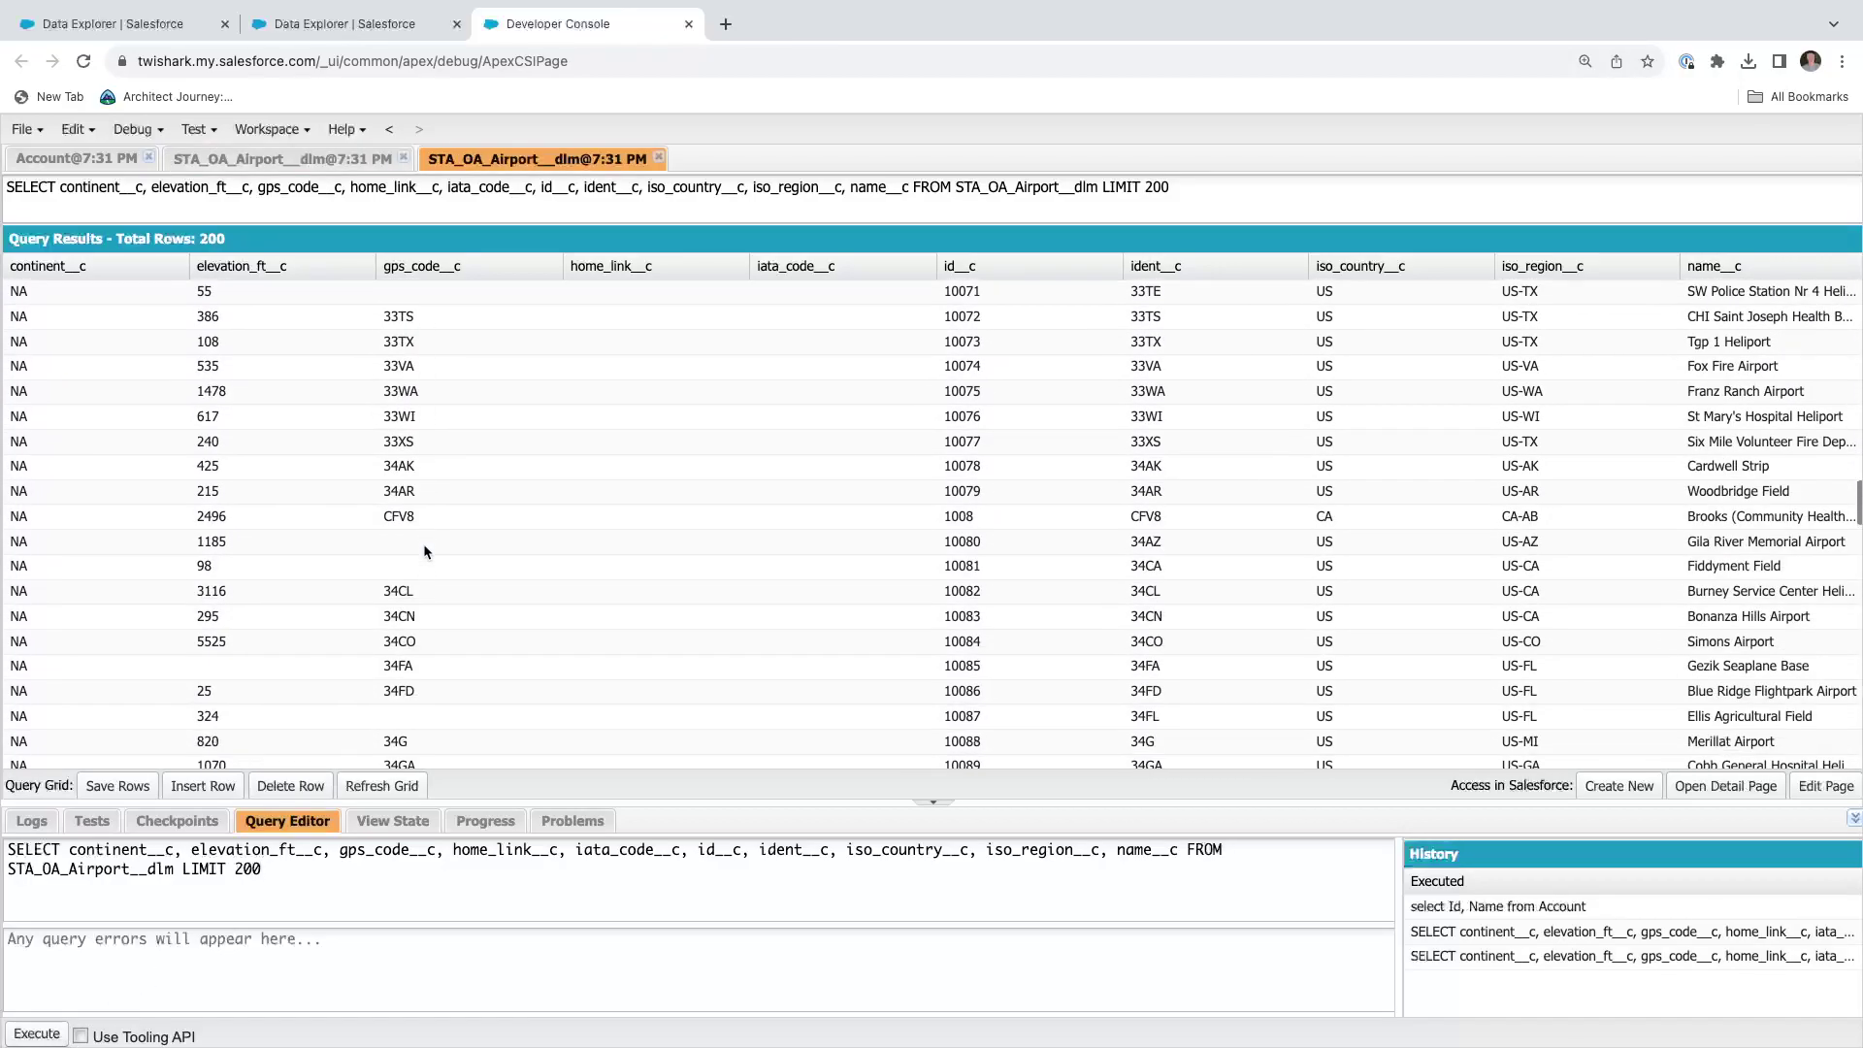
scroll(424, 551, down, 15)
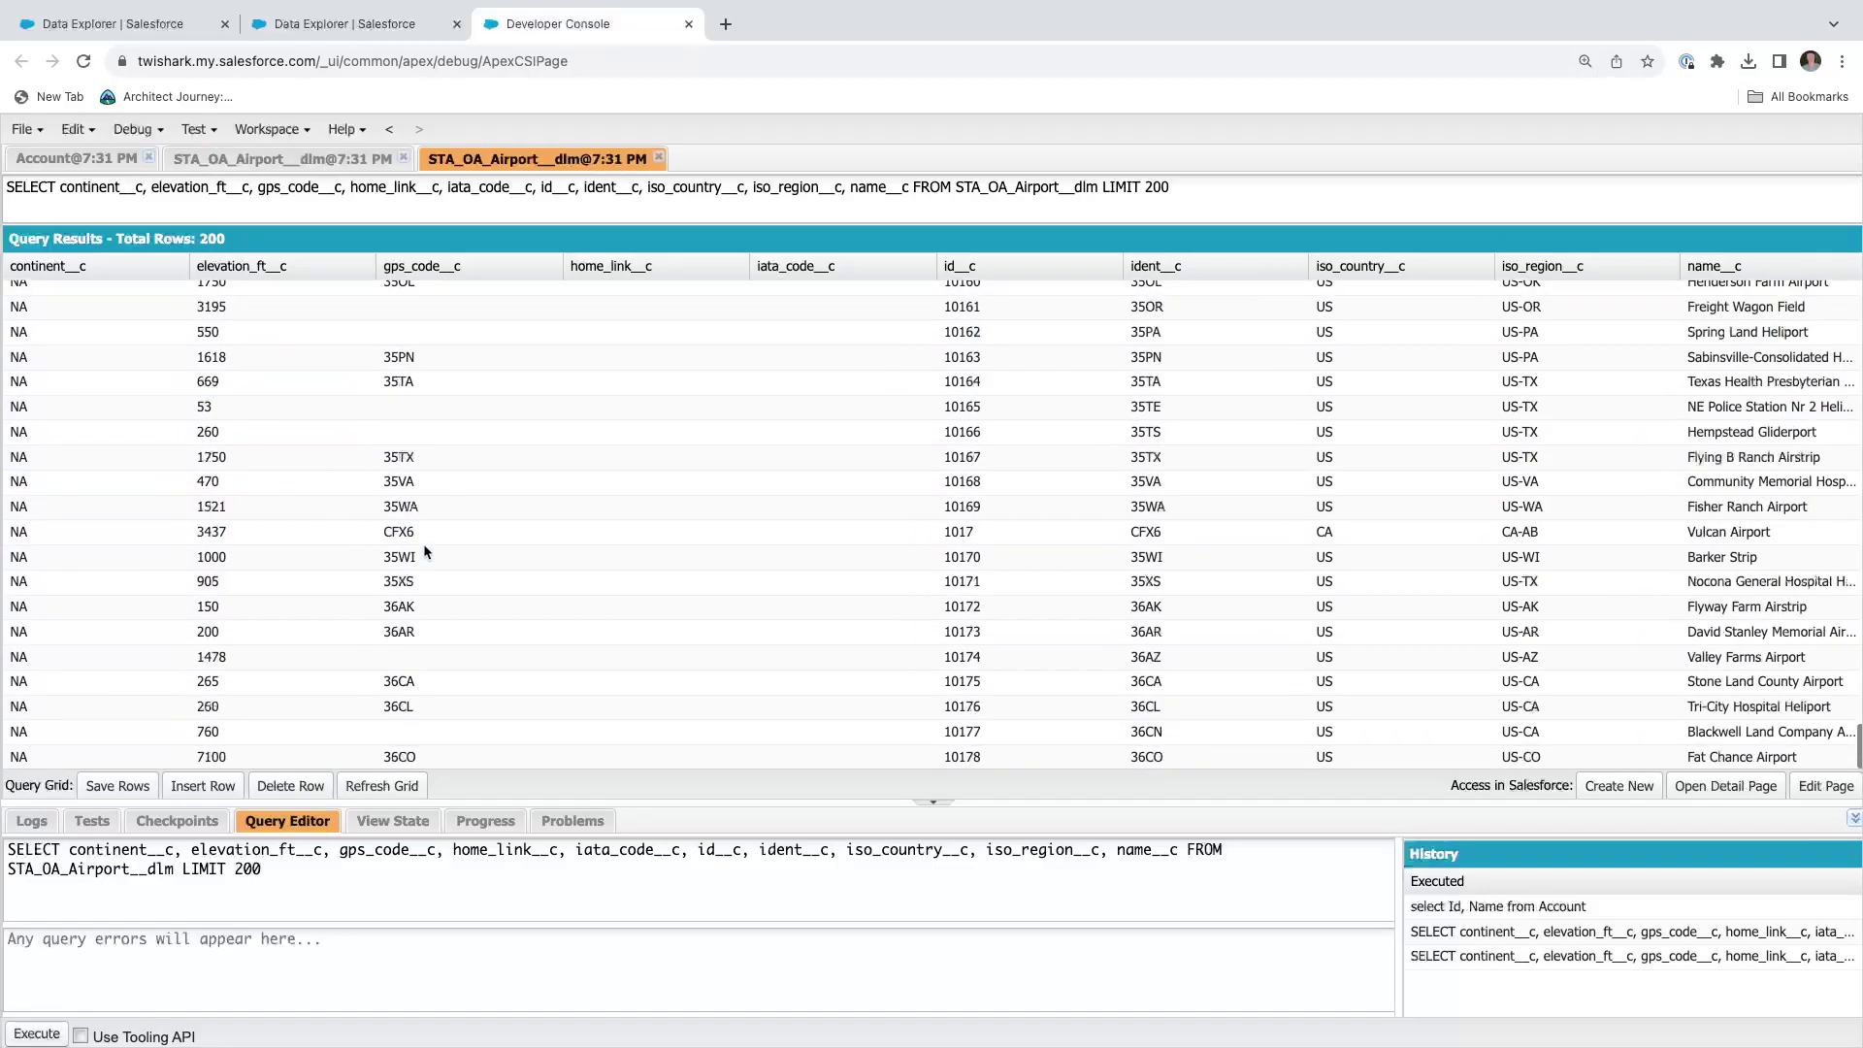
scroll(423, 543, up, 20)
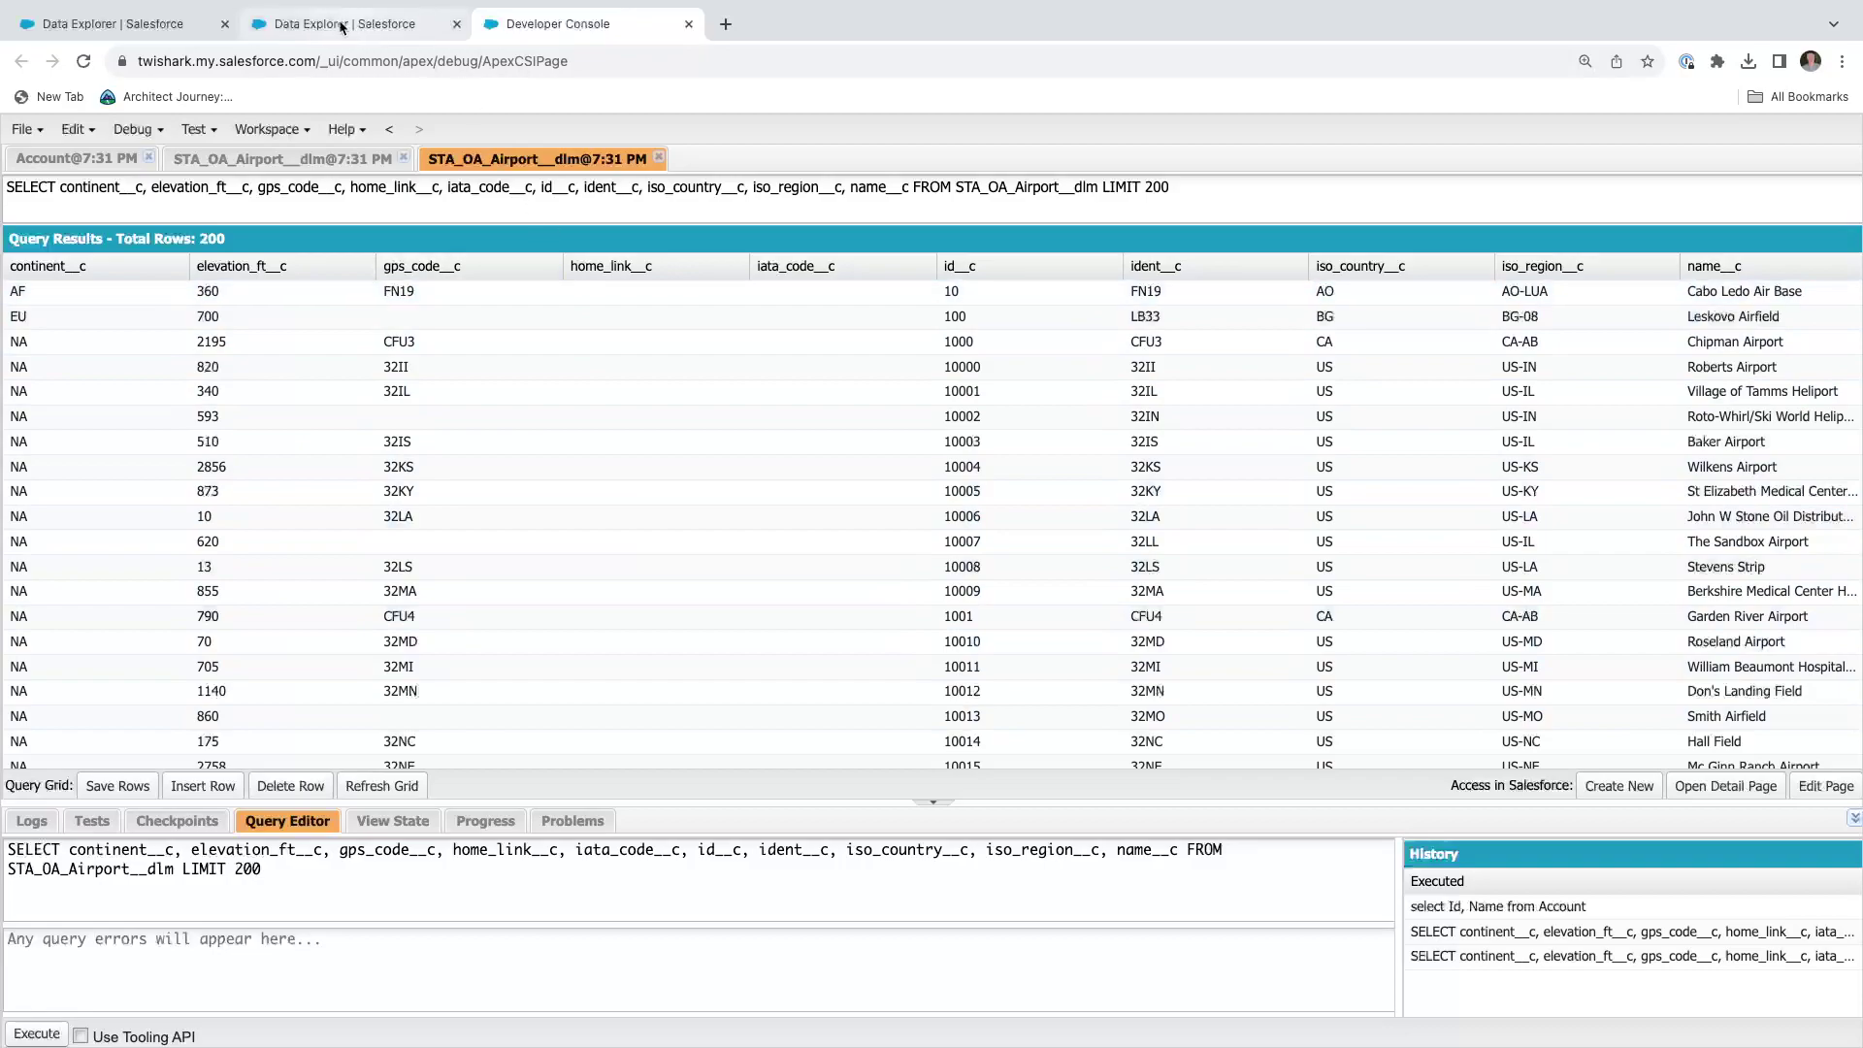
Look back at the copied SOQL query, then return to the Developer Console results
click(78, 30)
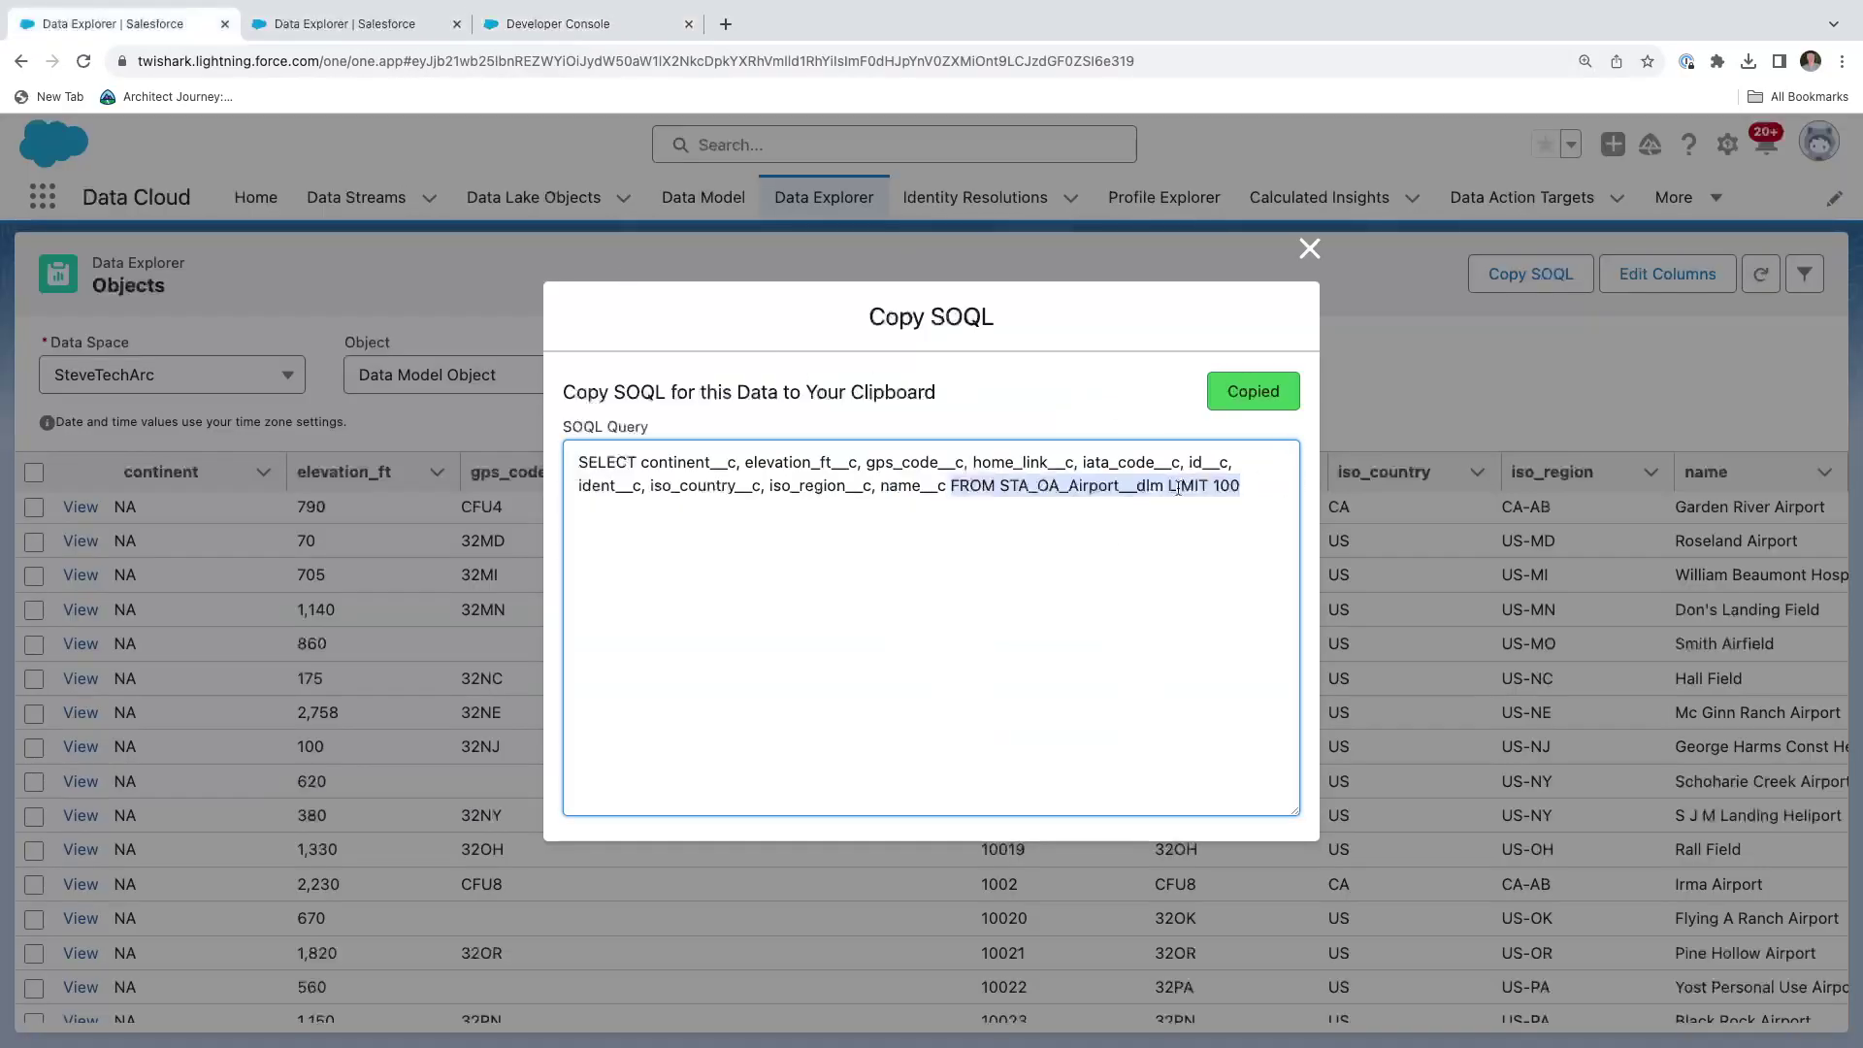
click(553, 24)
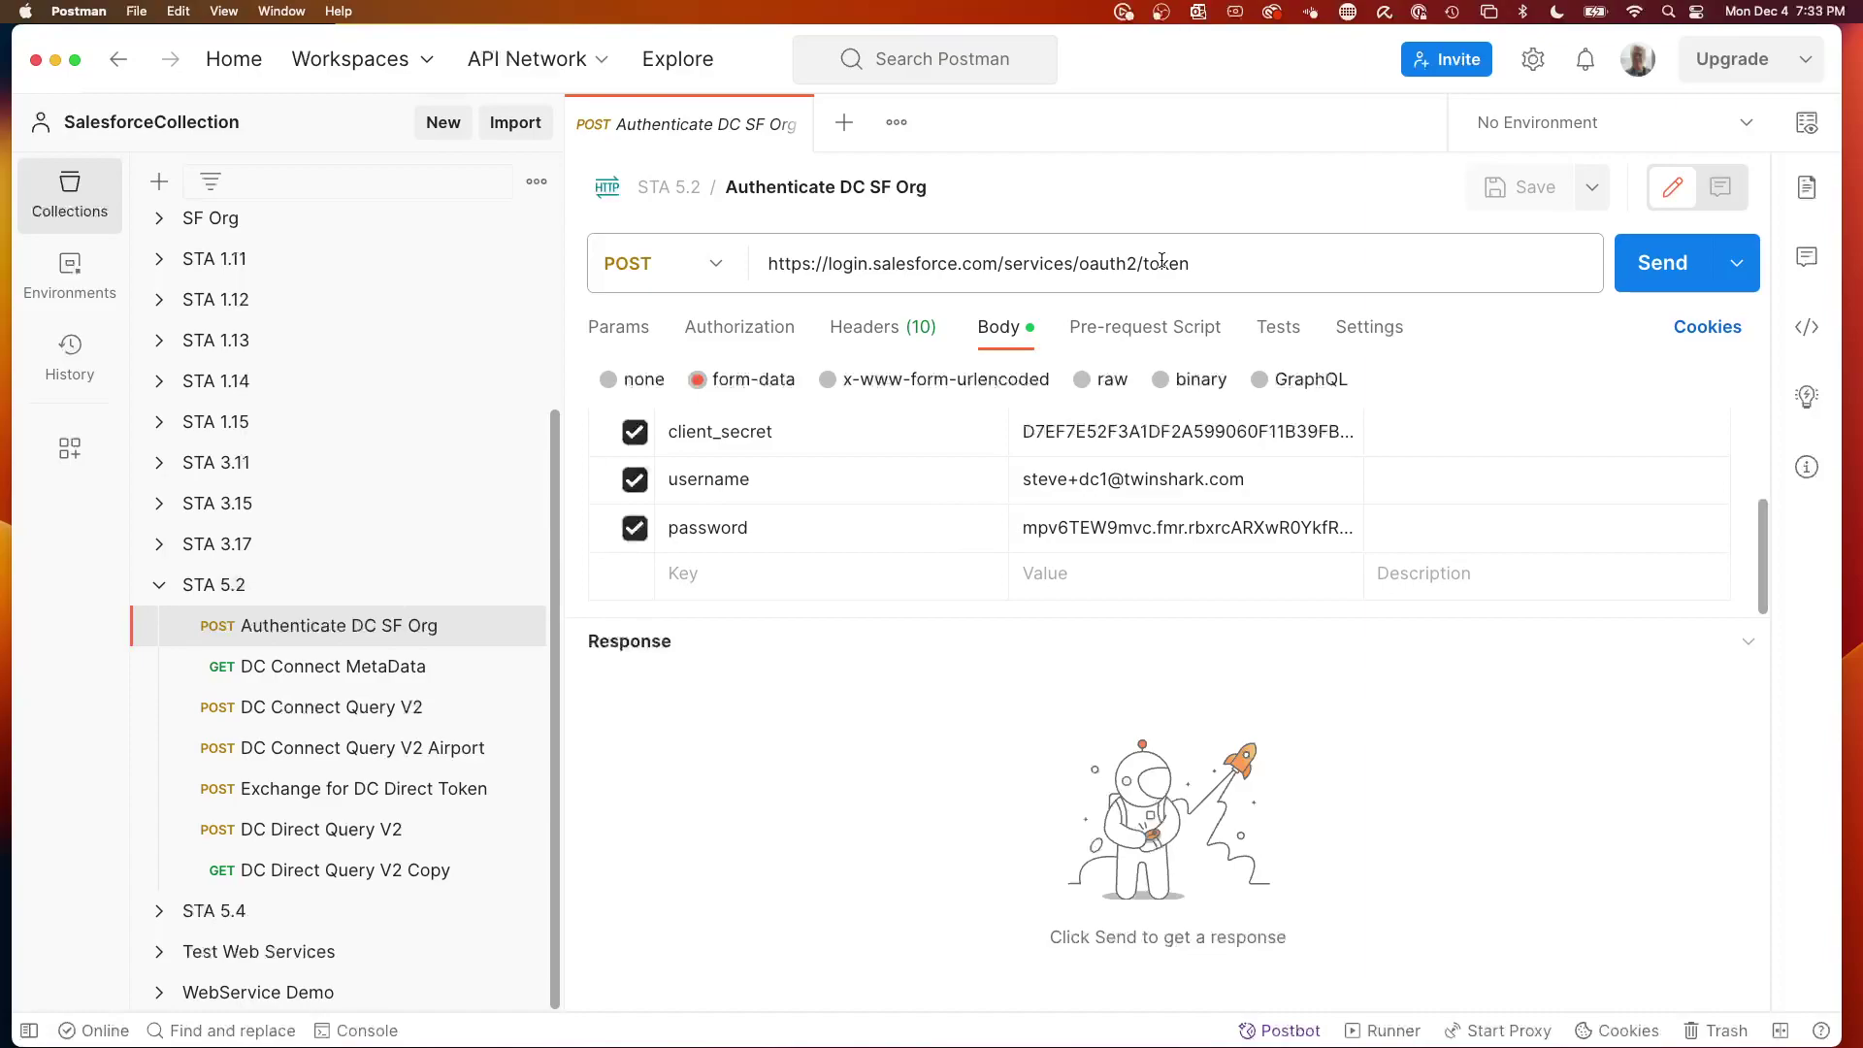
Send the Authenticate DC SF Org token request and copy the returned access_token value
click(1671, 271)
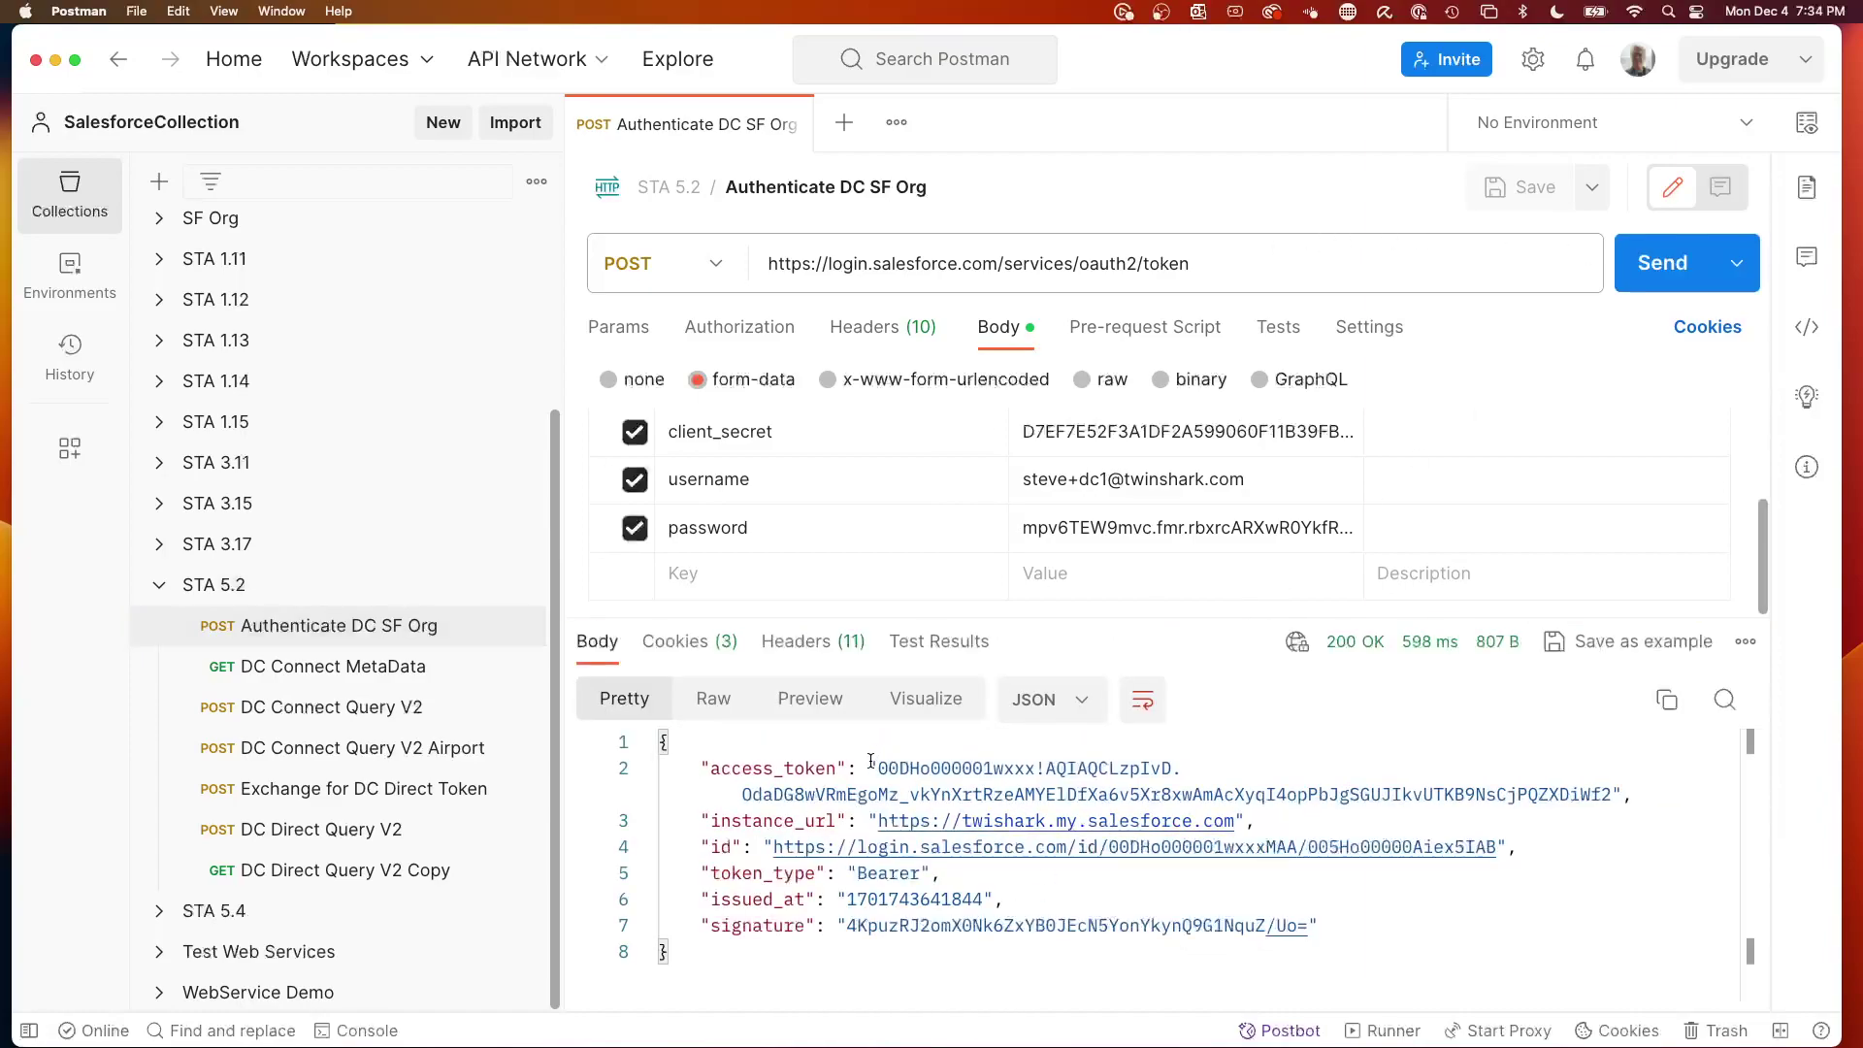
drag(876, 766, 1611, 801)
key(super+c)
Send the DC Connect Query V2 Contact Name__c query to ssot/queryv2, getting 201 Created
click(376, 670)
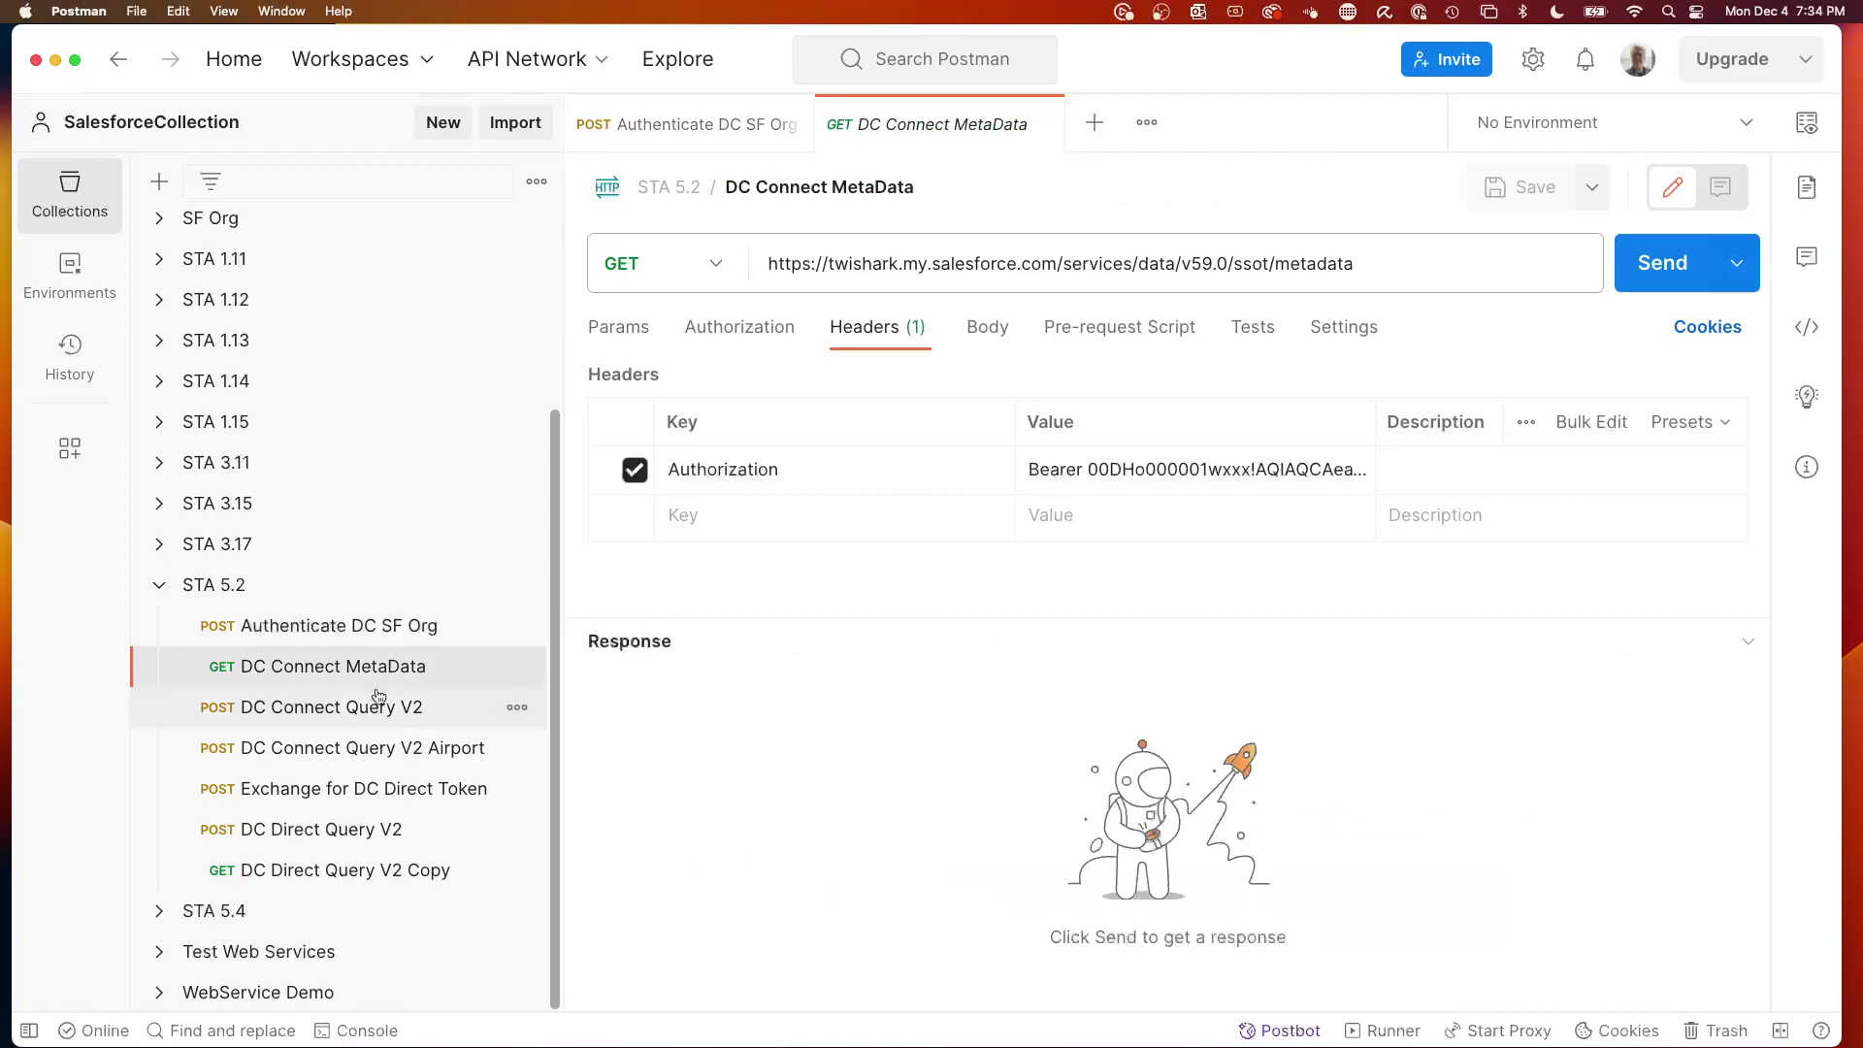
click(388, 707)
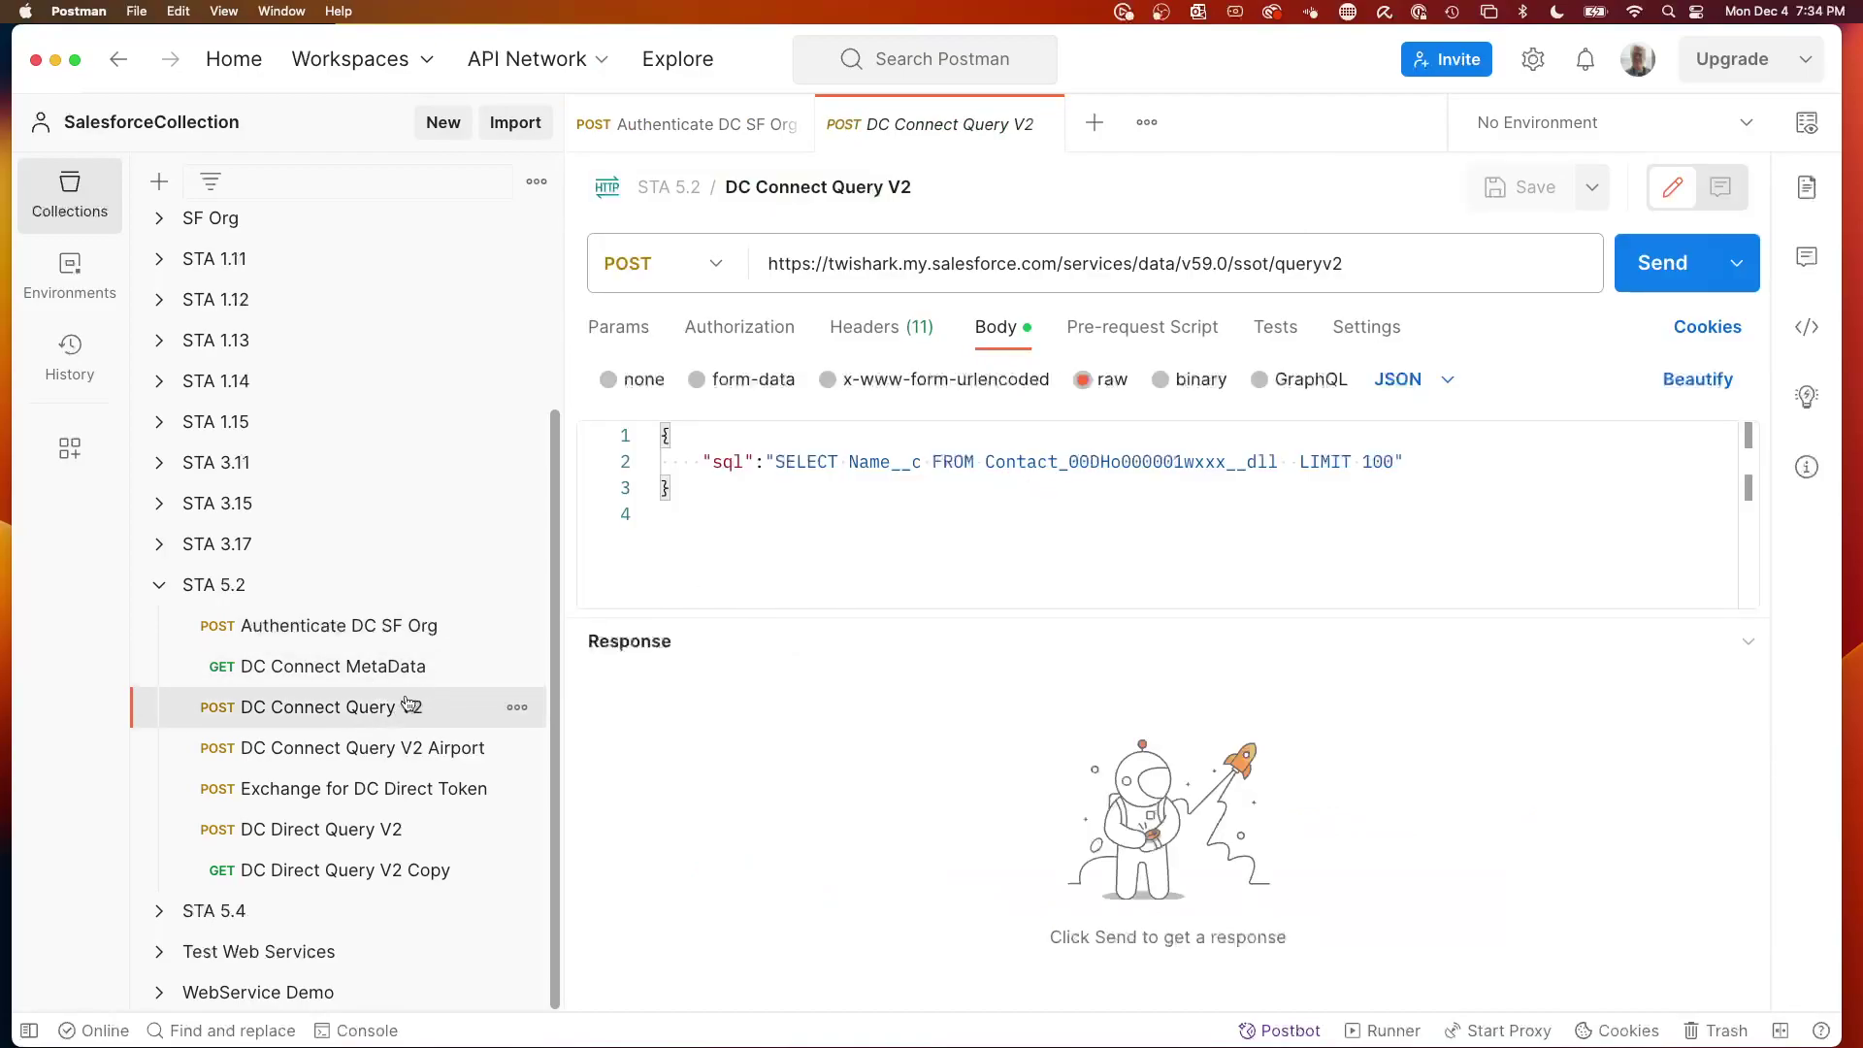
scroll(407, 730, up, 1)
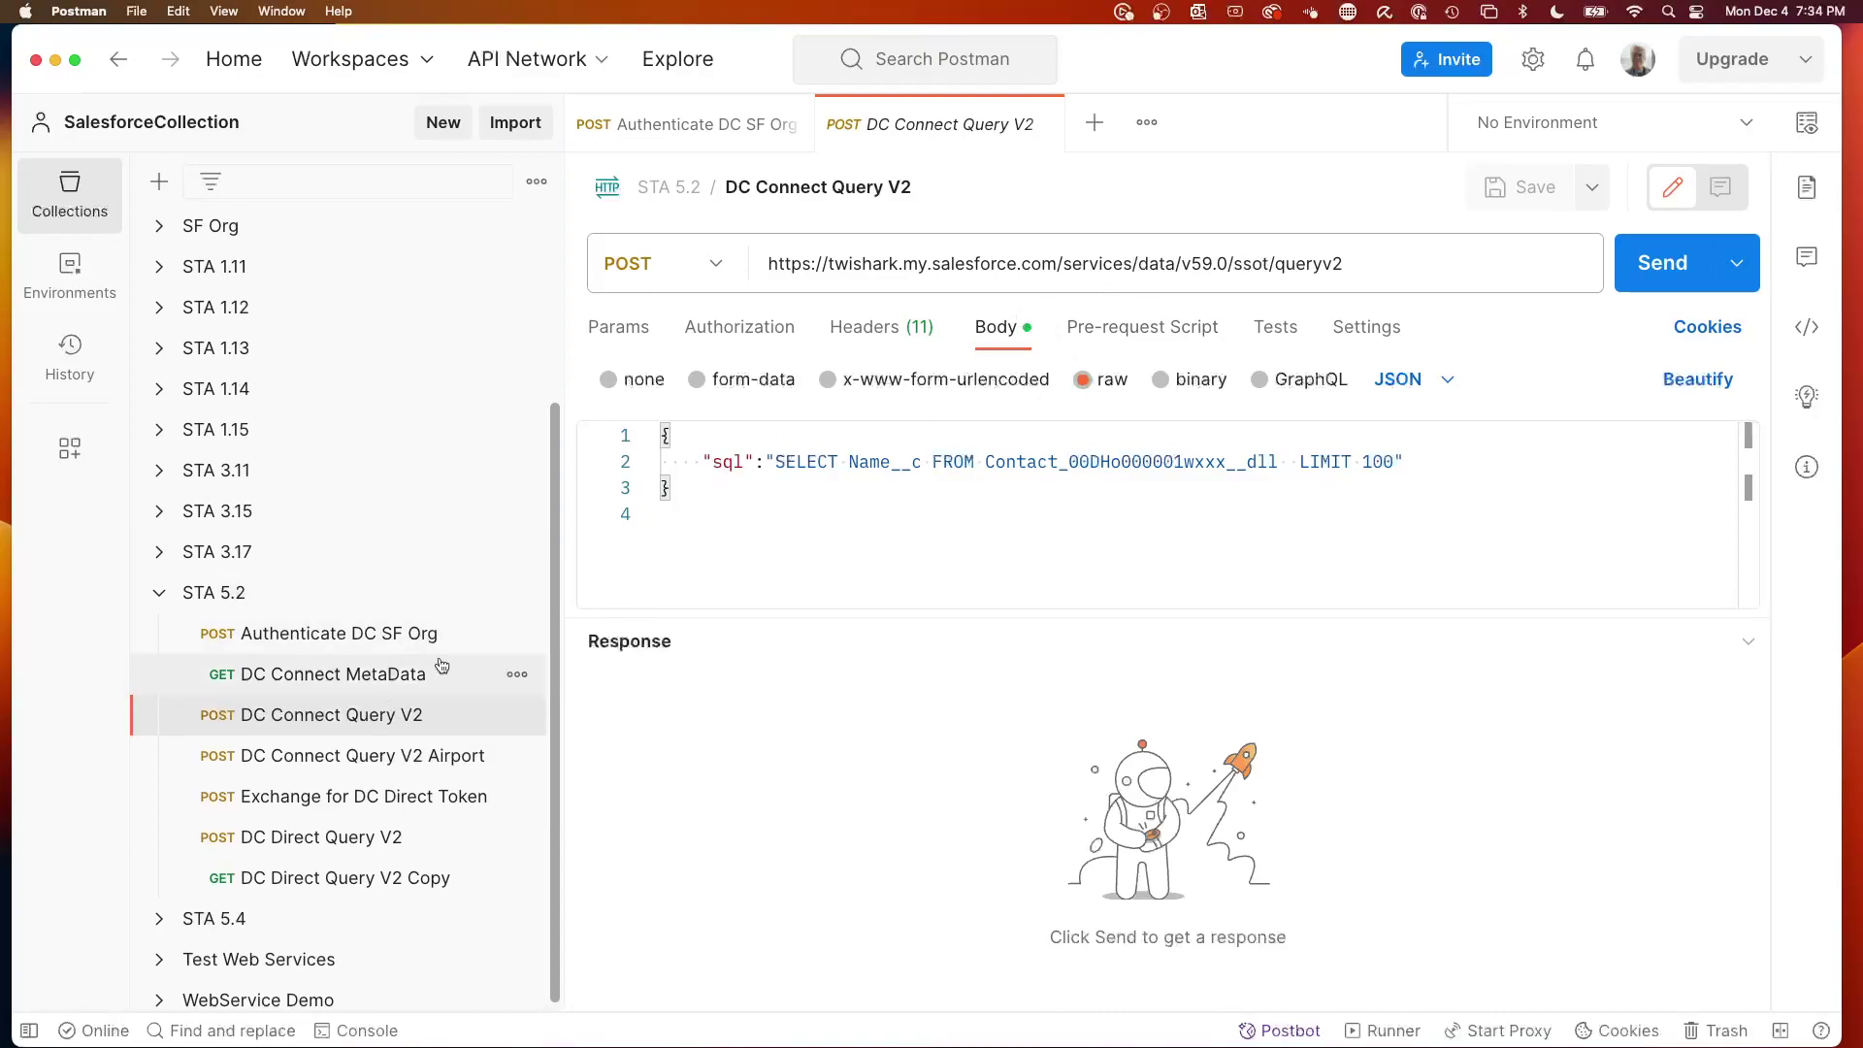
double_click(1249, 264)
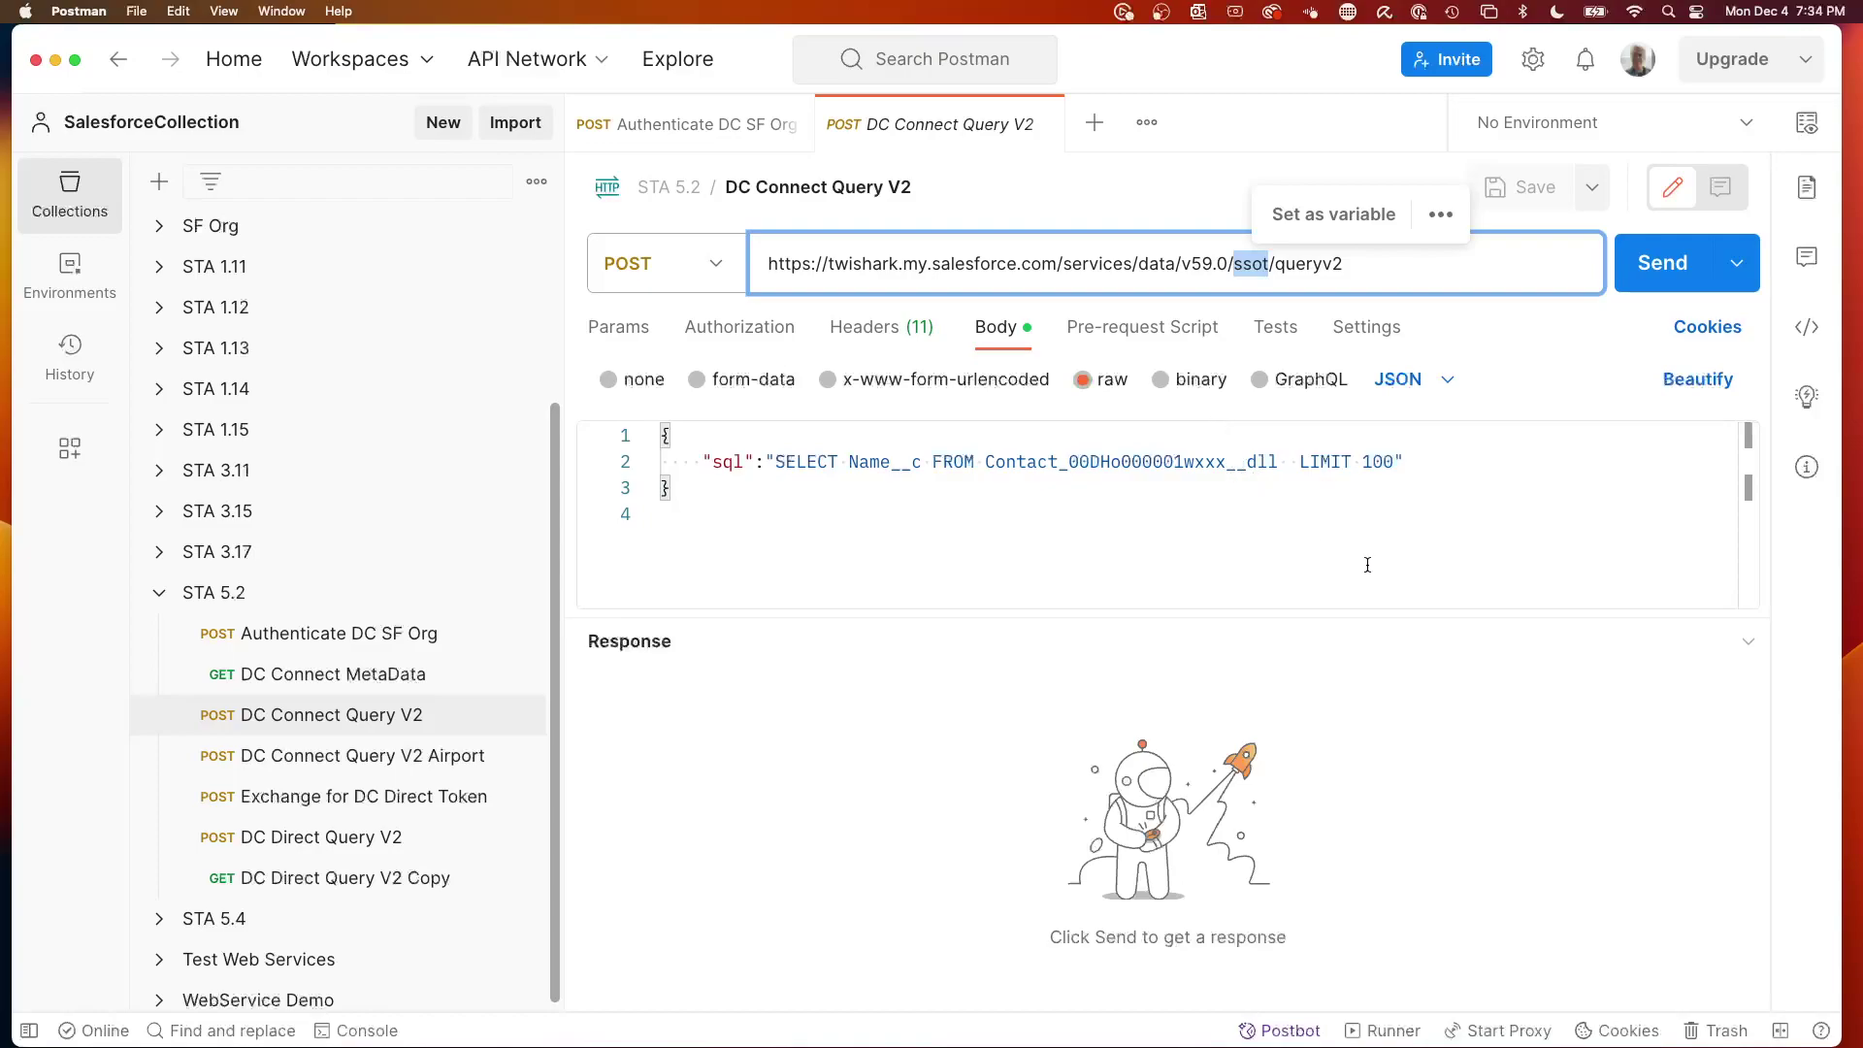
click(1438, 313)
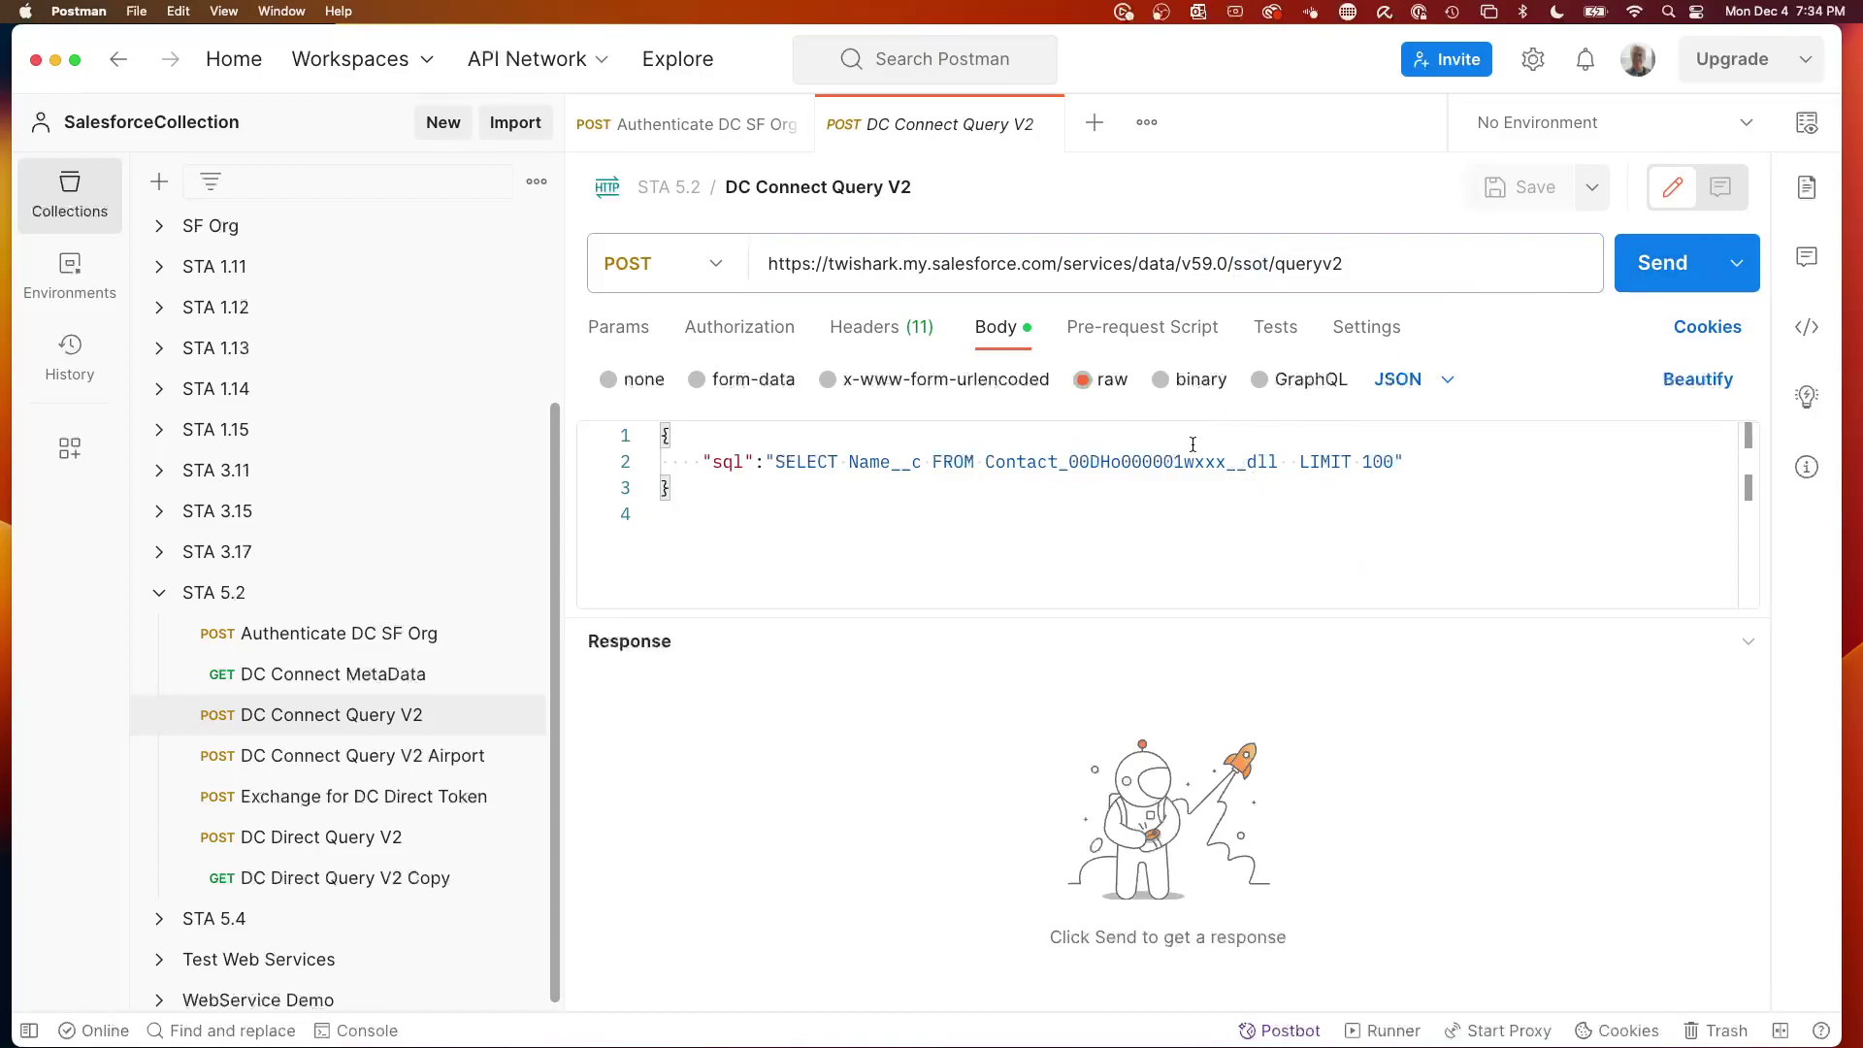
click(1645, 268)
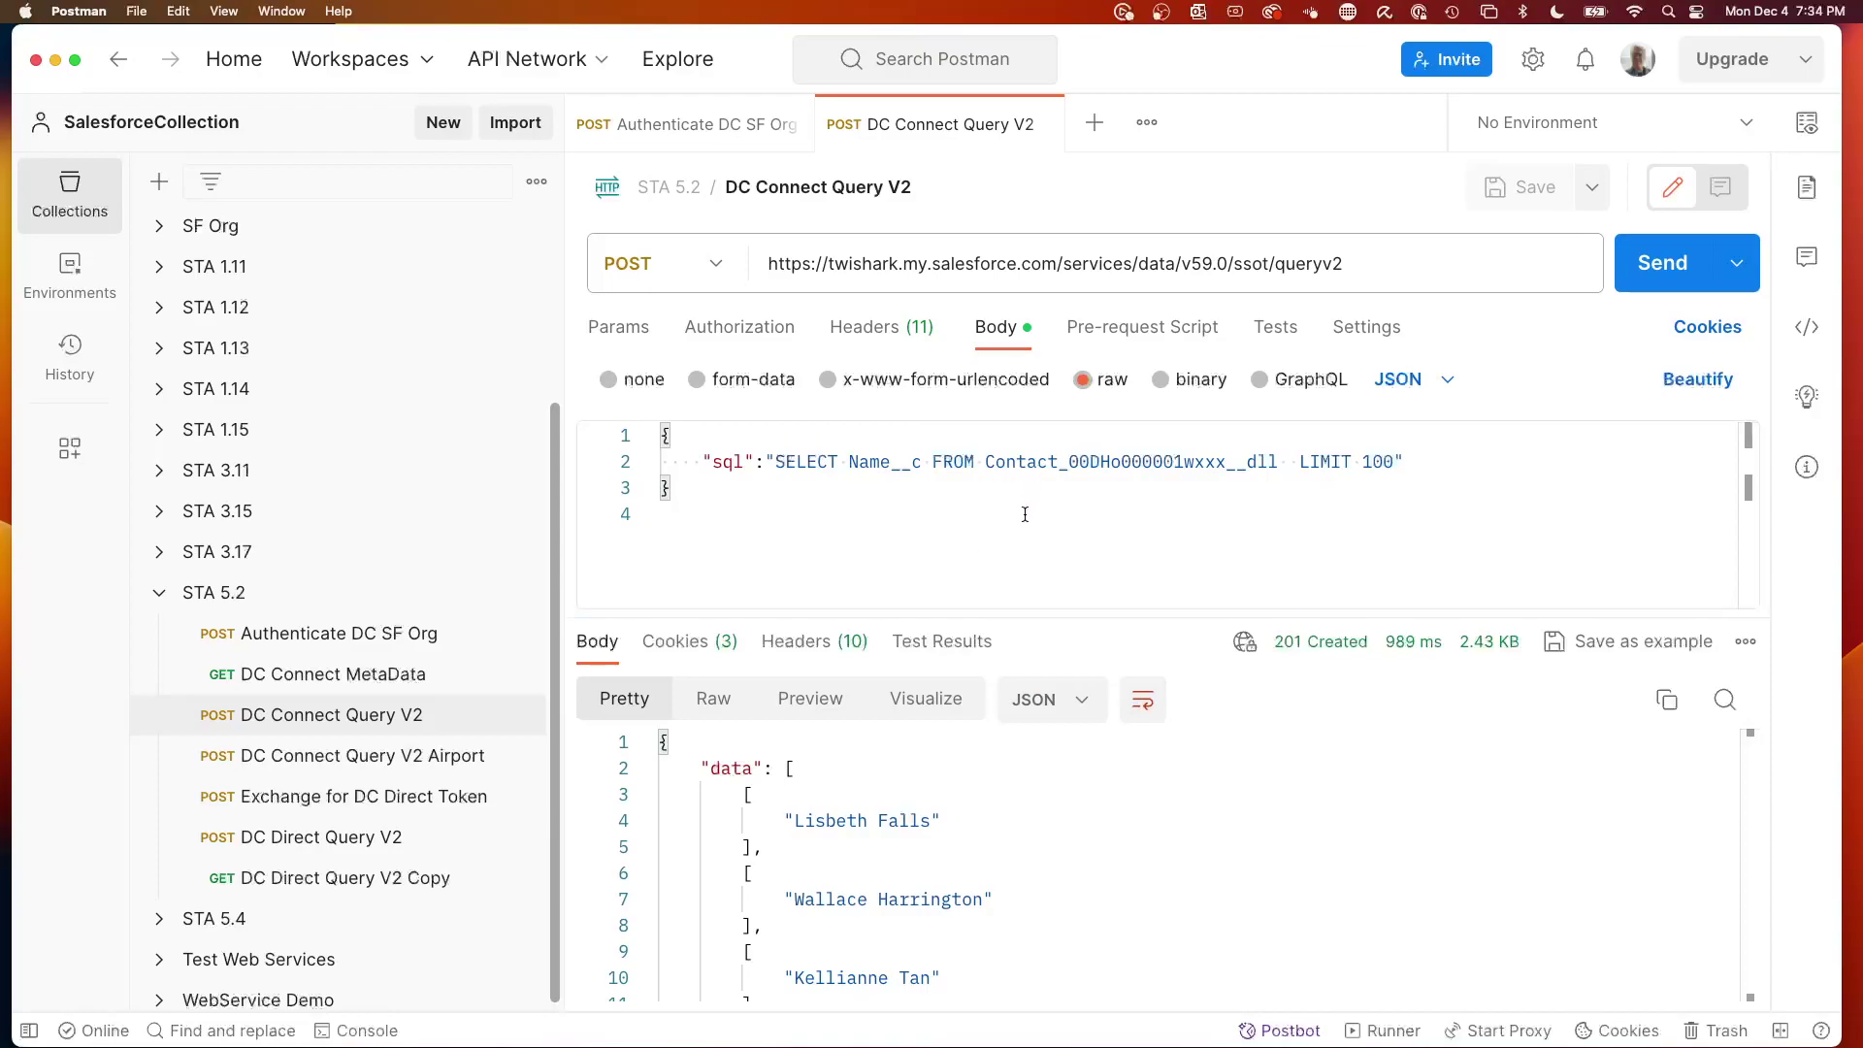
click(864, 330)
scroll(1077, 525, down, 1)
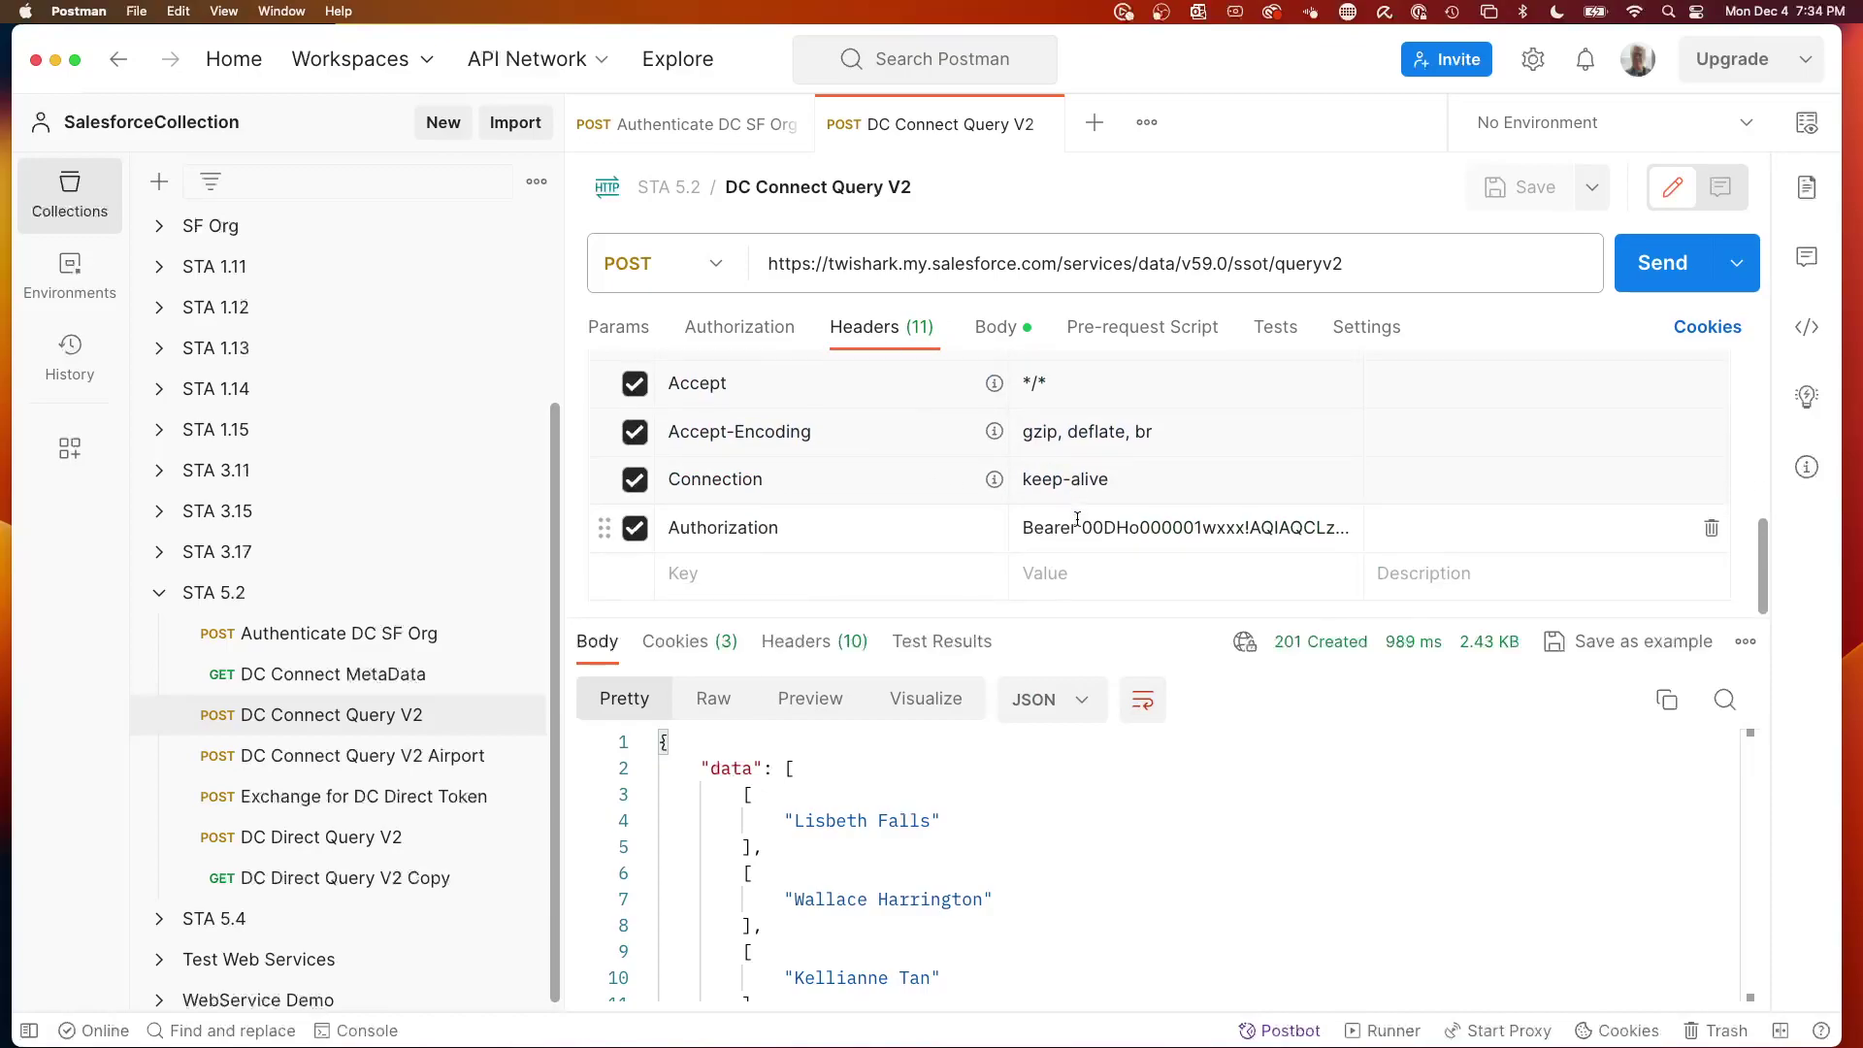
click(1082, 546)
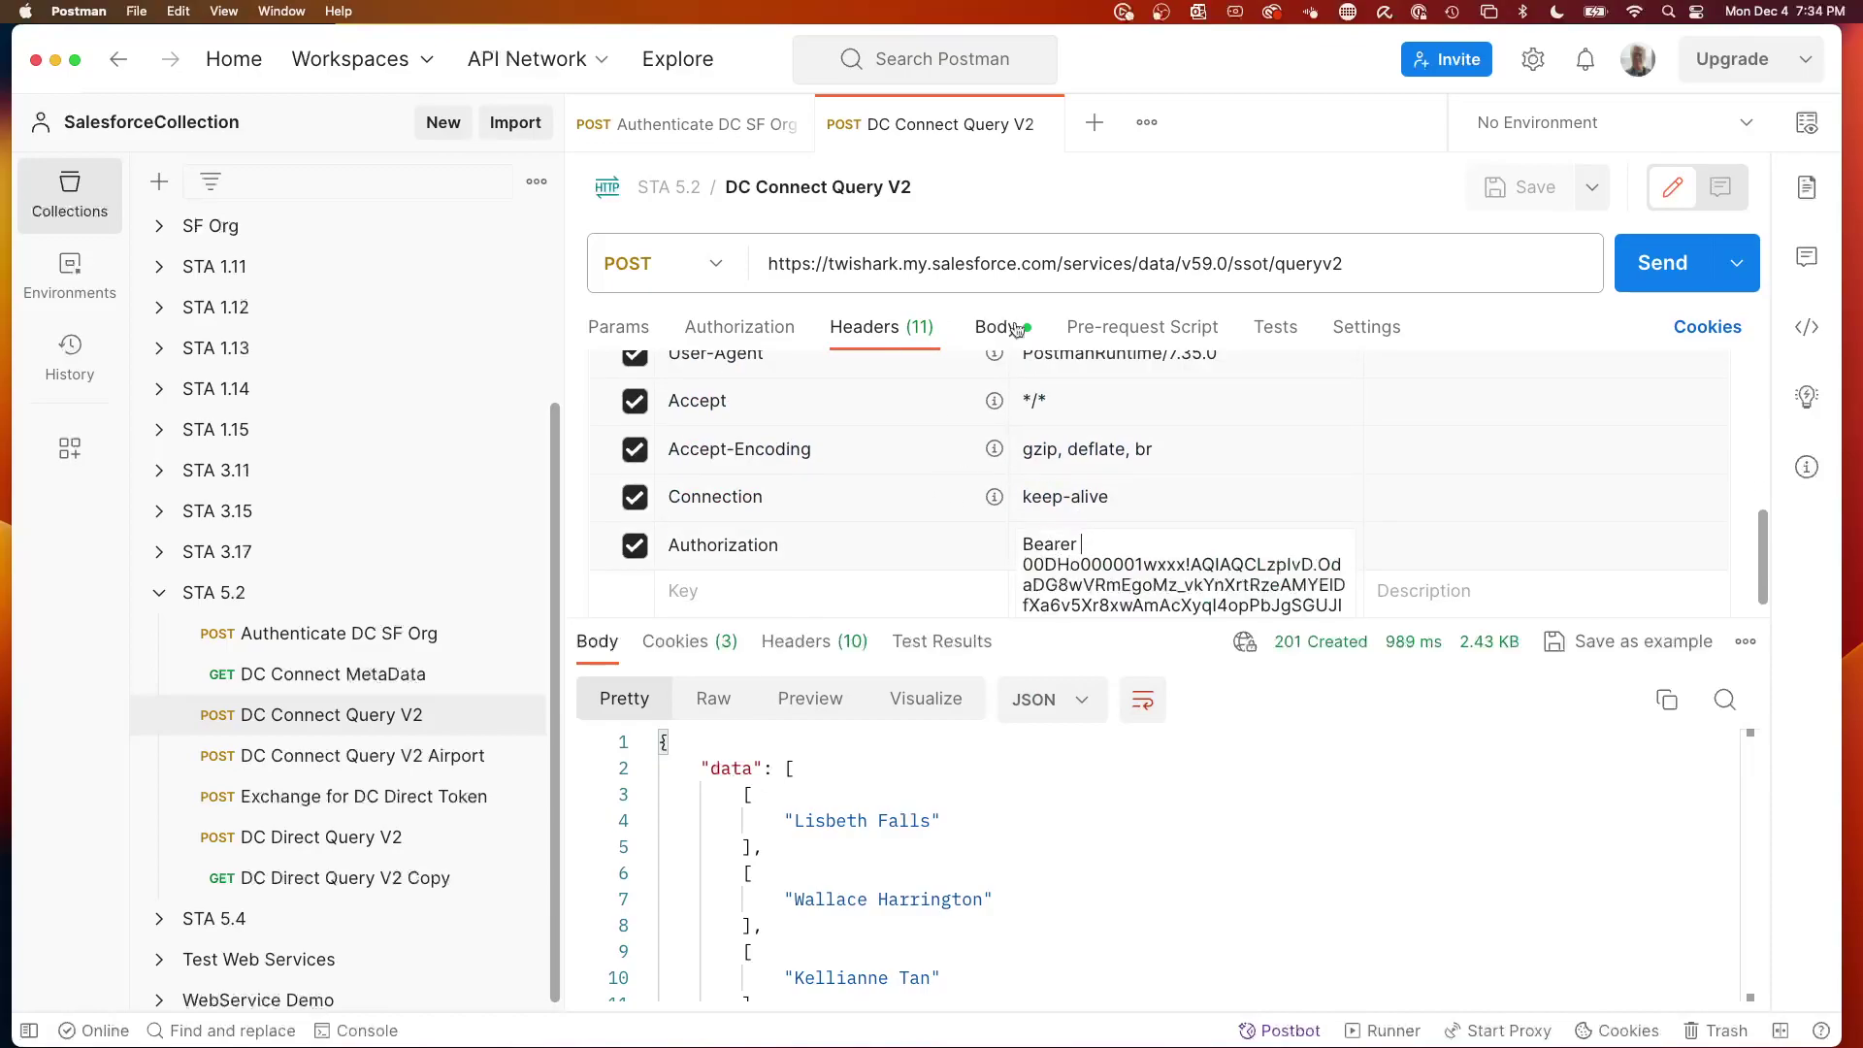
click(984, 328)
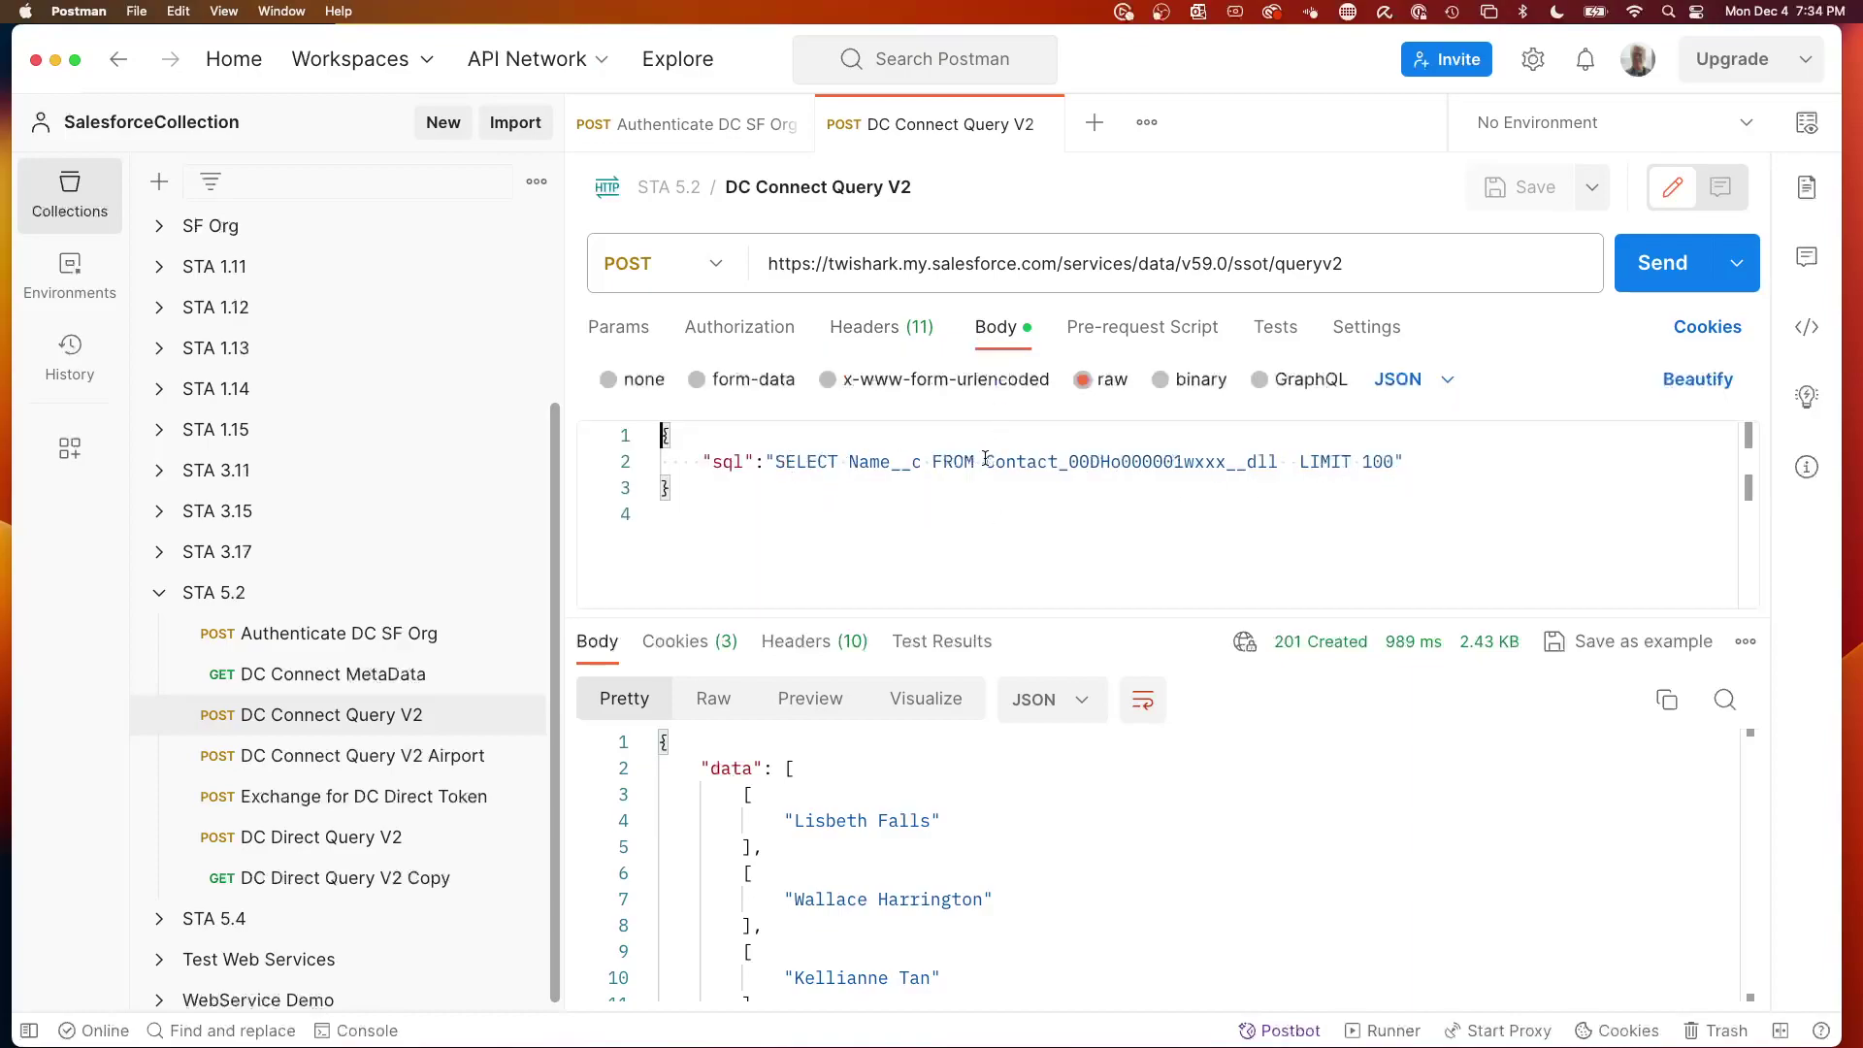
drag(984, 461, 1279, 462)
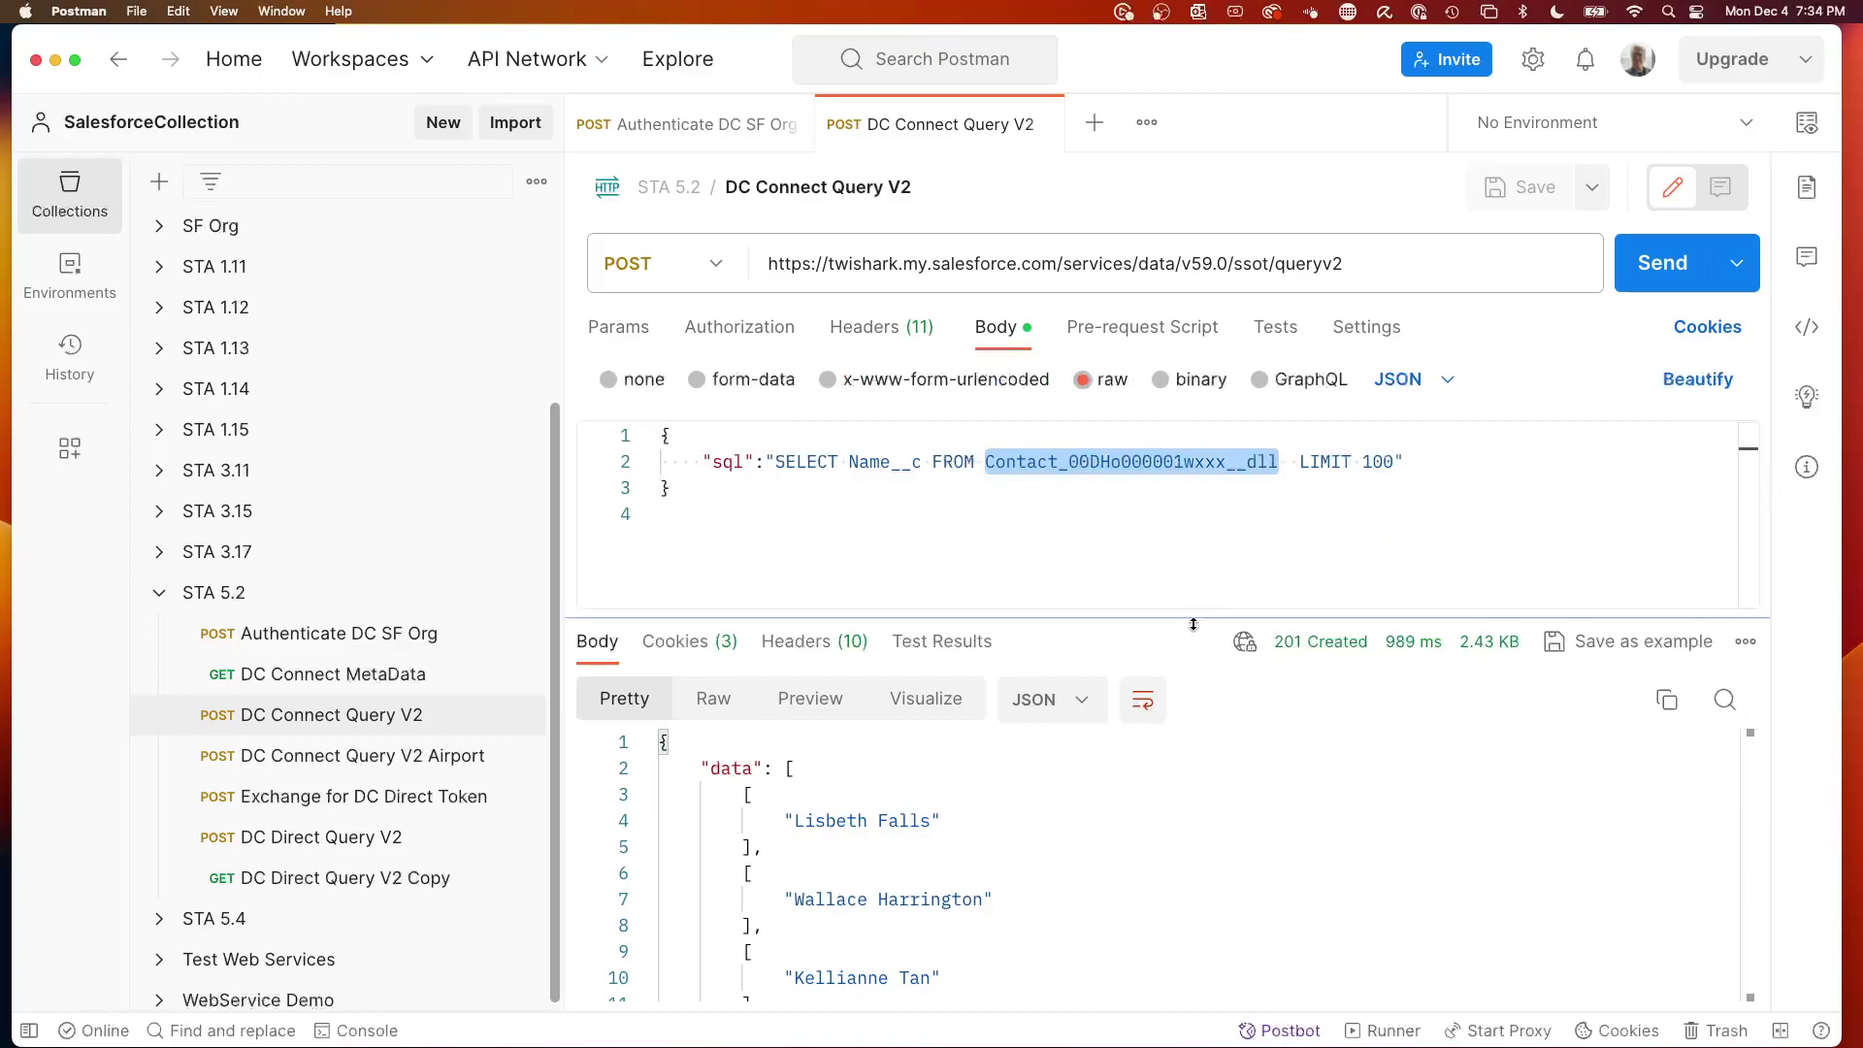
scroll(971, 832, down, 10)
scroll(972, 831, down, 20)
scroll(971, 831, down, 10)
scroll(972, 831, up, 3)
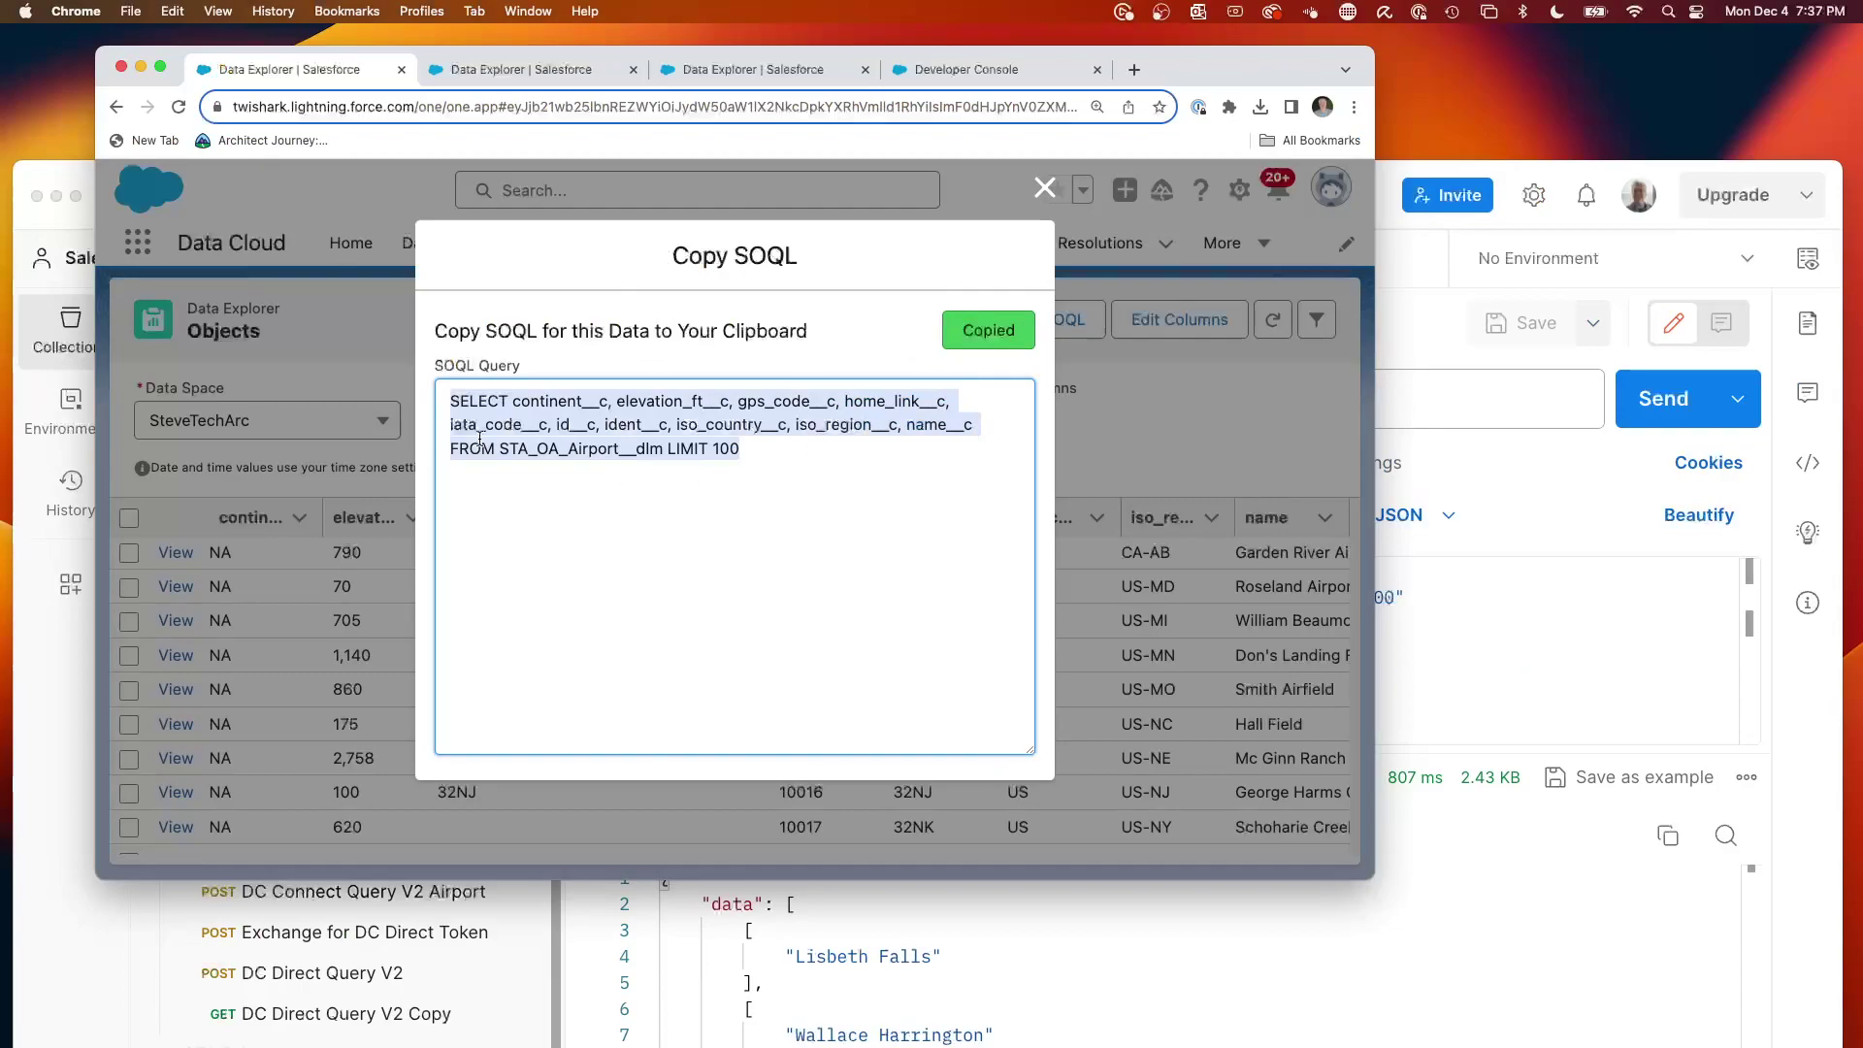
Reselect the Airport SOQL query, bring Postman forward, and select the old body query text
drag(835, 454, 354, 401)
key(super+c)
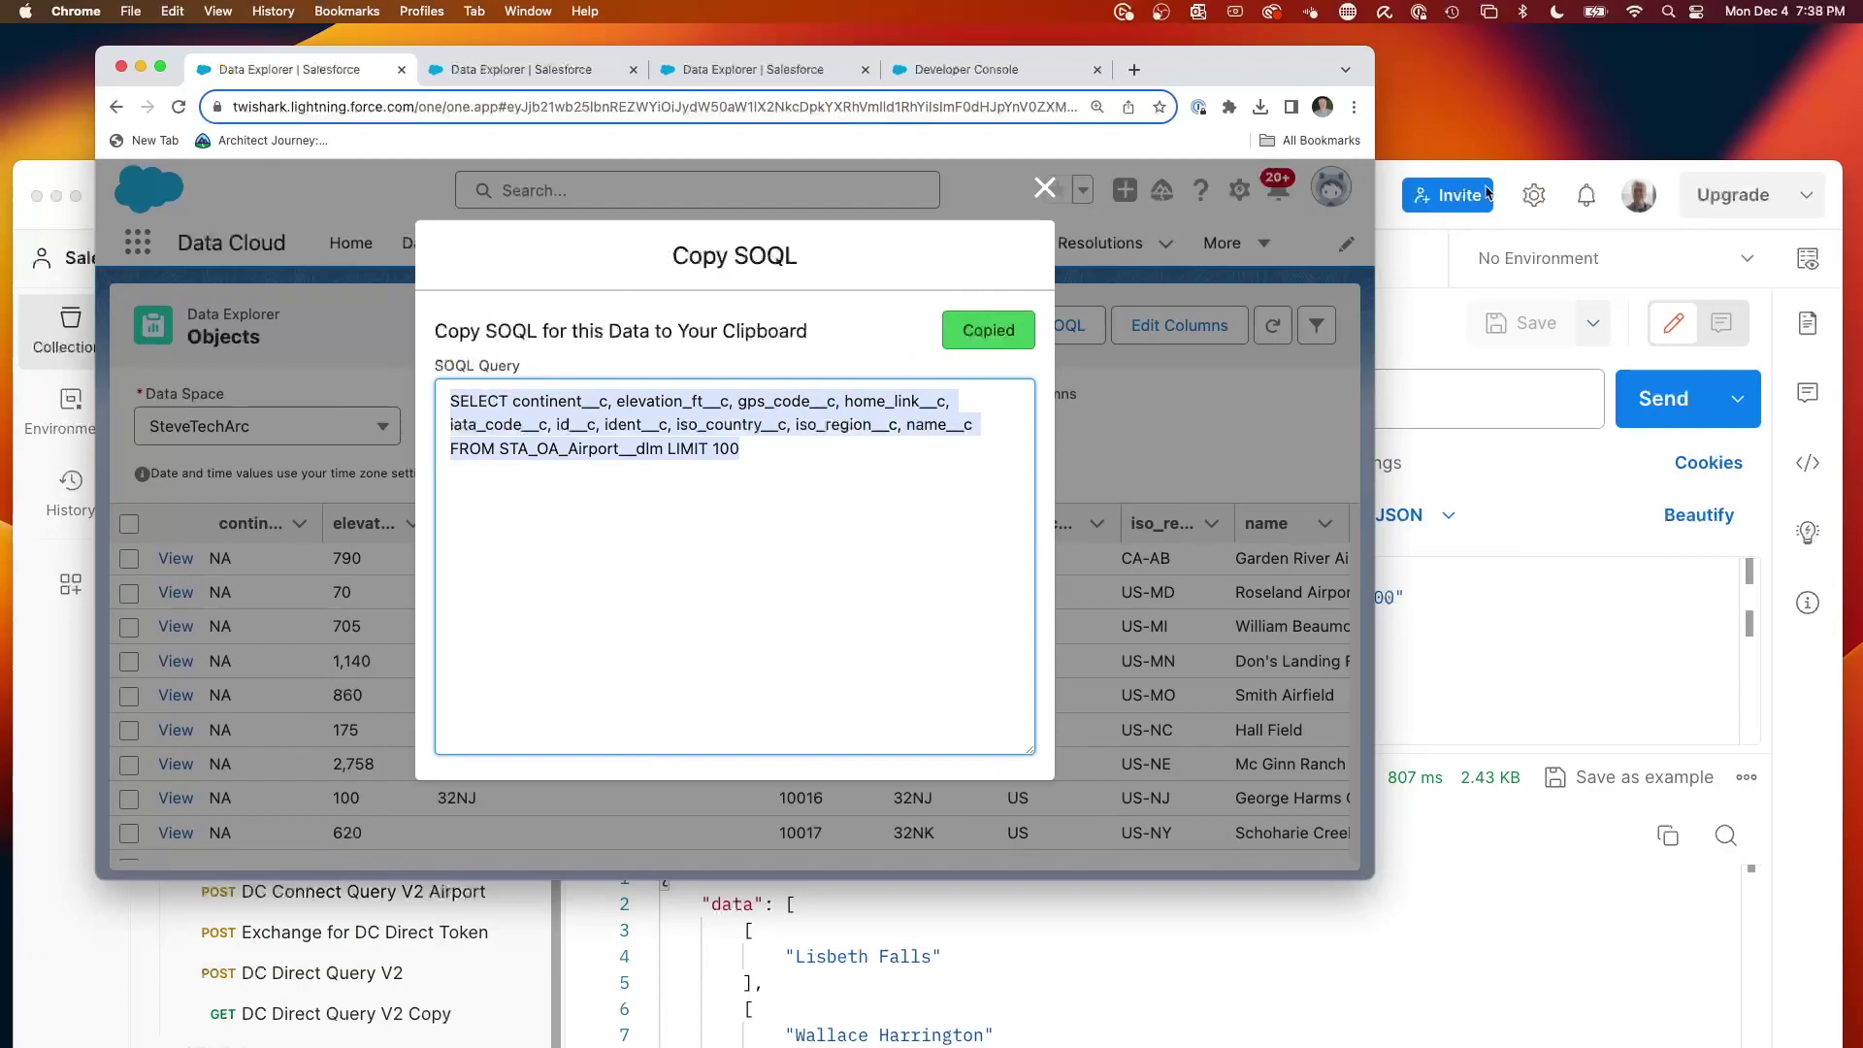
click(1380, 169)
drag(1380, 169, 1392, 64)
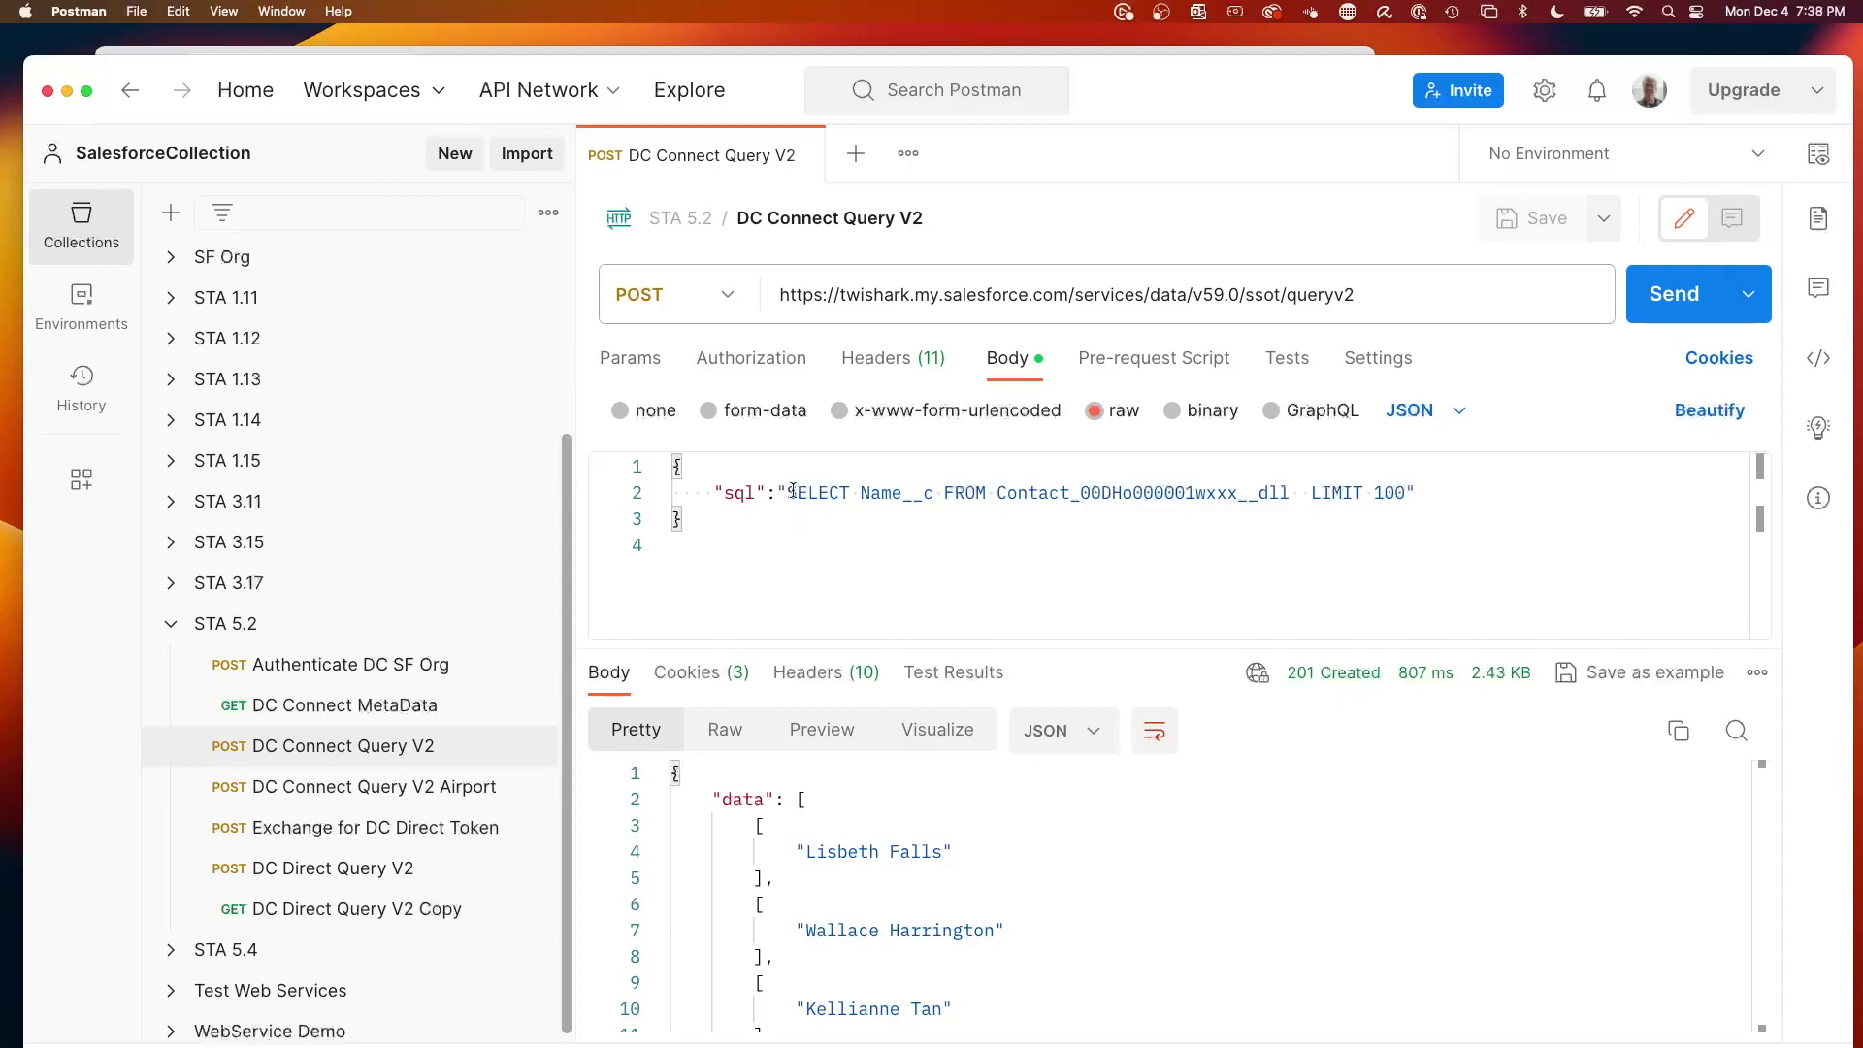
drag(788, 492, 1407, 495)
Paste the Airport query into the body and send it, getting 400 entity-not-in-scope of DataSpace default
key(super+v)
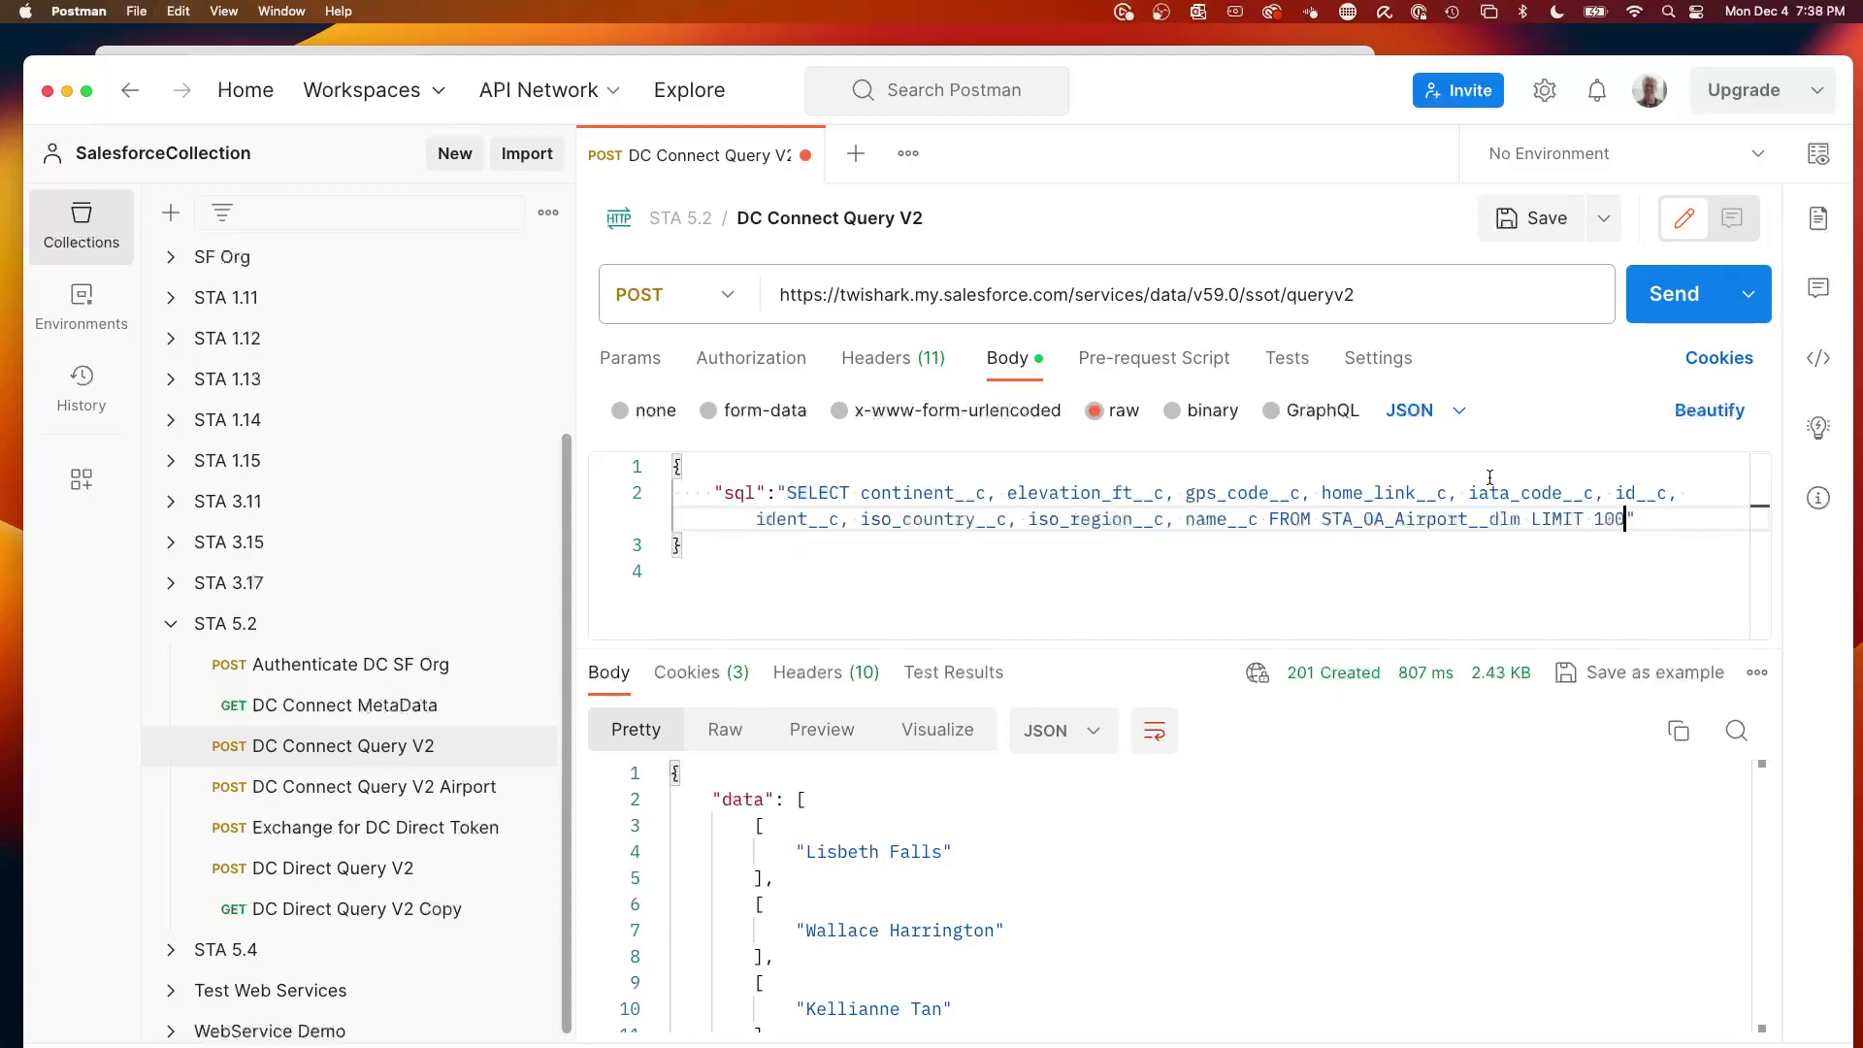
click(1661, 296)
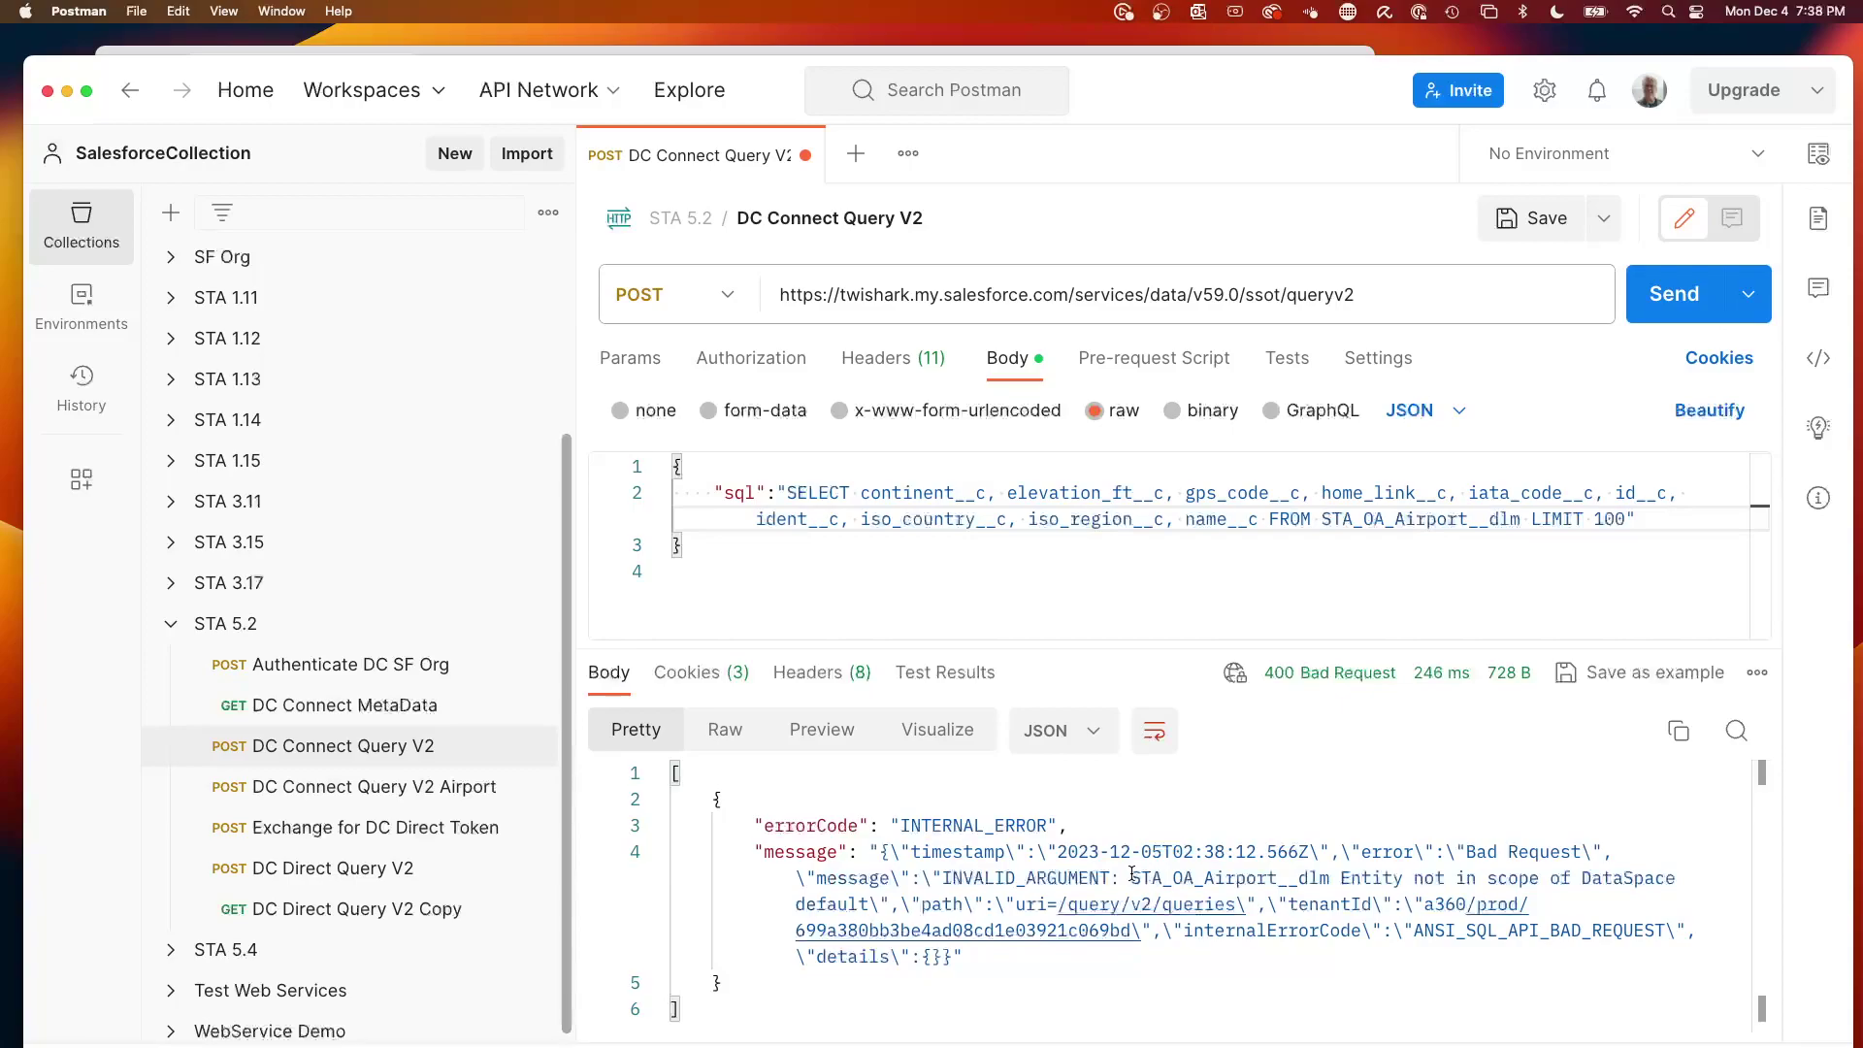
drag(1132, 878, 889, 902)
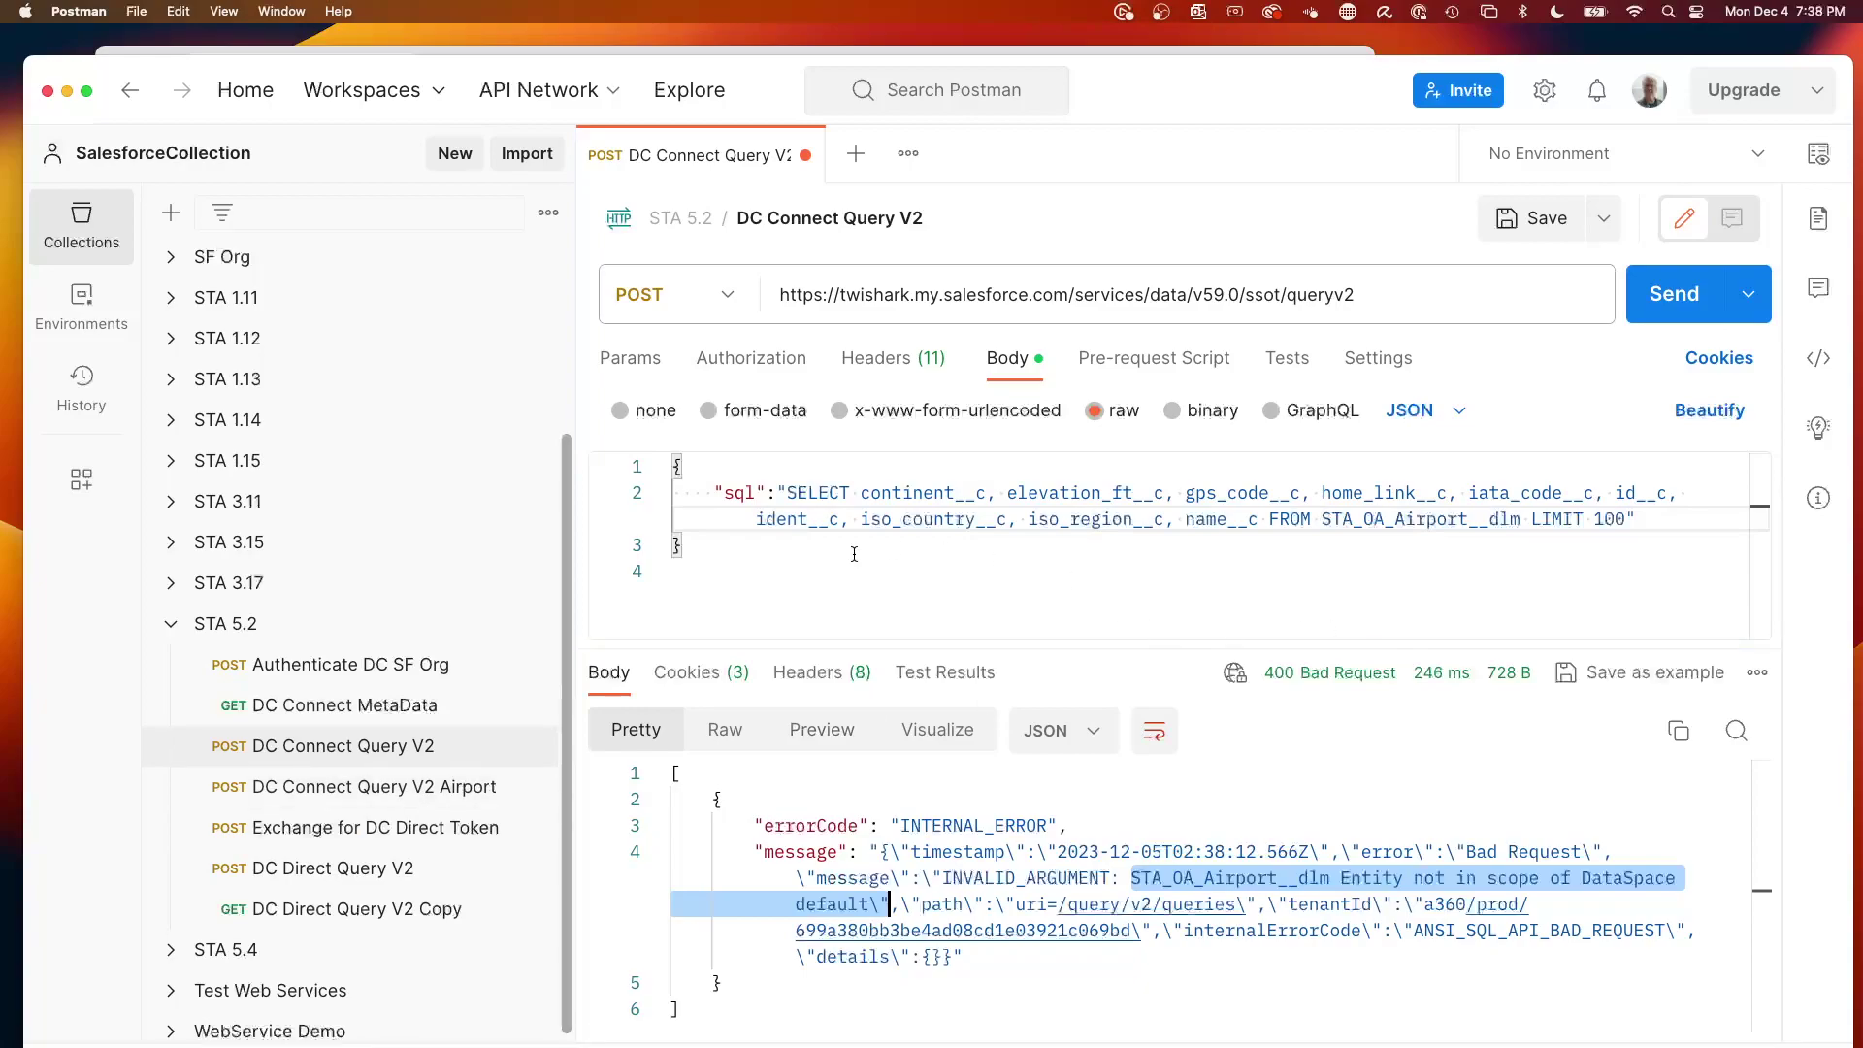
click(1476, 851)
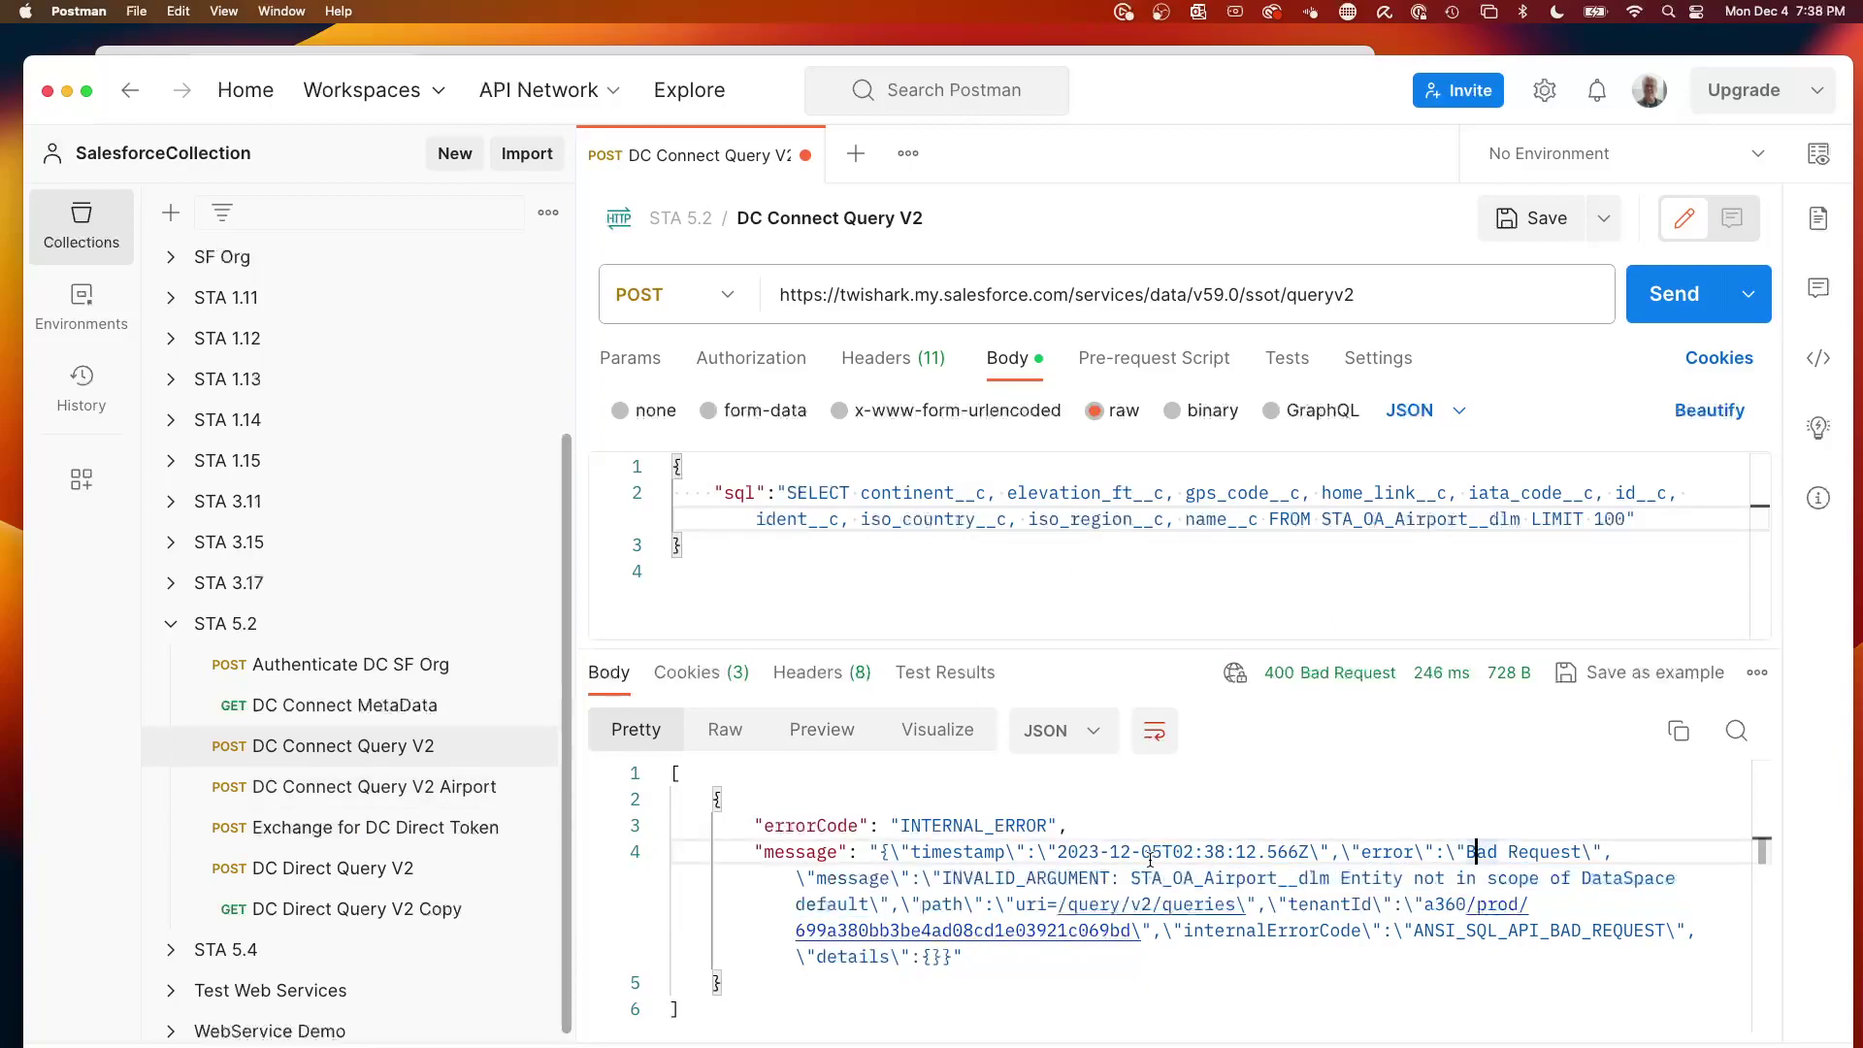
scroll(408, 727, down, 1)
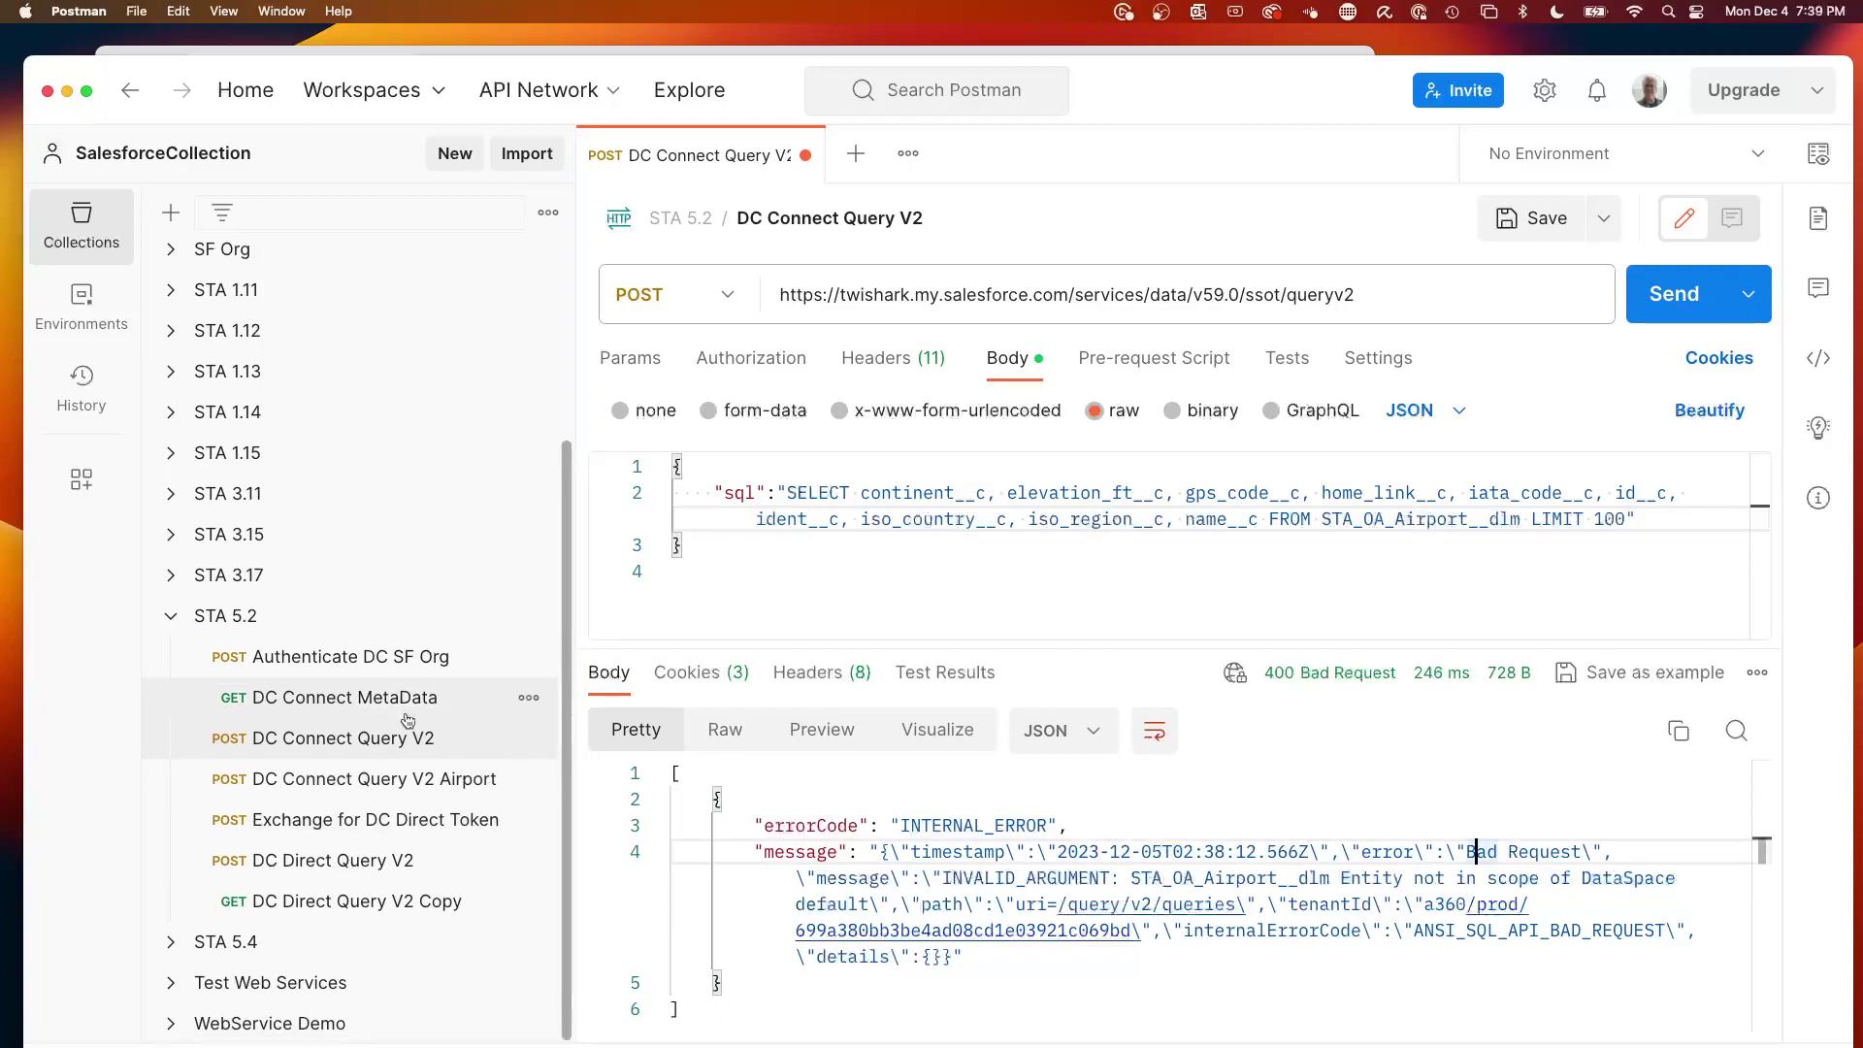
Resend Authenticate DC SF Org for a fresh token and select the new access_token value
click(326, 657)
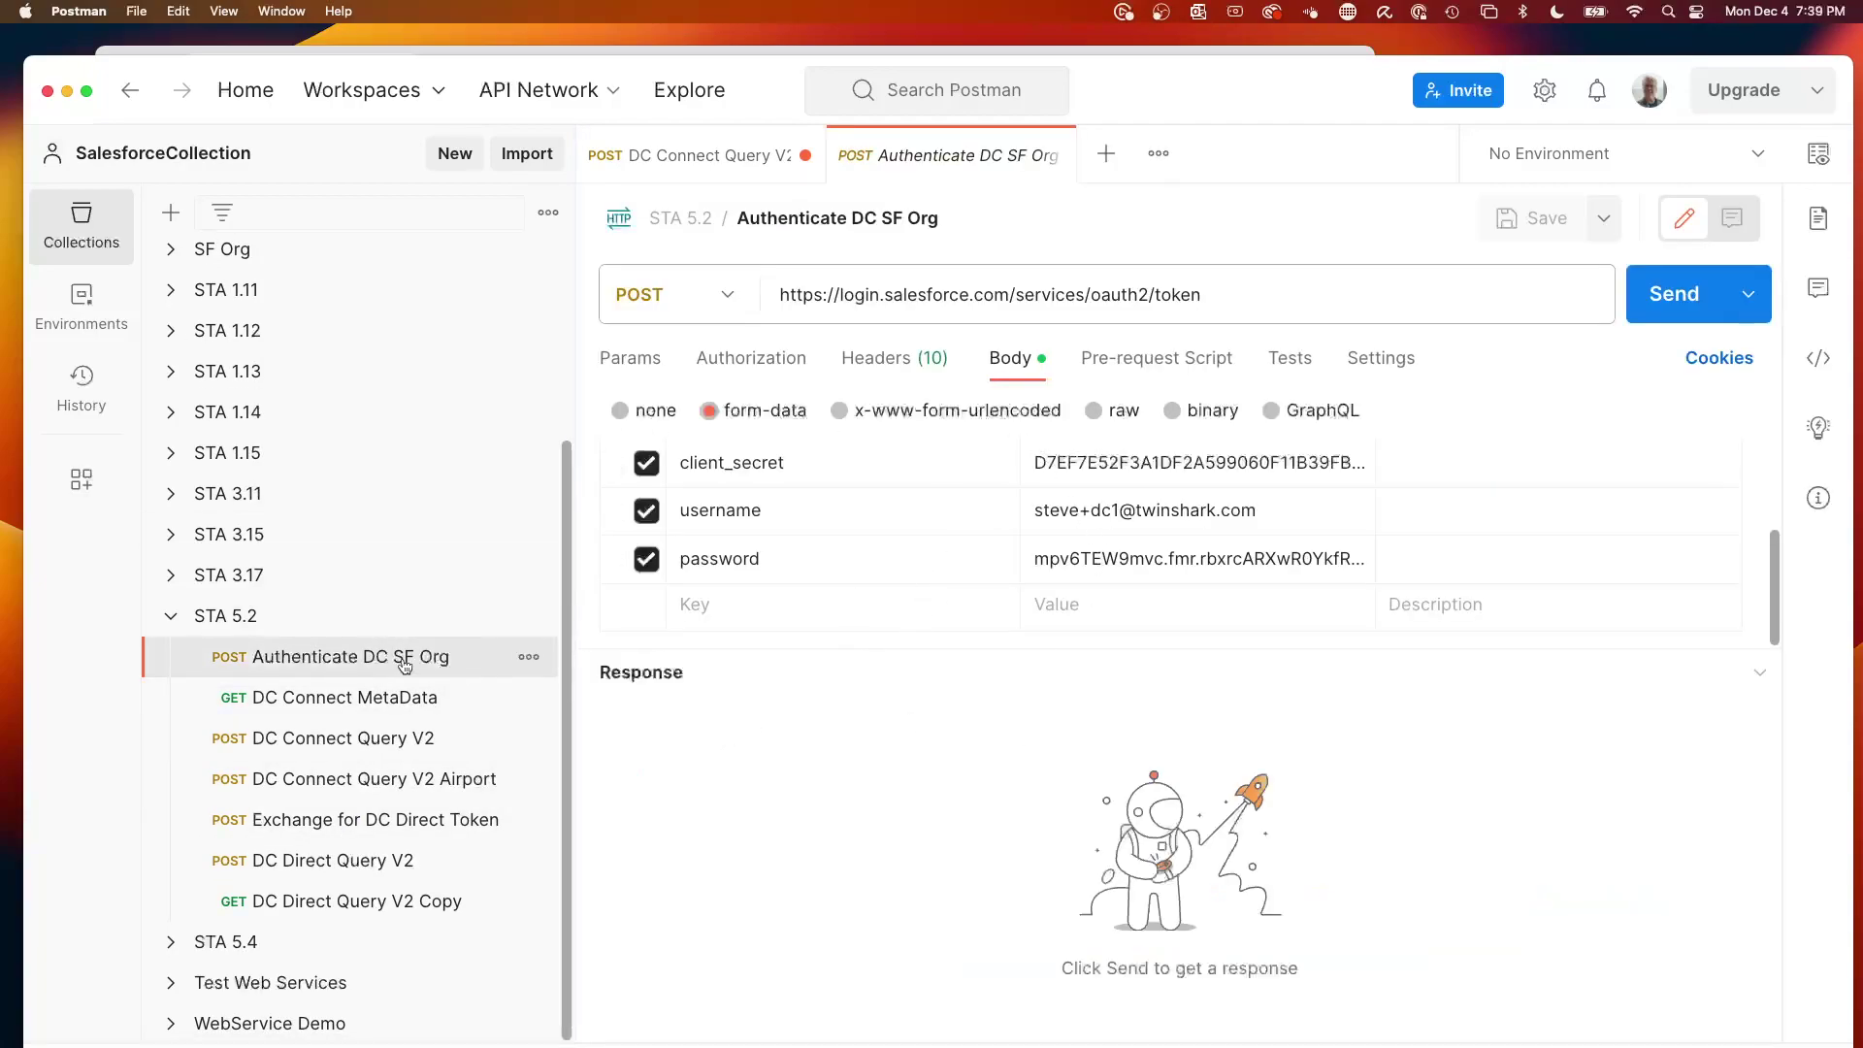
click(1674, 294)
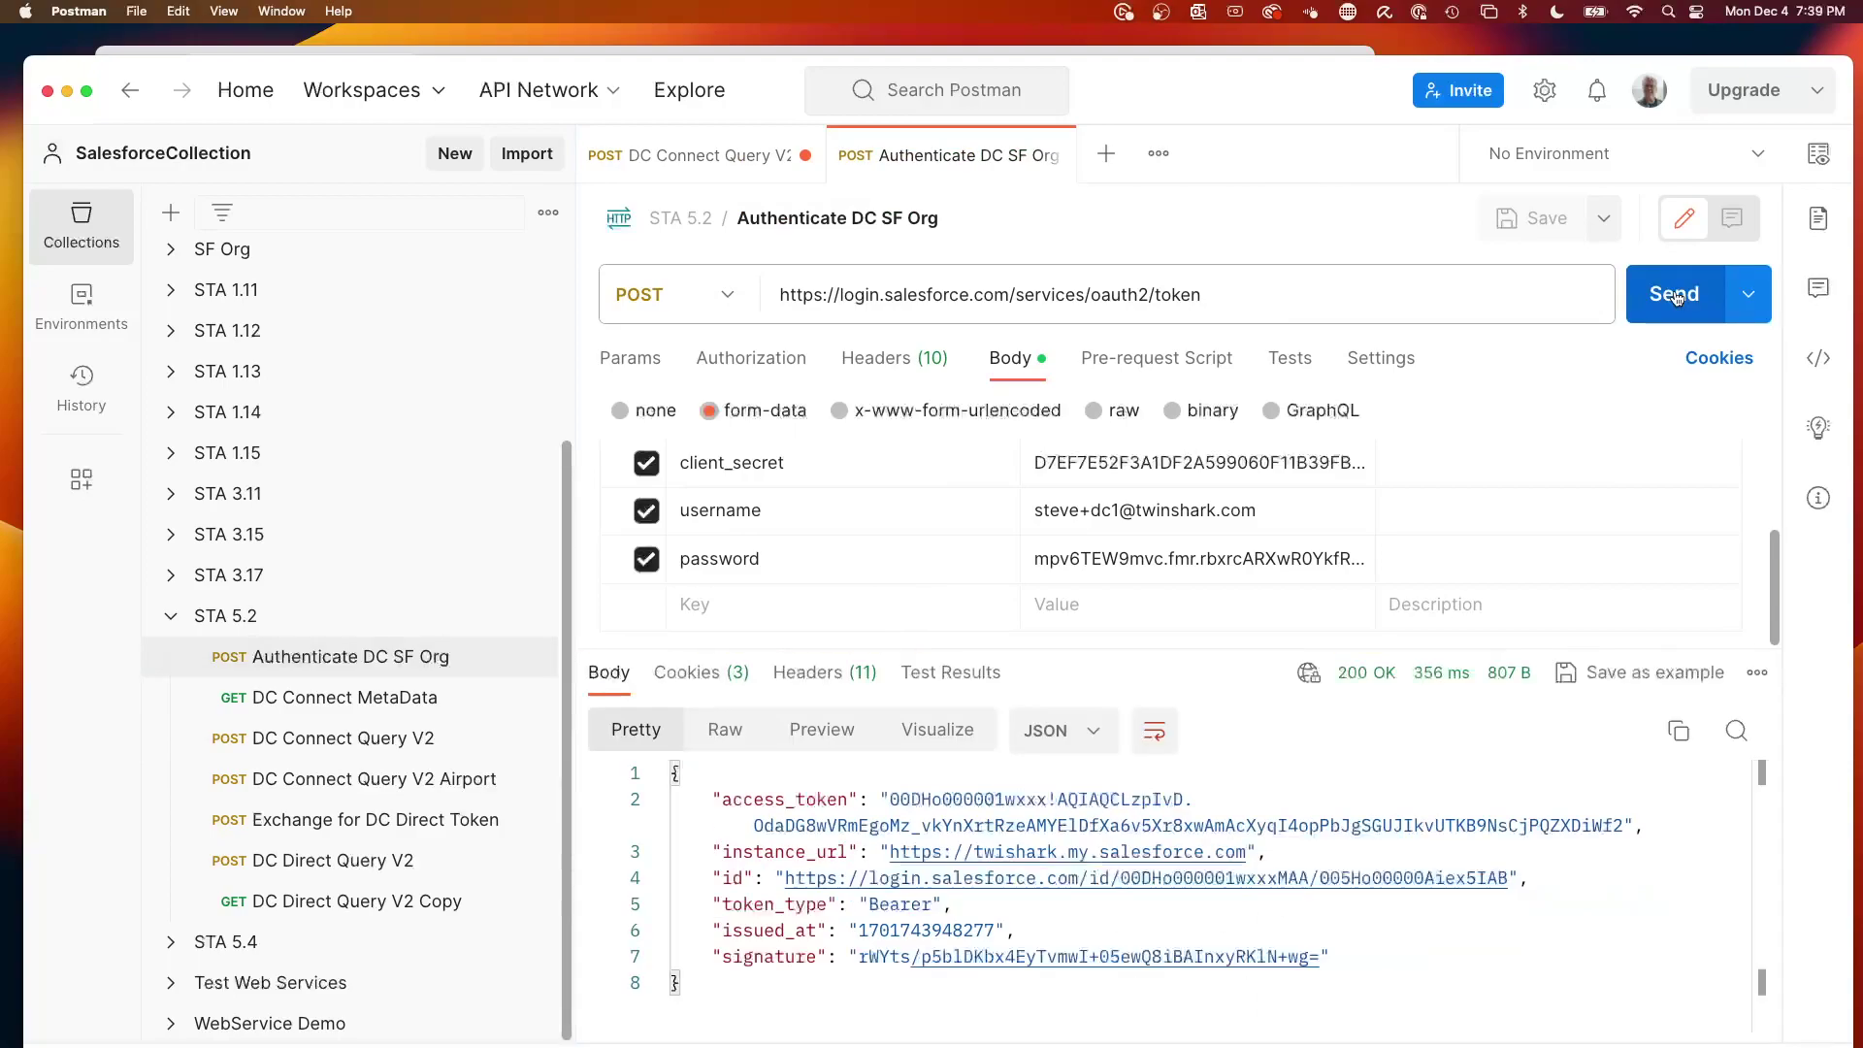
drag(887, 796, 1623, 818)
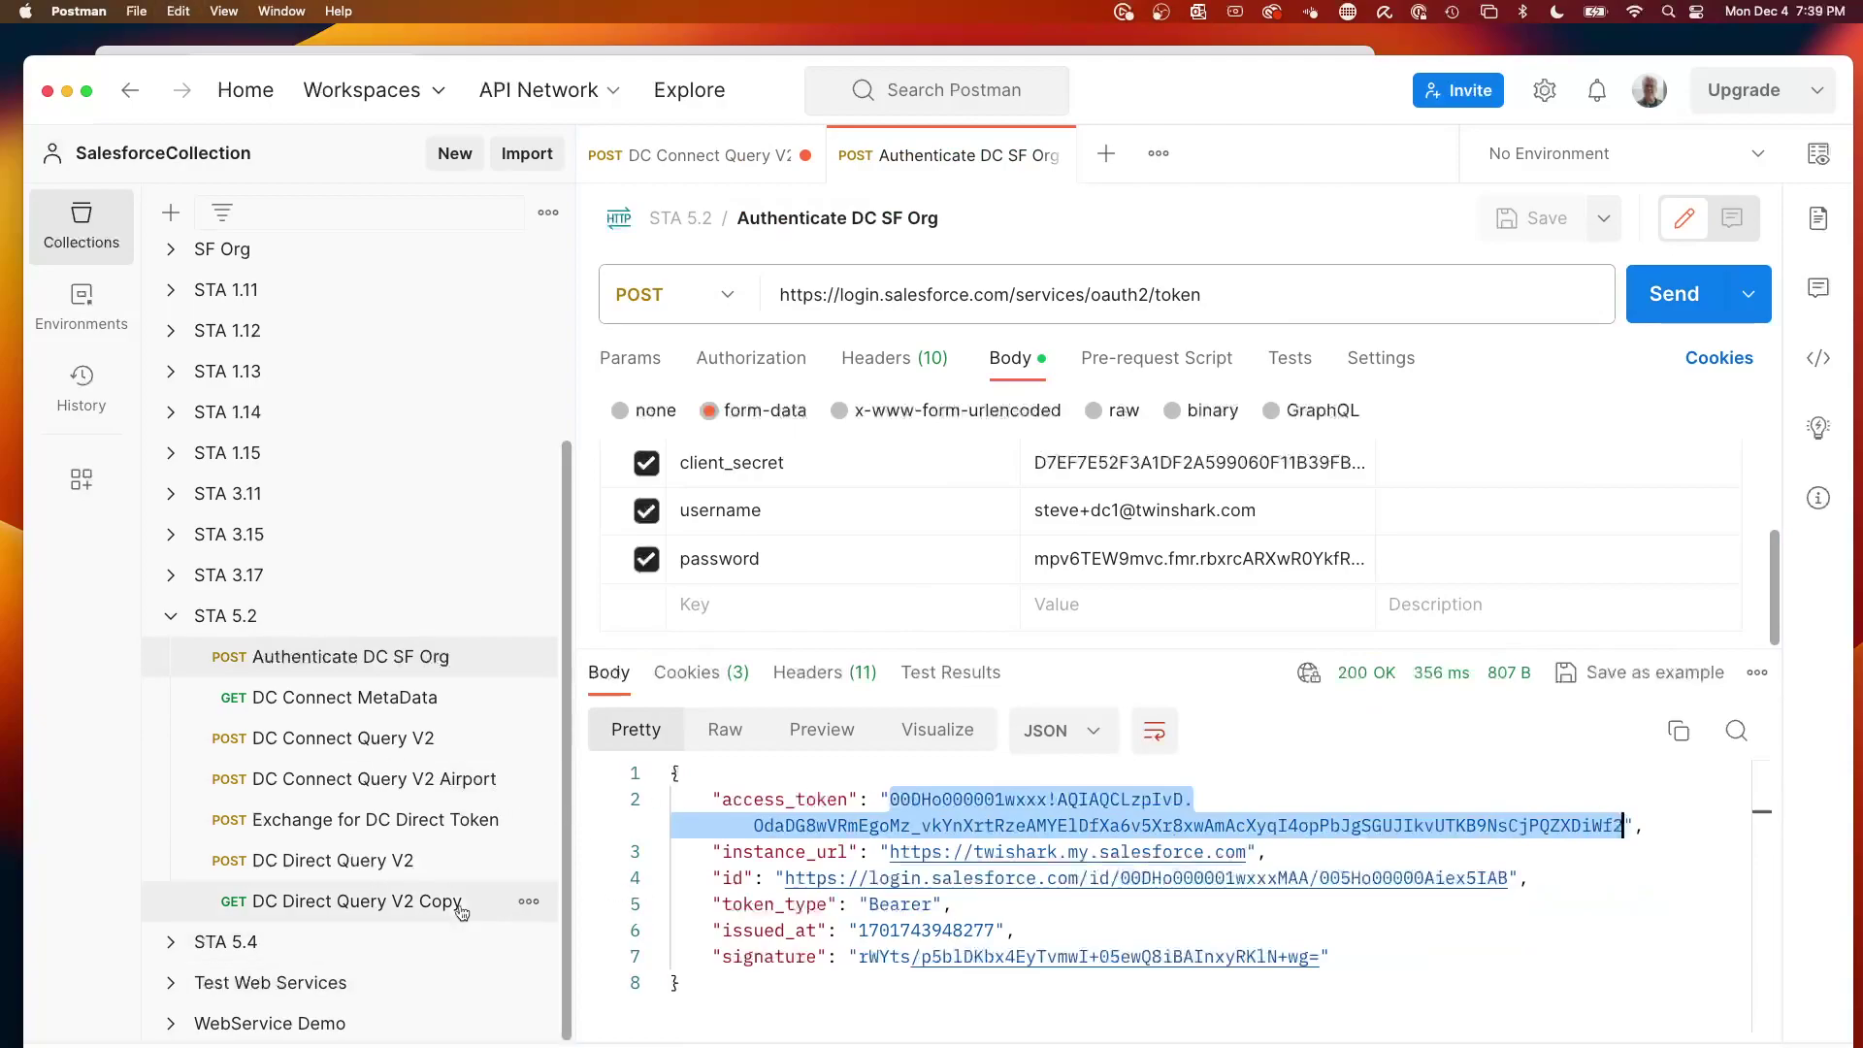
click(400, 821)
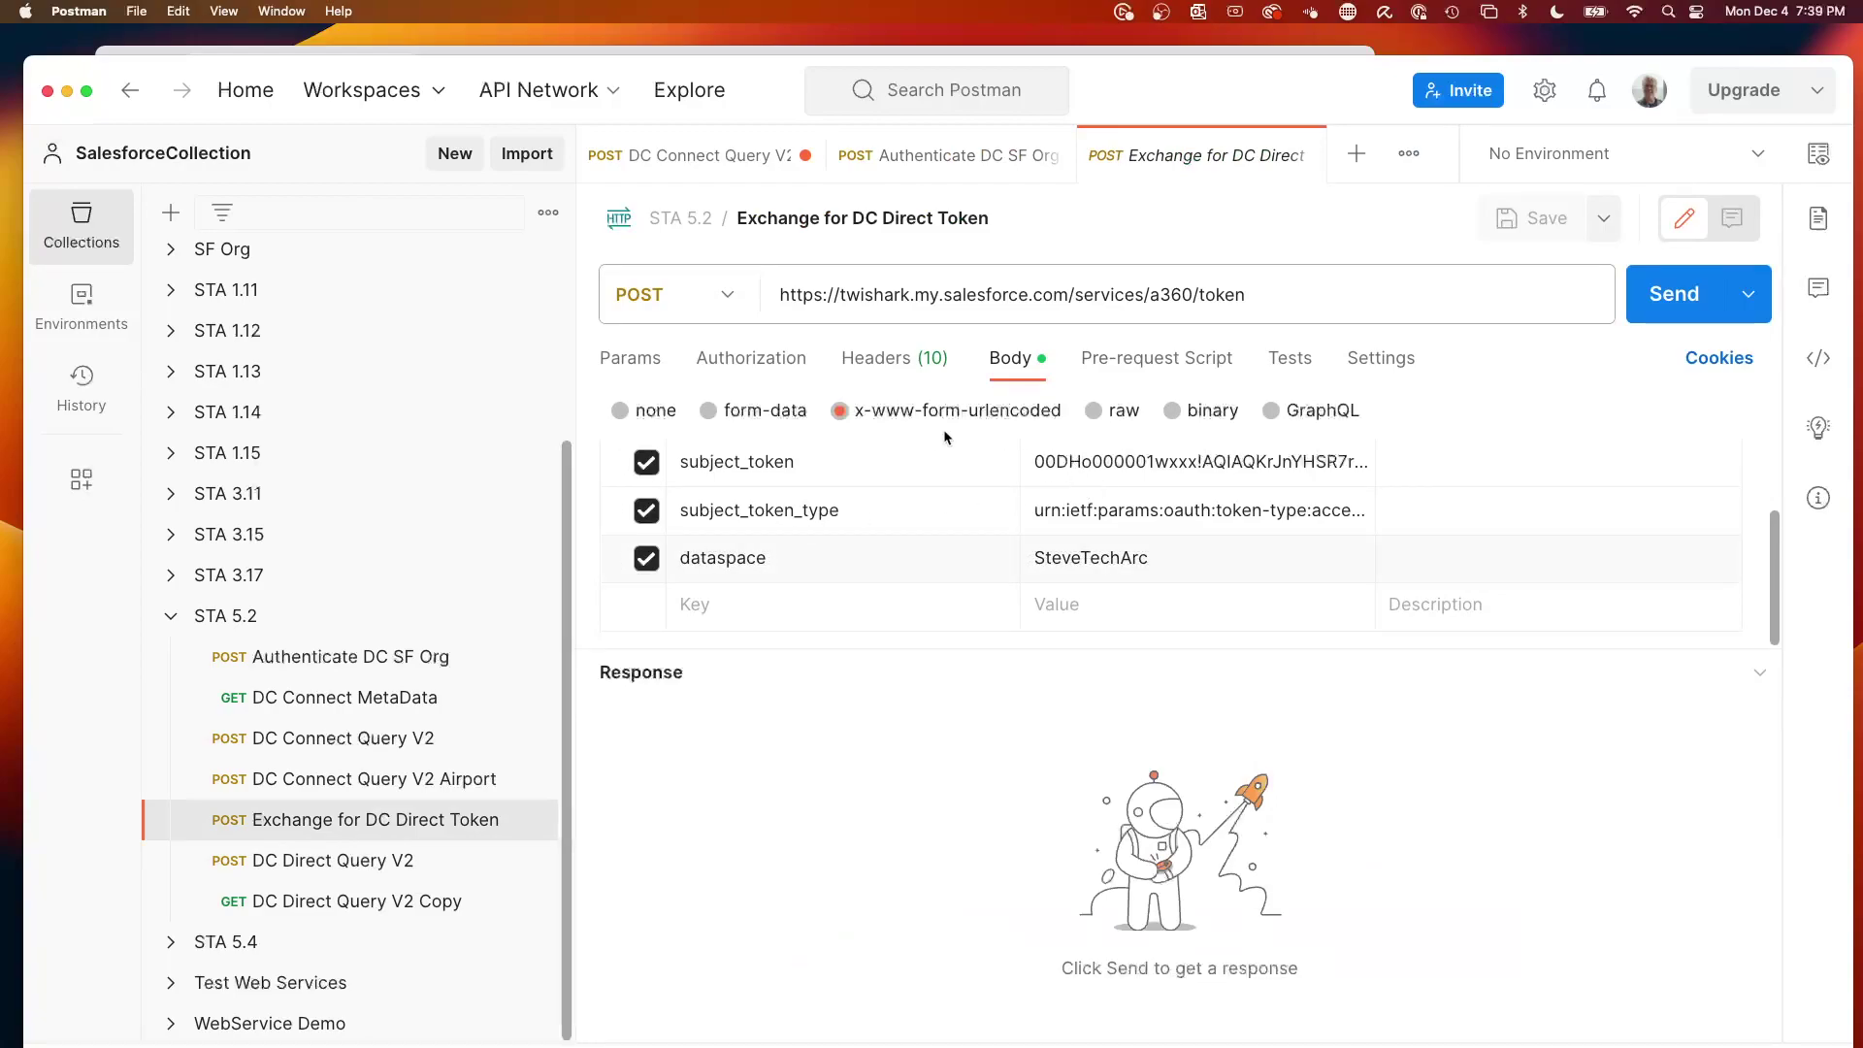
Review the Exchange for DC Direct Token request's headers and authorization settings
click(883, 363)
scroll(972, 416, up, 6)
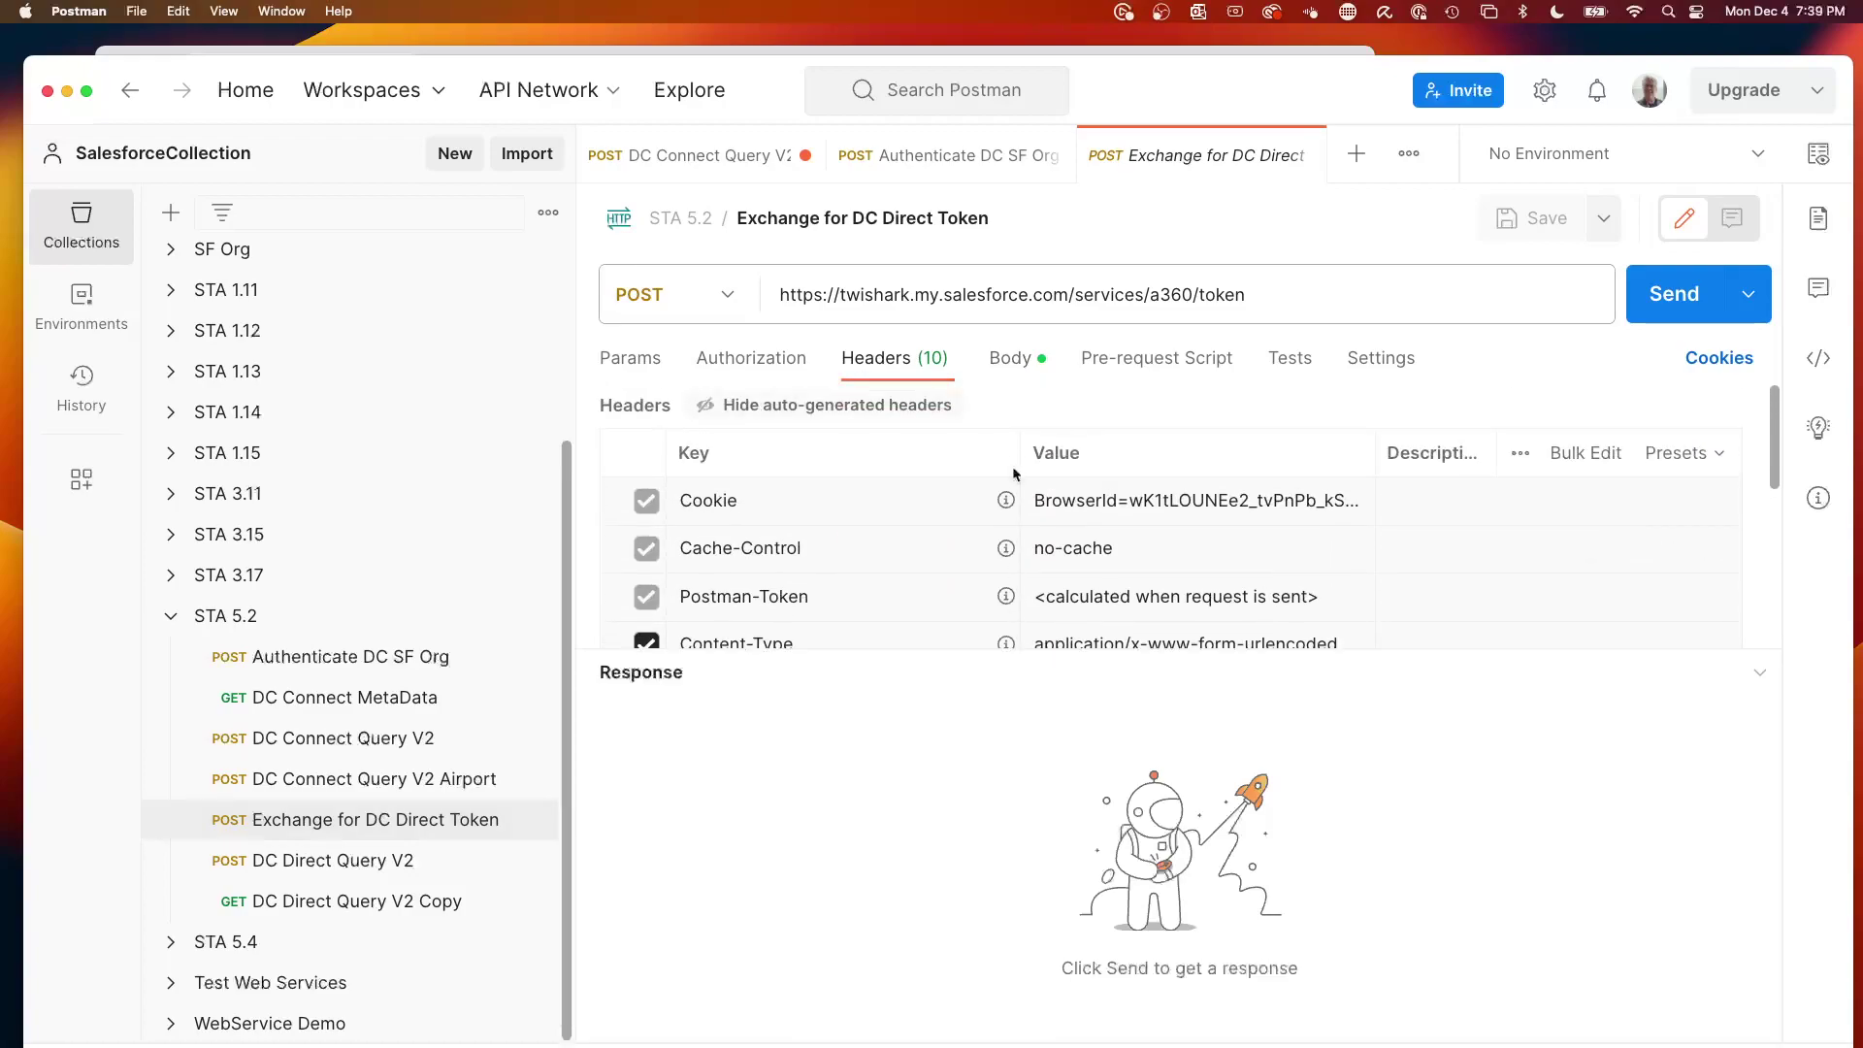
scroll(1013, 474, down, 6)
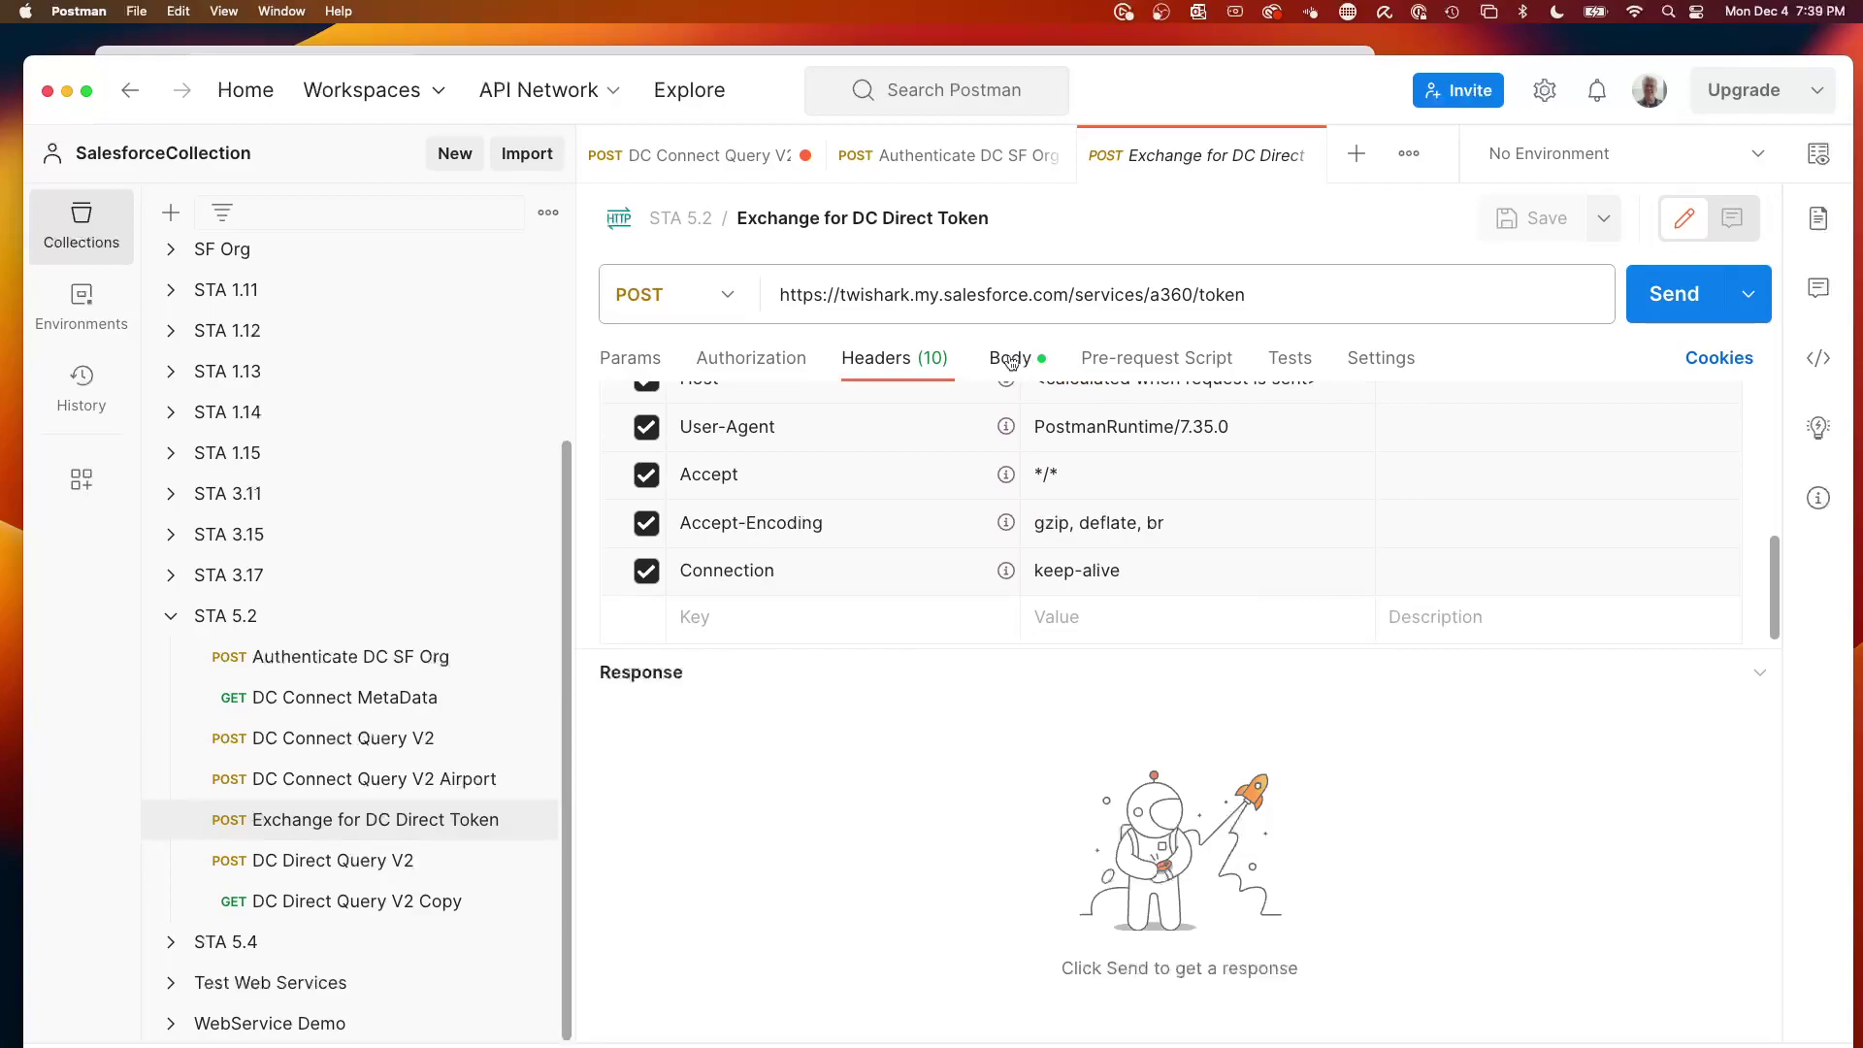
click(766, 363)
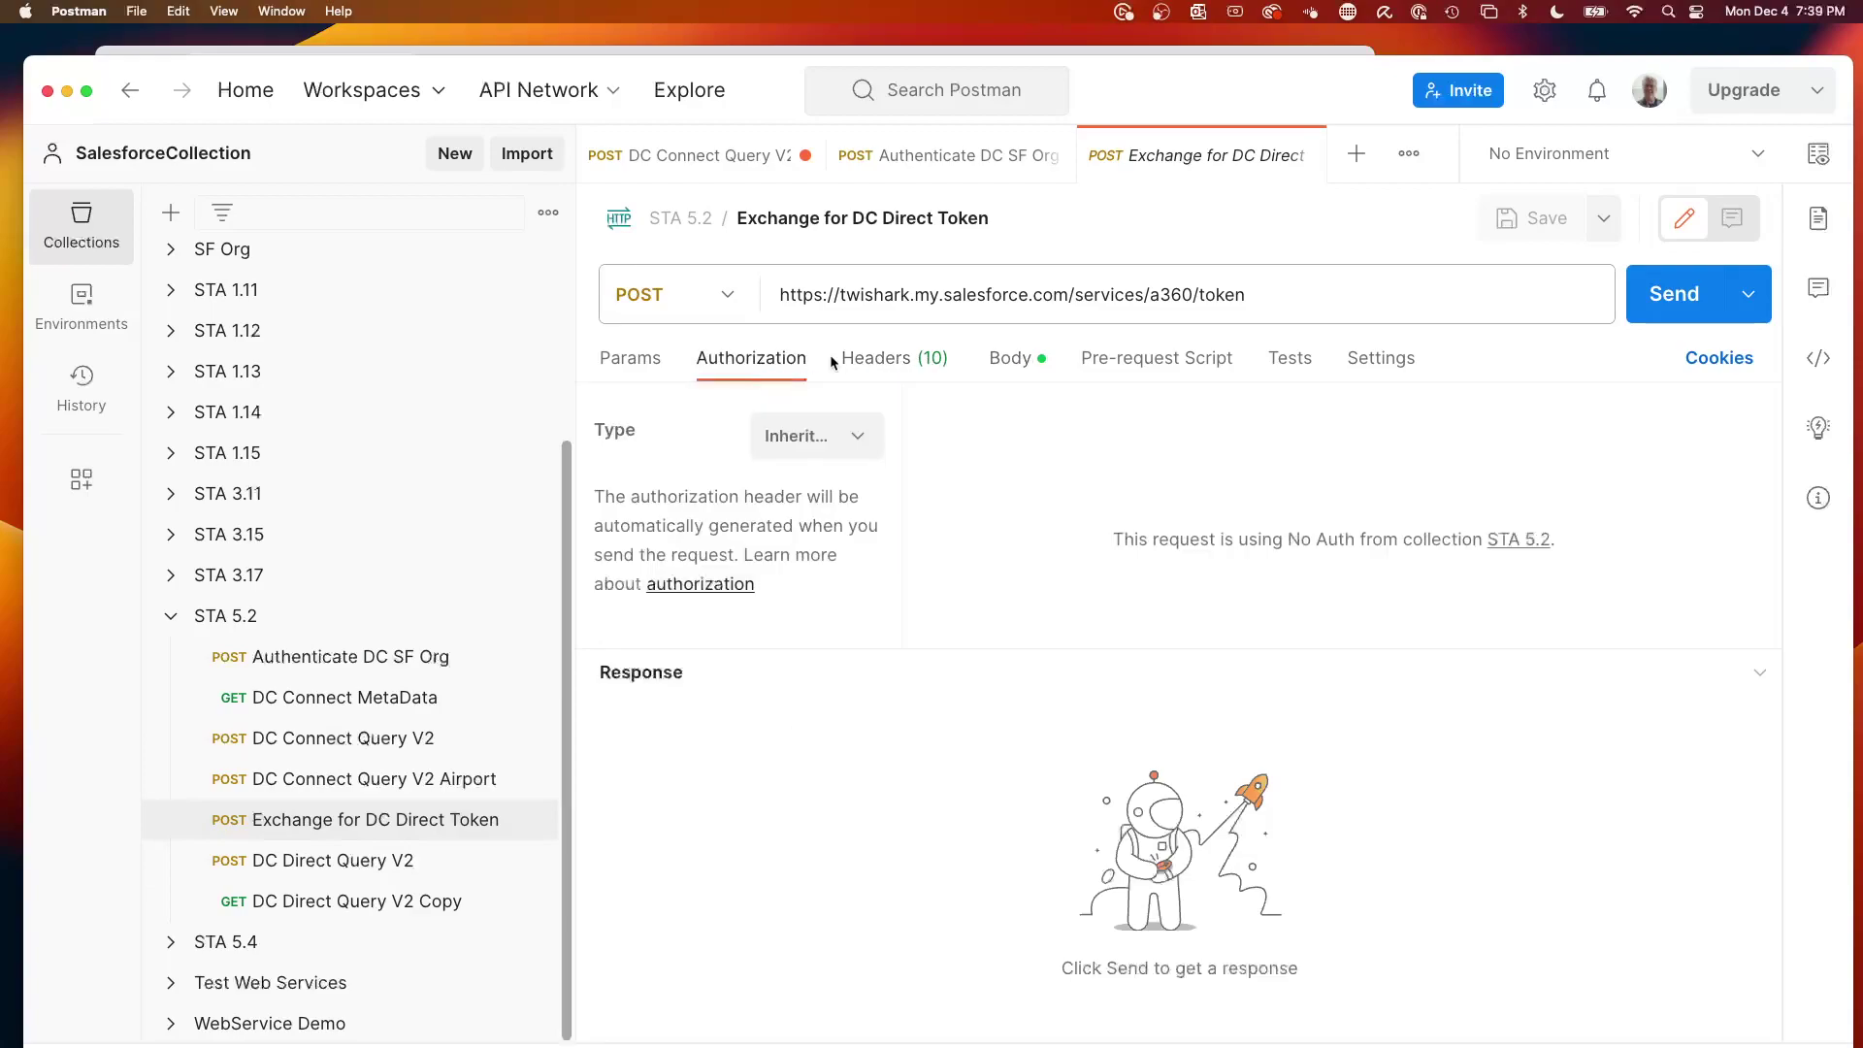
click(927, 364)
scroll(1186, 510, up, 3)
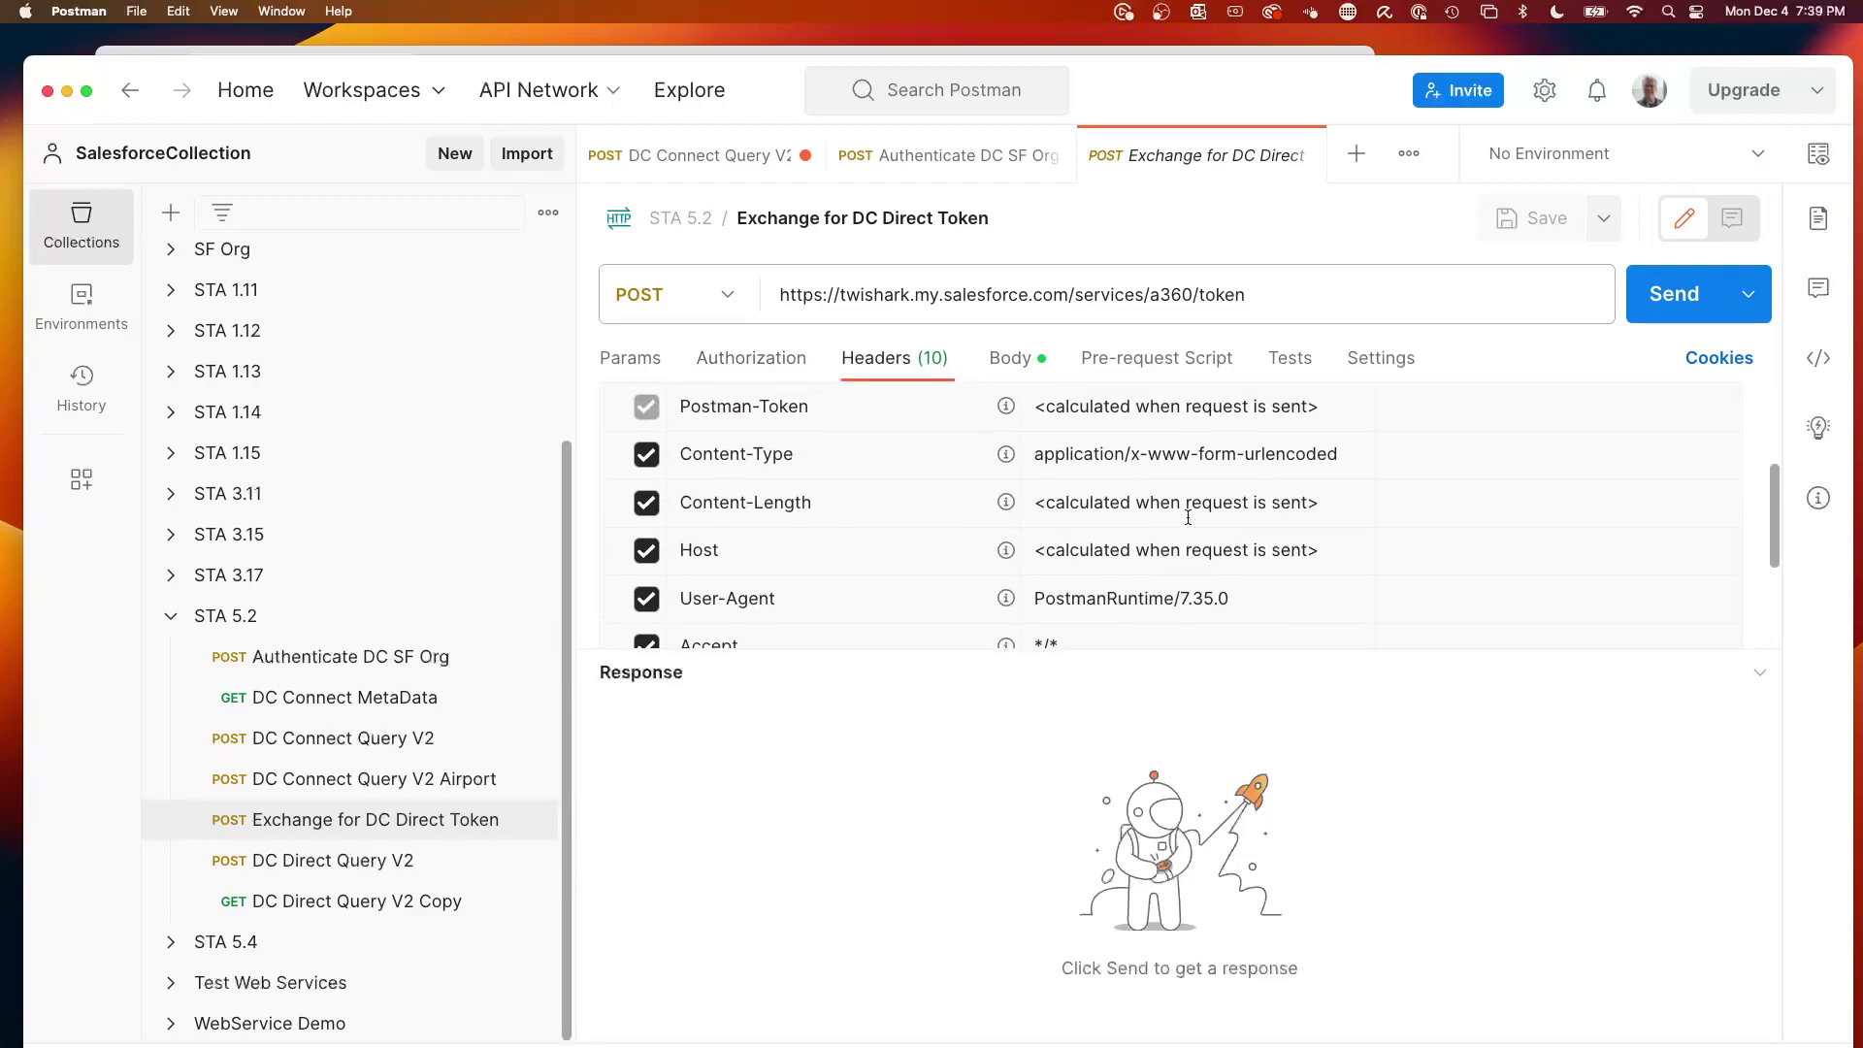
scroll(1188, 517, up, 3)
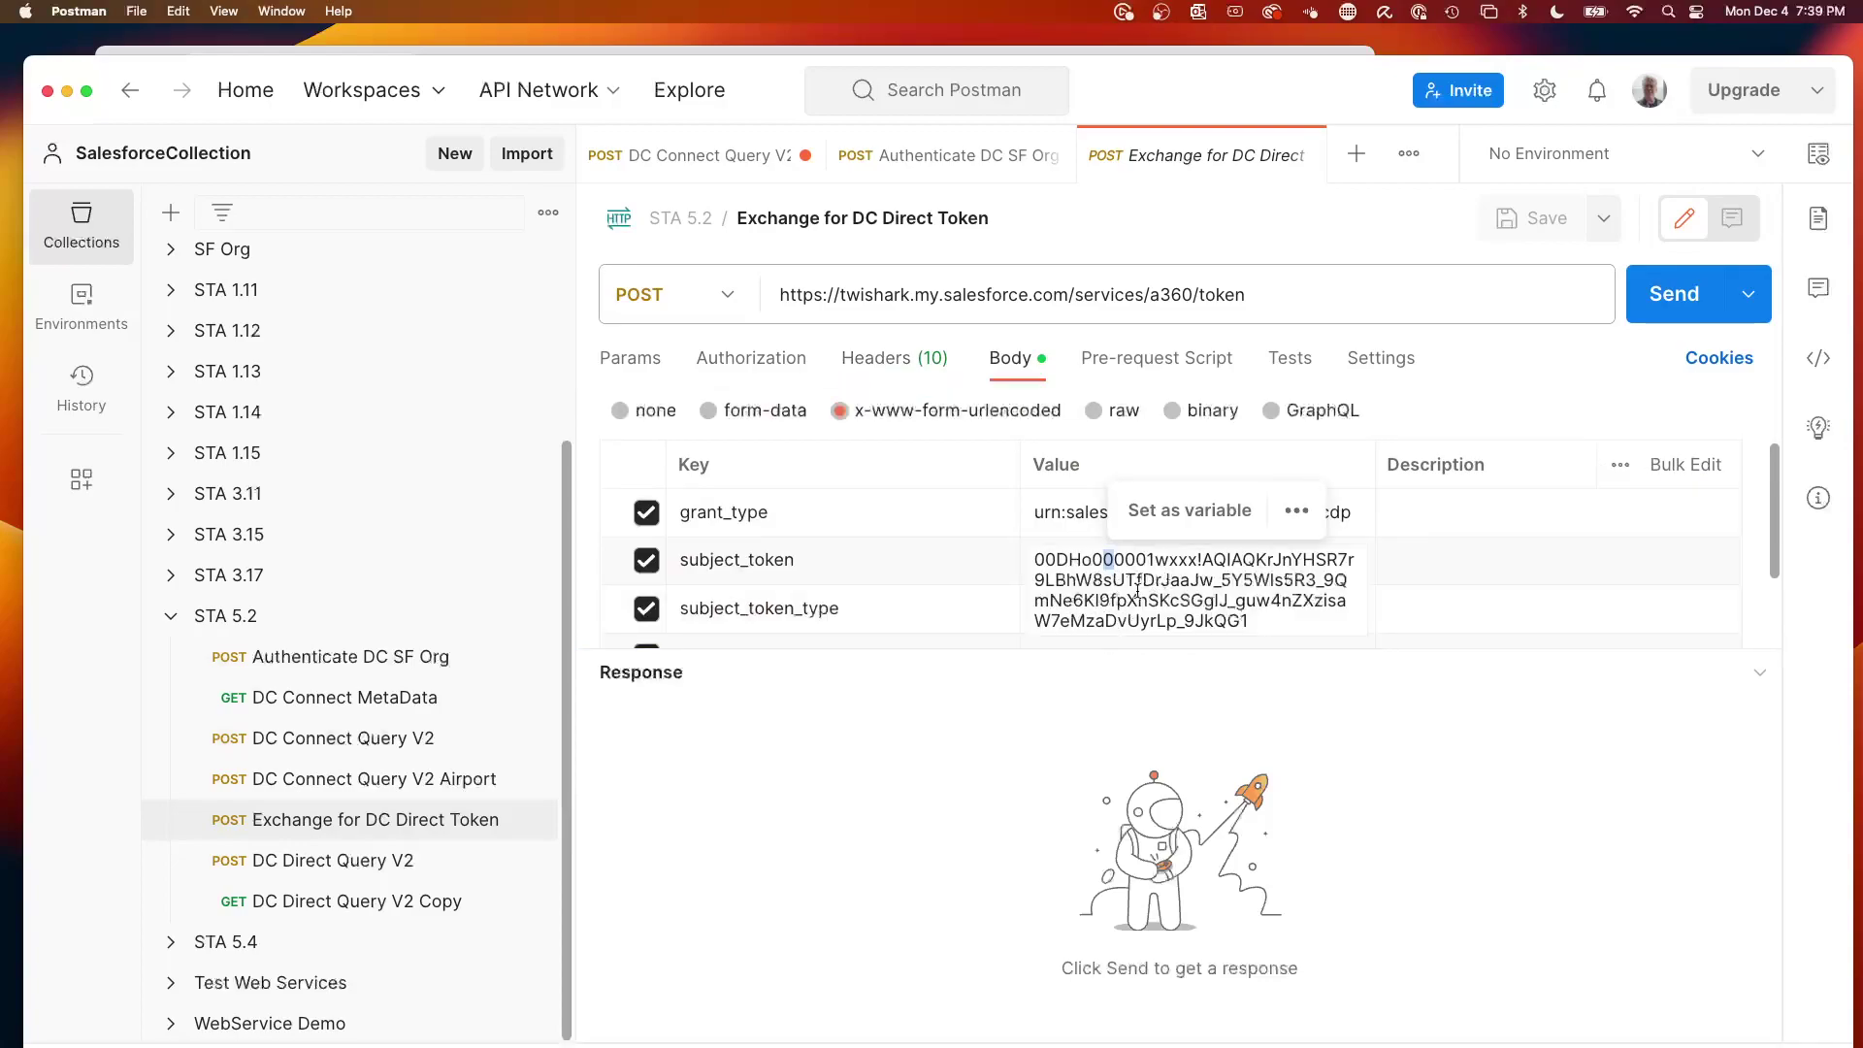
Paste the new access token as subject_token and verify the a360/token endpoint and dataspace SteveTechArc
click(1137, 590)
key(super+a)
key(super+v)
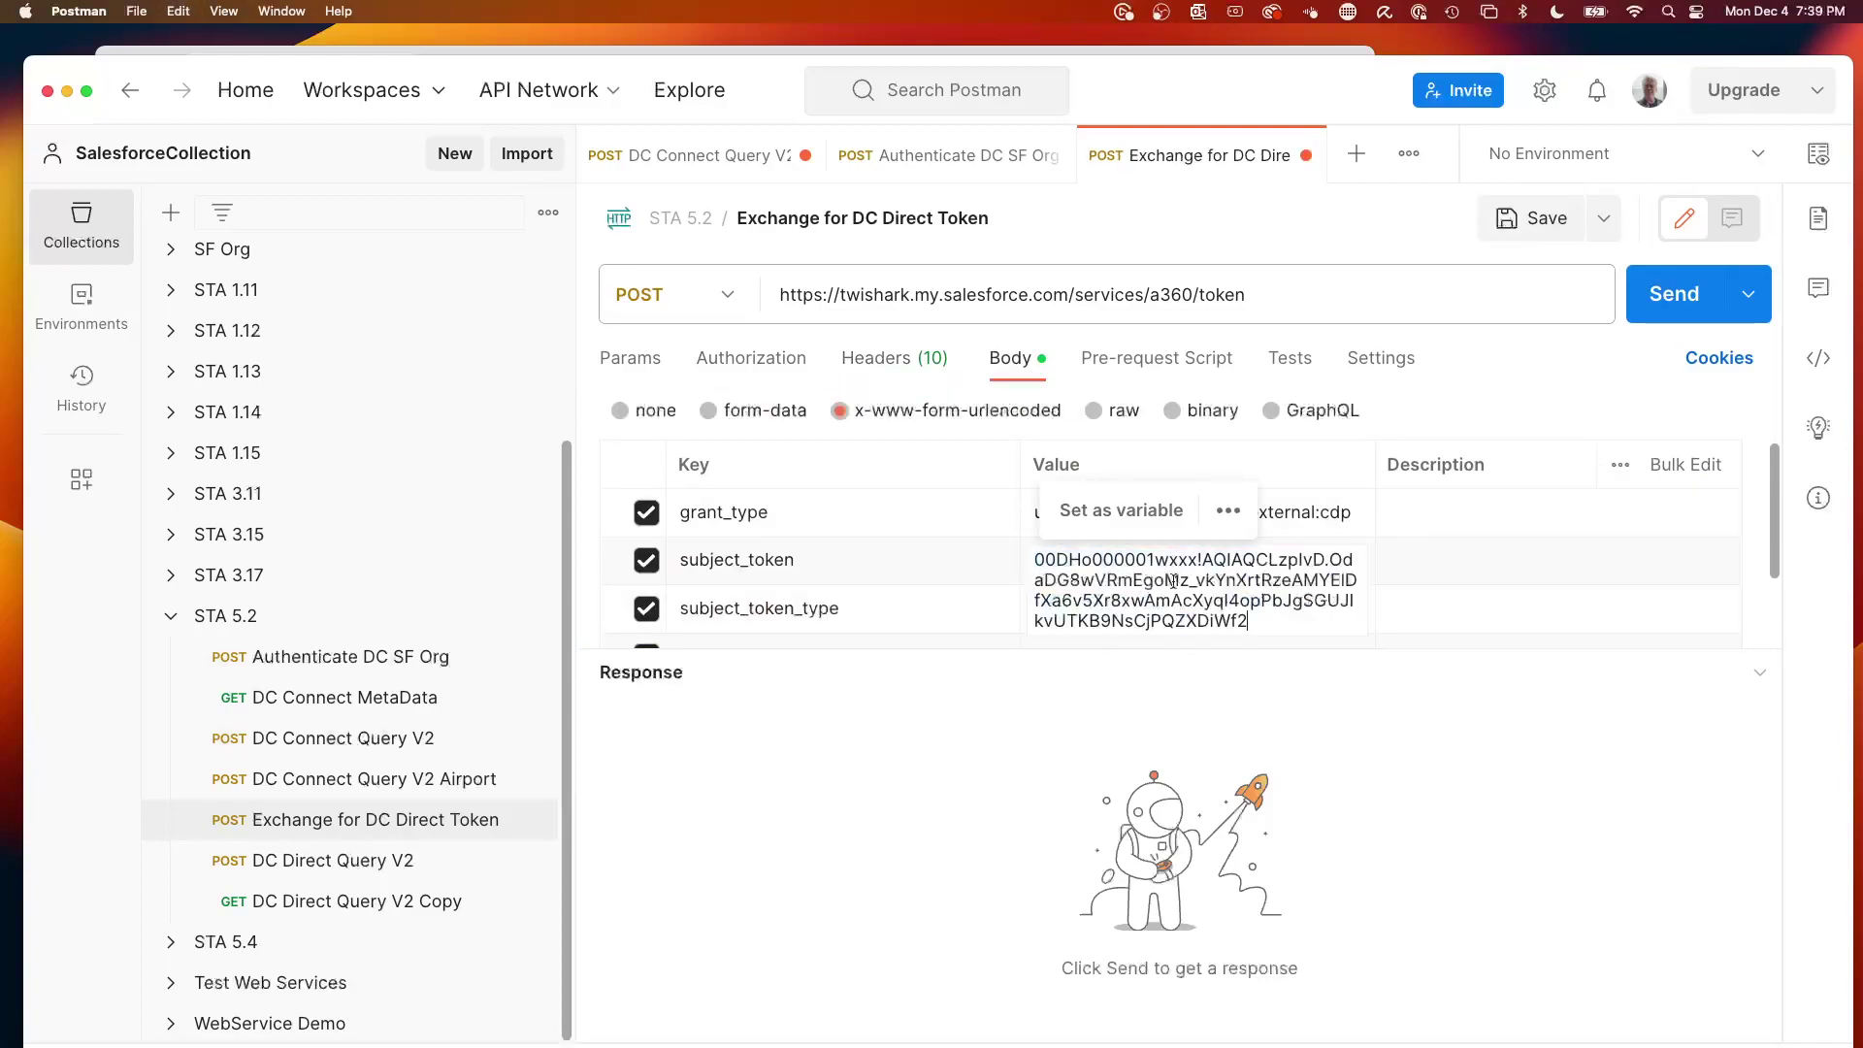
click(1115, 722)
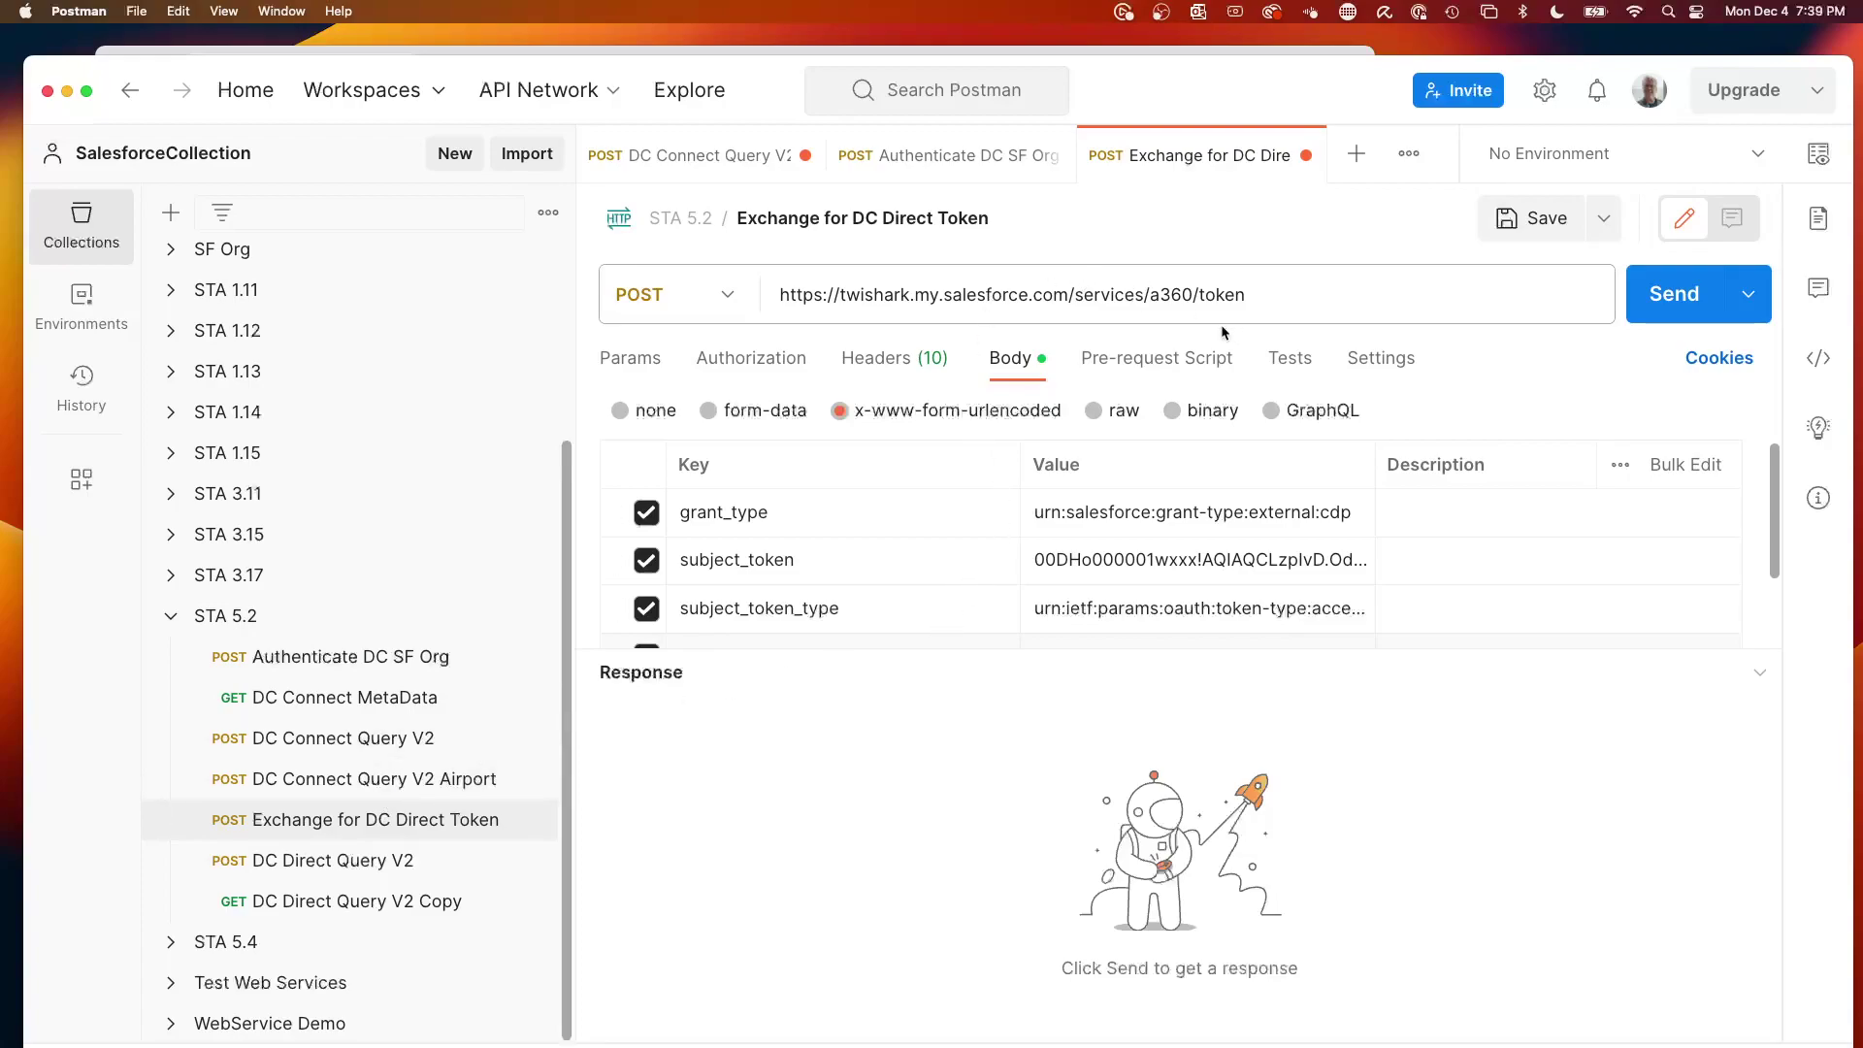
drag(1153, 294, 1046, 295)
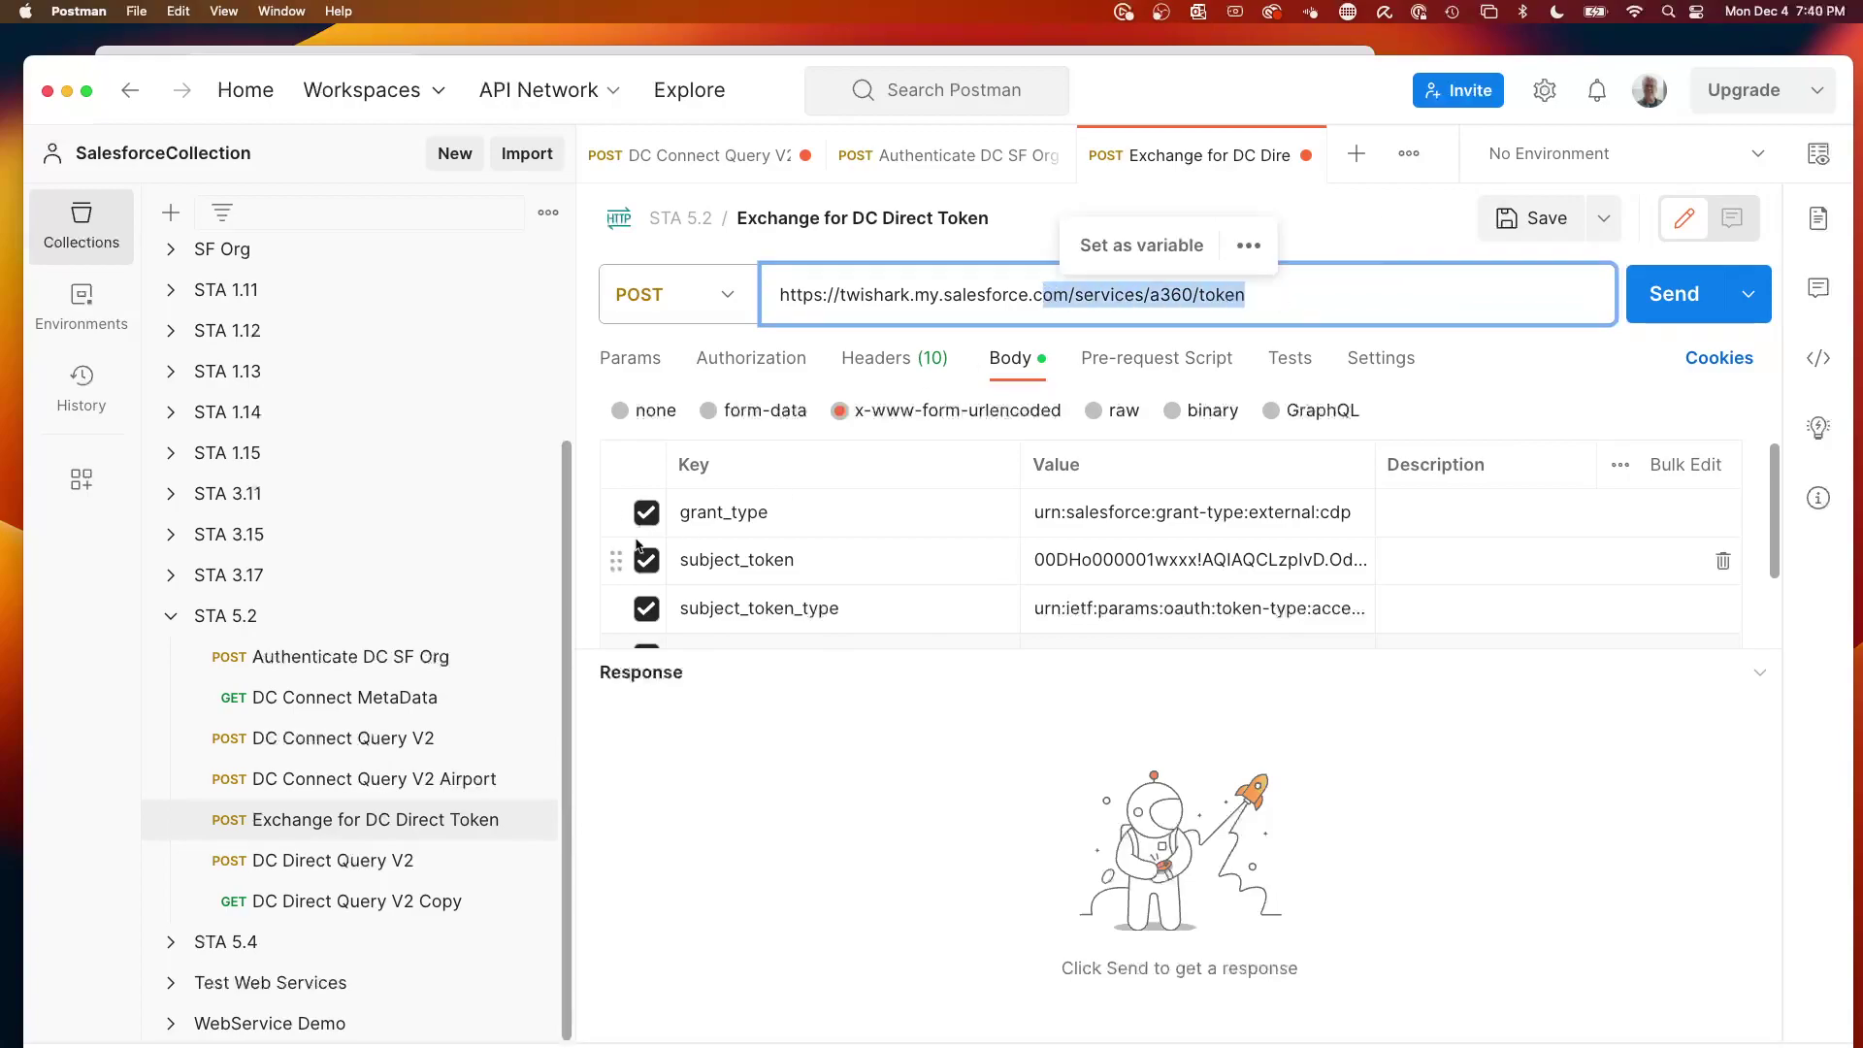
click(432, 658)
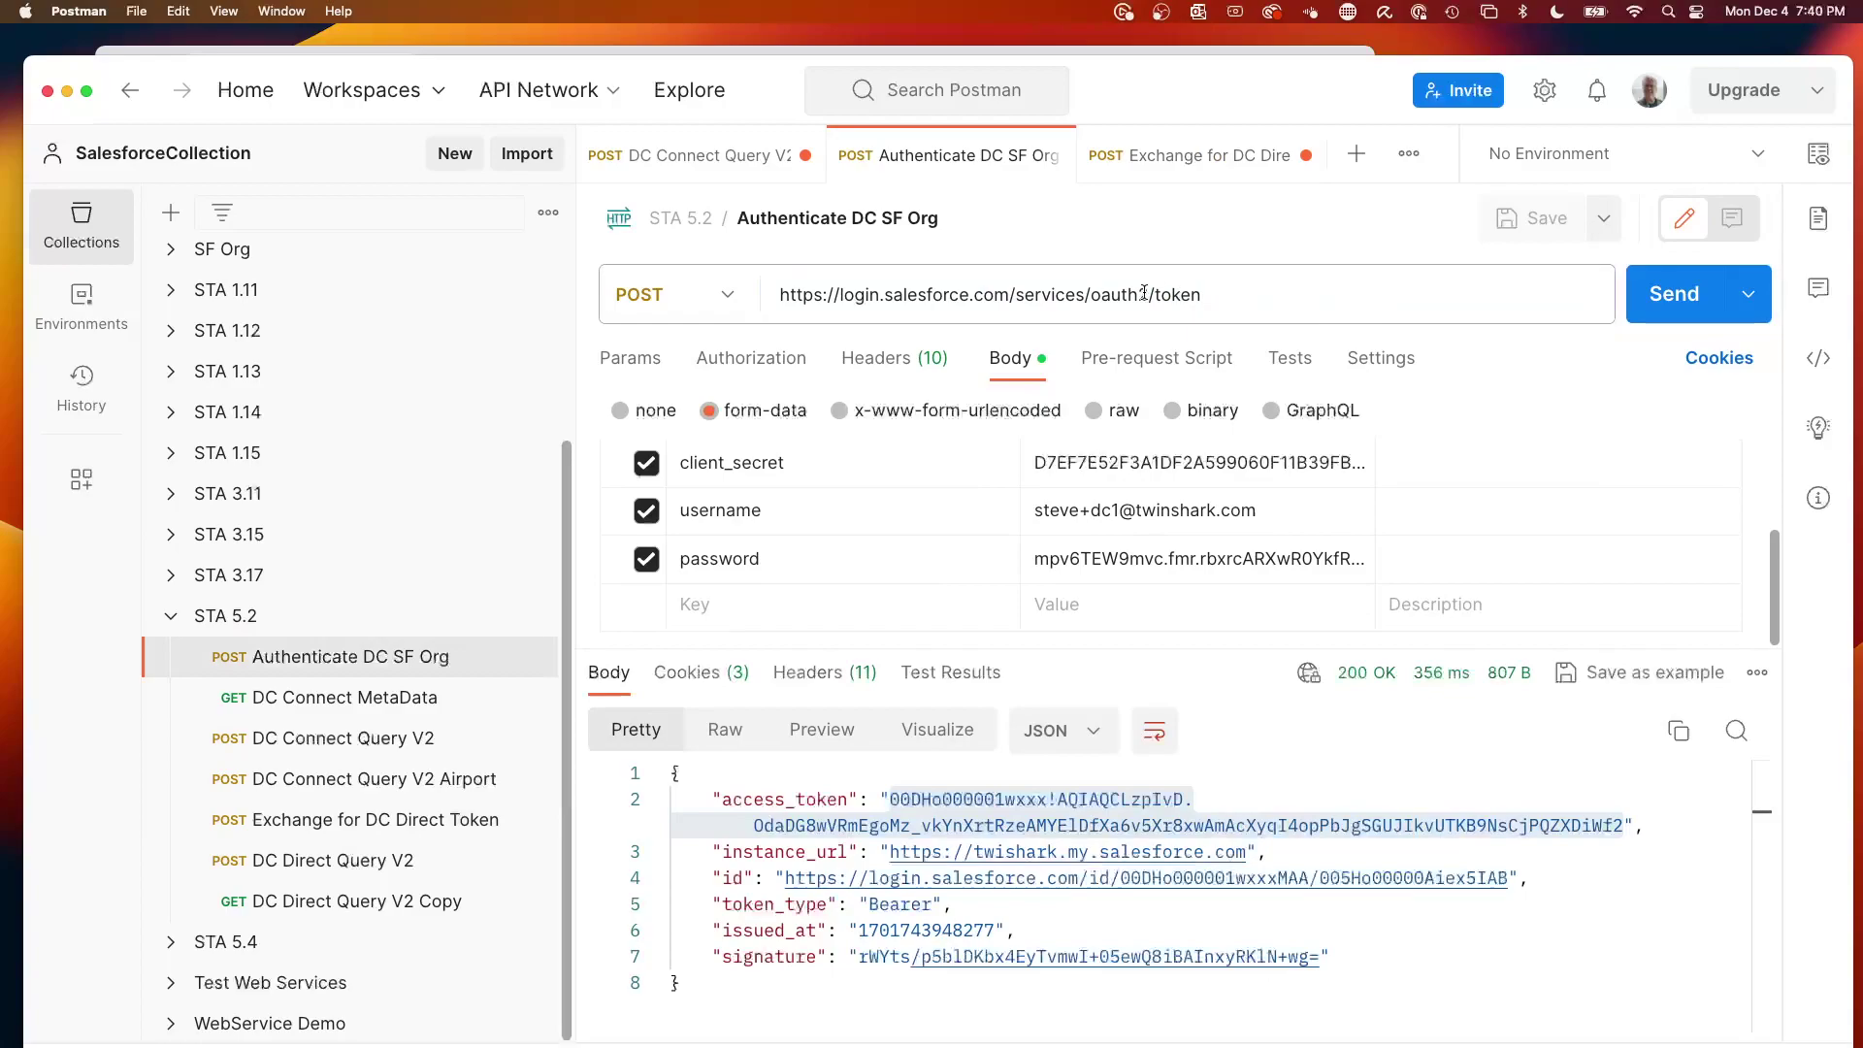
click(392, 820)
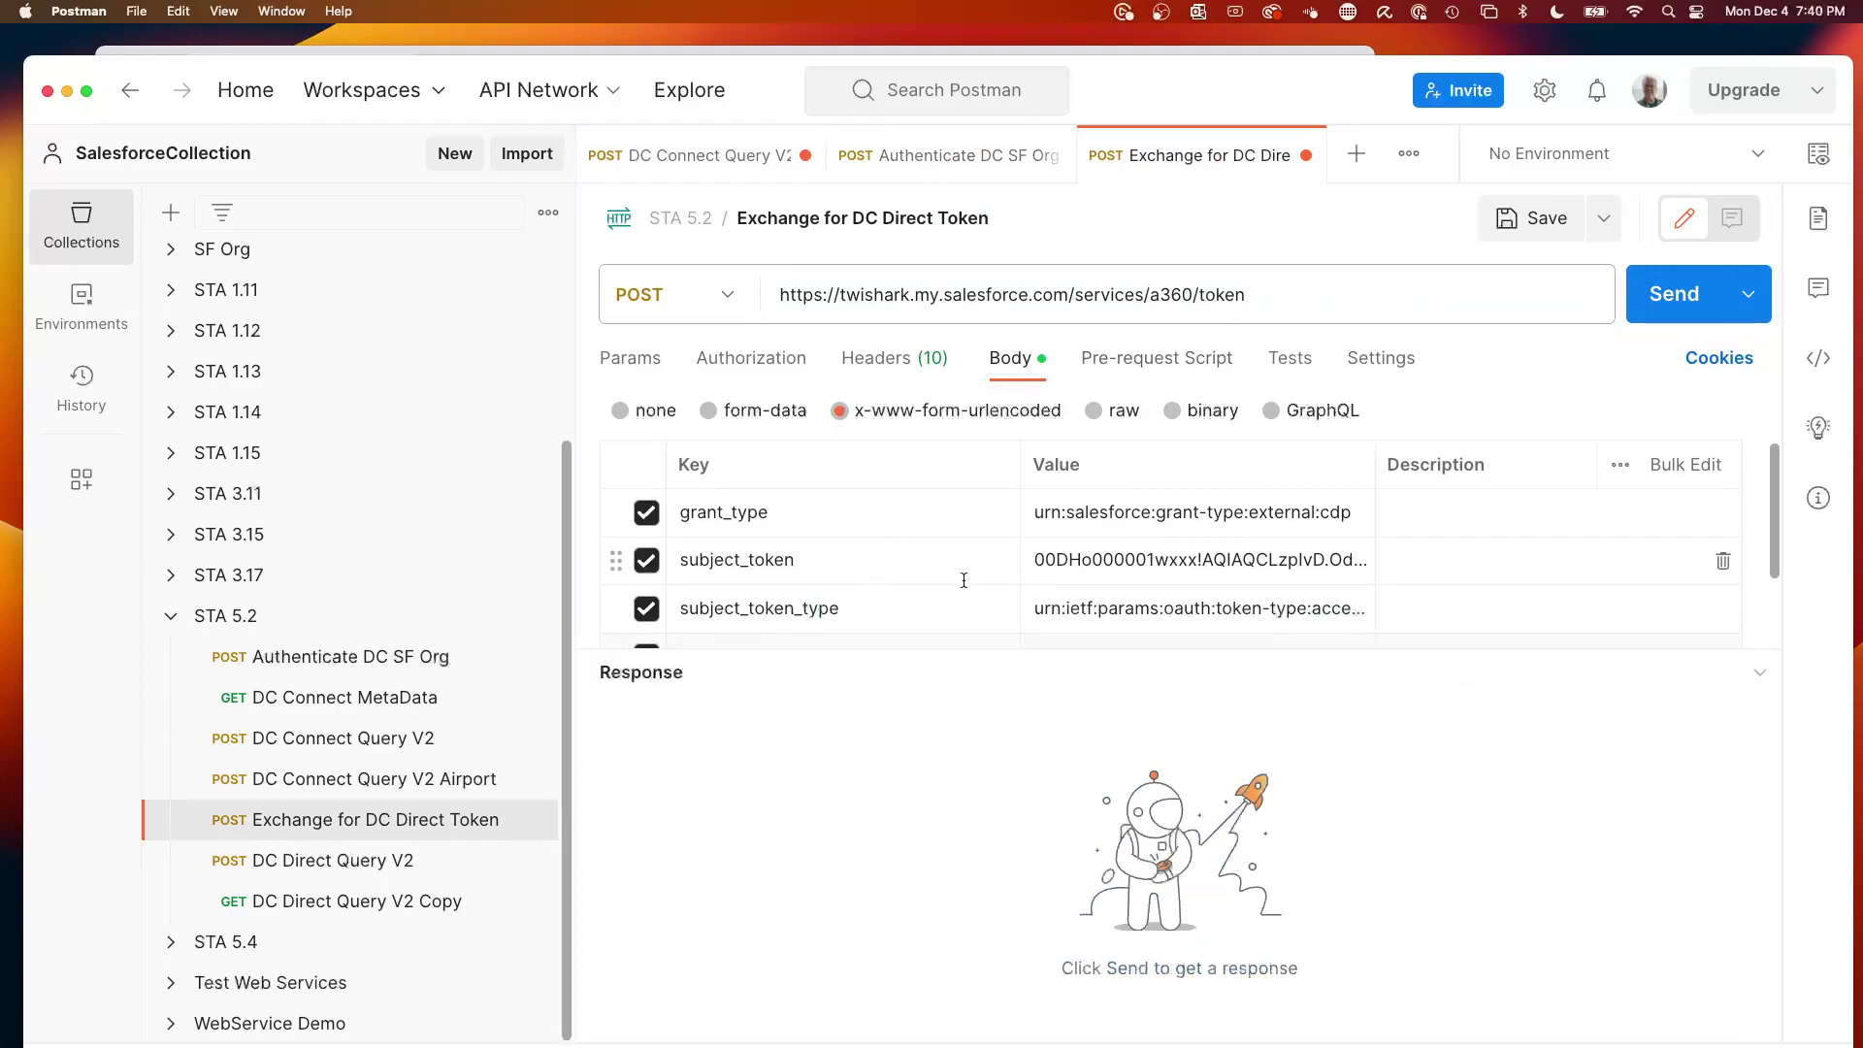
scroll(964, 574, down, 2)
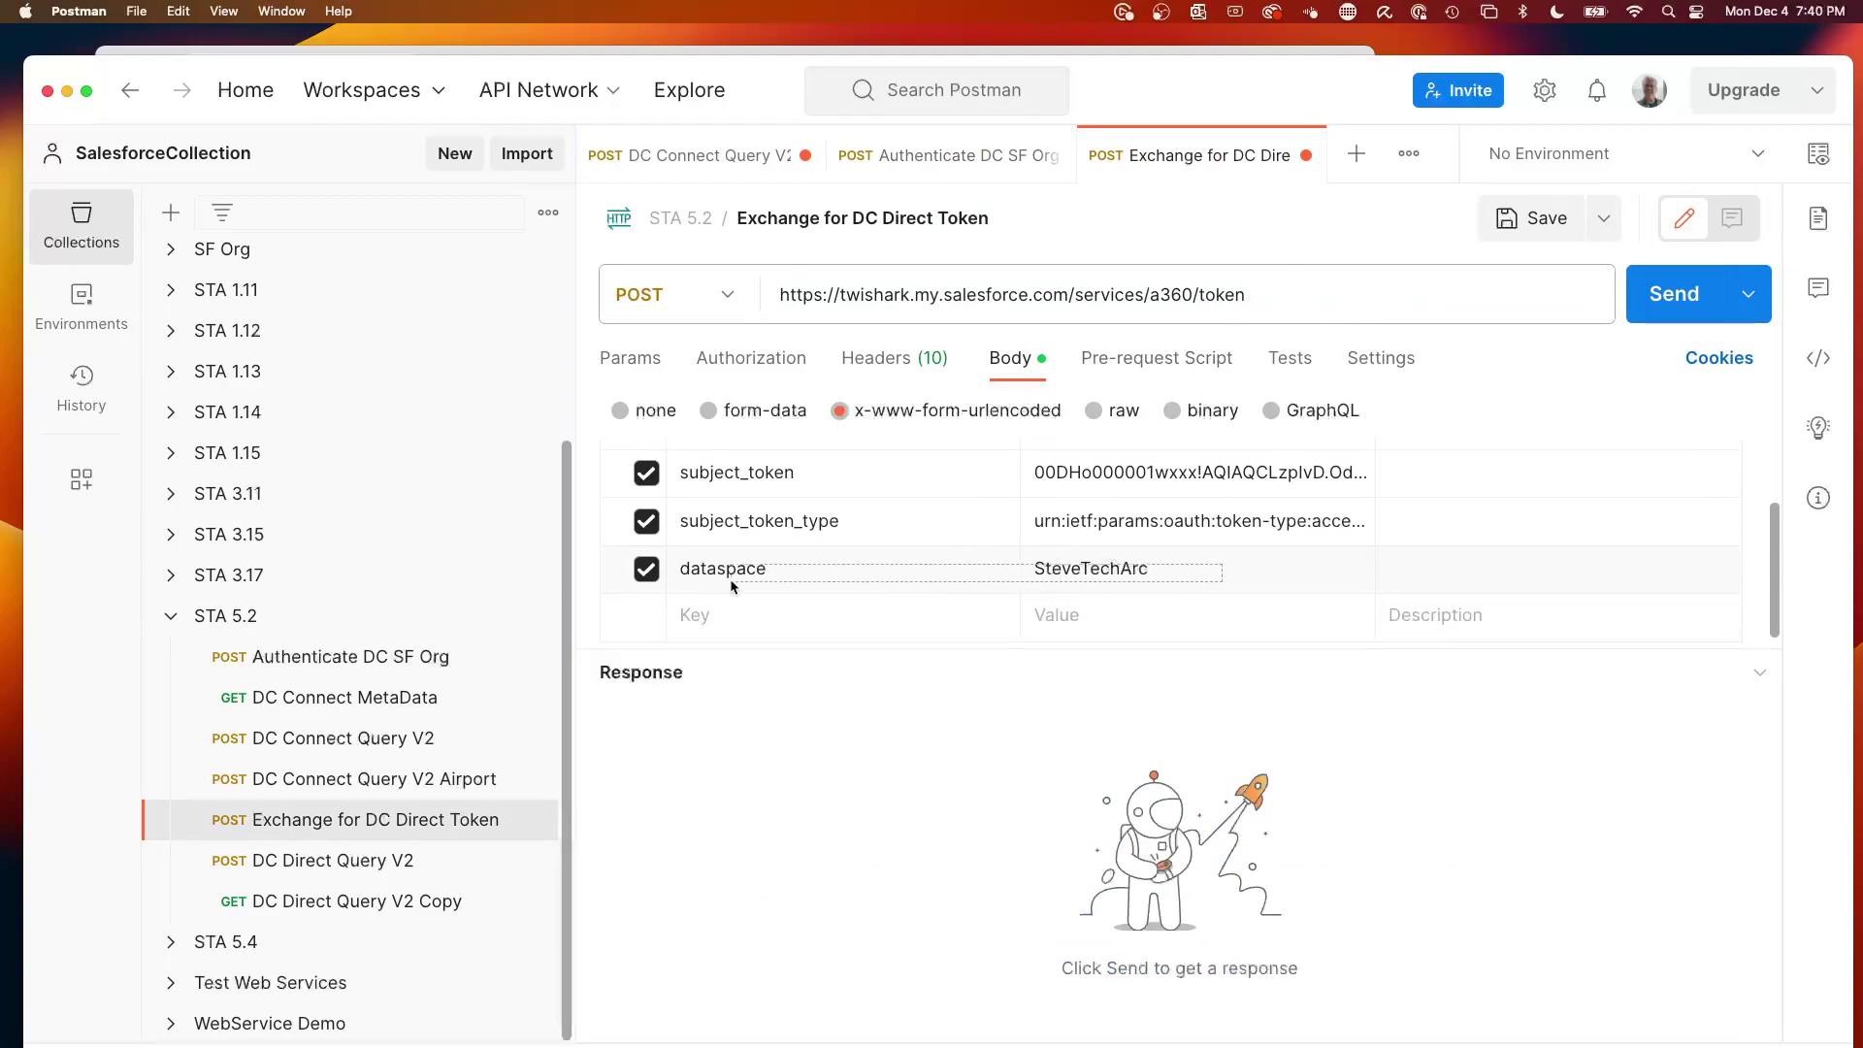
Send the token exchange, getting 200 OK, and select the returned JWT access token
key(super+Return)
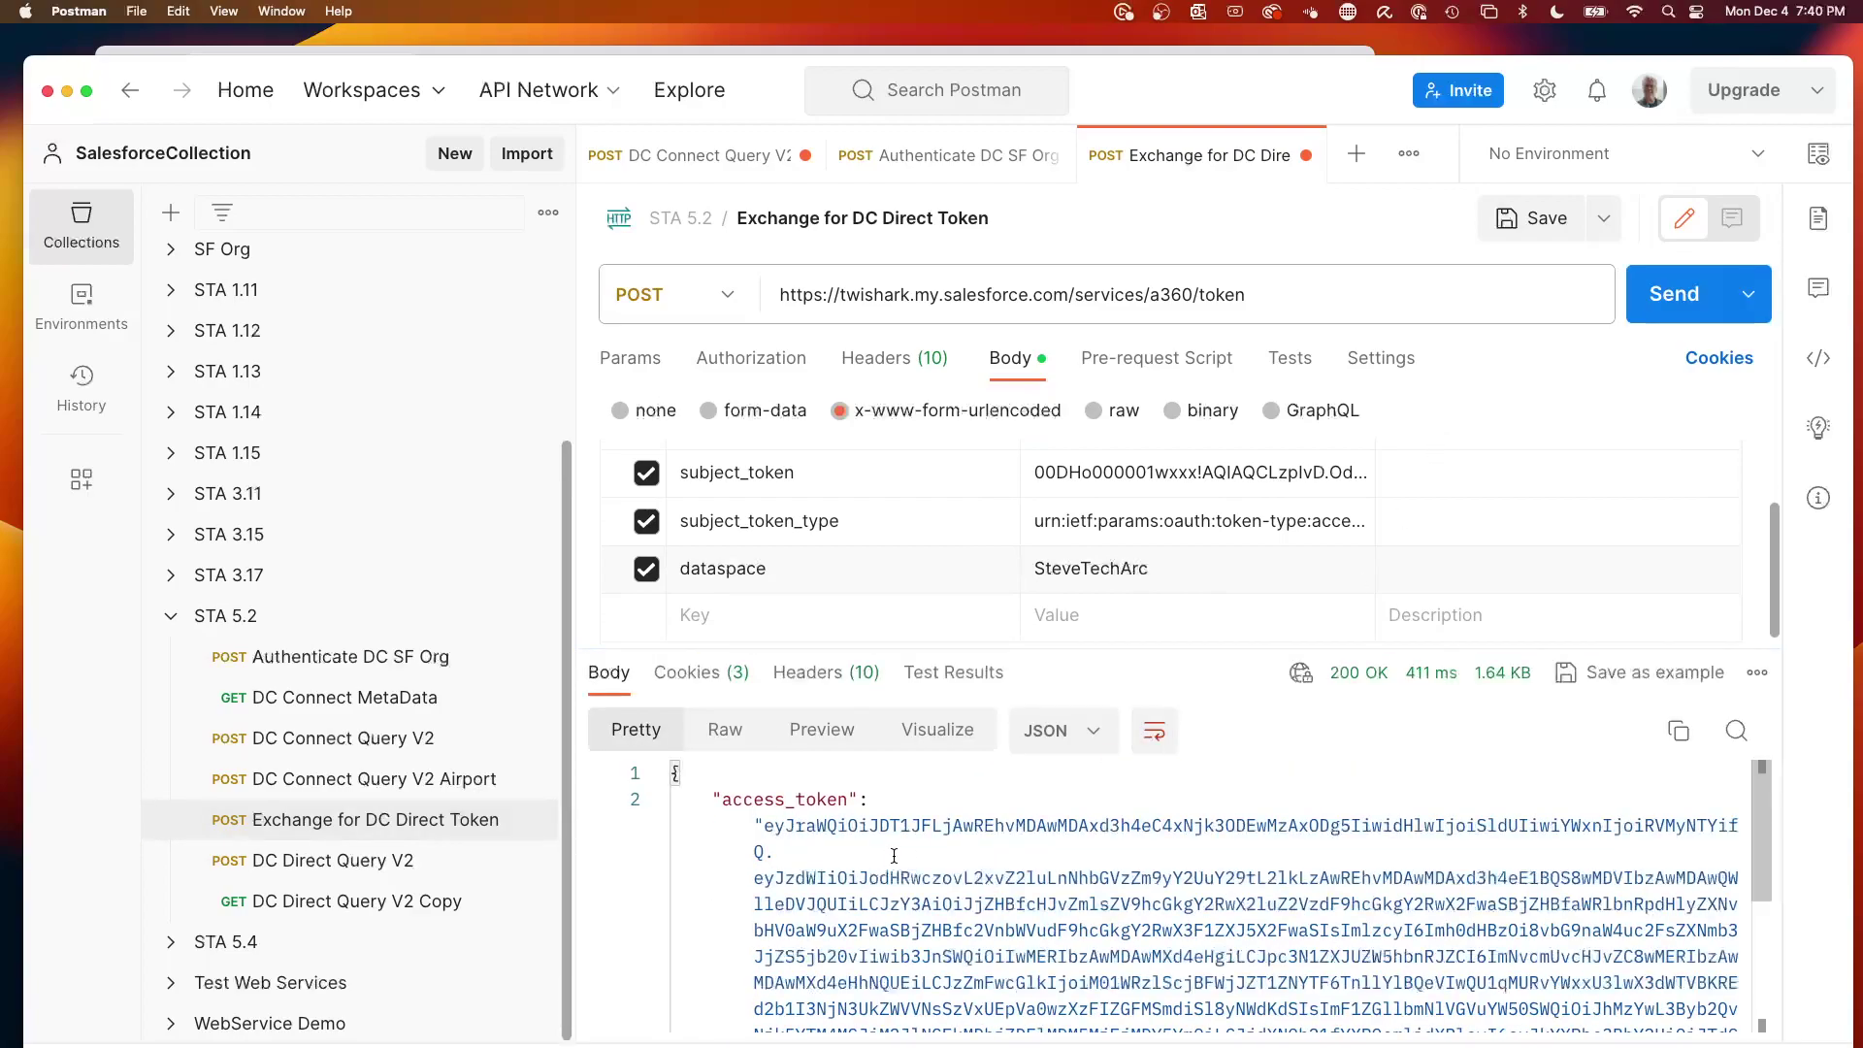
scroll(893, 856, down, 1)
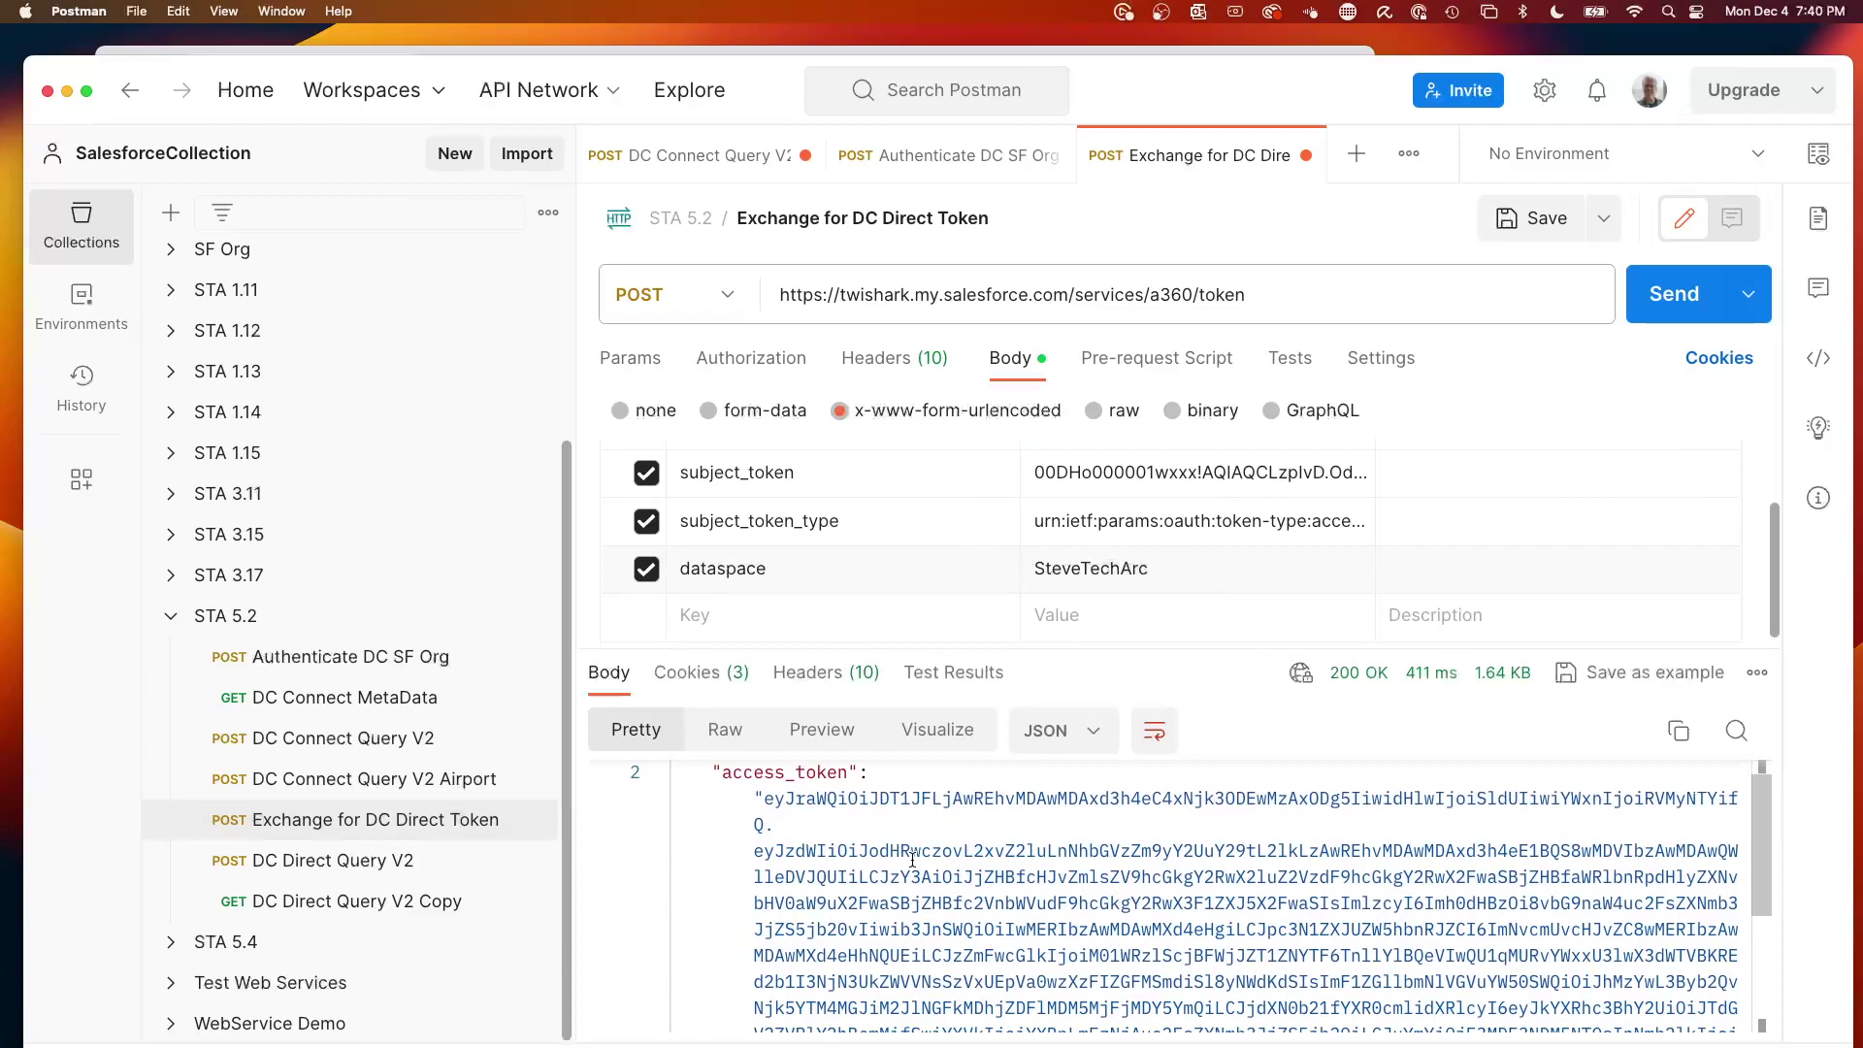
scroll(912, 861, down, 8)
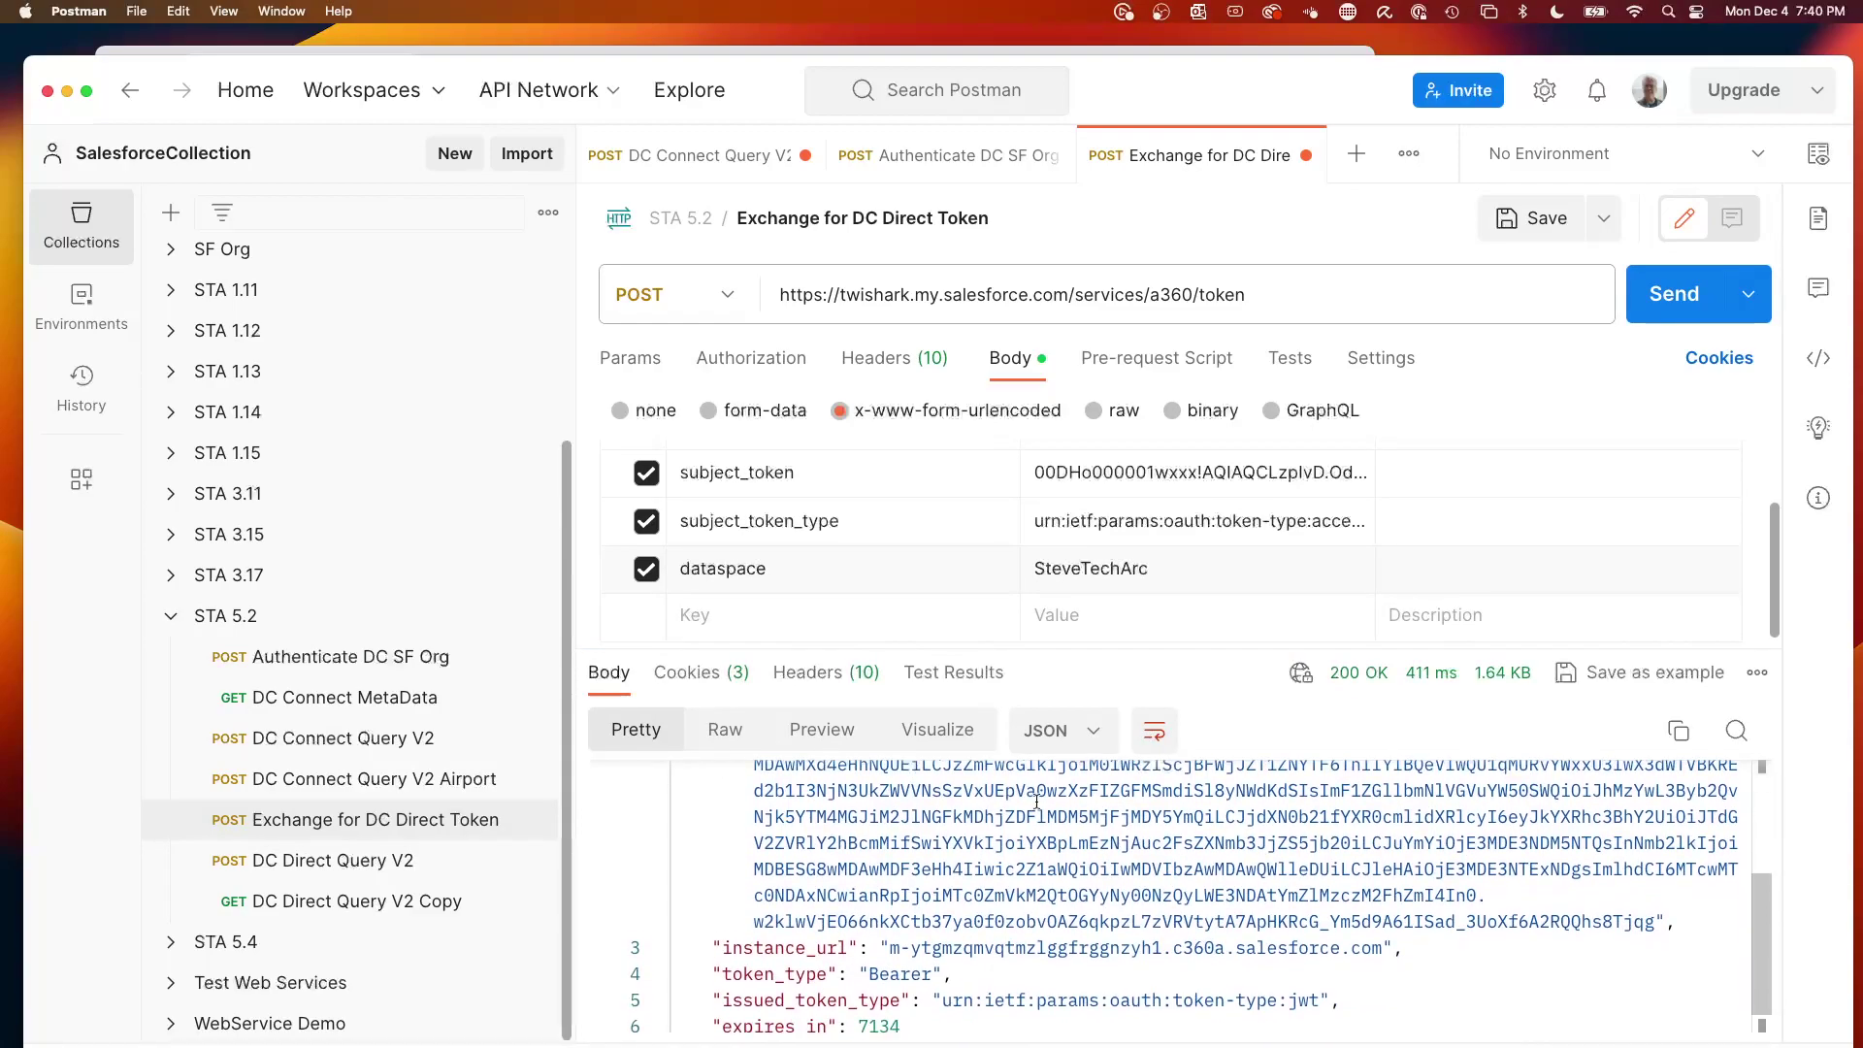
scroll(1045, 801, up, 9)
drag(765, 822, 1659, 885)
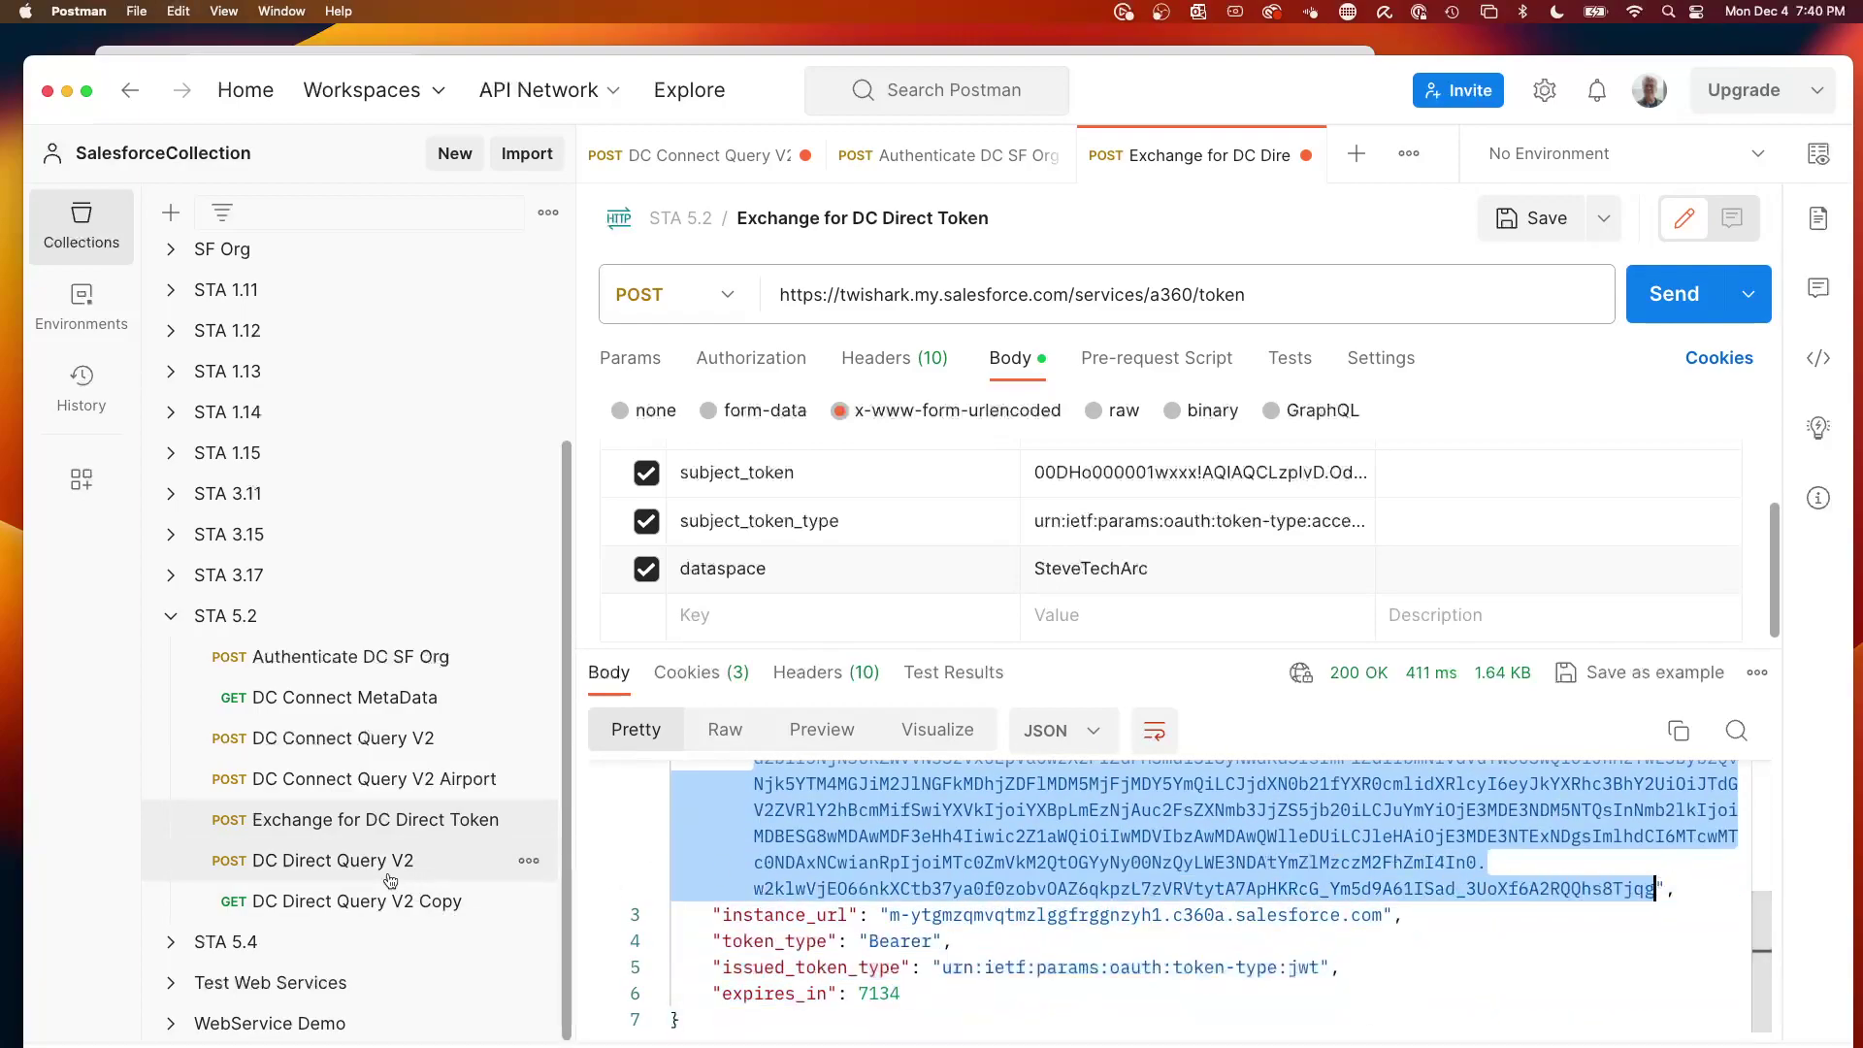
click(330, 861)
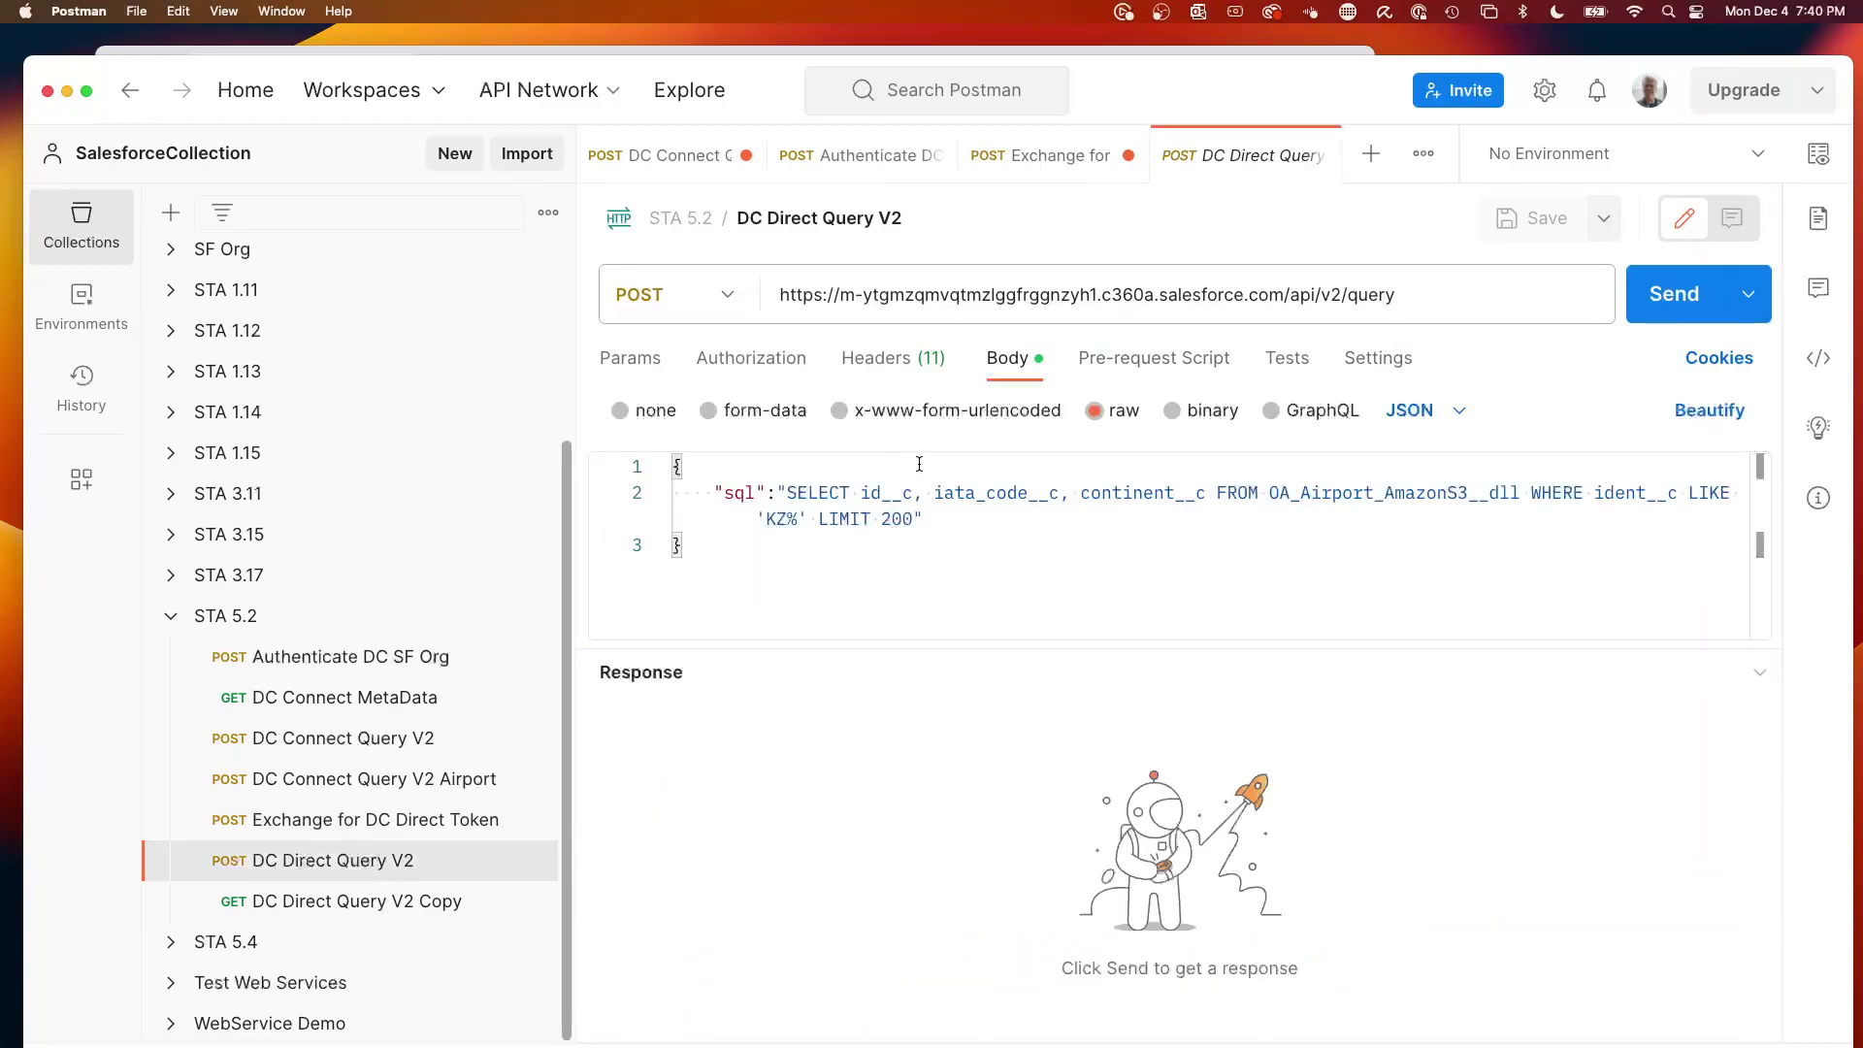
Select the exchange response's instance_url and compare it with the DC Direct Query V2 URL
click(363, 832)
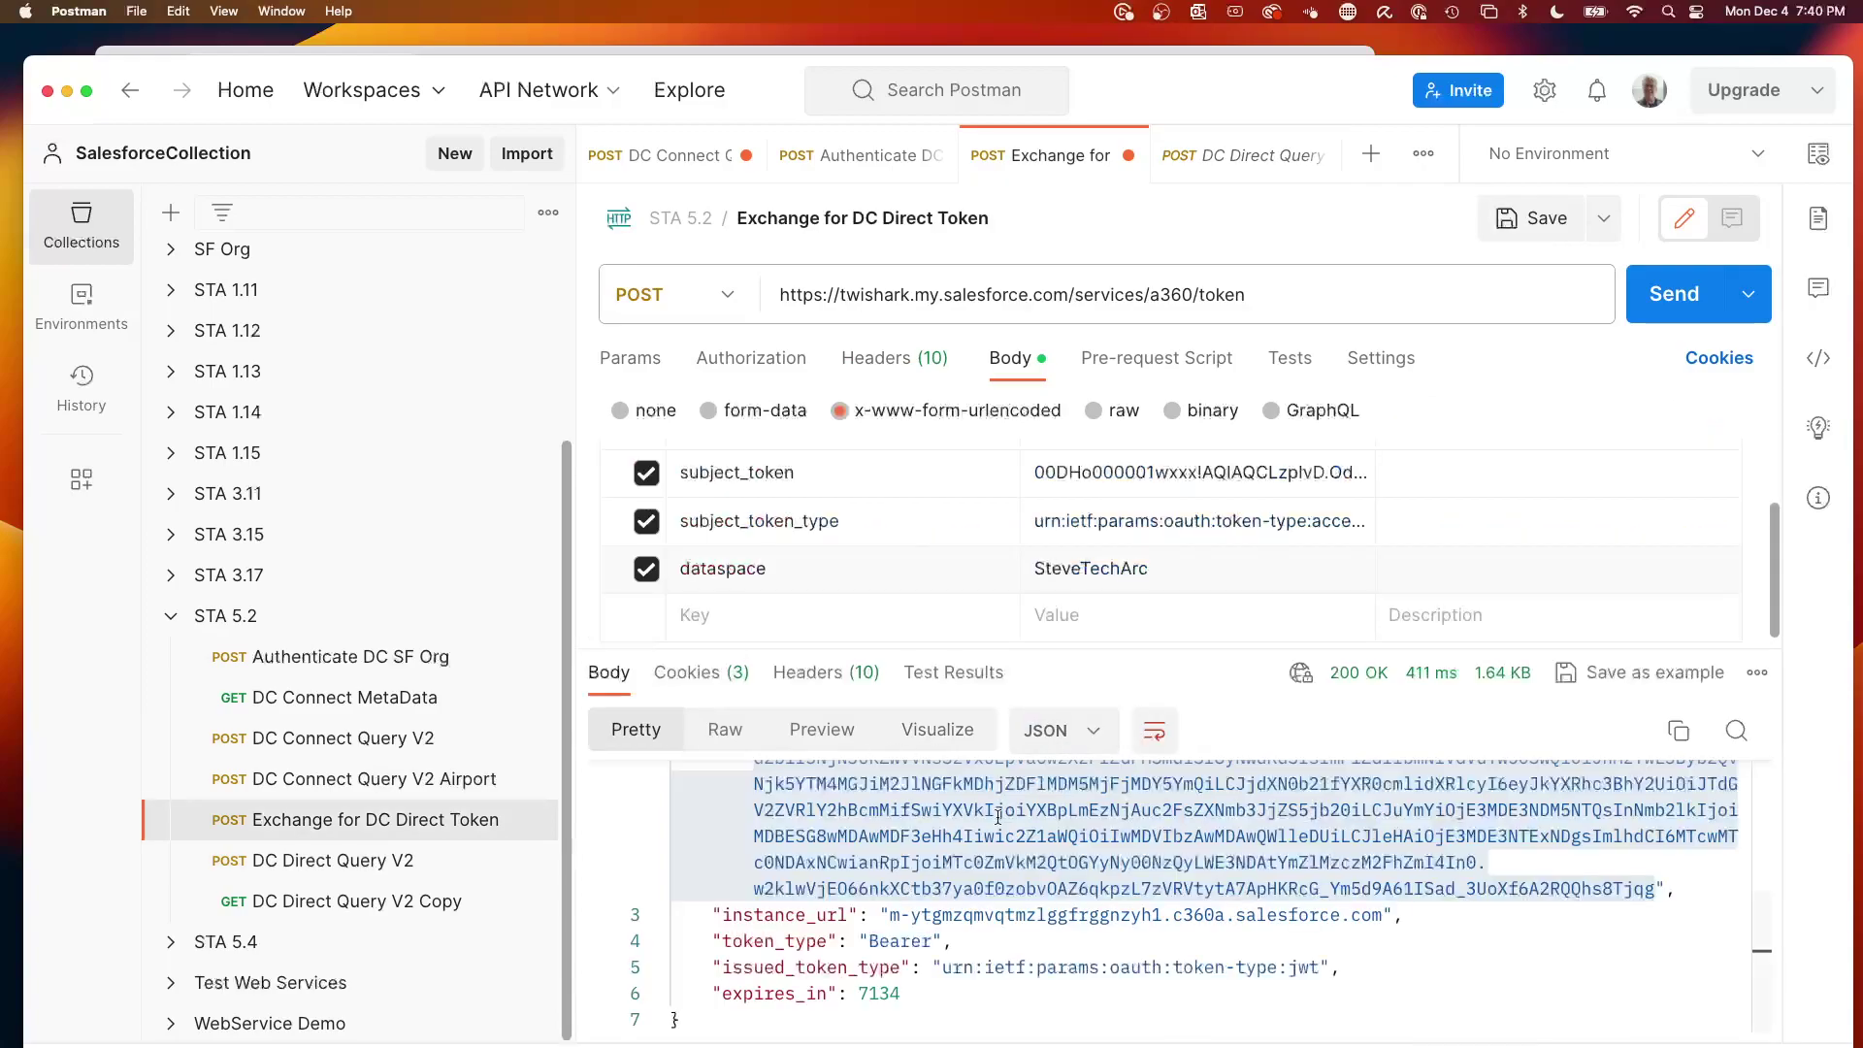
scroll(925, 907, up, 3)
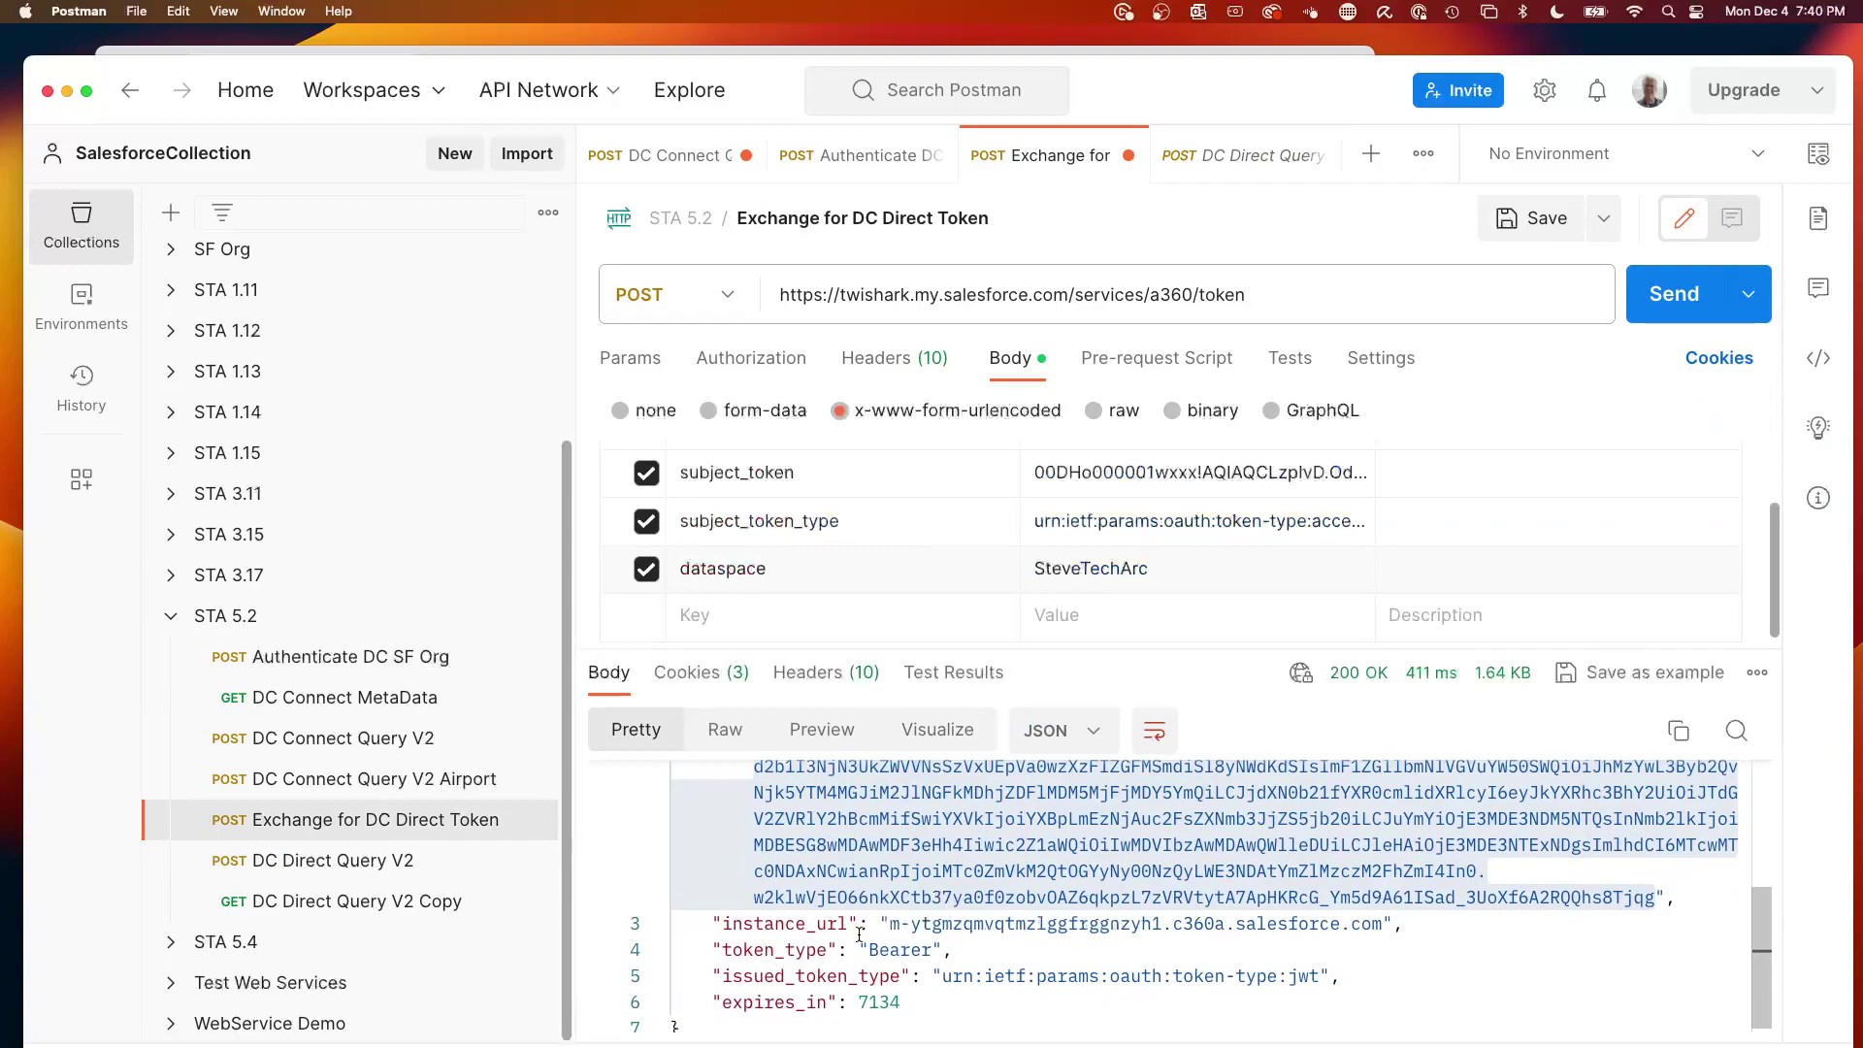
drag(888, 923, 1392, 924)
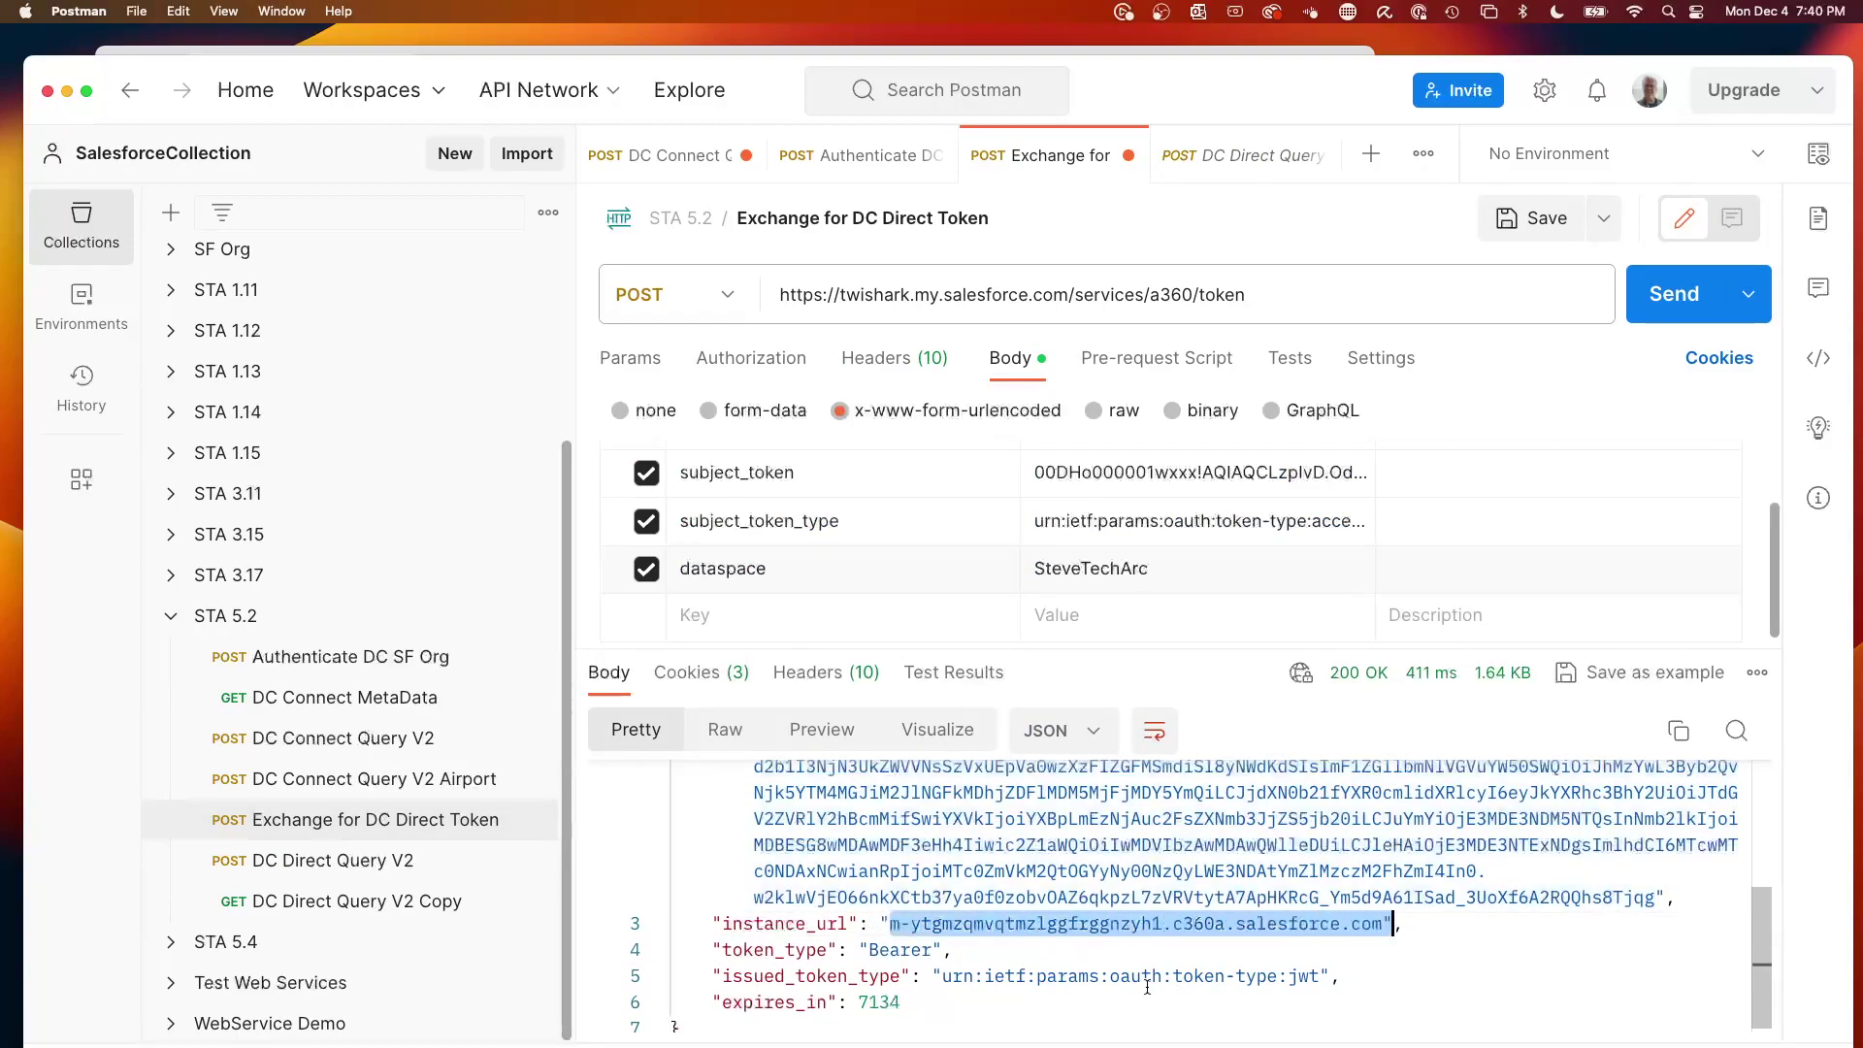
scroll(1309, 967, down, 1)
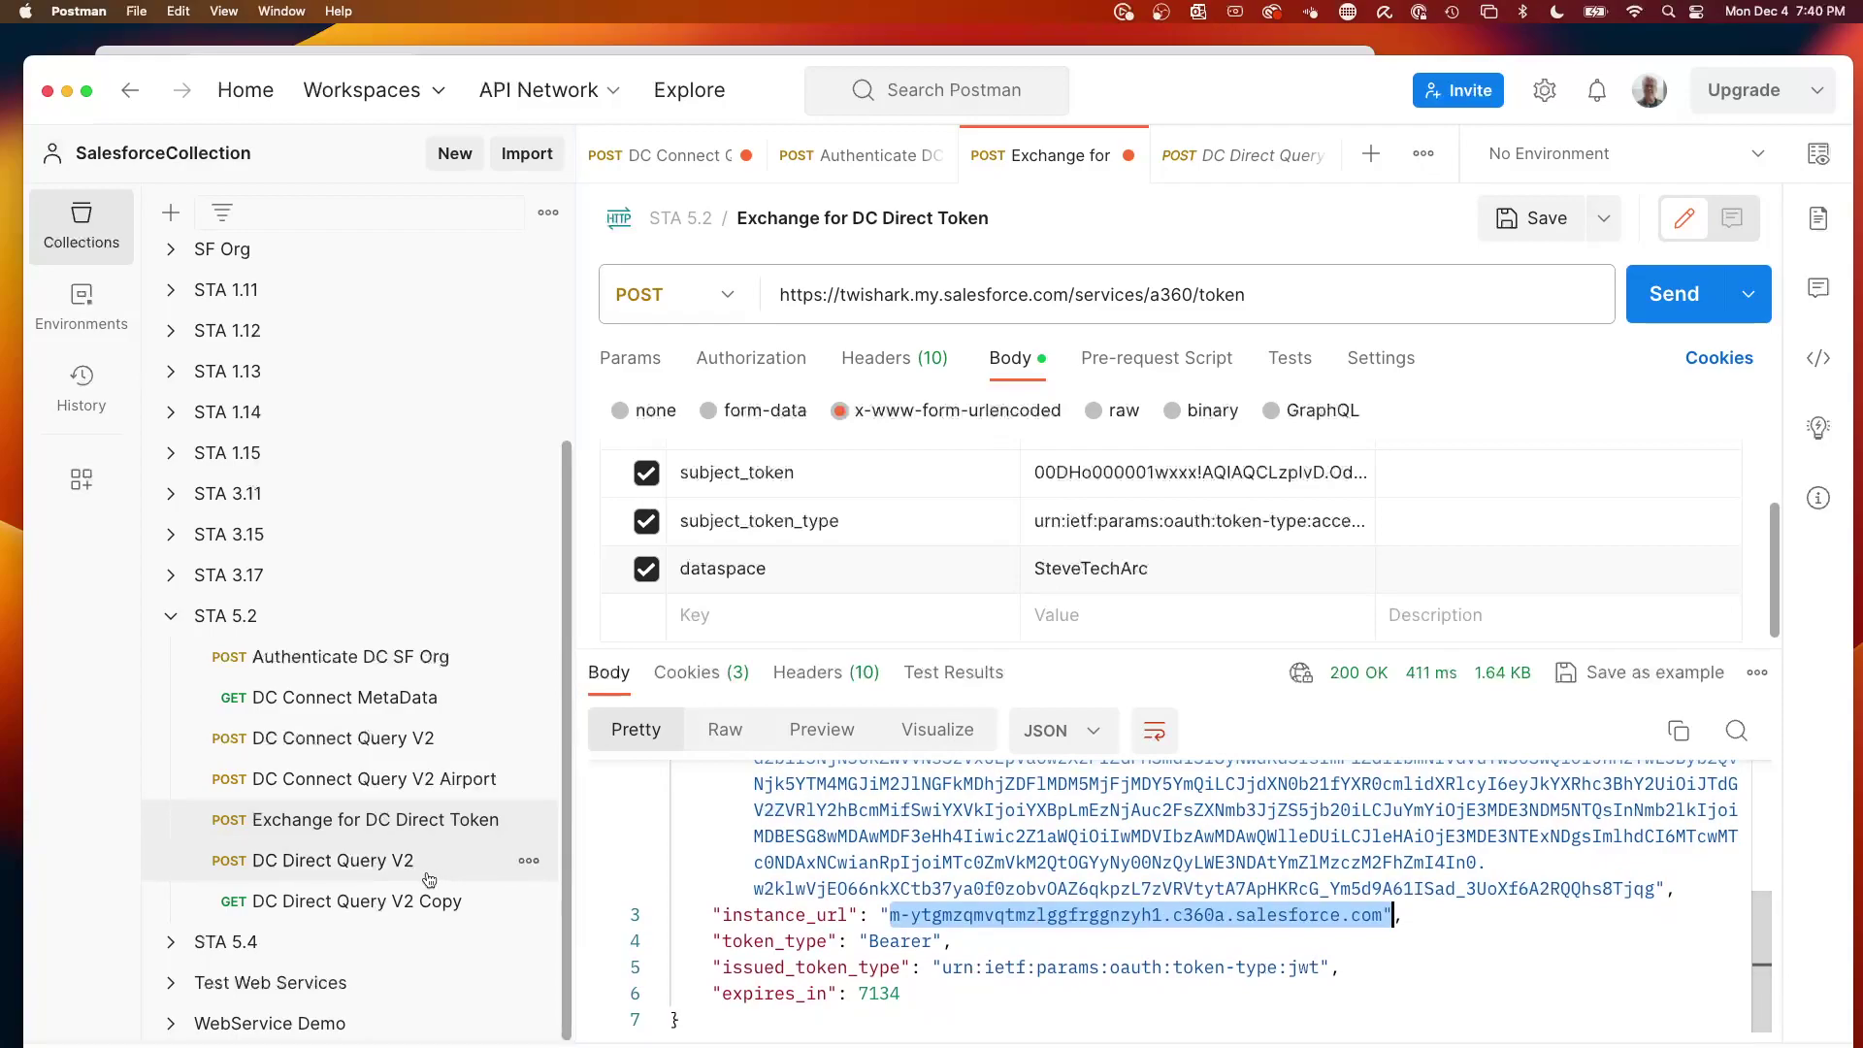
click(332, 861)
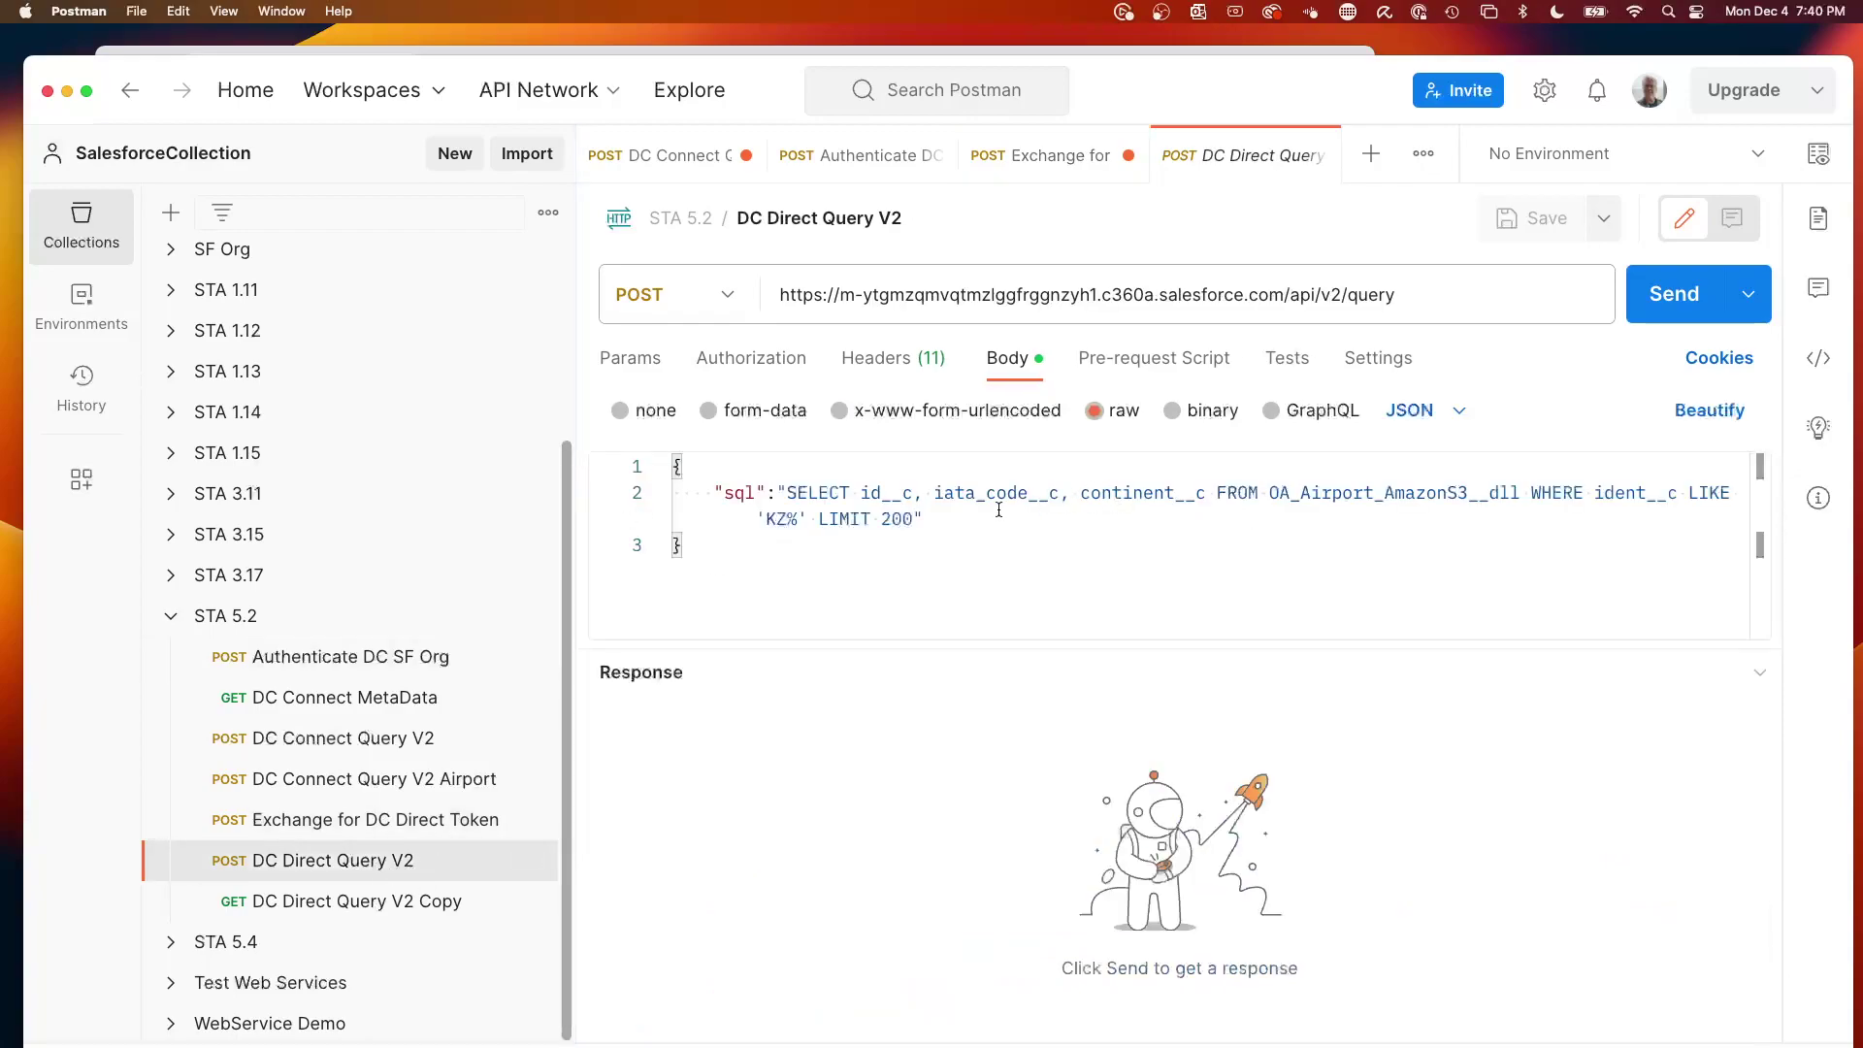
click(904, 294)
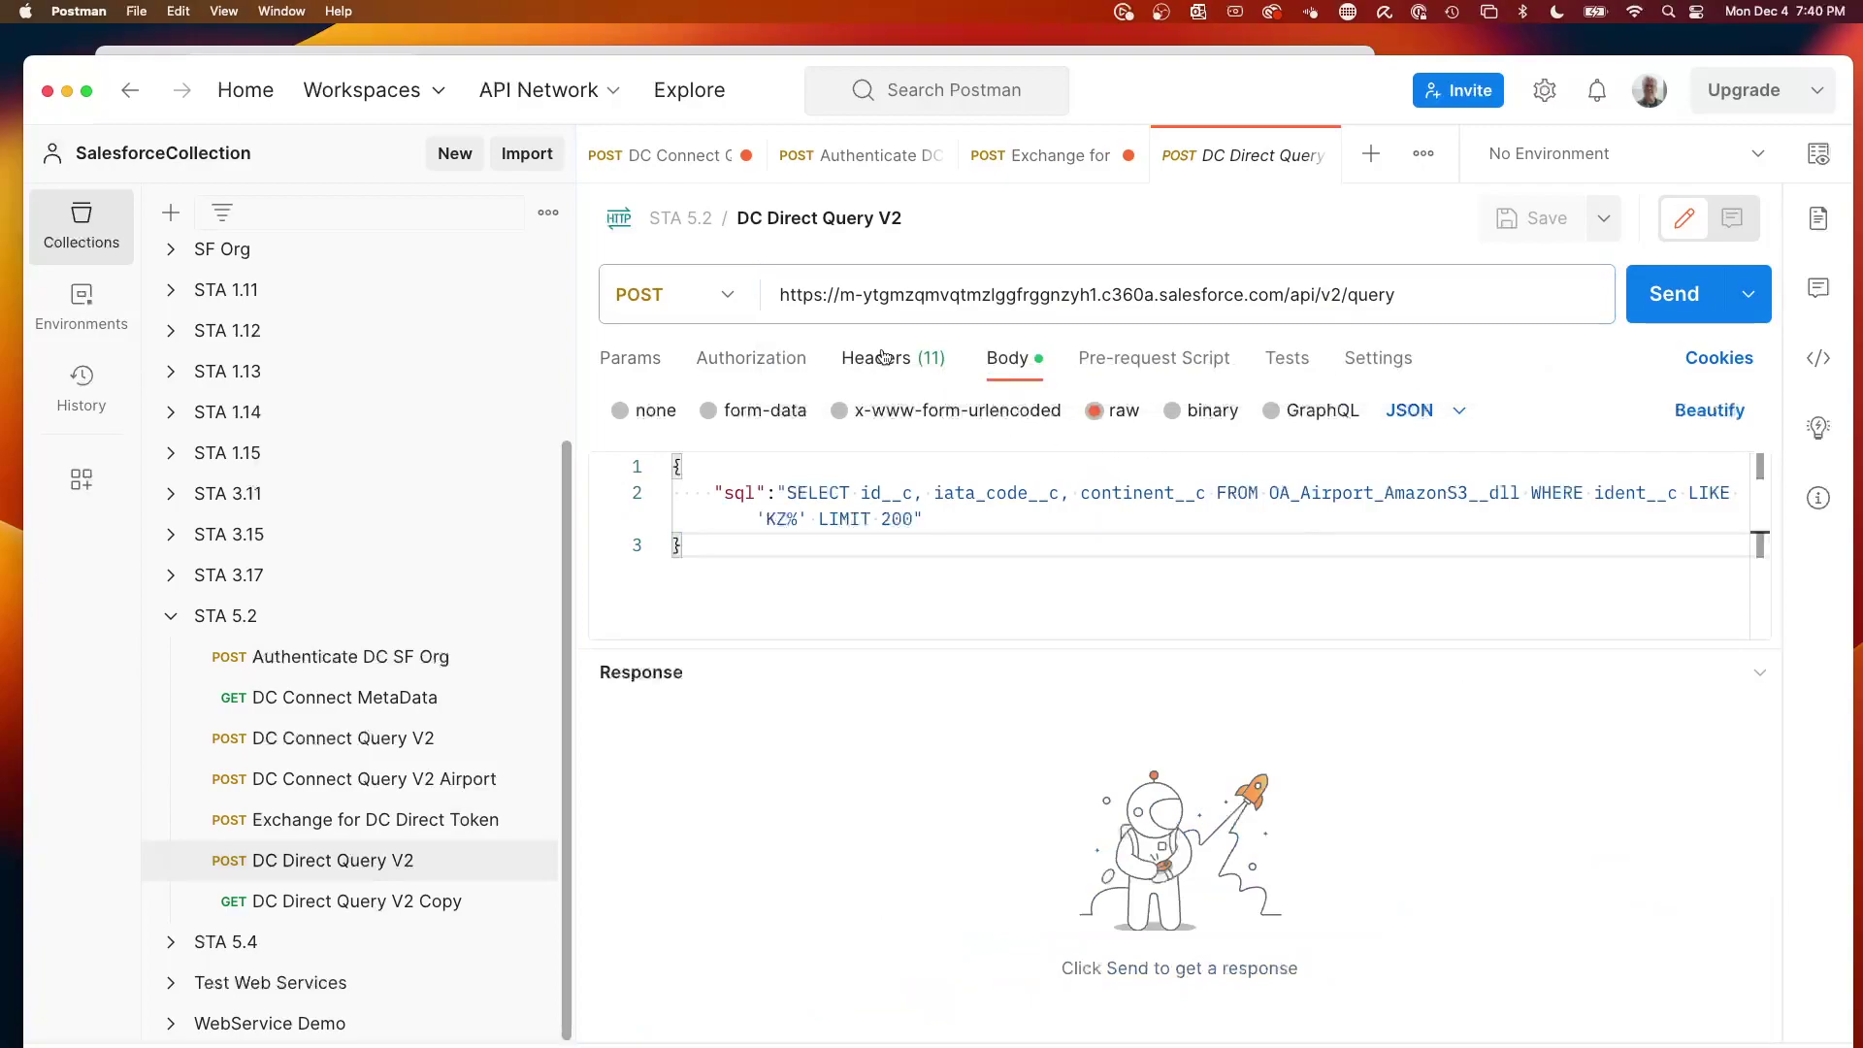
Replace the old Bearer token in the Authorization header with the newly exchanged token
click(893, 357)
scroll(1102, 553, down, 1)
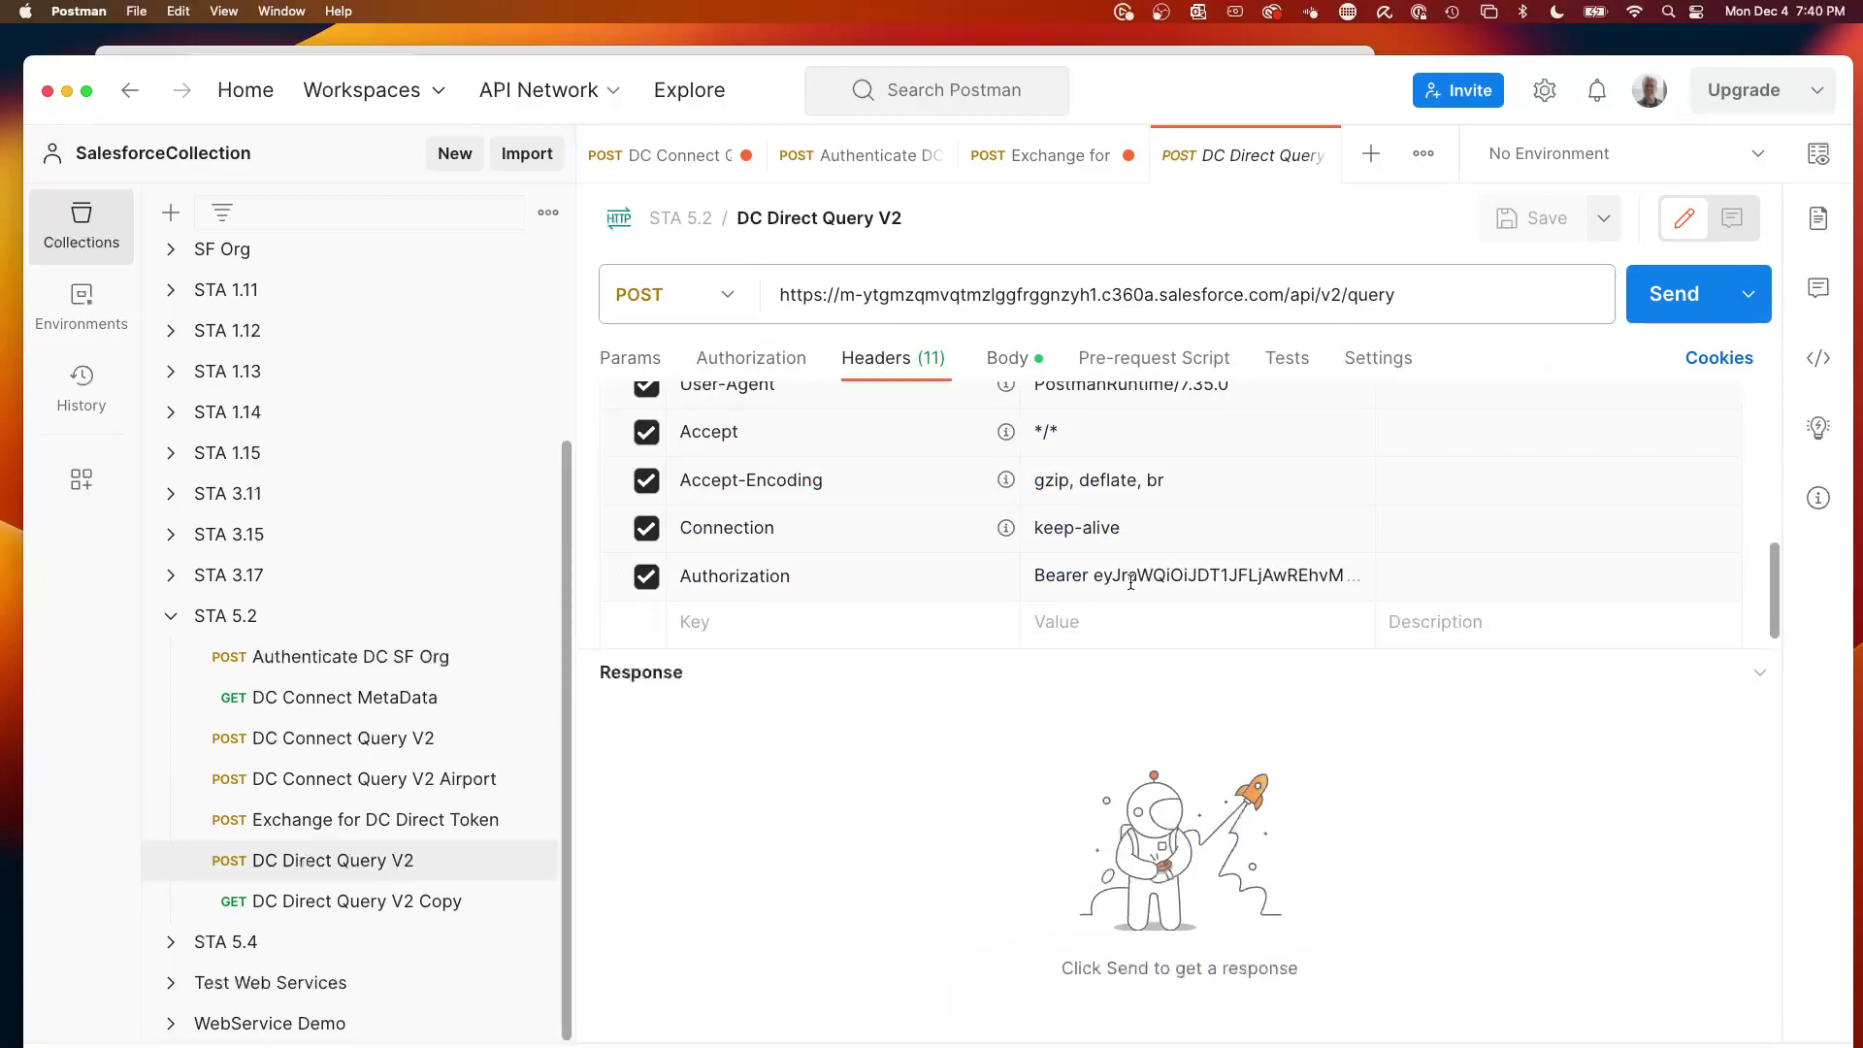
click(1119, 576)
drag(1038, 595, 1064, 686)
key(super+v)
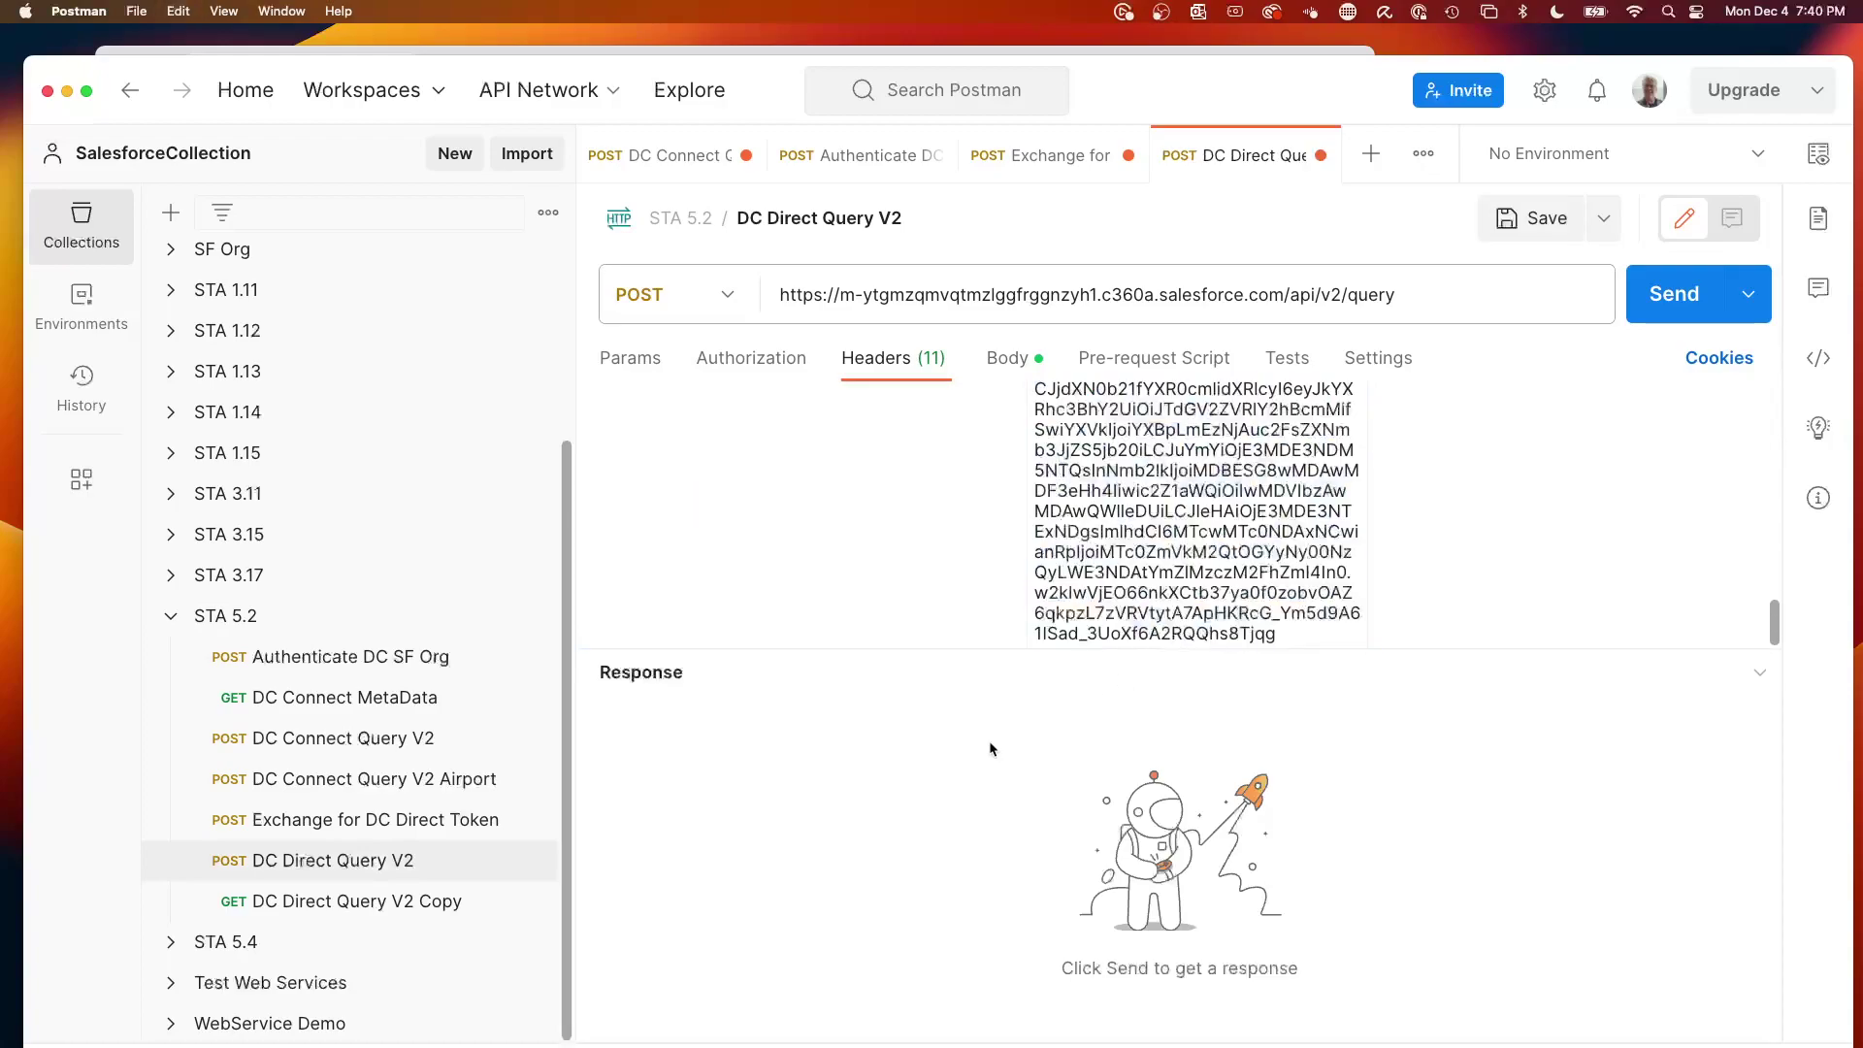
click(988, 741)
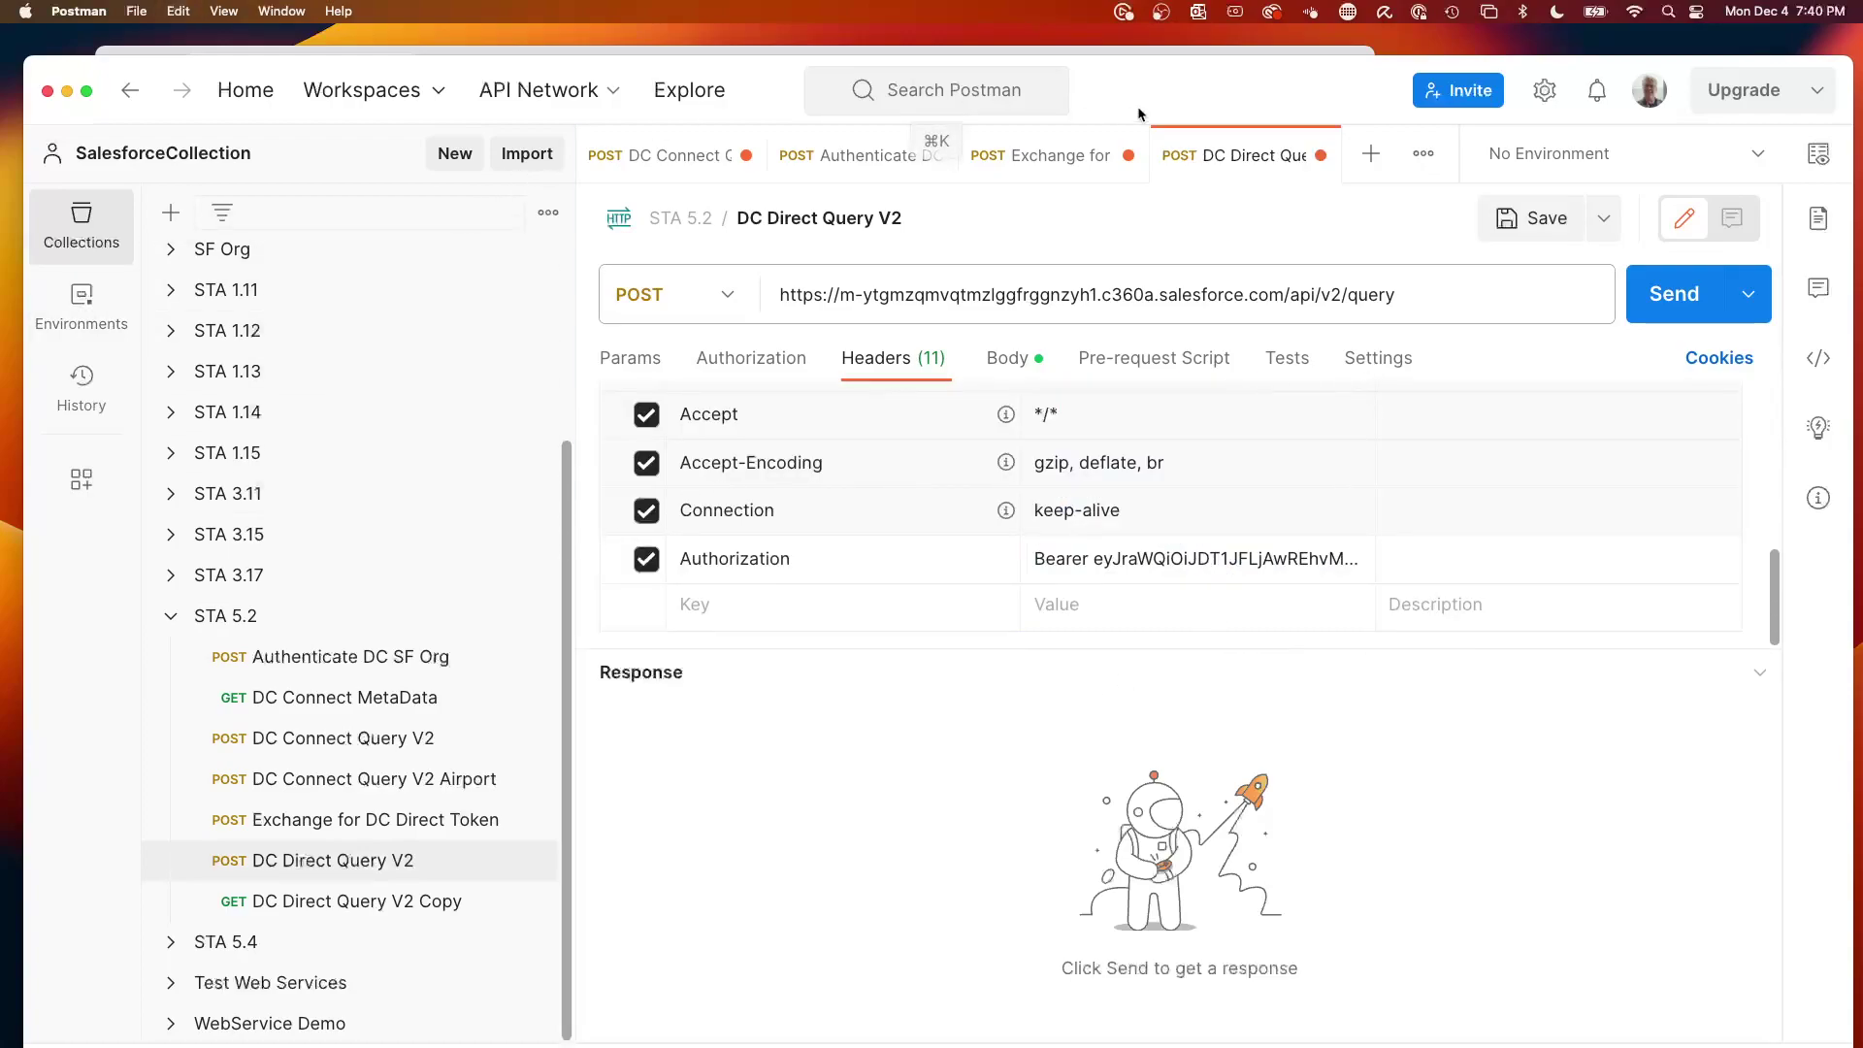
drag(918, 56, 906, 125)
Copy the generated STA_OA_Airport__dlm SOQL query from Data Explorer's Copy SOQL dialog
click(1203, 50)
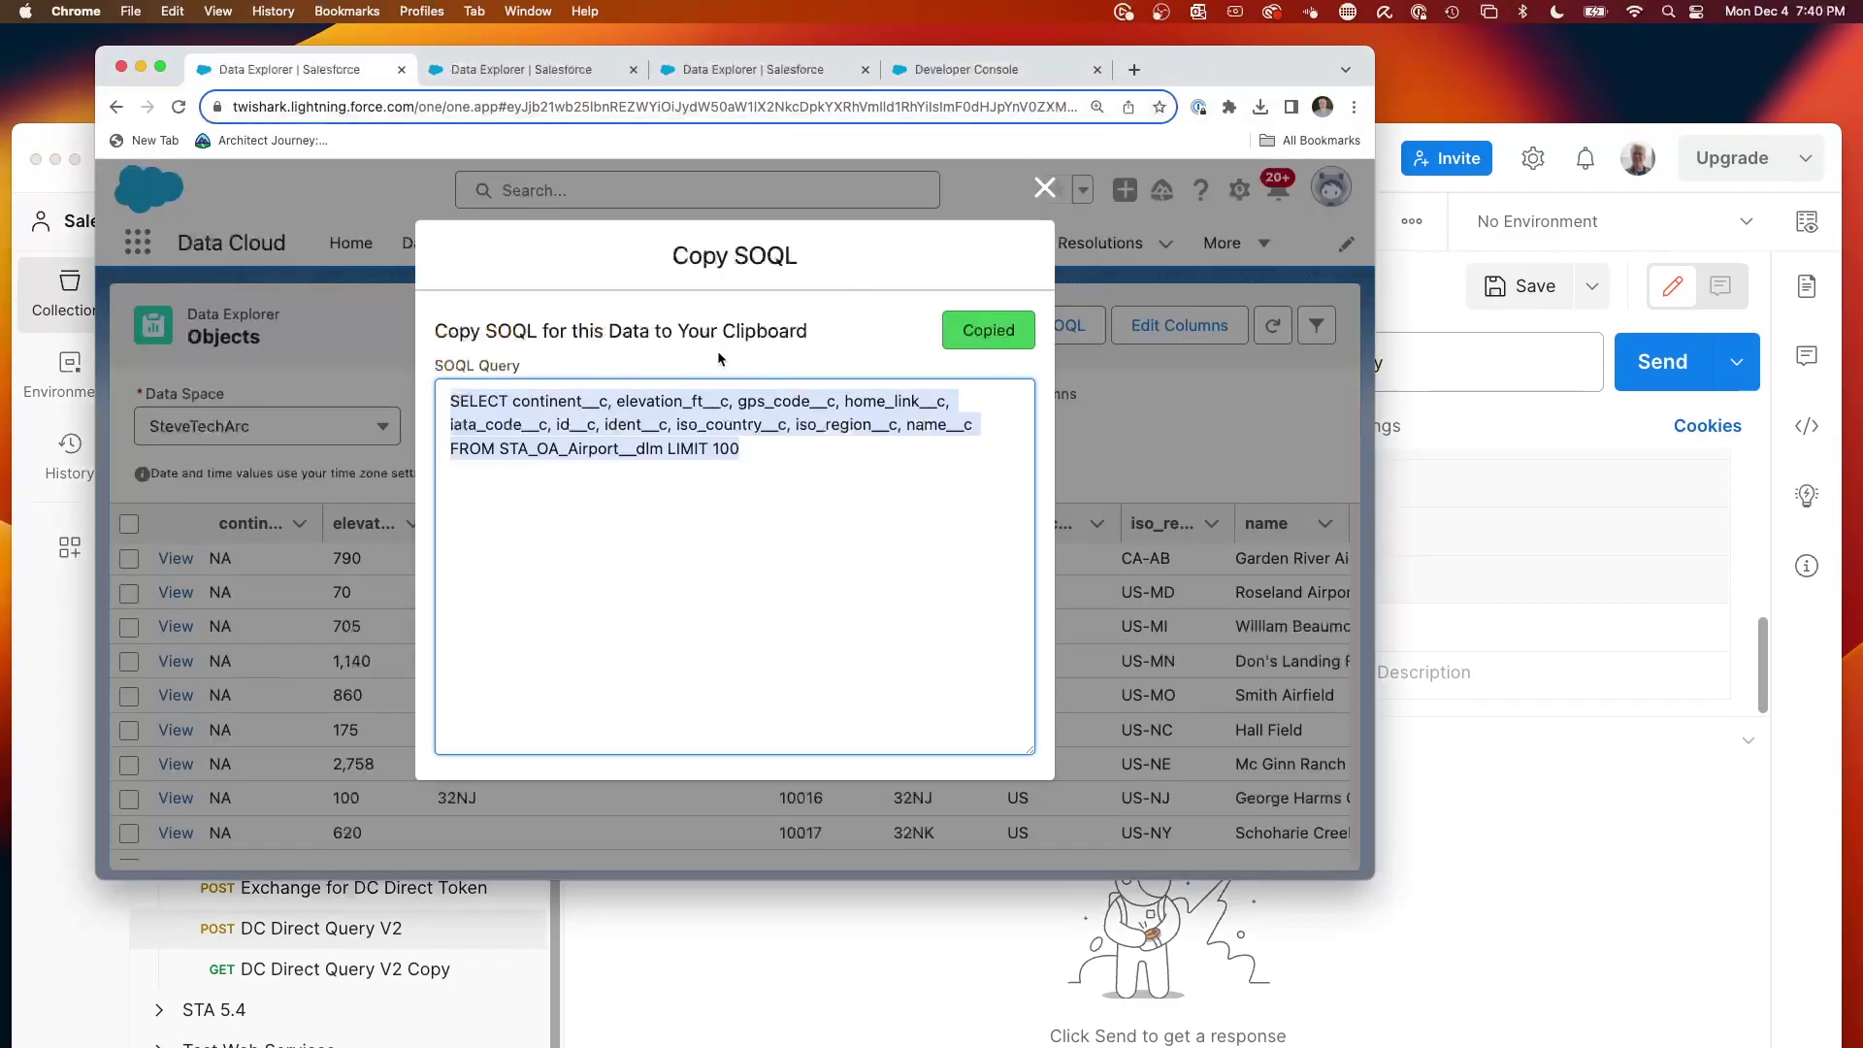
click(763, 408)
click(988, 330)
drag(781, 479, 315, 375)
Replace the OA_Airport_AmazonS3__dll query in the DC Direct Query V2 body with the copied SQL
click(1431, 182)
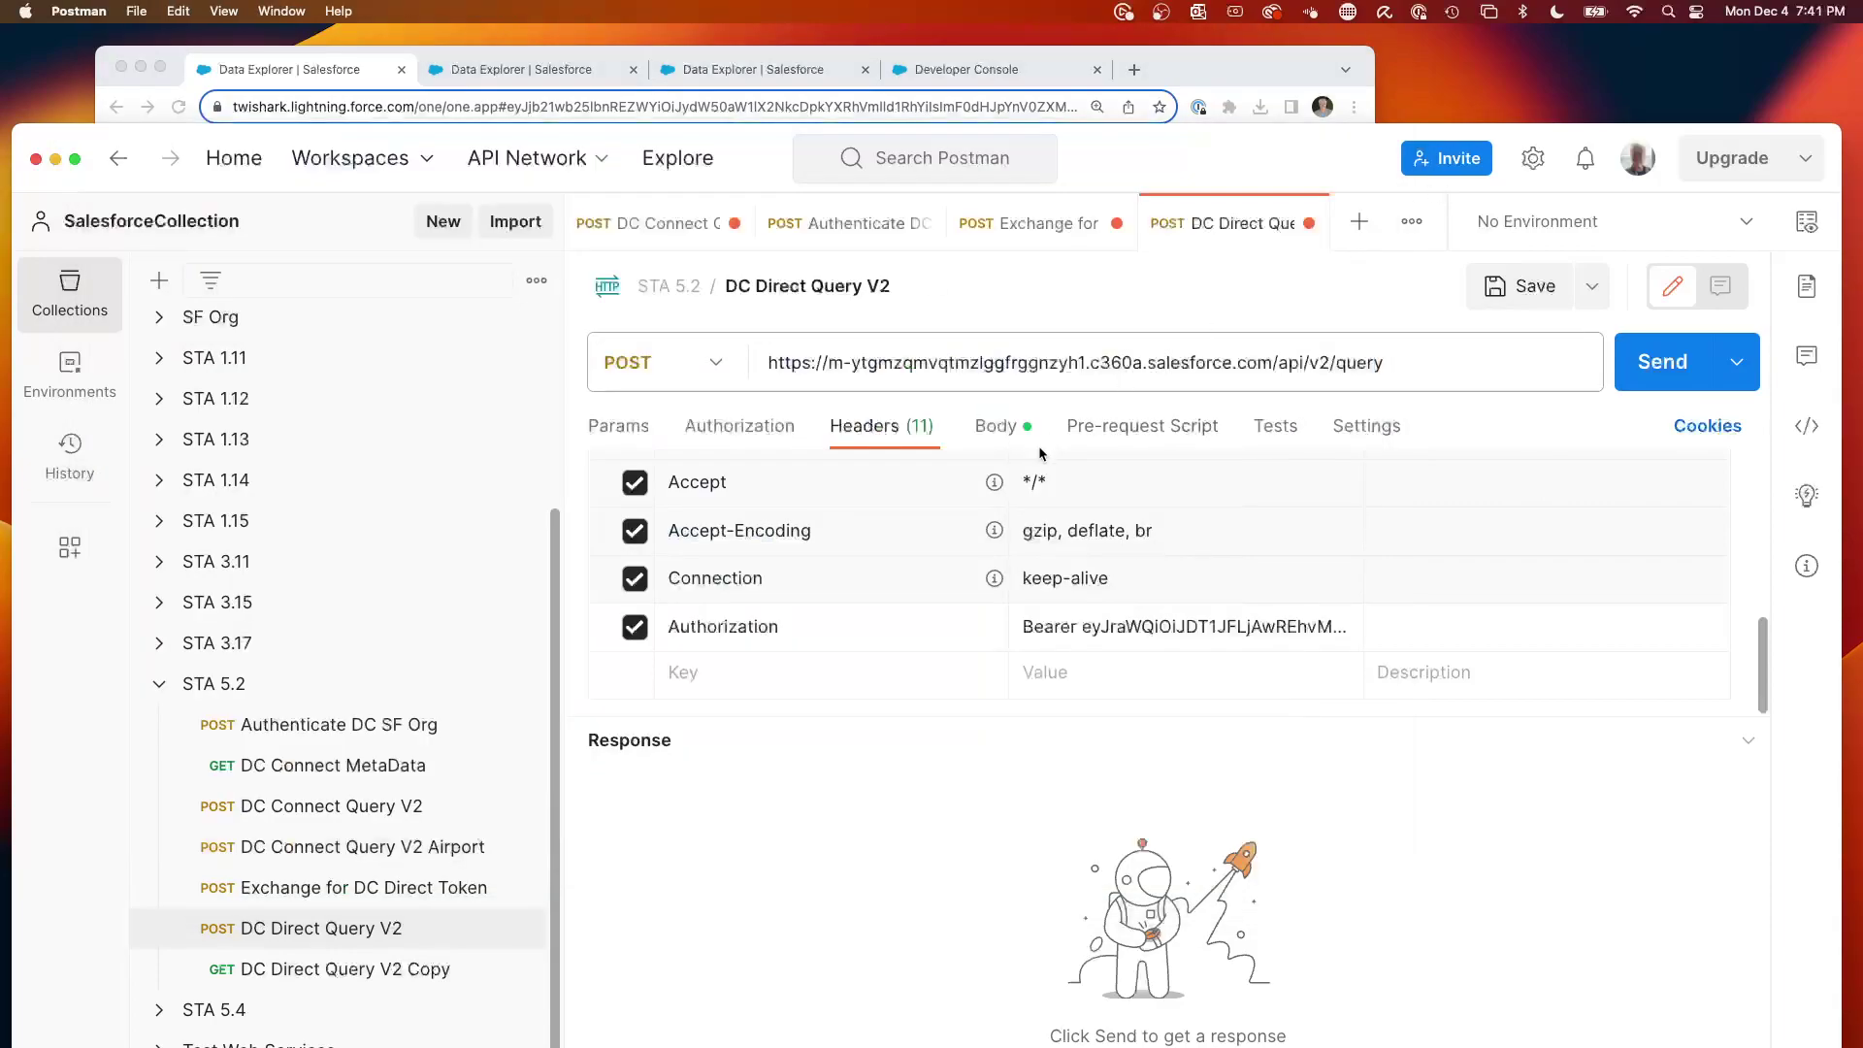
click(988, 446)
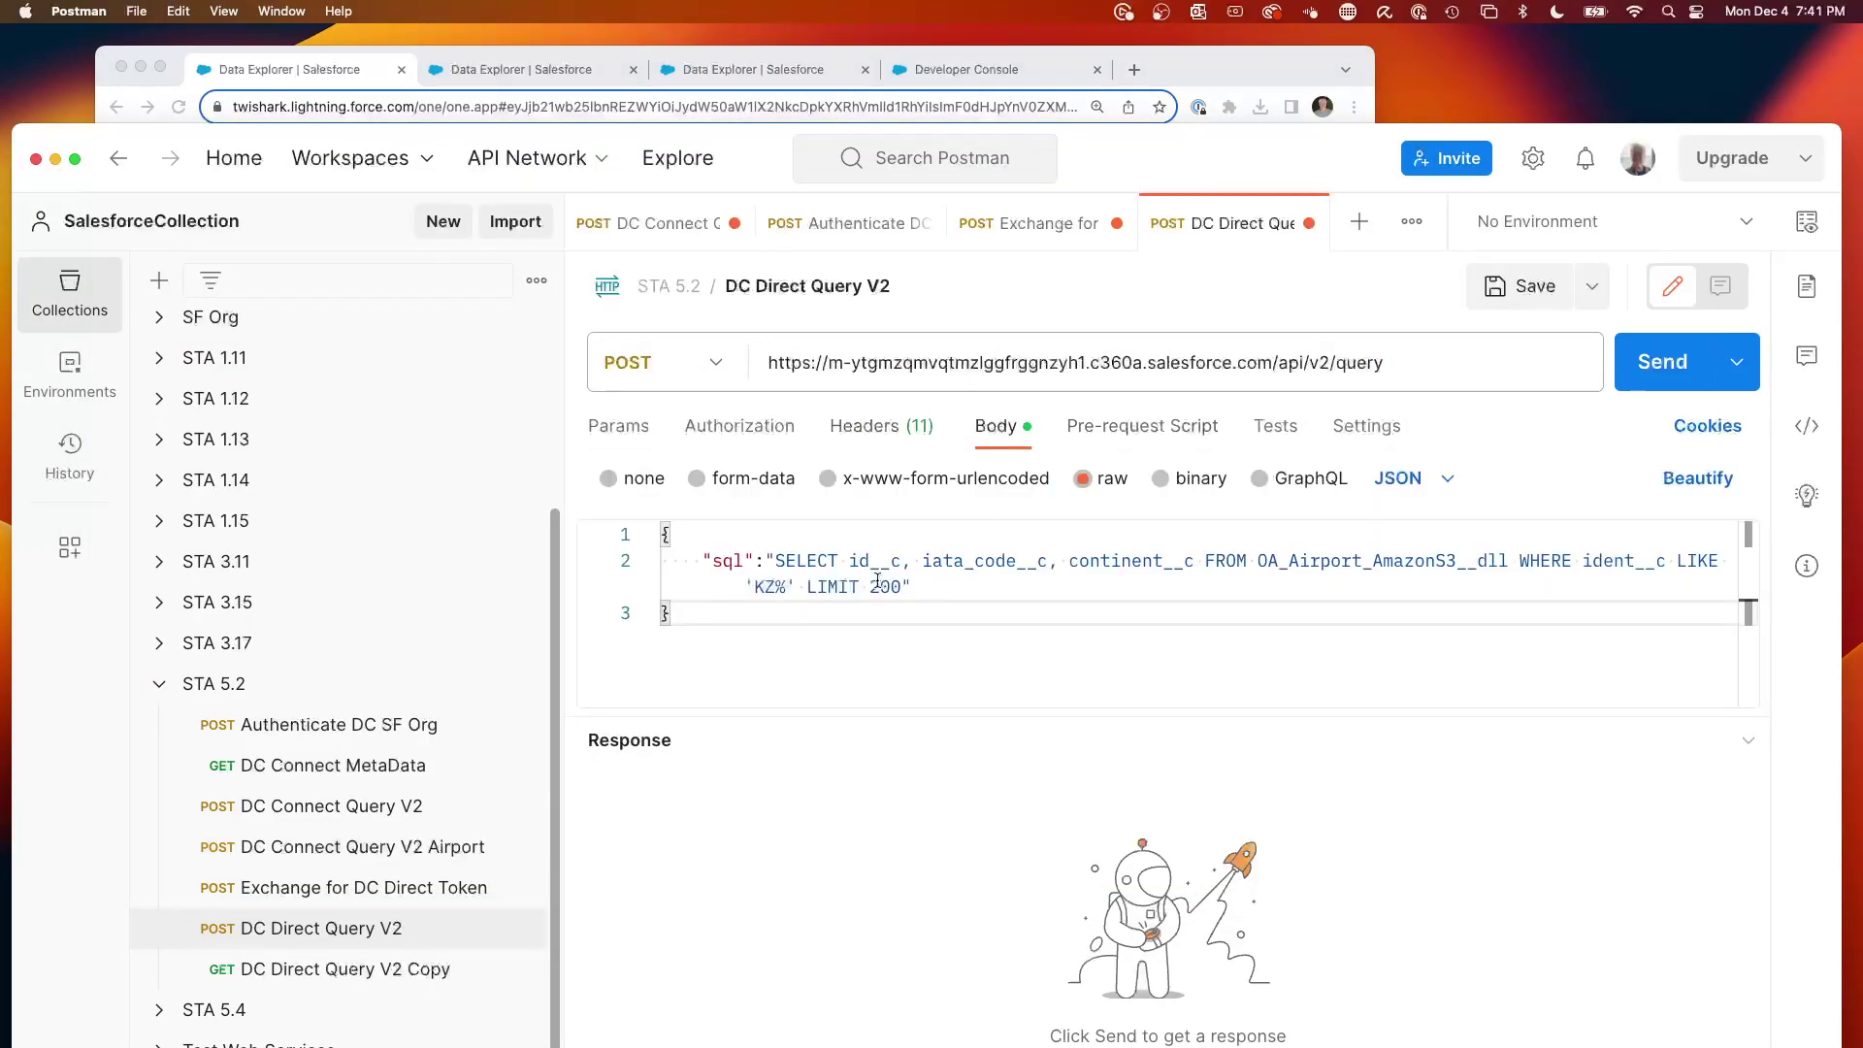
drag(778, 561, 903, 587)
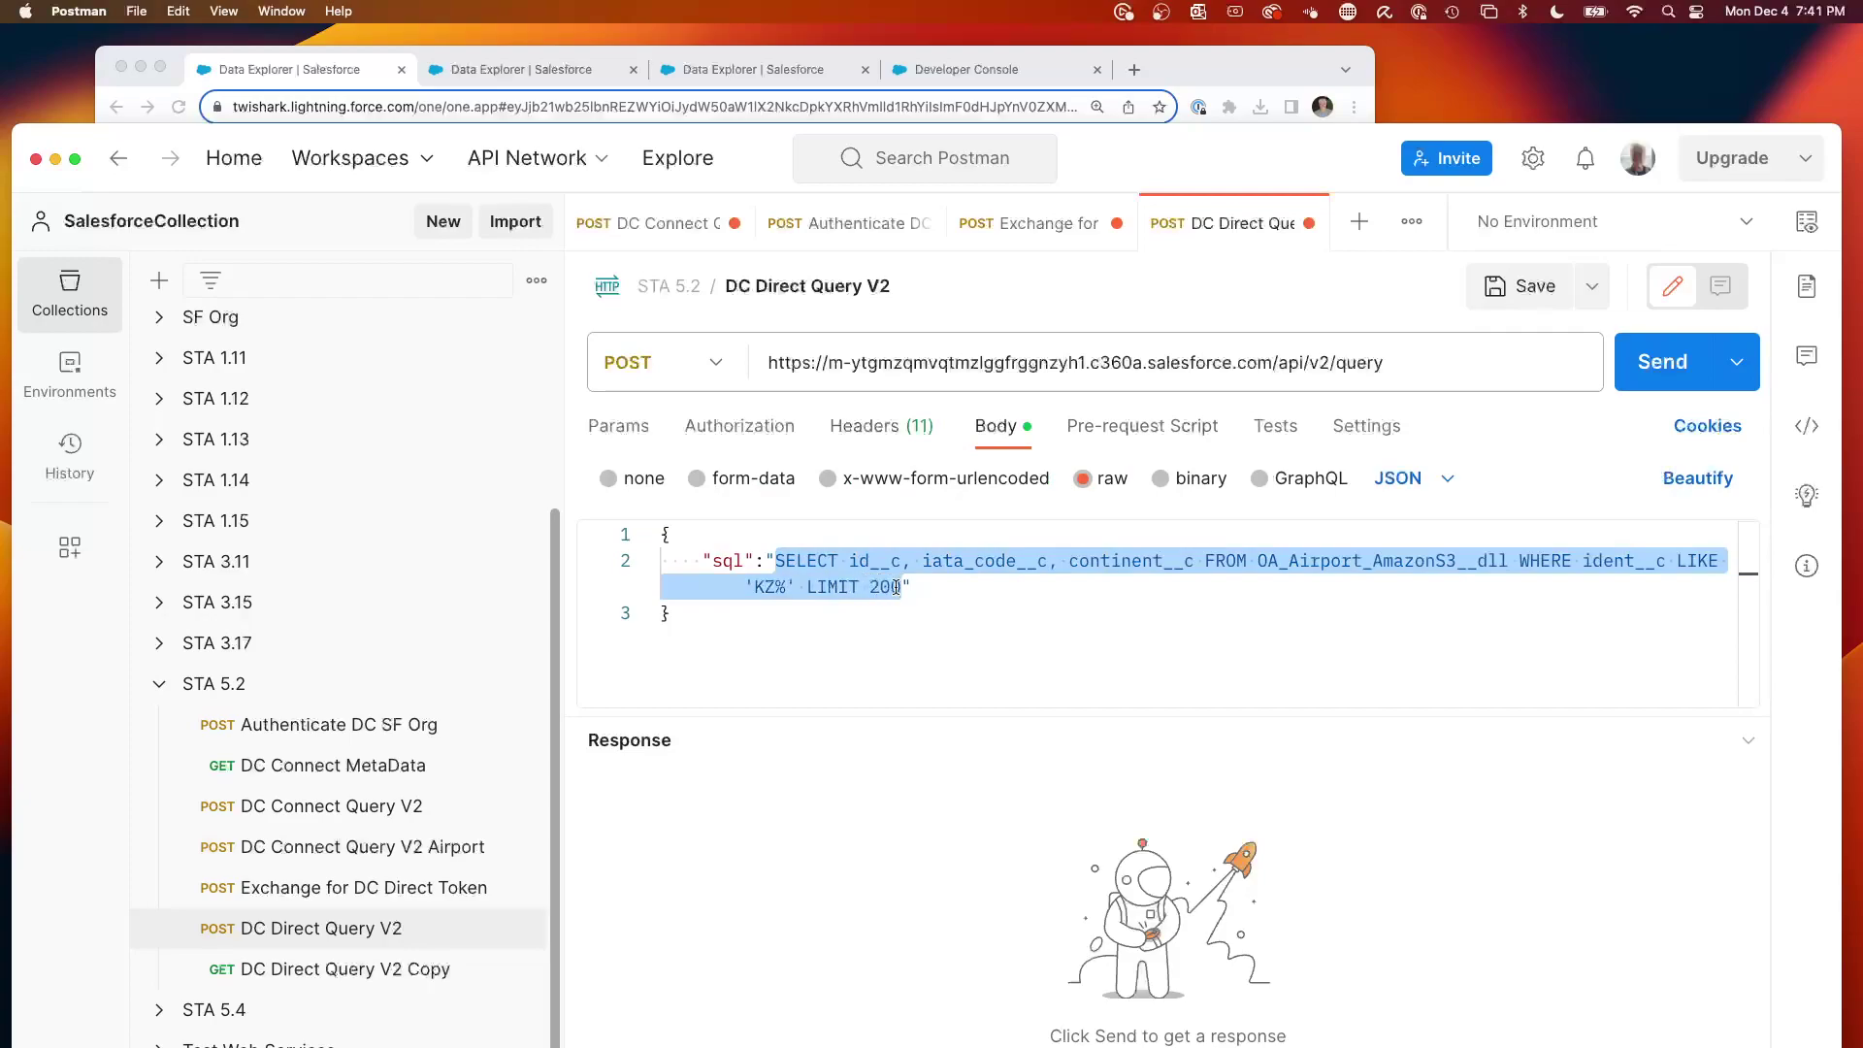
key(cmd+v)
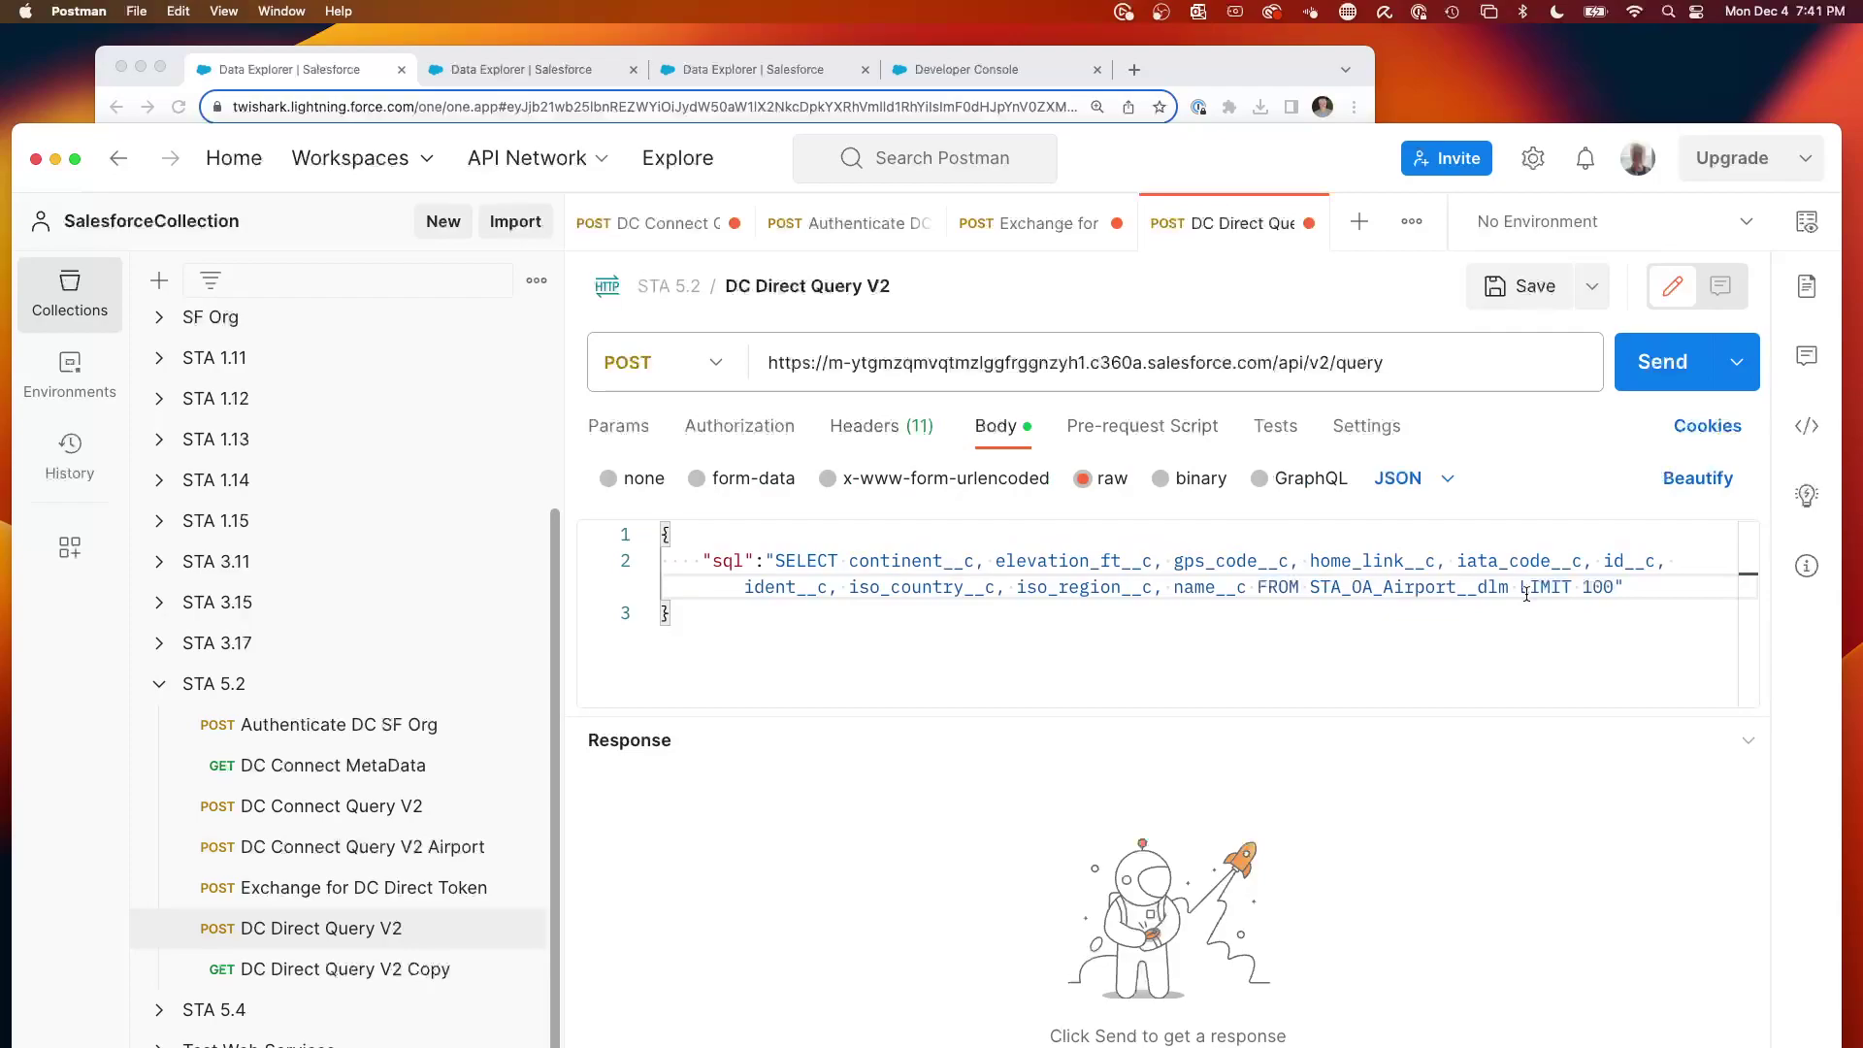
Send the DC Direct Query V2 request and review the 200 OK STA_OA_Airport__dlm rows and request URL
click(1659, 363)
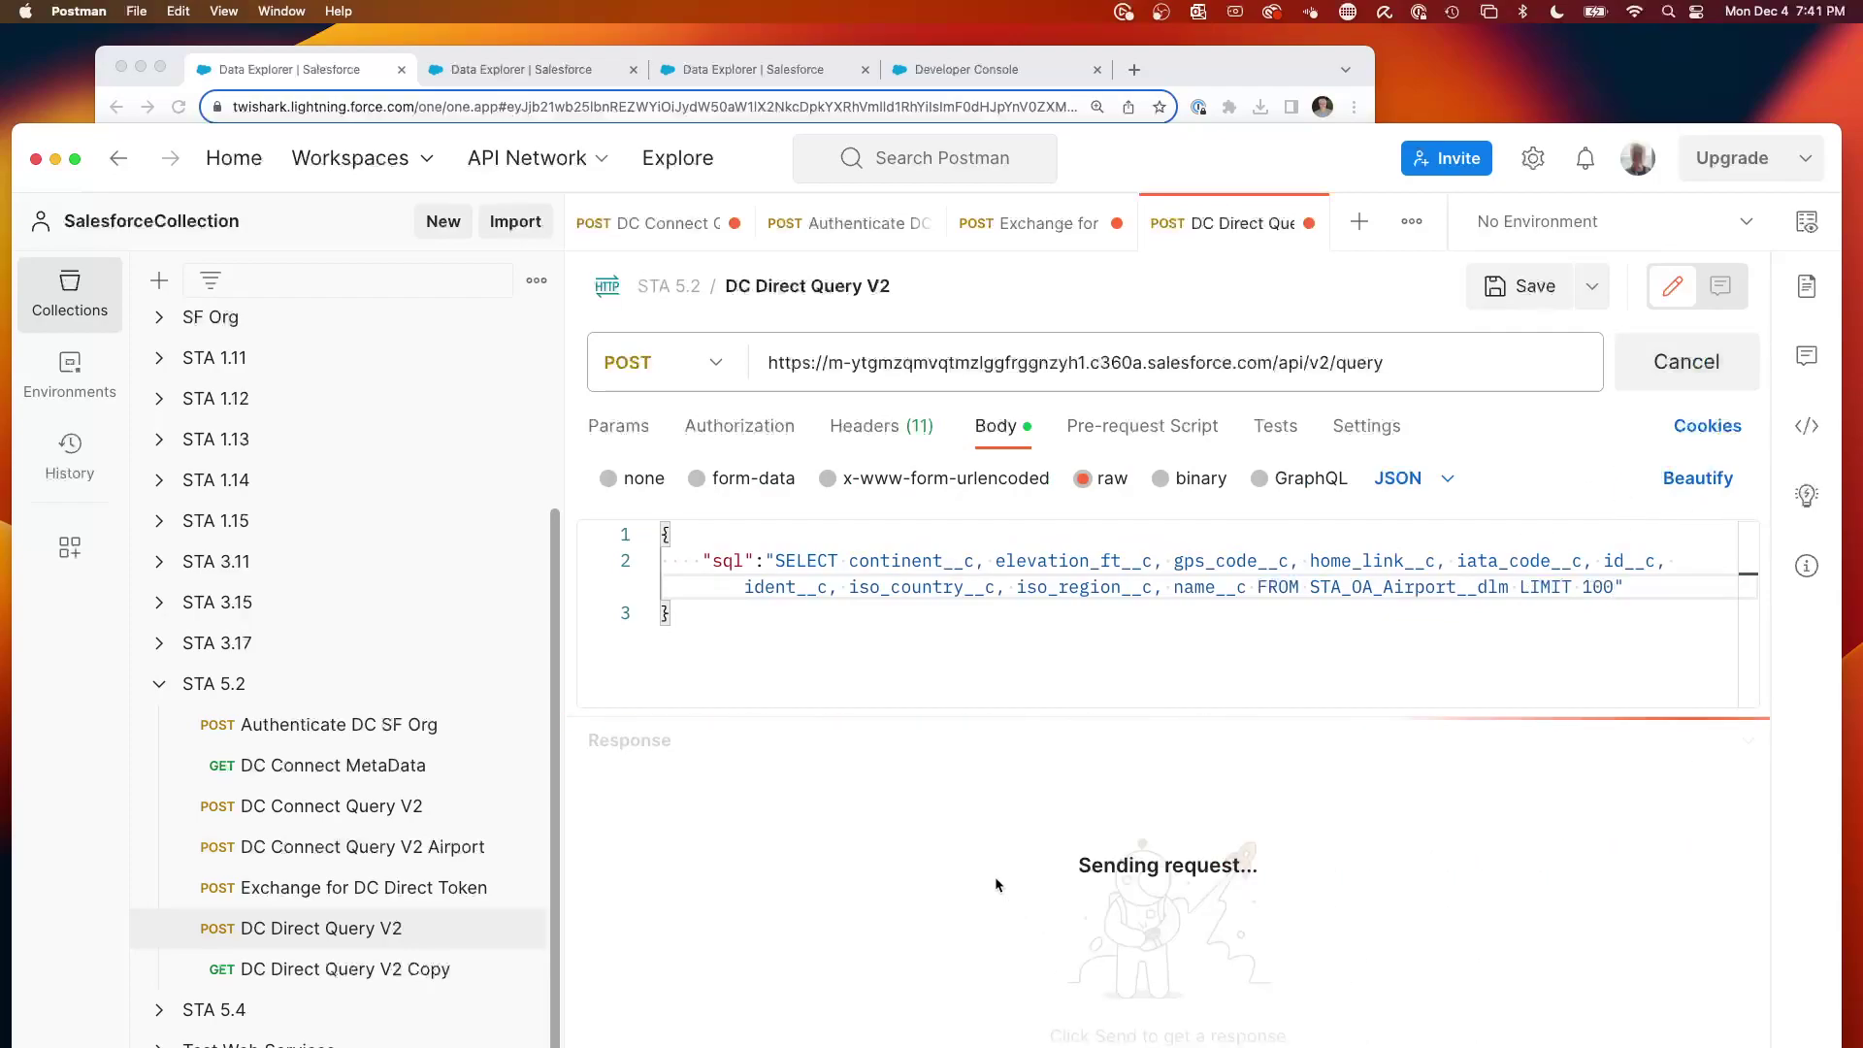
scroll(1037, 848, down, 5)
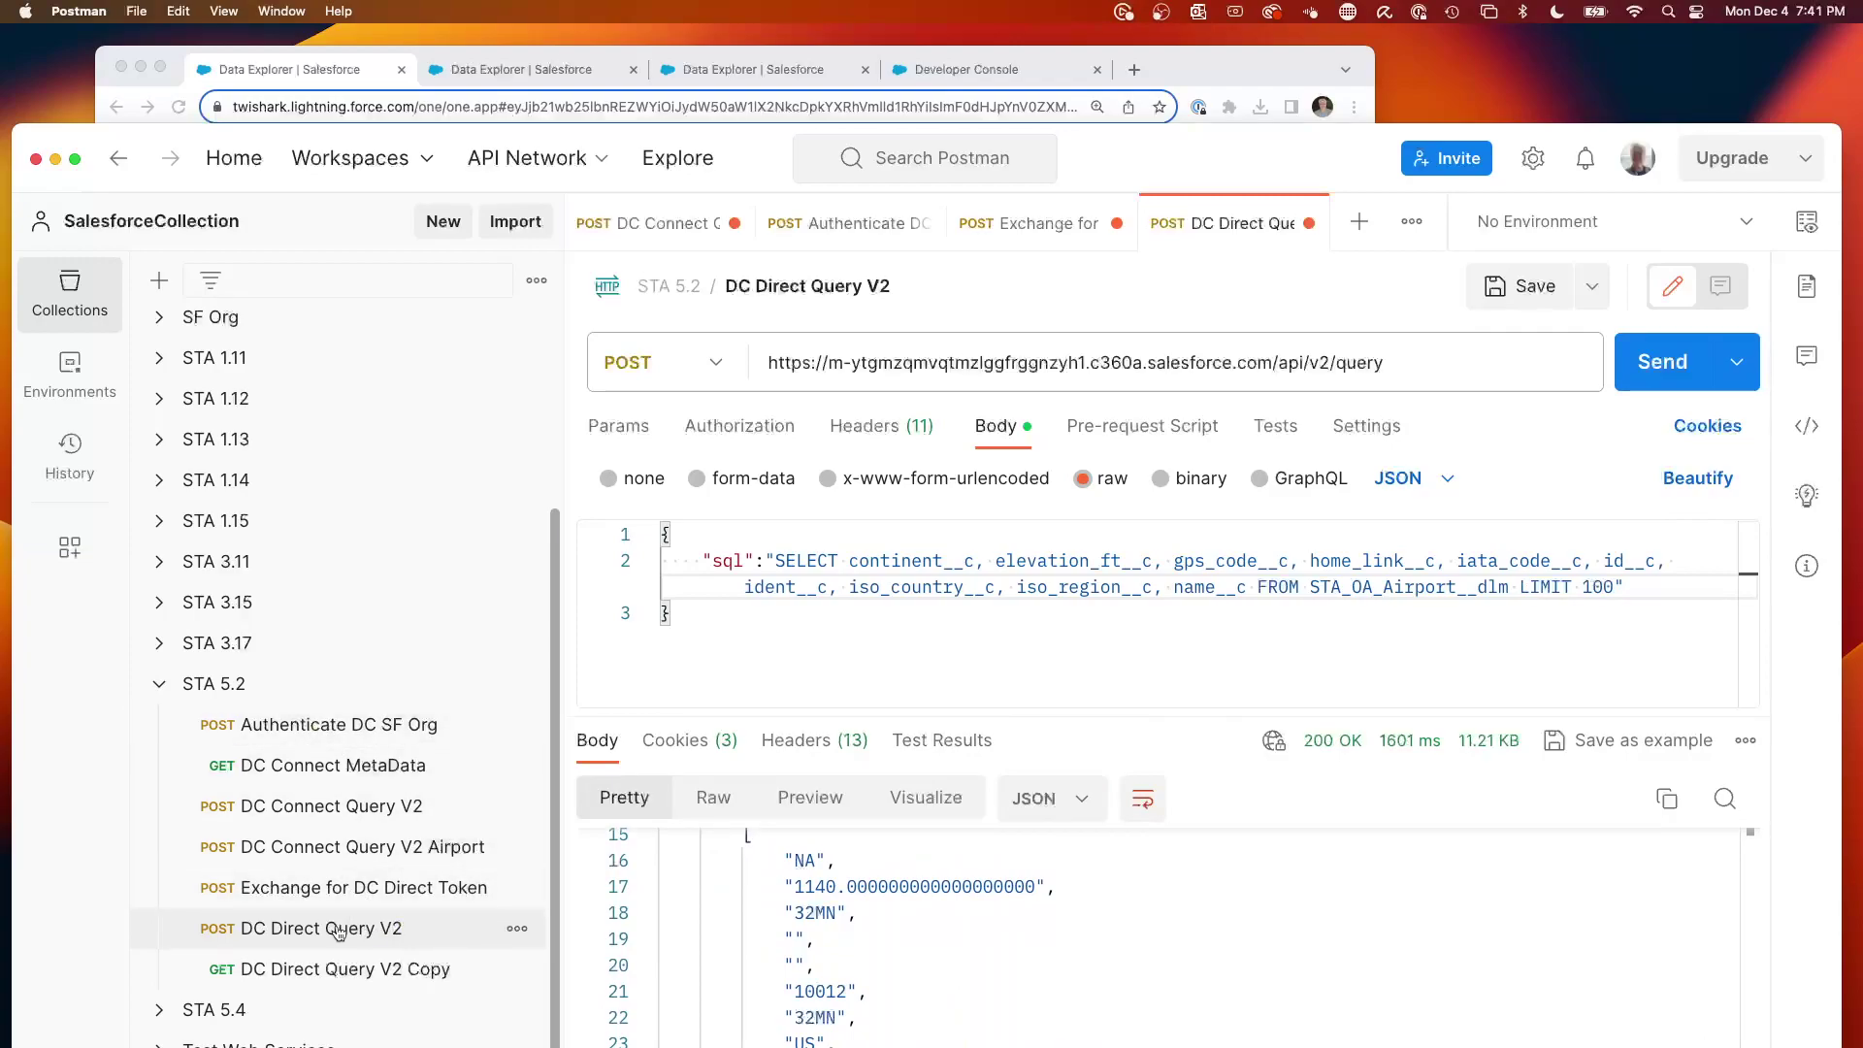
click(331, 934)
drag(1388, 362, 761, 362)
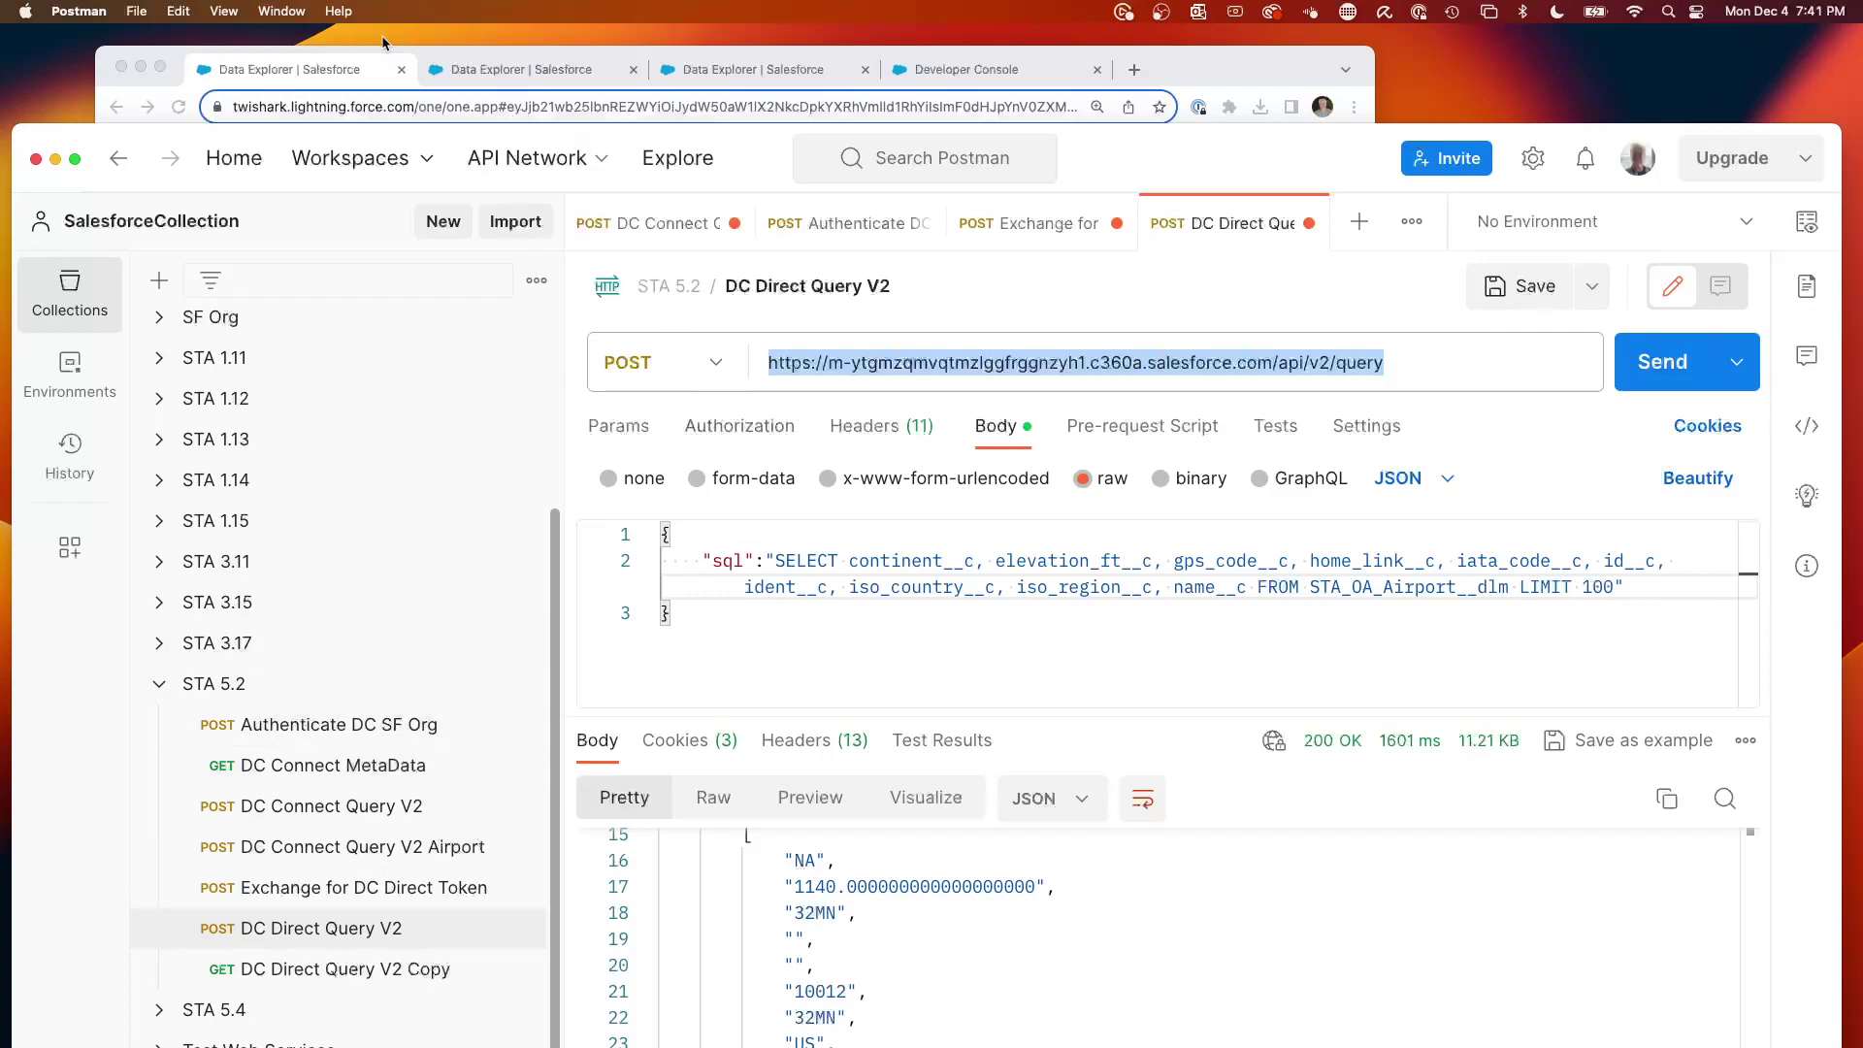
click(253, 73)
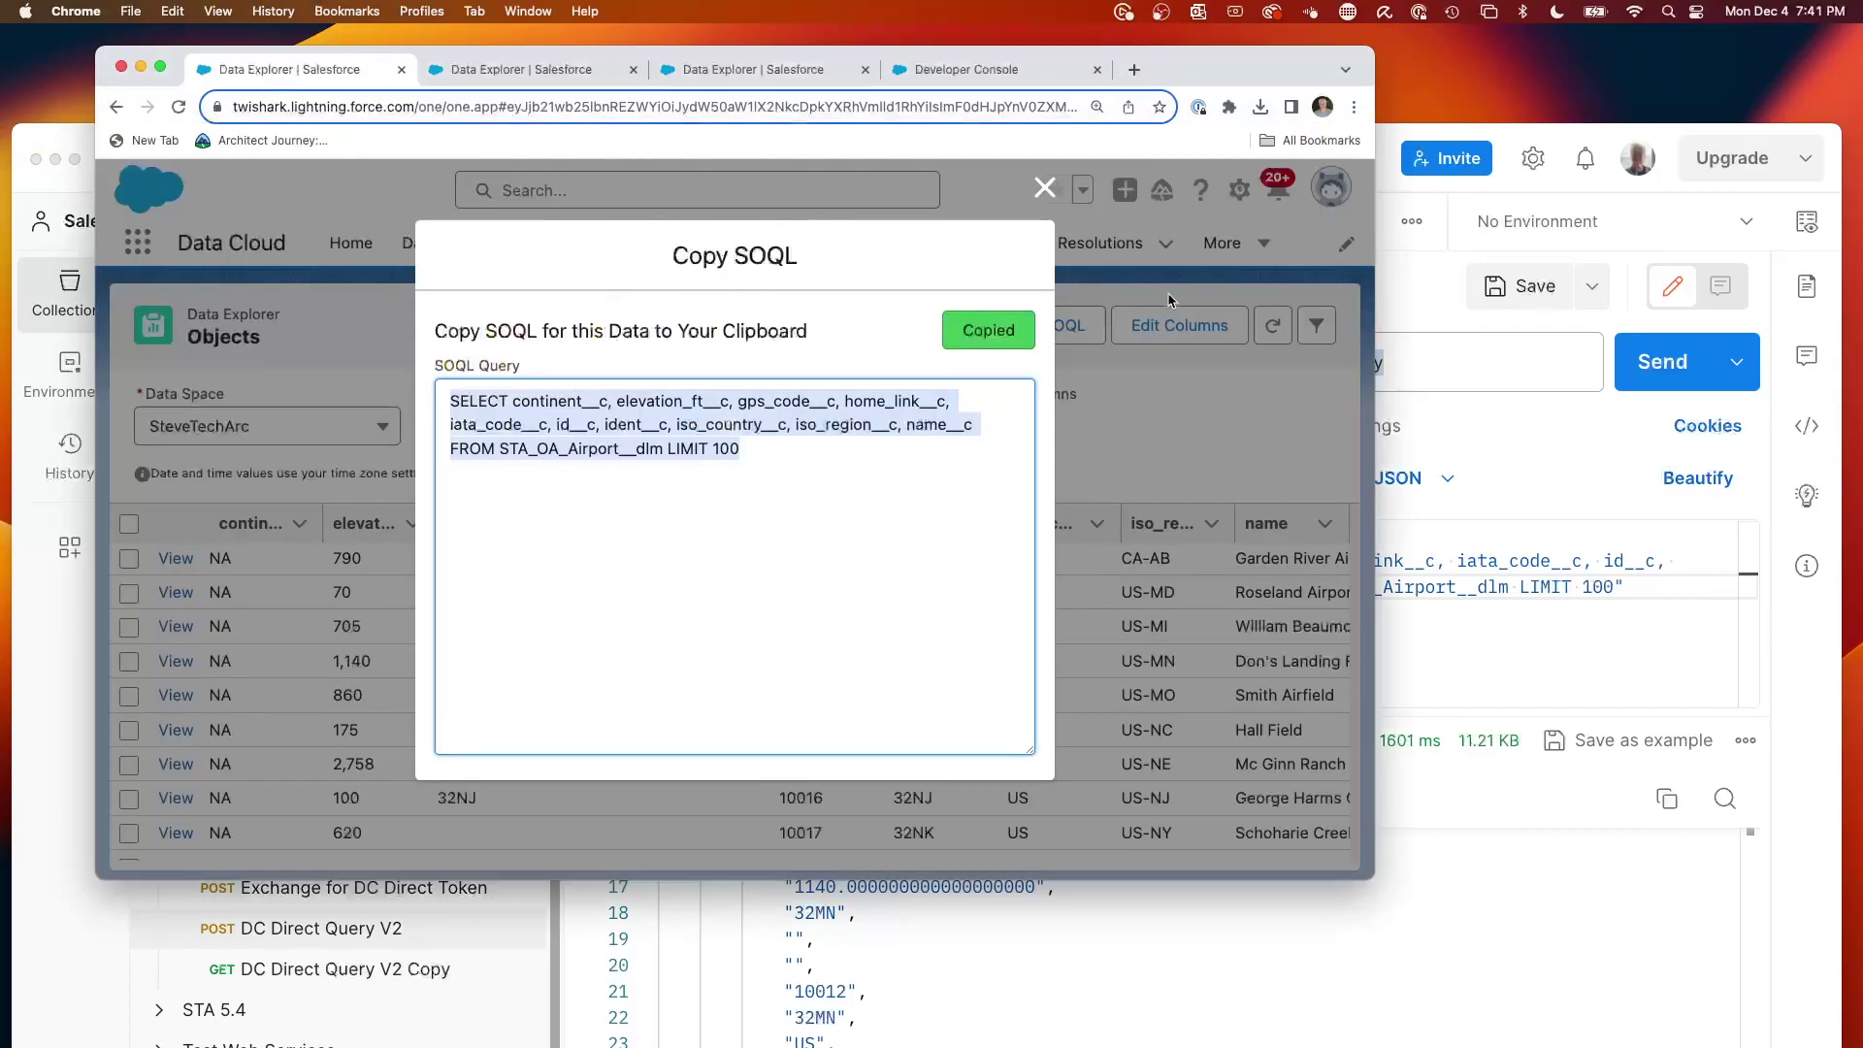